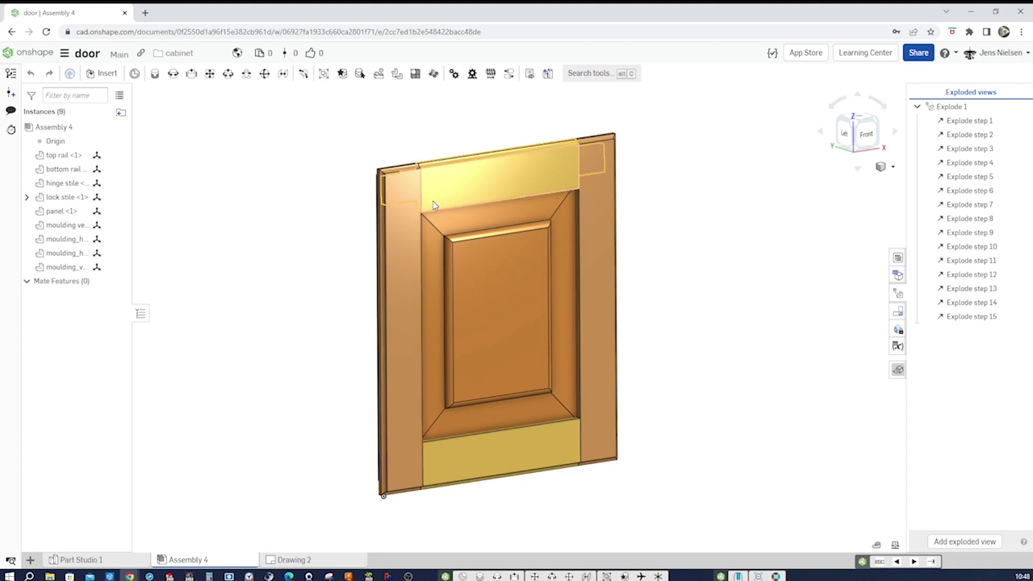
# Hide the top rail, bottom rail, hinge stile, lock stile and panel one after another to examine how the door is assembled
pyautogui.click(118, 157)
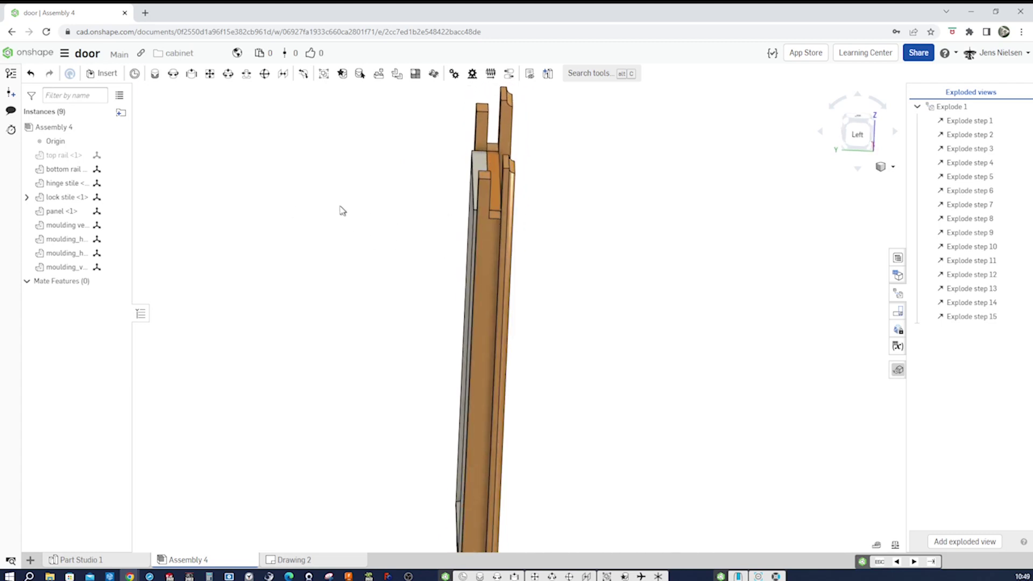
pyautogui.moveTo(119, 162)
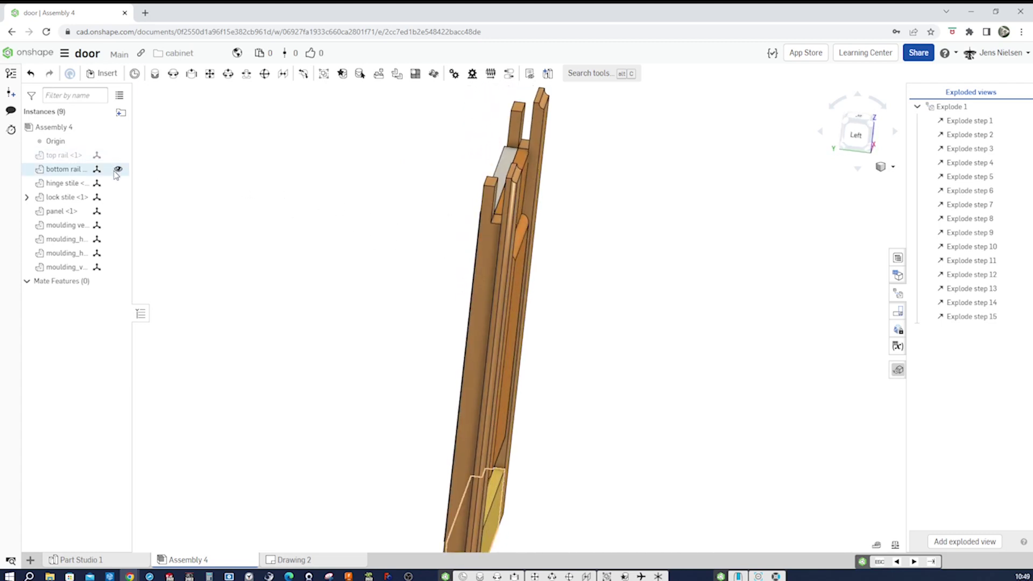
pyautogui.click(117, 169)
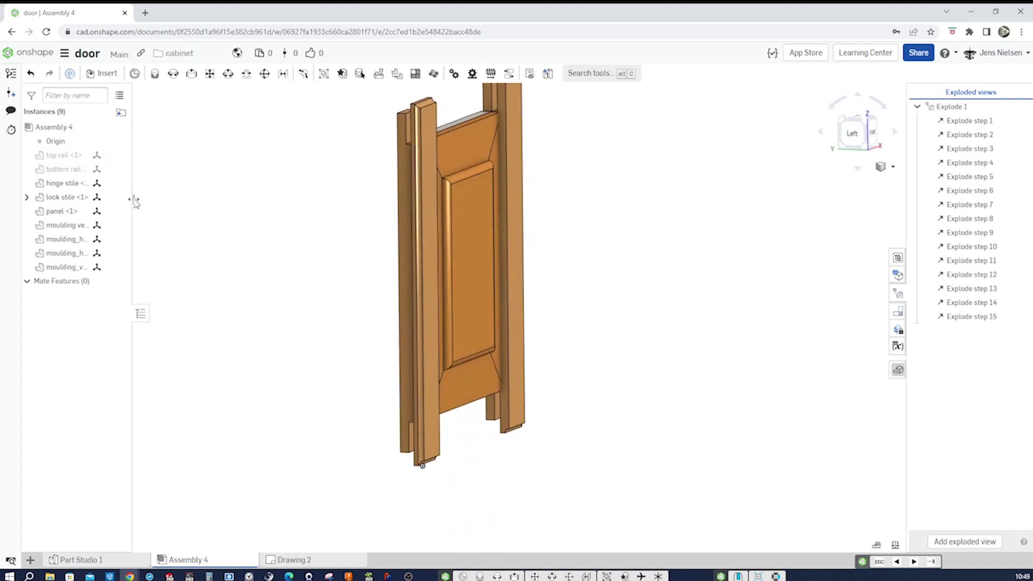
pyautogui.moveTo(119, 185)
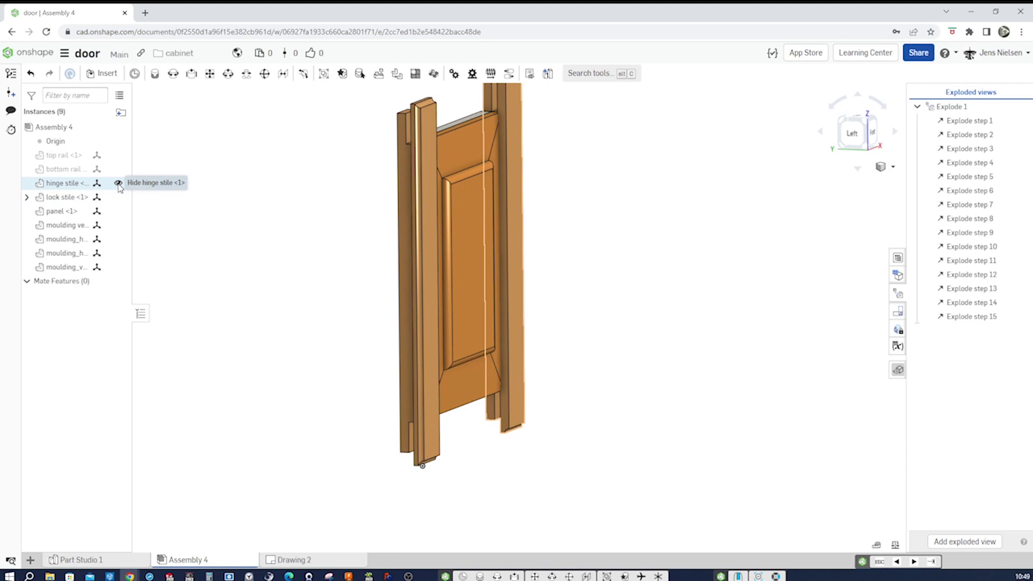
pyautogui.click(119, 183)
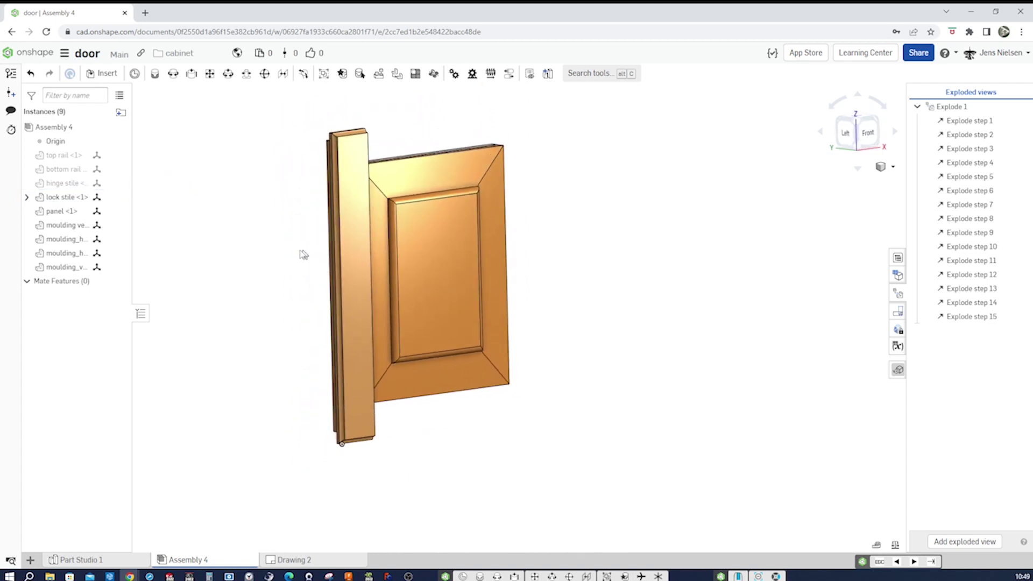
pyautogui.click(119, 197)
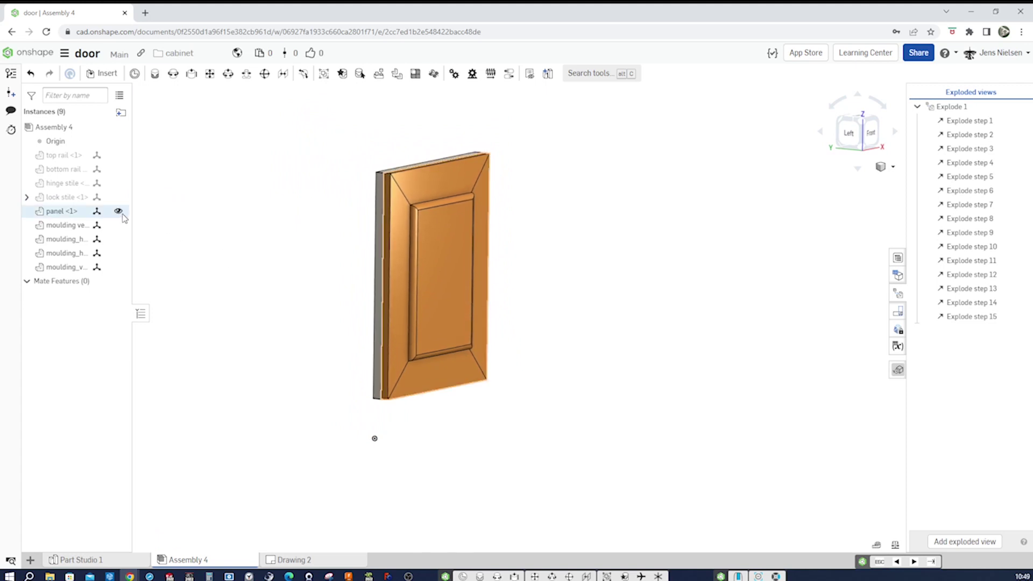
pyautogui.click(118, 212)
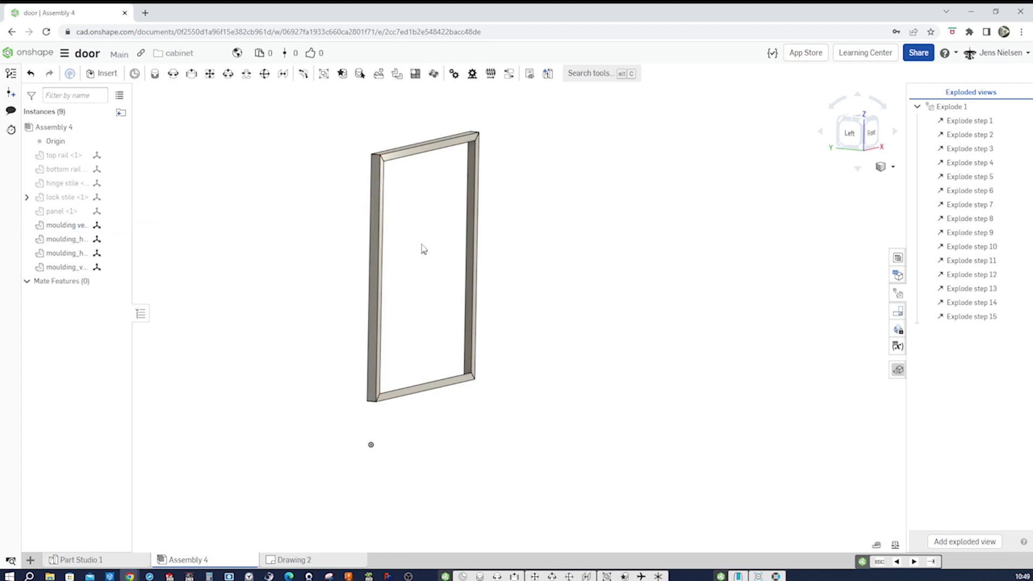
# Show the panel, lock stile, bottom rail, top rail and hinge stile again in the door assembly
pyautogui.click(119, 211)
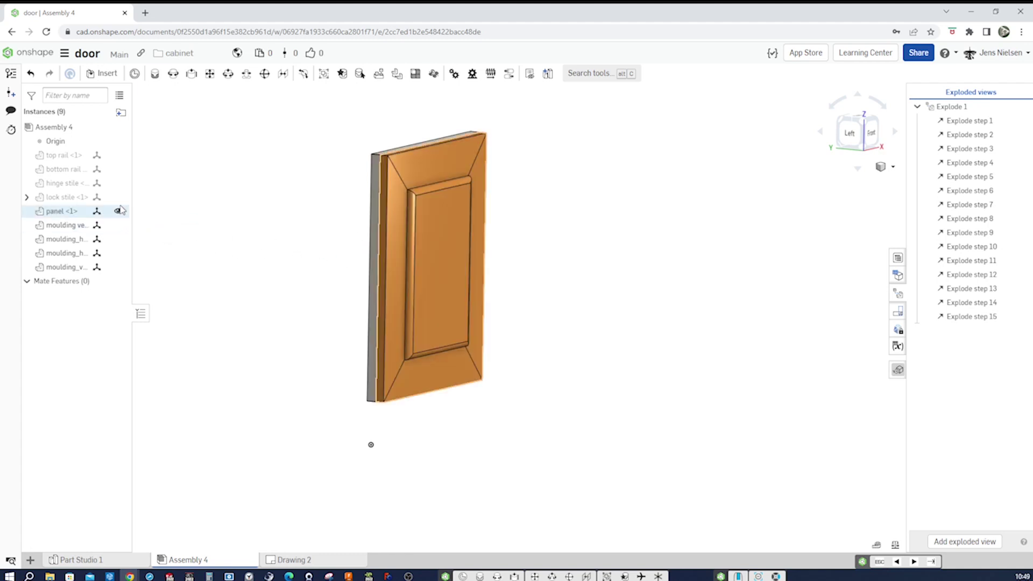
pyautogui.click(119, 197)
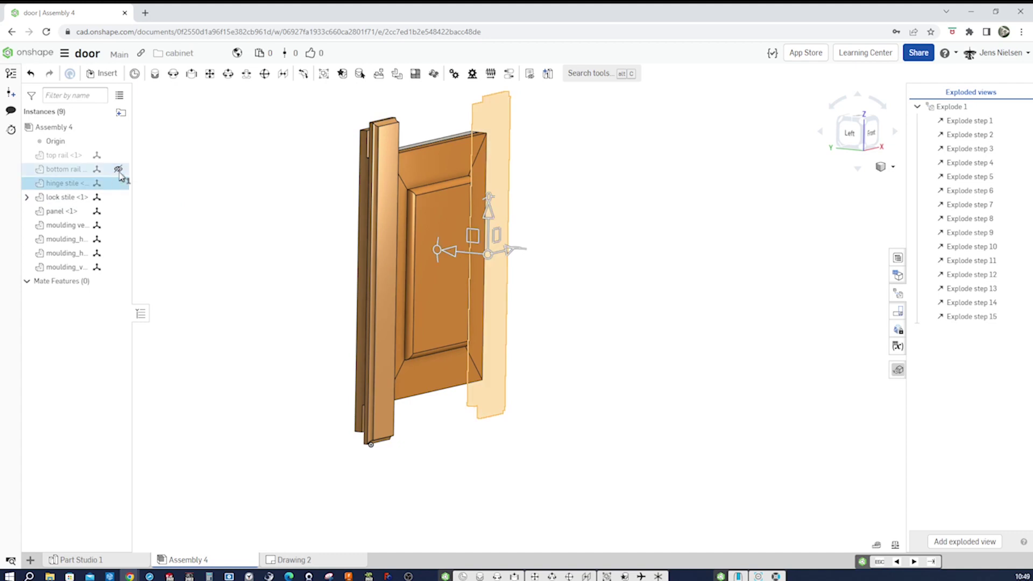
pyautogui.click(119, 169)
pyautogui.click(119, 155)
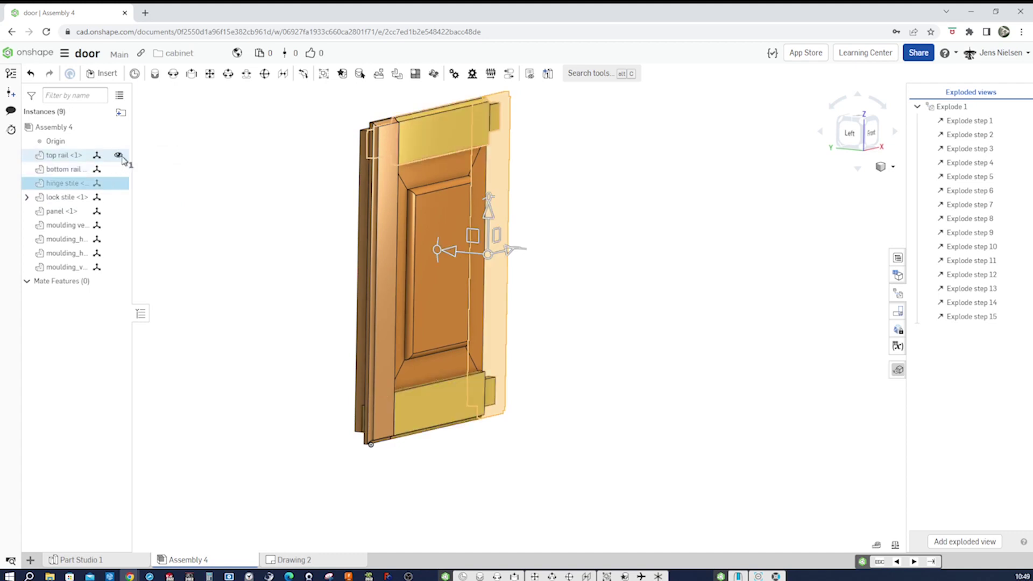
pyautogui.click(231, 240)
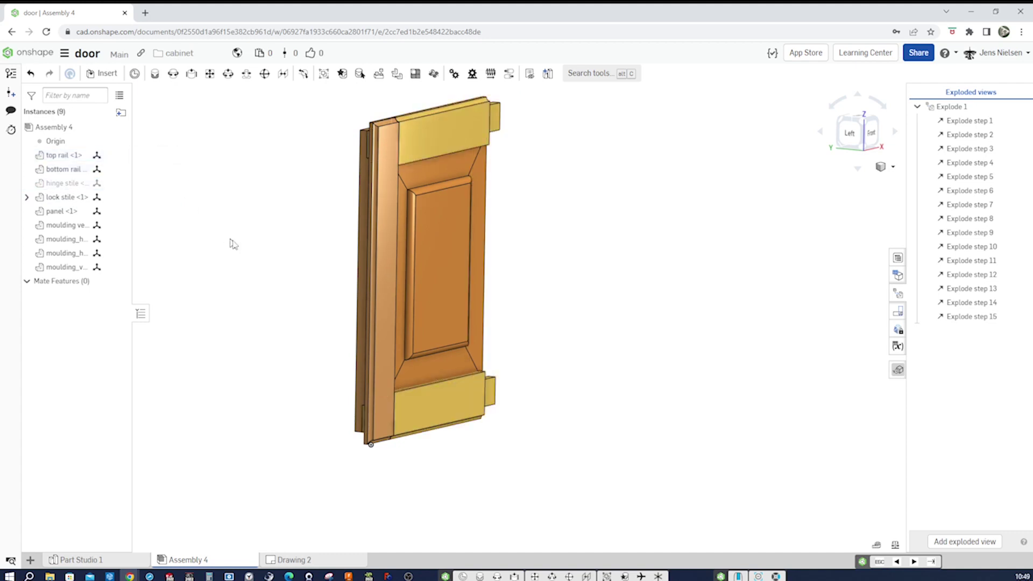
pyautogui.click(118, 186)
pyautogui.hotkey('shift', '7')
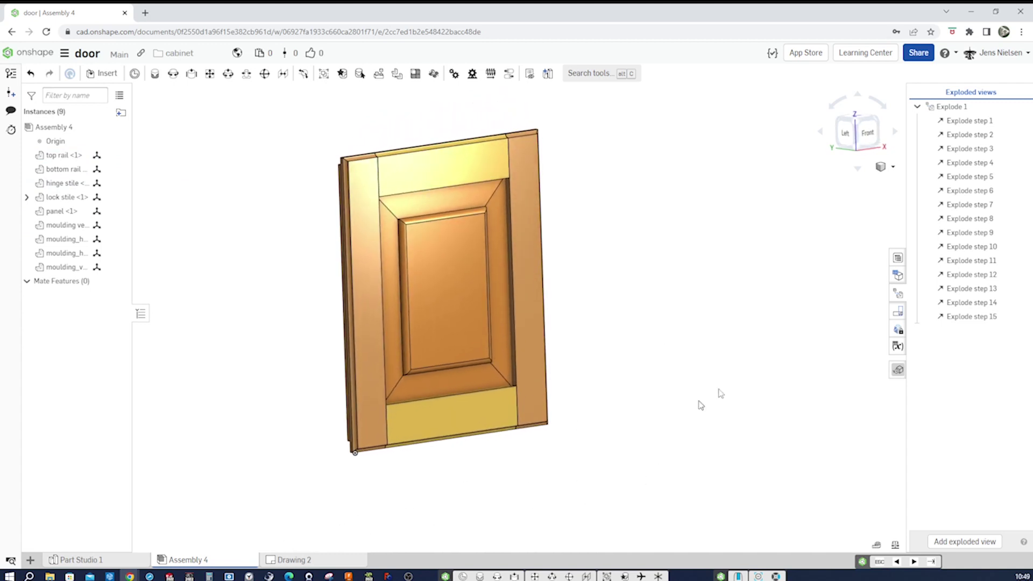
# Activate the Explode 1 view to examine the separated door parts, and open Drawing 2
pyautogui.rightClick(949, 111)
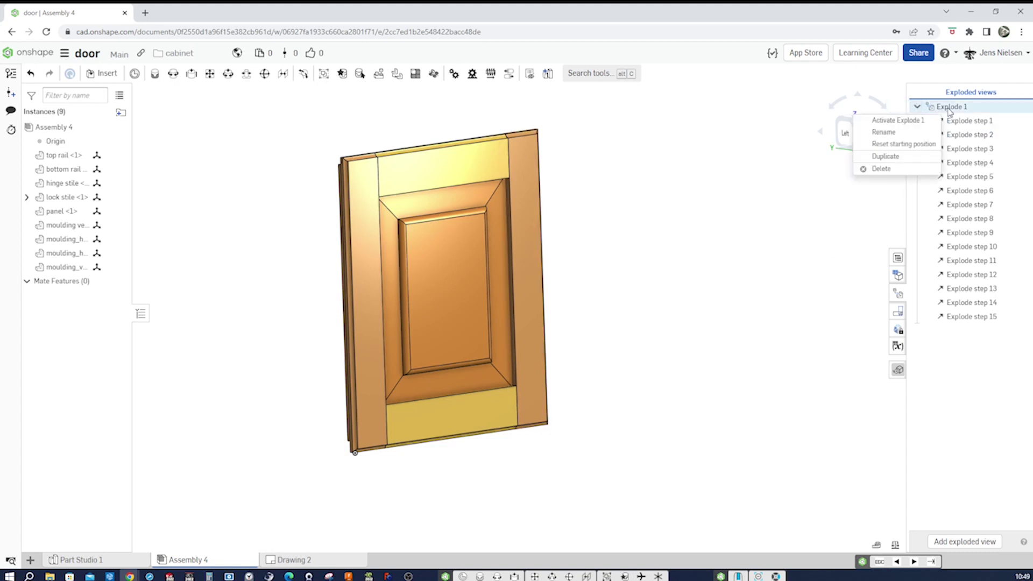
pyautogui.click(898, 120)
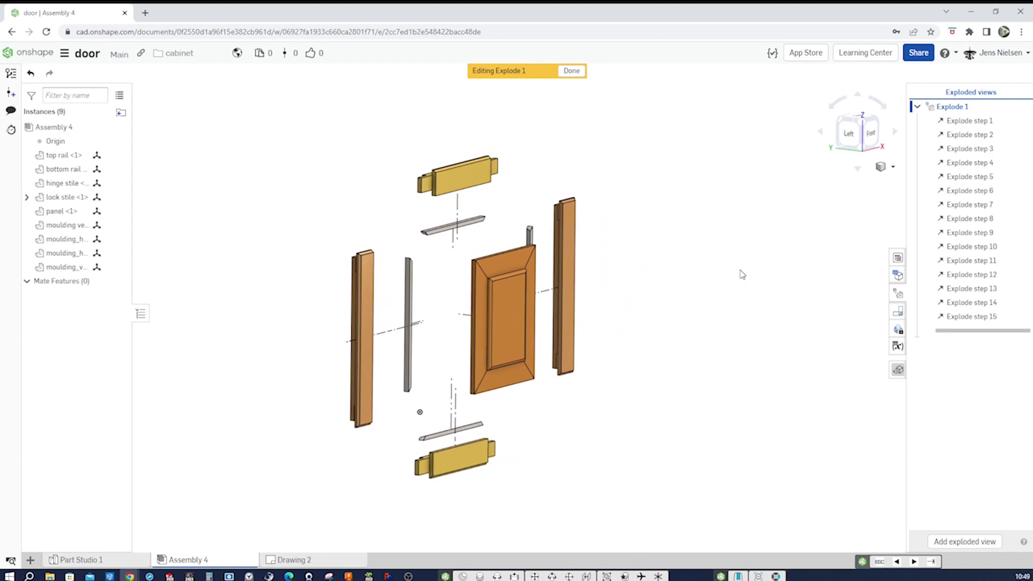
pyautogui.click(327, 560)
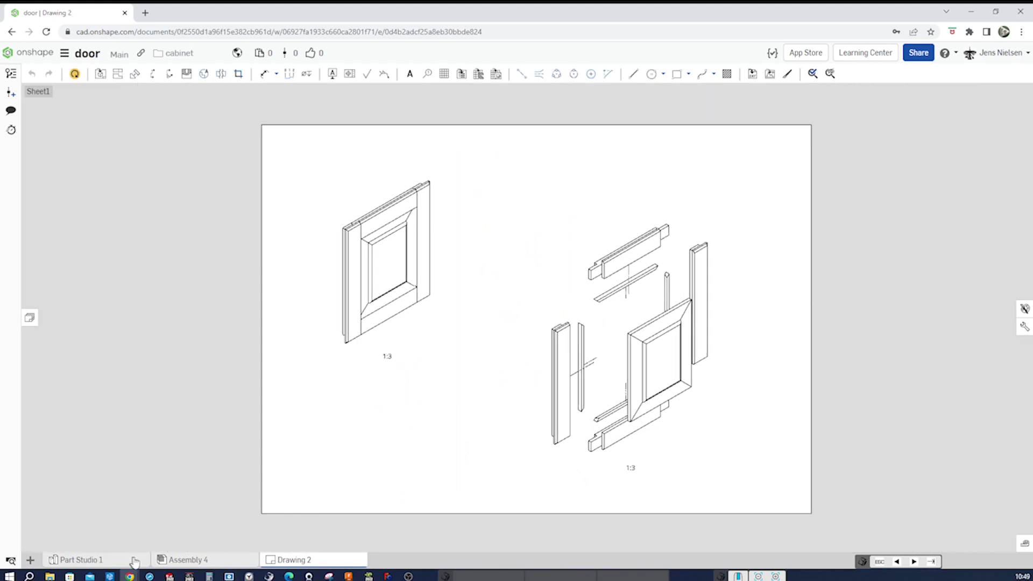
# Start a sketch on the Front plane in Part Studio 1, viewed straight on, and hide the default planes
pyautogui.click(101, 561)
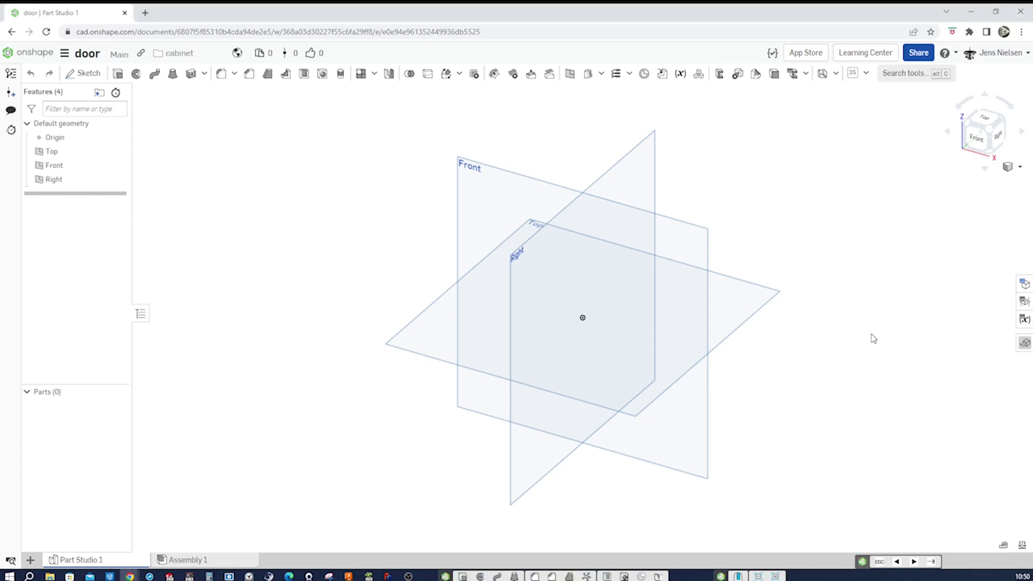
pyautogui.press('s')
pyautogui.click(885, 329)
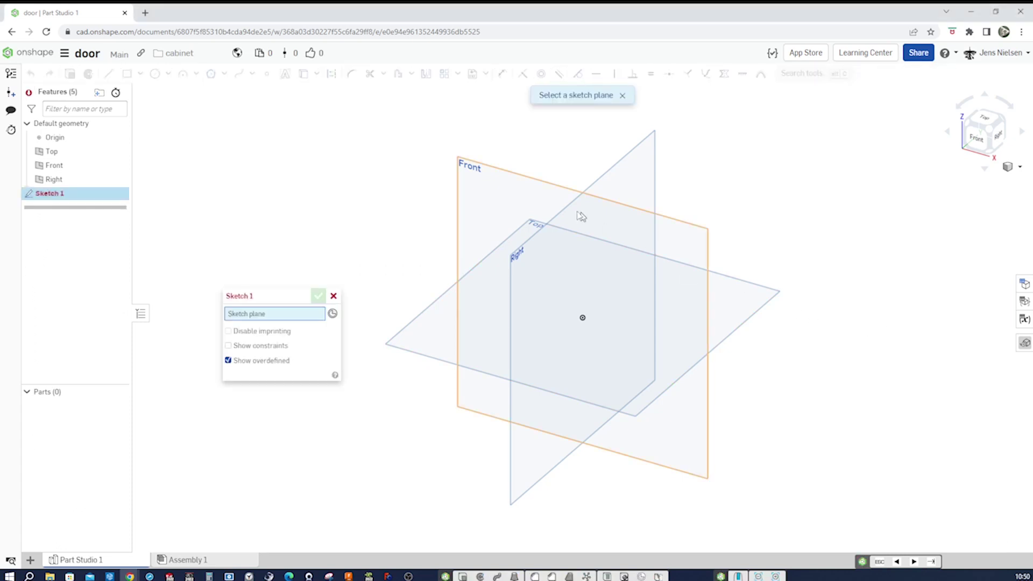
pyautogui.click(518, 187)
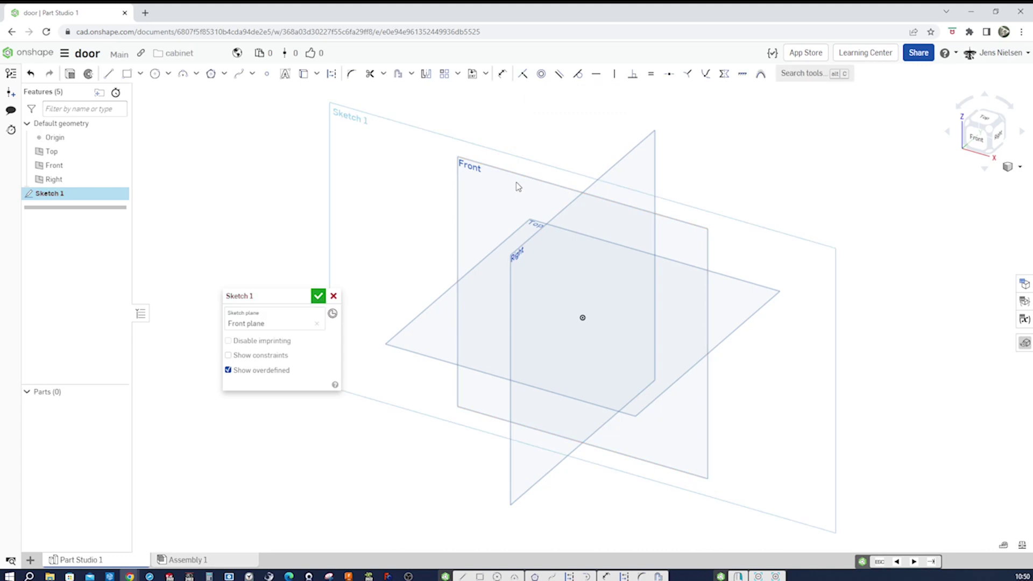
pyautogui.press('n')
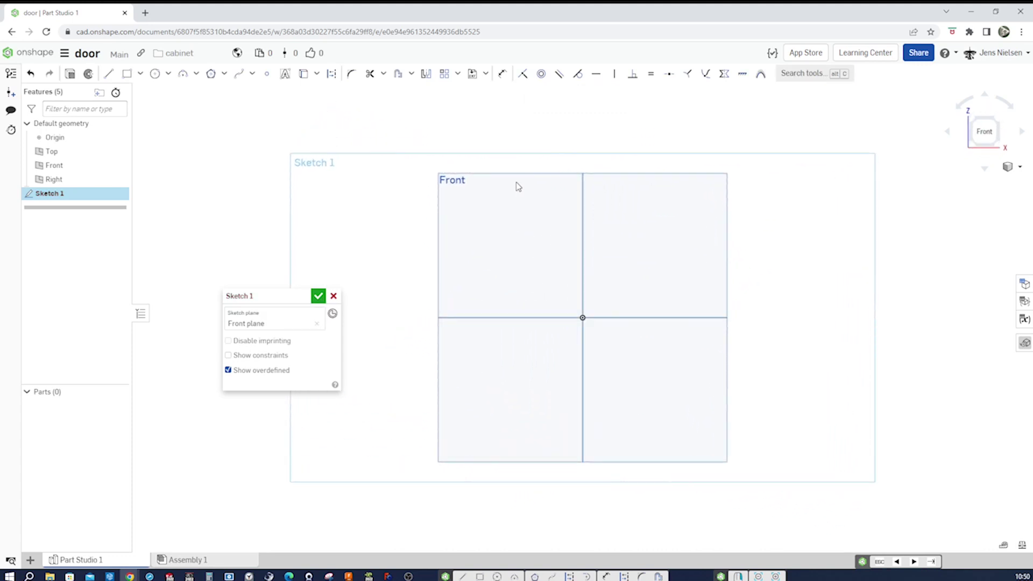
pyautogui.press('p')
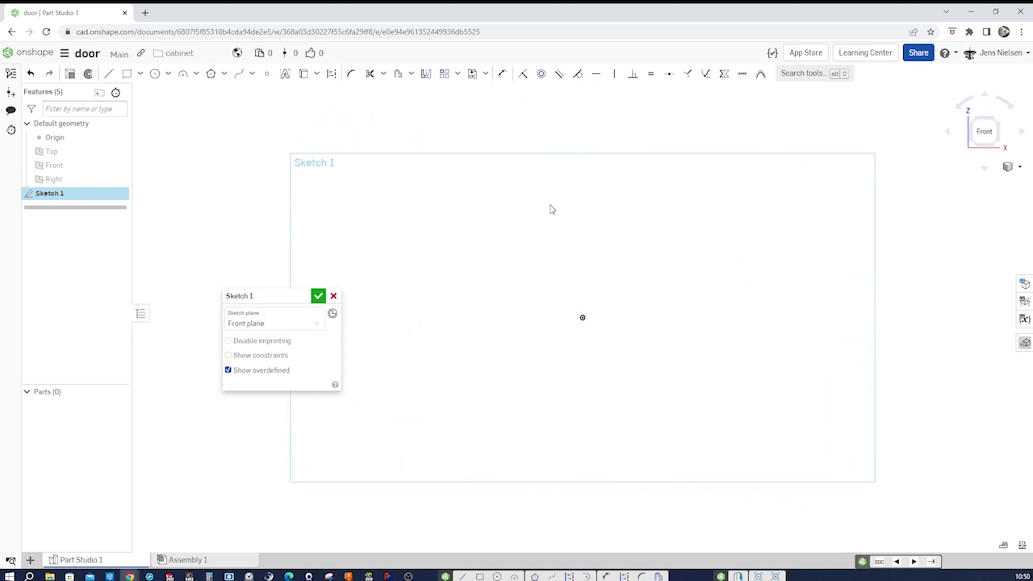
# Sketch a center-point rectangle about 119 mm wide and 148 mm high, centered on the origin
pyautogui.press('s')
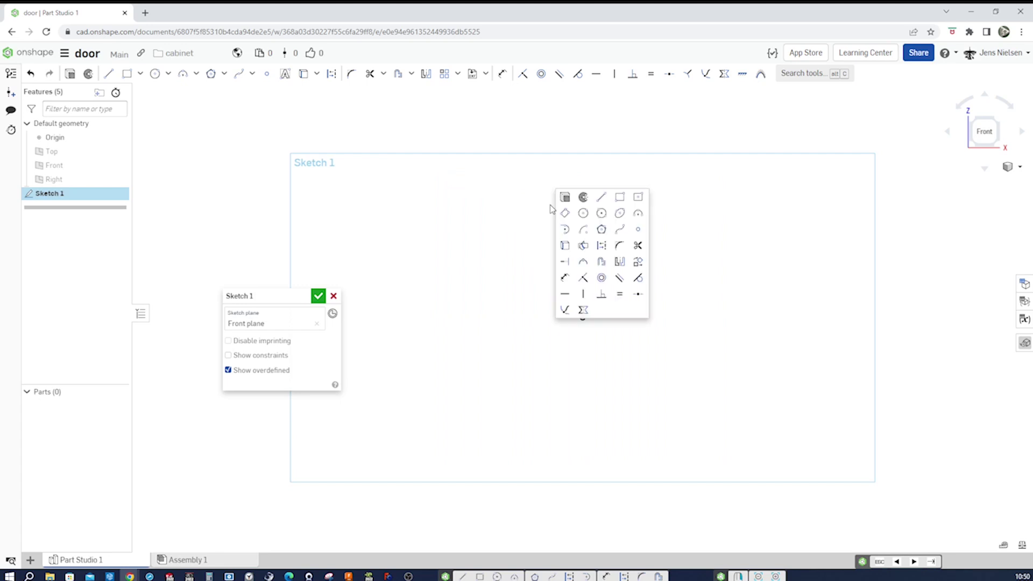
pyautogui.click(639, 198)
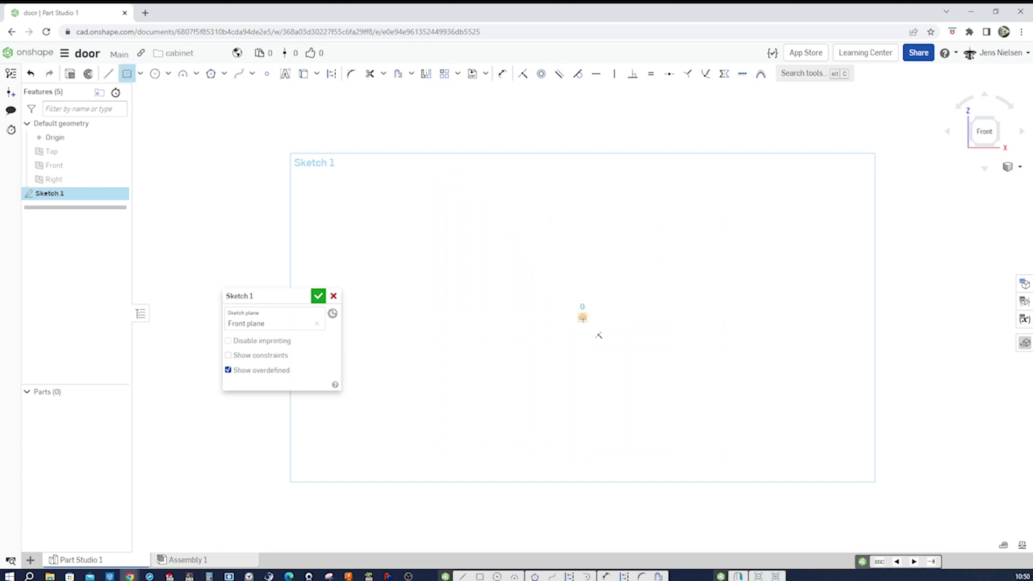
pyautogui.click(698, 176)
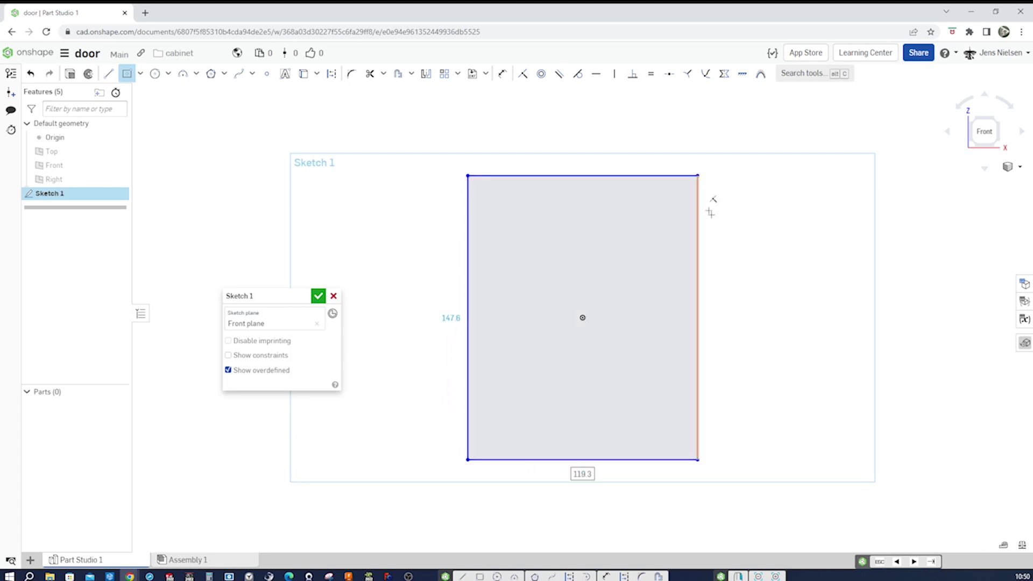
# Dimension the rectangle with a height of 319 mm and a width of 272 mm
pyautogui.press('d')
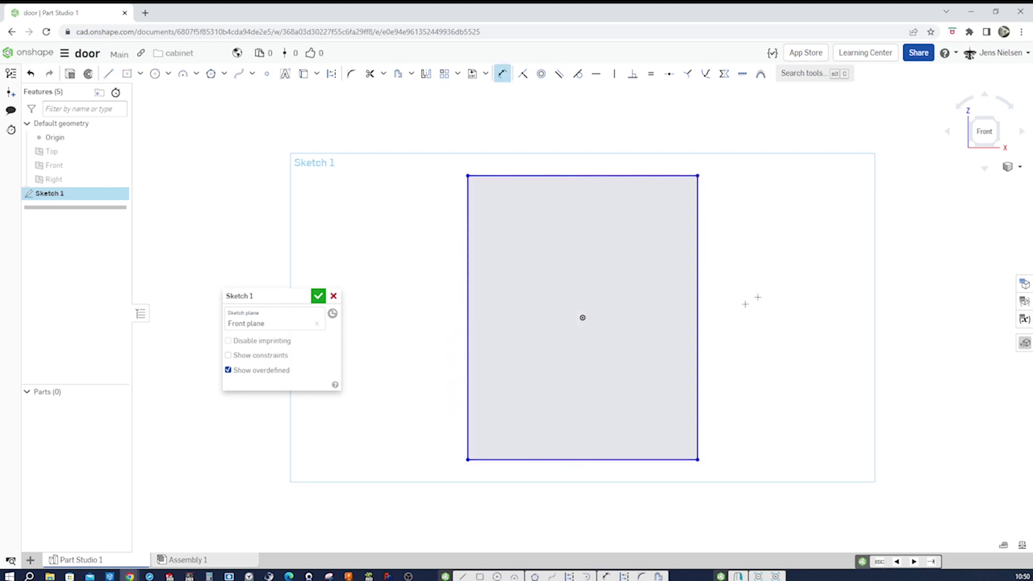
pyautogui.click(467, 378)
pyautogui.click(445, 377)
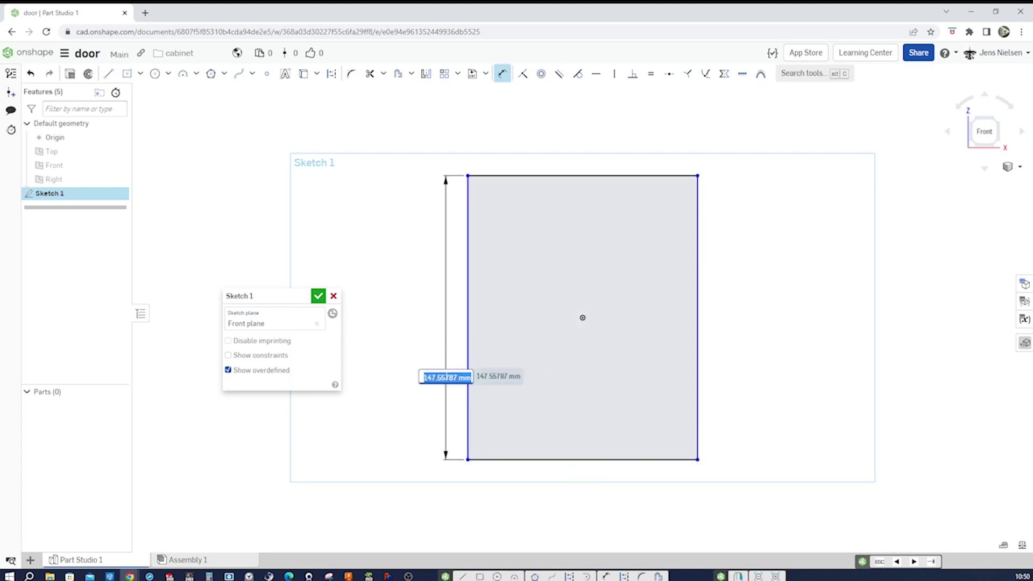
pyautogui.write('319')
pyautogui.press('Return')
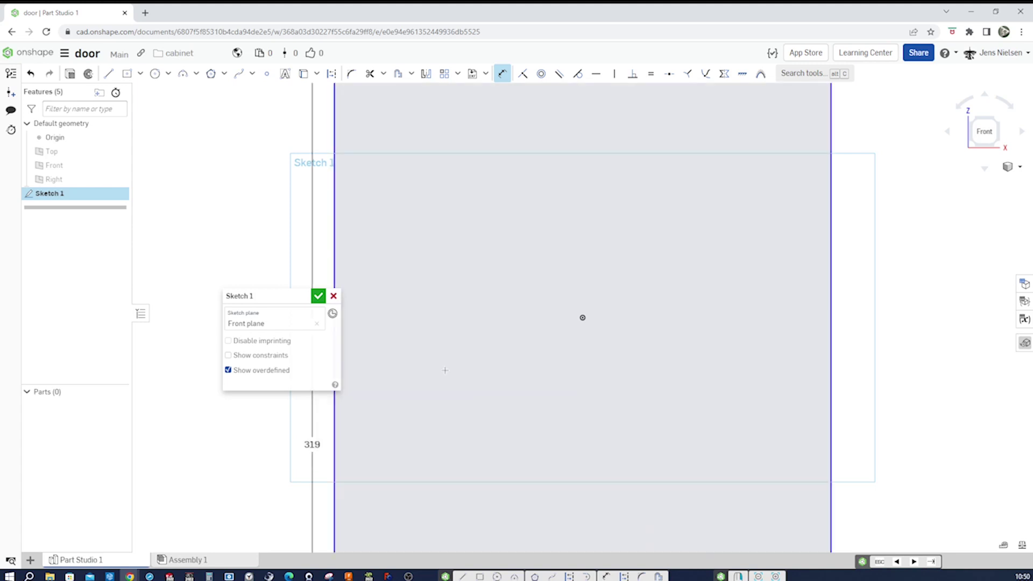
pyautogui.press('f')
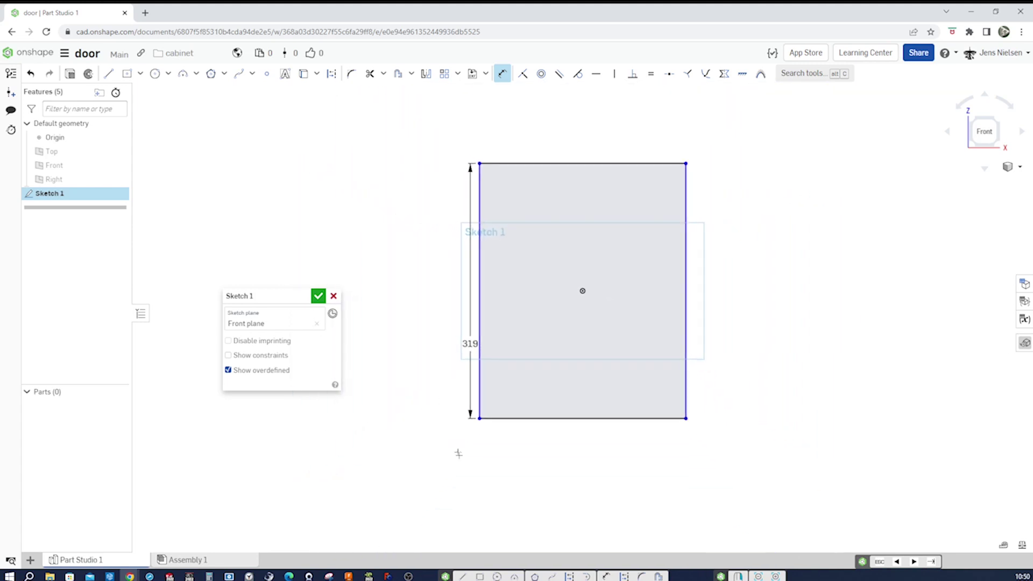
pyautogui.click(538, 417)
pyautogui.click(619, 458)
pyautogui.write('272')
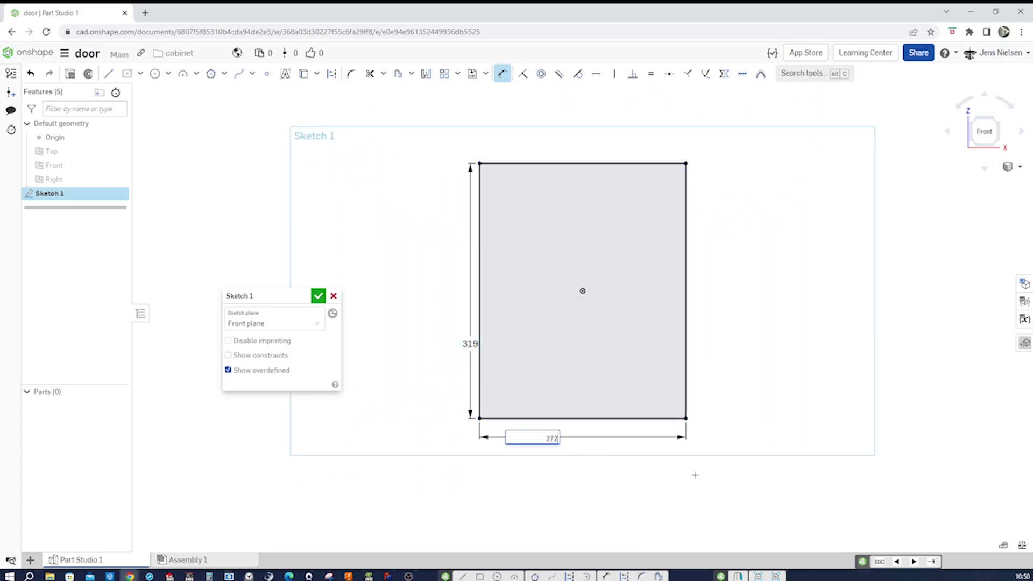
pyautogui.press('Return')
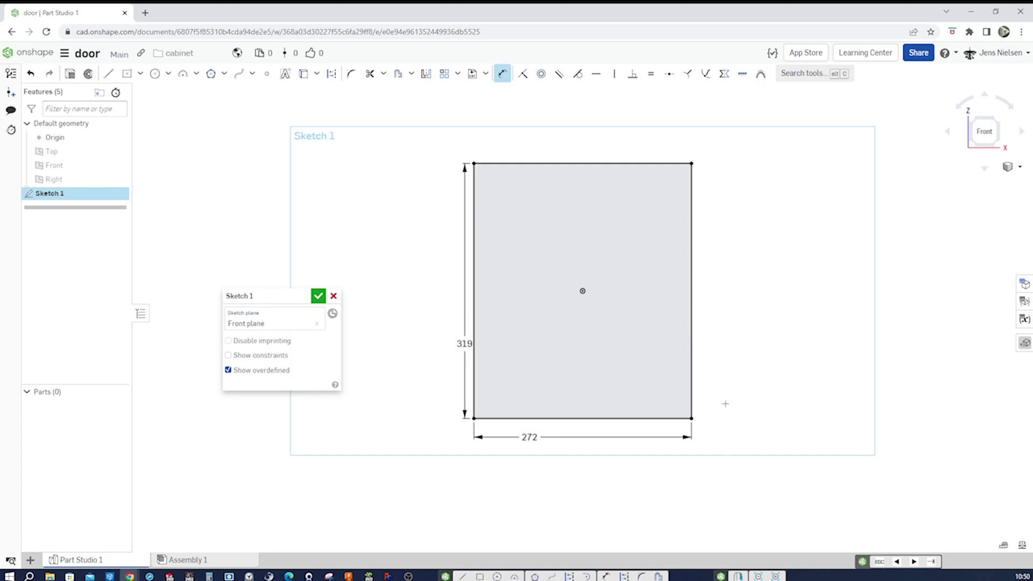
# Draw construction lines joining the midpoints of the rectangle's left and top edges to the origin, and finish the sketch
pyautogui.press('s')
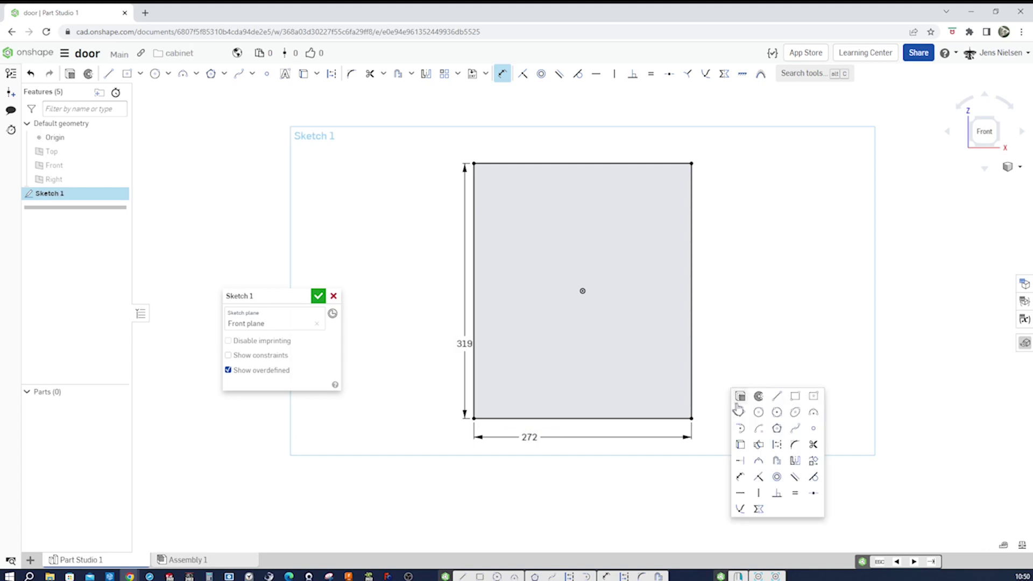
pyautogui.click(774, 395)
pyautogui.press('q')
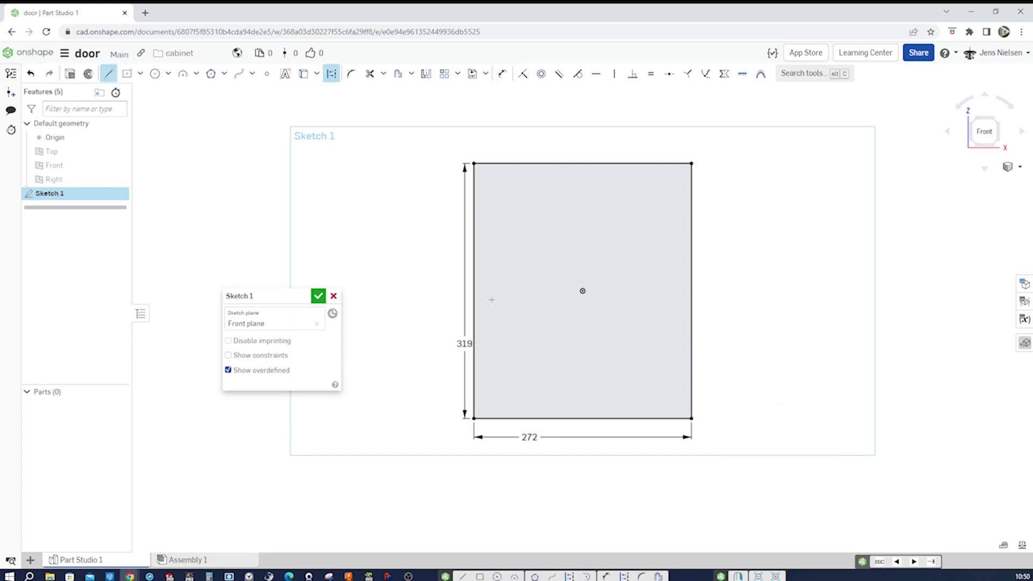
pyautogui.click(474, 290)
pyautogui.click(584, 289)
pyautogui.click(582, 163)
pyautogui.click(583, 290)
pyautogui.press('Escape')
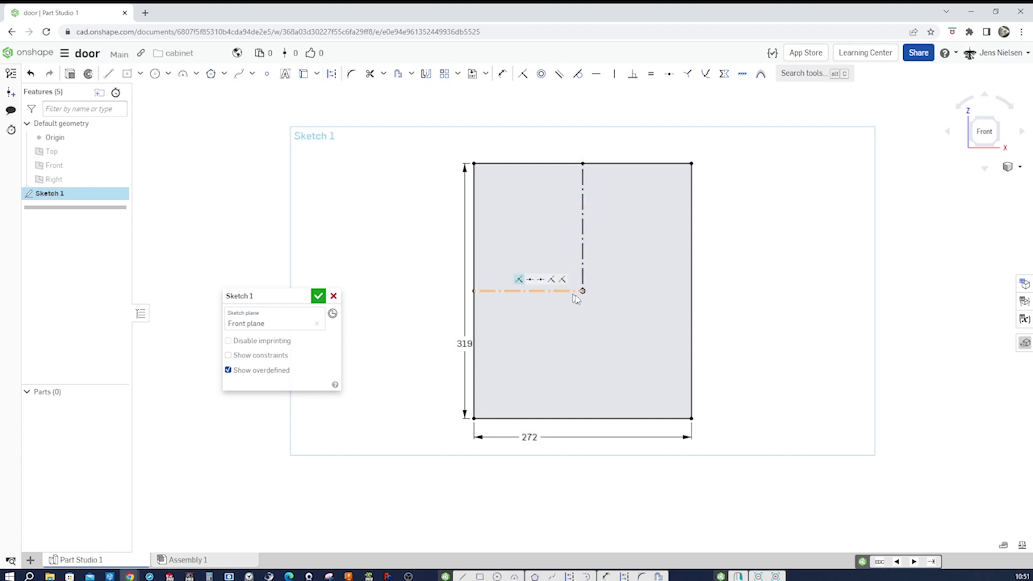
pyautogui.click(320, 297)
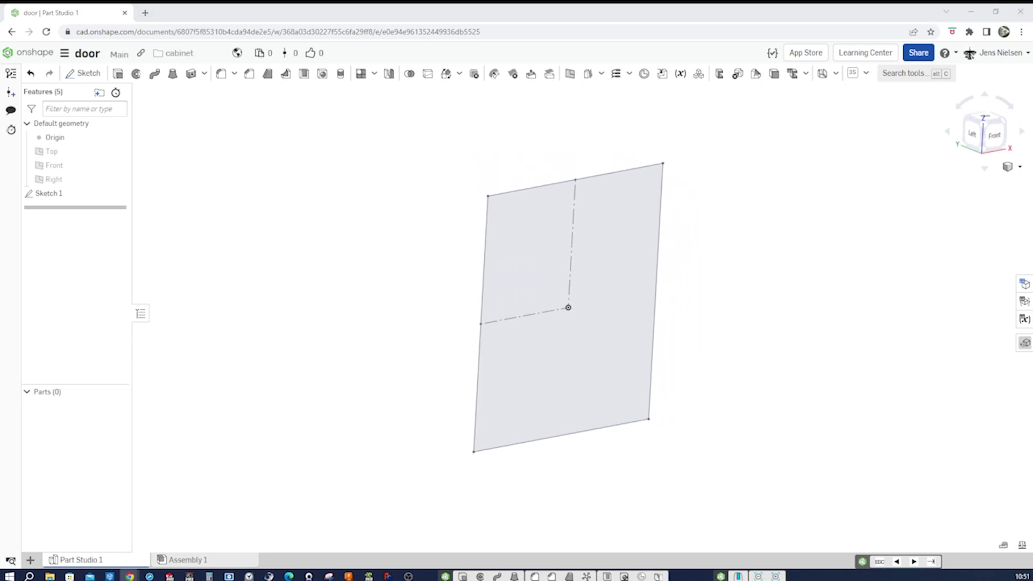
# Create a plane parallel to the Top plane through the outline rectangle's lower-left corner using the Plane point option
pyautogui.press('s')
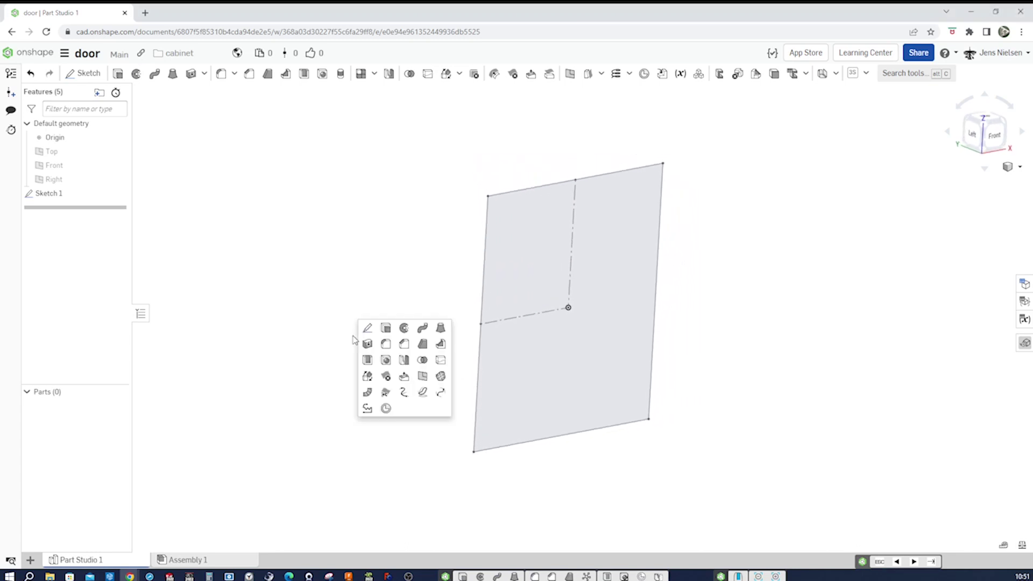
pyautogui.click(423, 377)
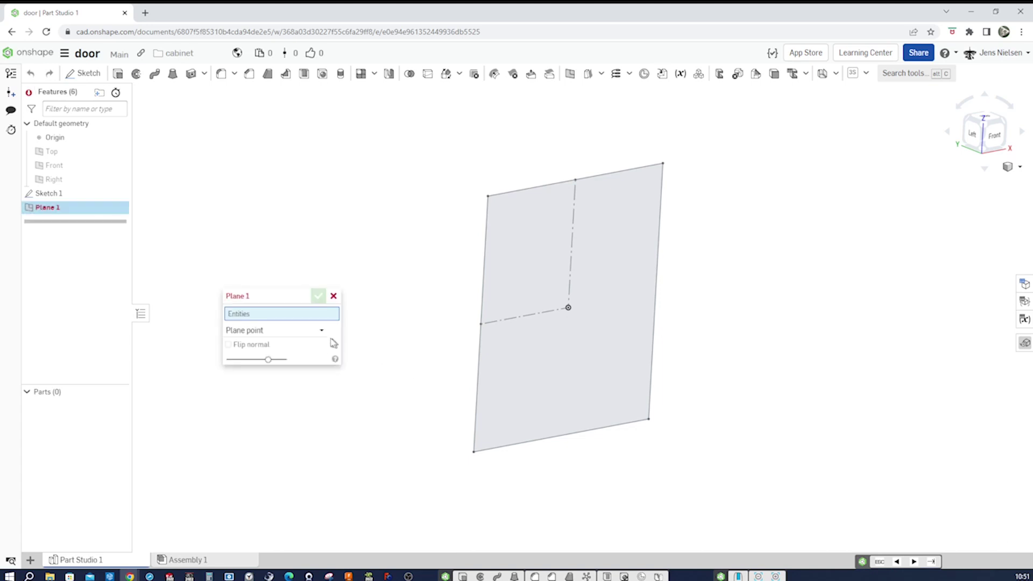
pyautogui.click(474, 453)
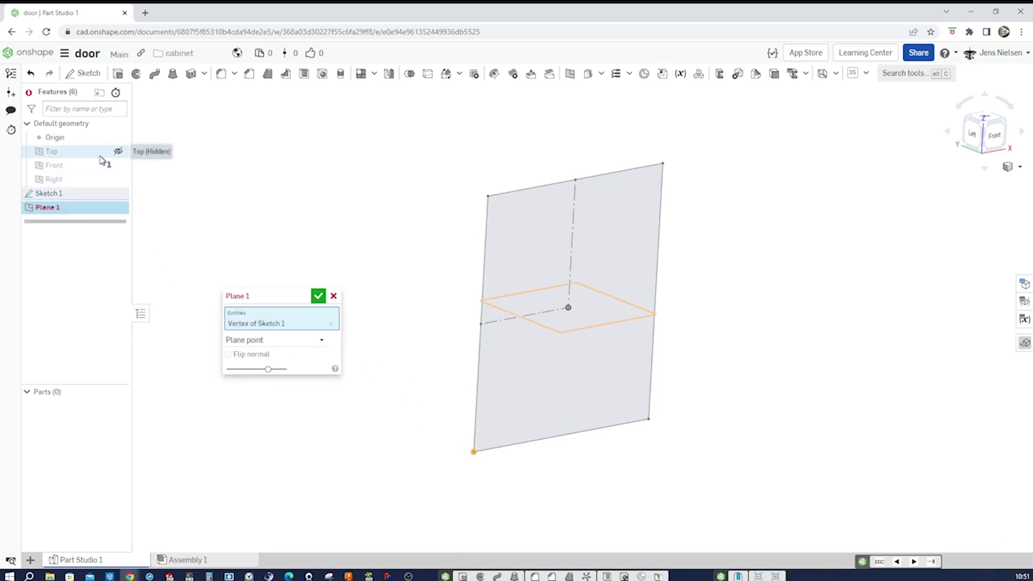
pyautogui.click(102, 158)
pyautogui.click(317, 296)
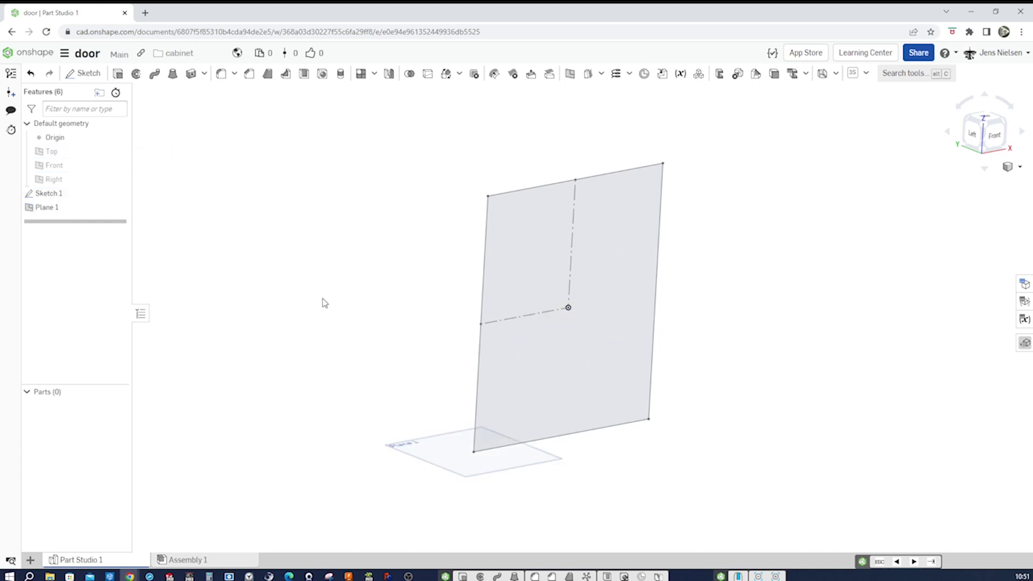
# Start a sketch on Plane 1, view it straight on, and hide Plane 1
pyautogui.press('s')
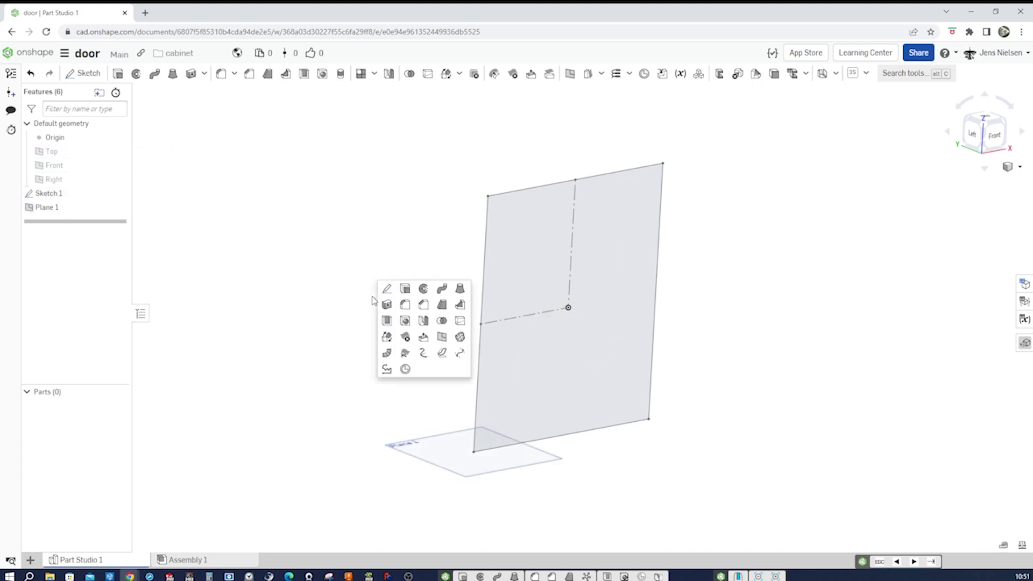
pyautogui.click(387, 290)
pyautogui.click(421, 449)
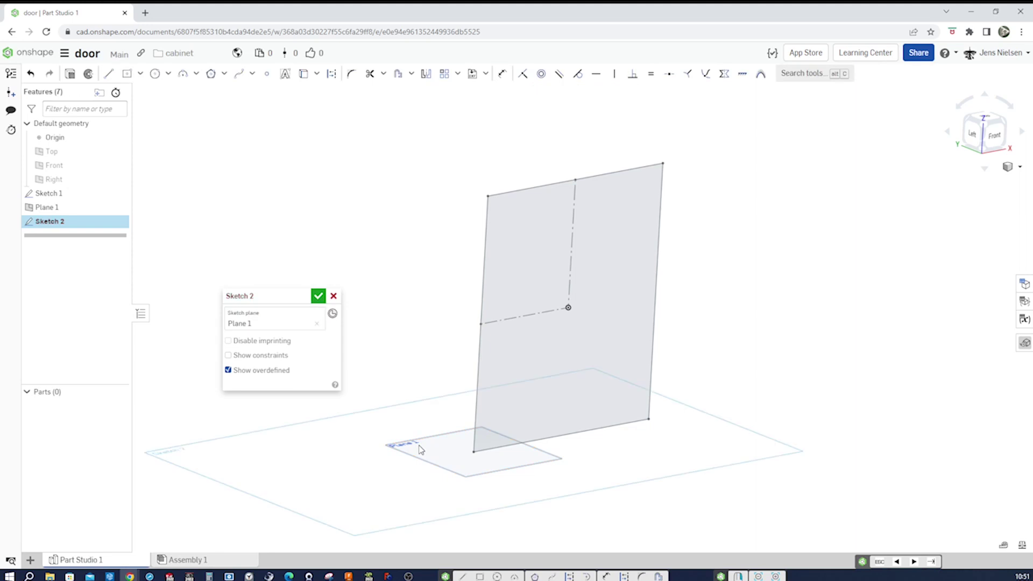
pyautogui.press('n')
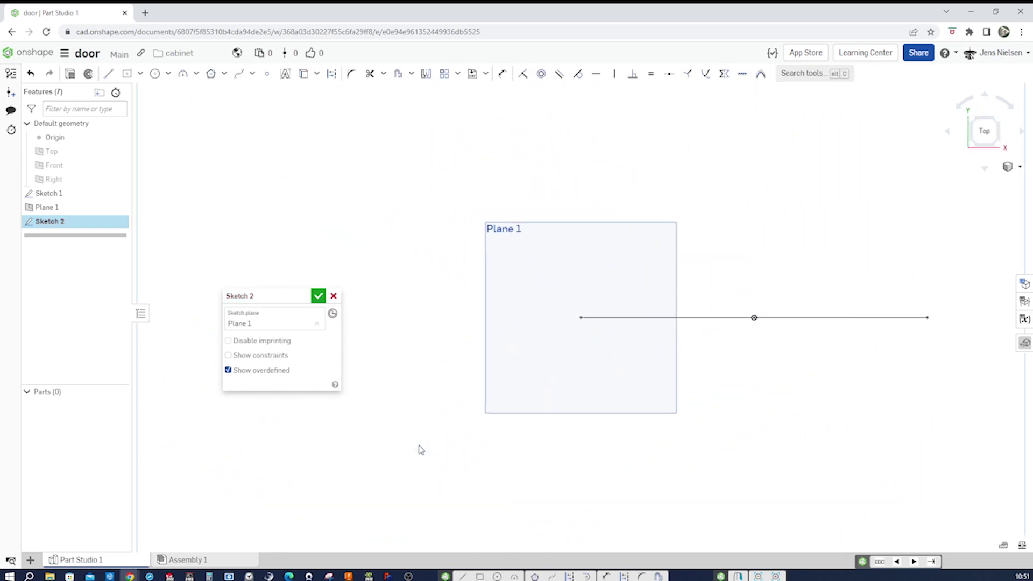
pyautogui.click(119, 207)
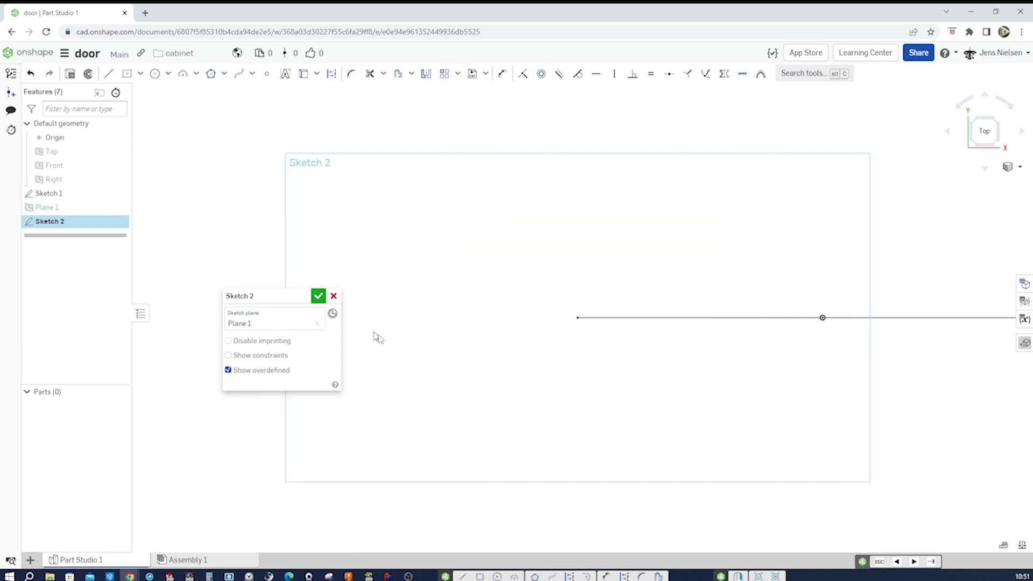
# Sketch three stacked corner rectangles from the outline's left end: a base about 47 mm wide and two narrower ones about 24 mm wide above
pyautogui.press('s')
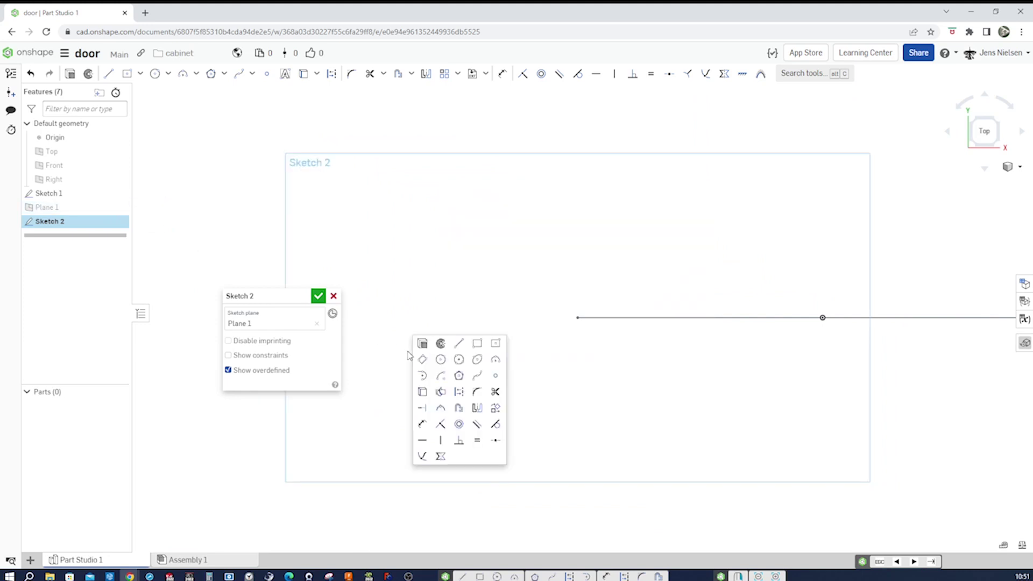
pyautogui.click(478, 344)
pyautogui.click(578, 317)
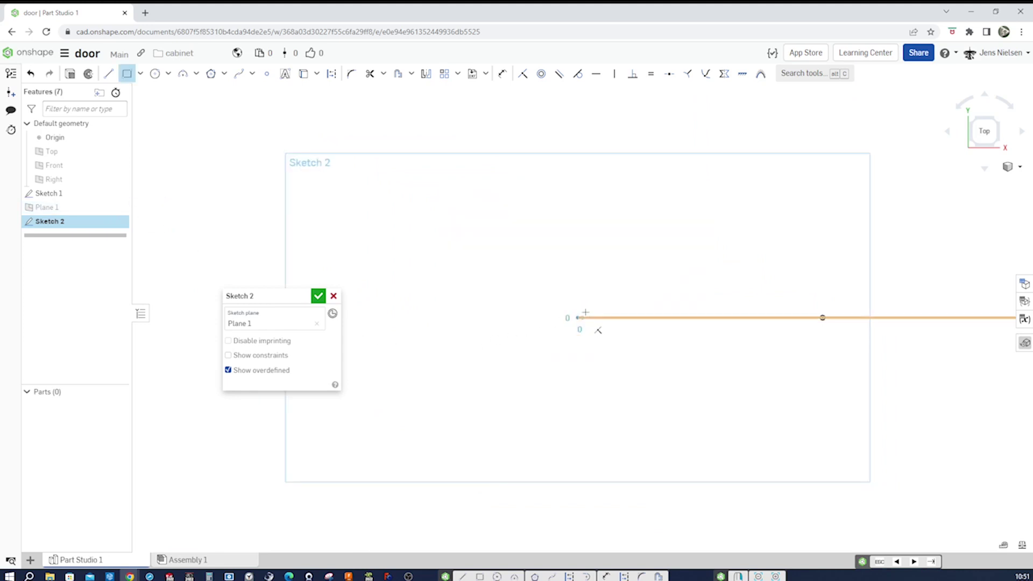
pyautogui.click(663, 297)
pyautogui.click(597, 297)
pyautogui.click(641, 283)
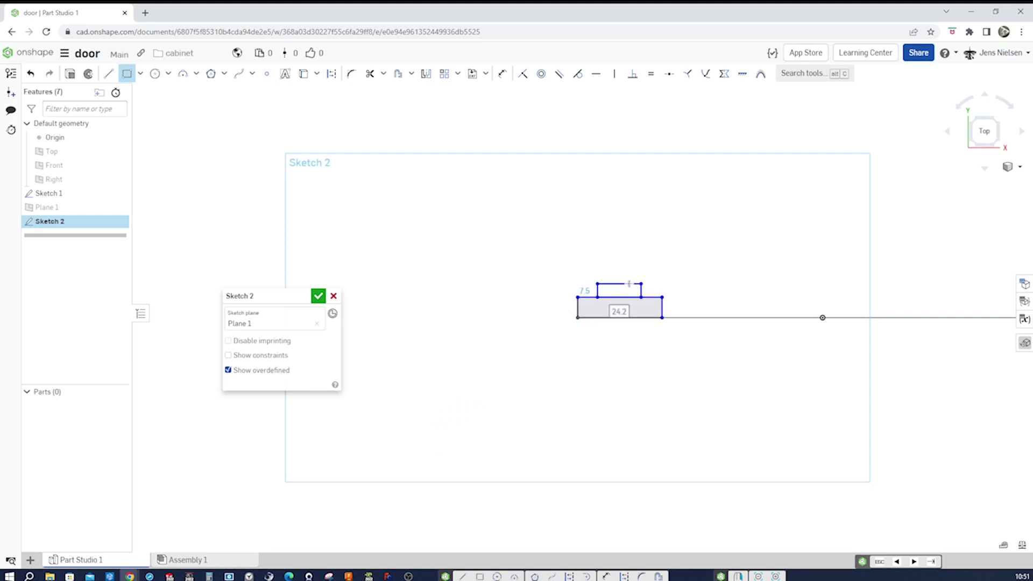
pyautogui.click(597, 284)
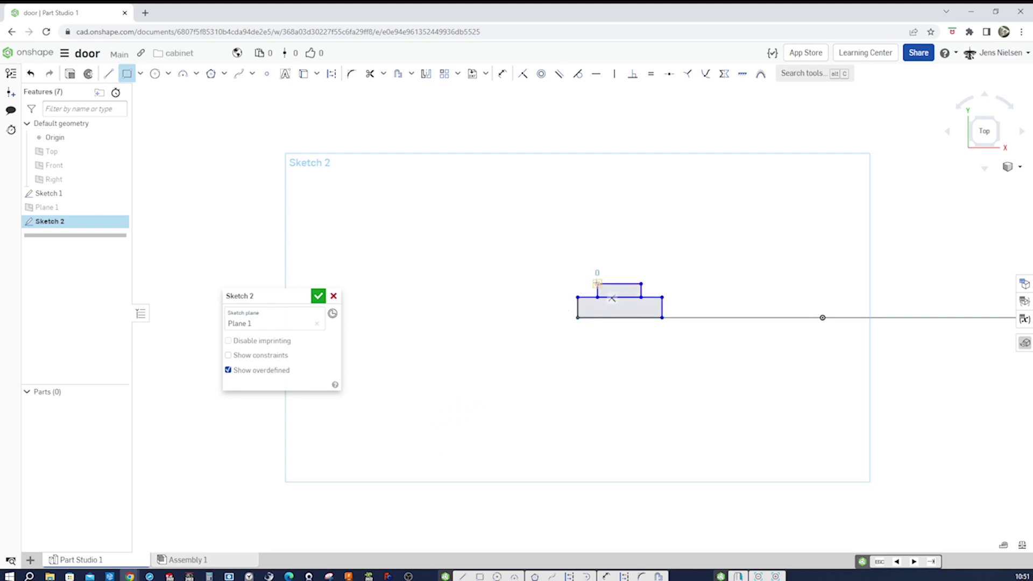
pyautogui.click(641, 270)
pyautogui.press('Escape')
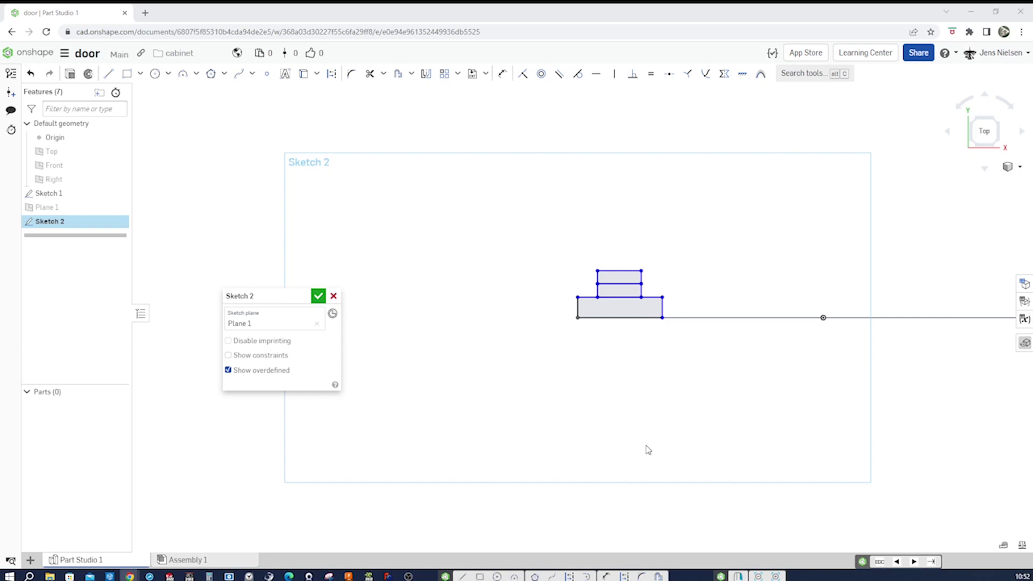
# Dimension the base rectangle's width as 45 mm
pyautogui.press('d')
pyautogui.click(624, 318)
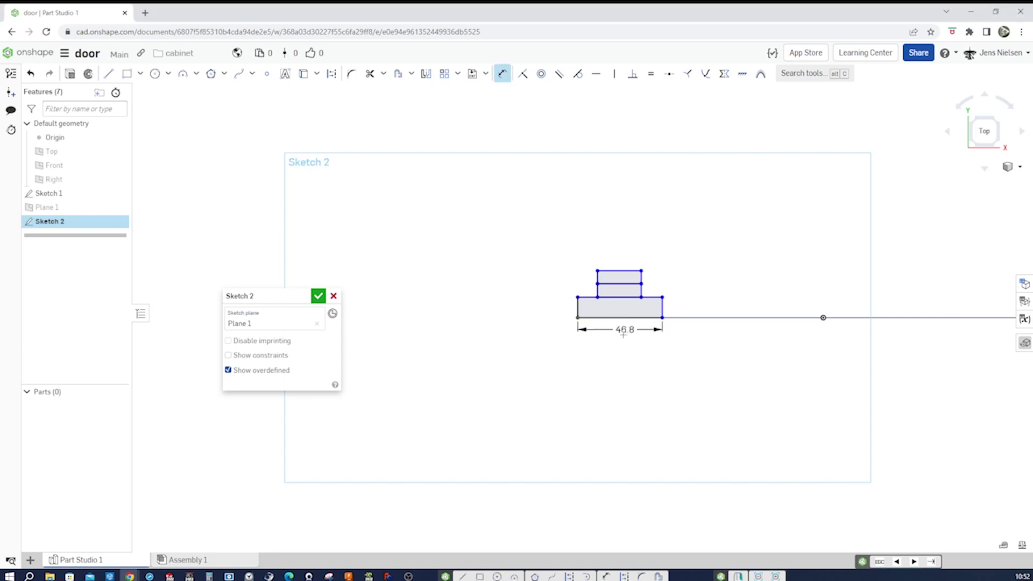
pyautogui.click(624, 340)
pyautogui.write('45')
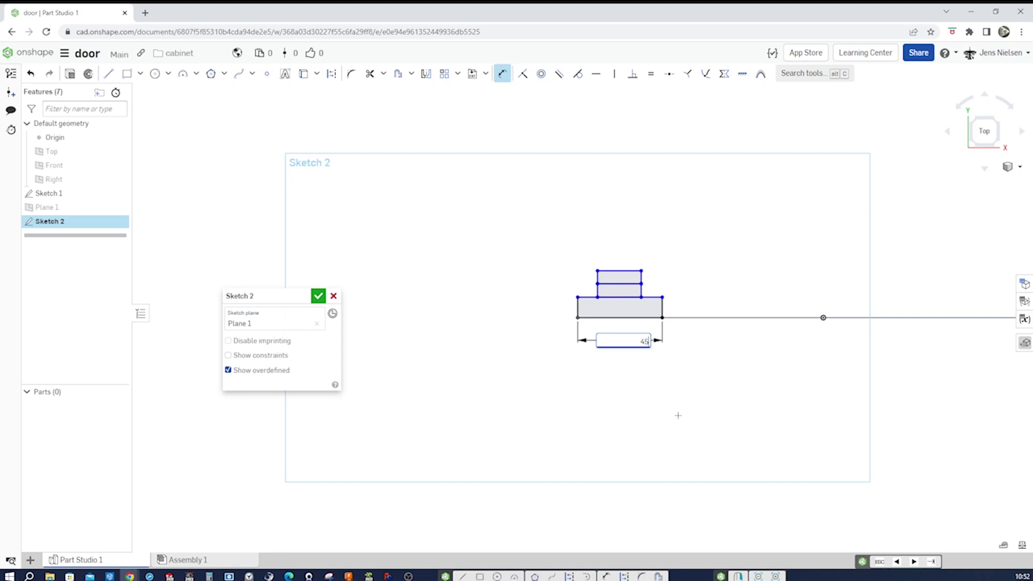
pyautogui.press('Return')
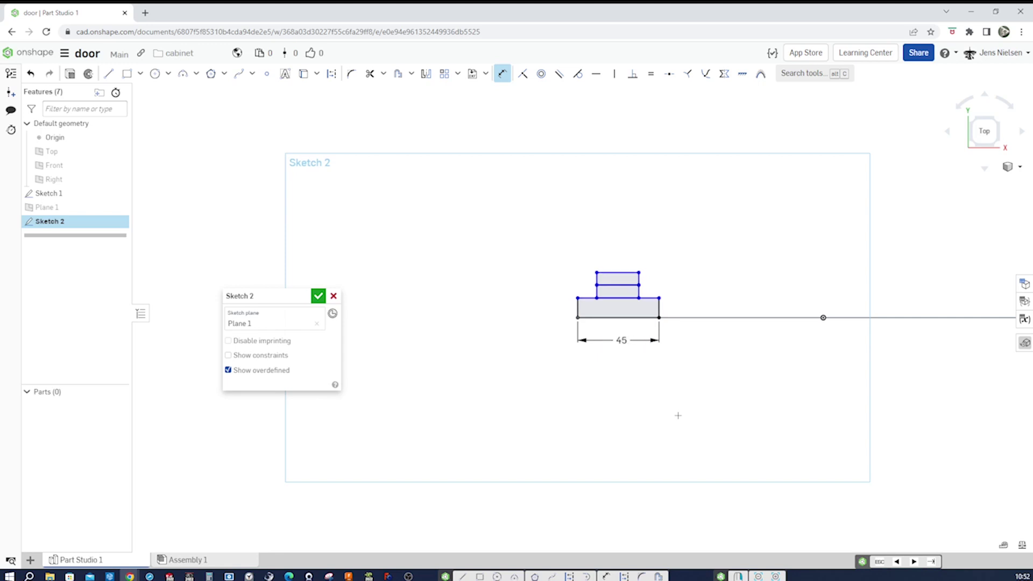
# Dimension the horizontal offset between the right edges of the base and middle rectangles as 8 mm
pyautogui.scroll(5, 667, 382)
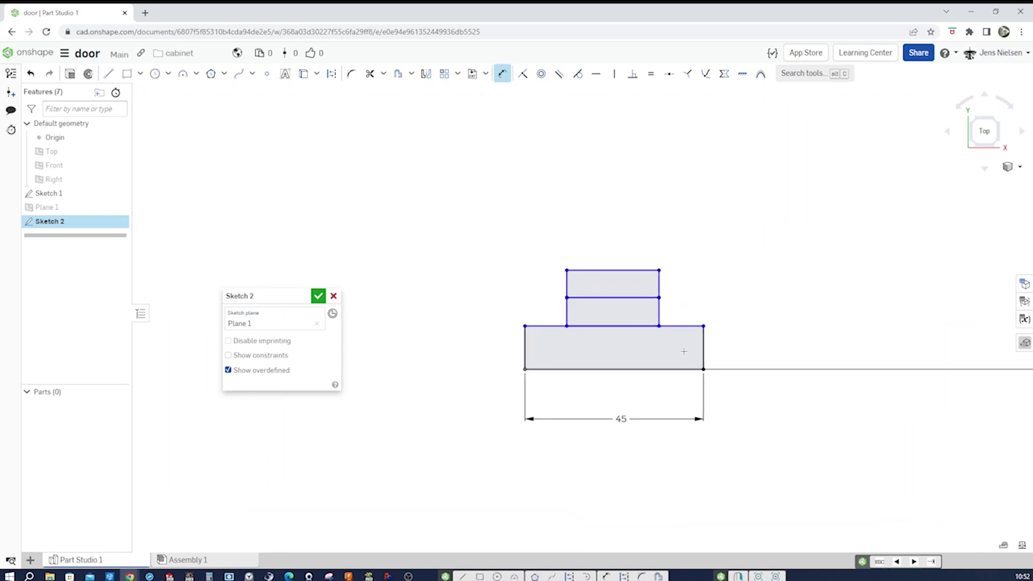
pyautogui.click(689, 362)
pyautogui.click(635, 340)
pyautogui.click(651, 416)
pyautogui.write('8')
pyautogui.press('Return')
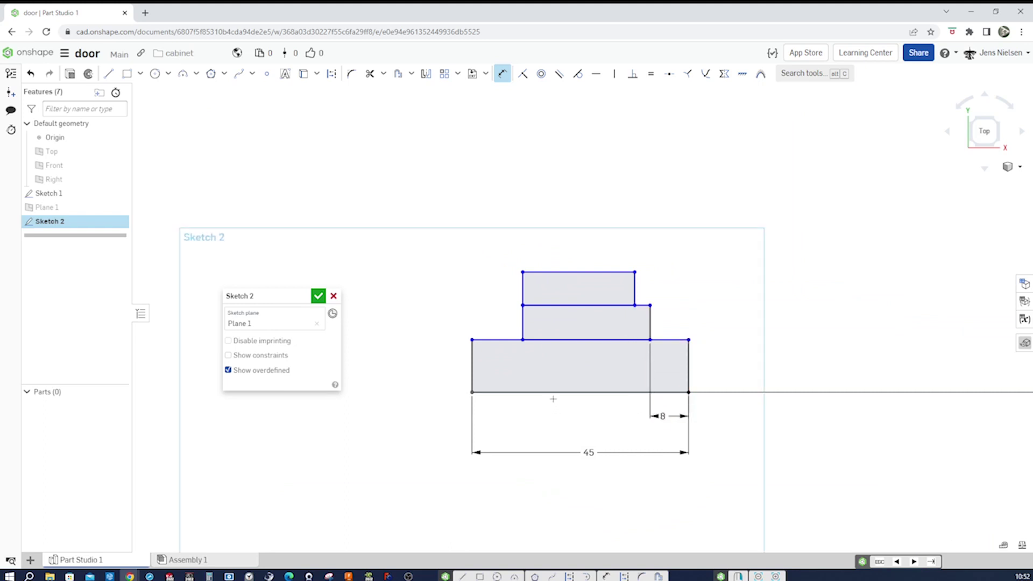
# Dimension the overall height of the stacked profile as 24 mm
pyautogui.click(555, 392)
pyautogui.click(556, 272)
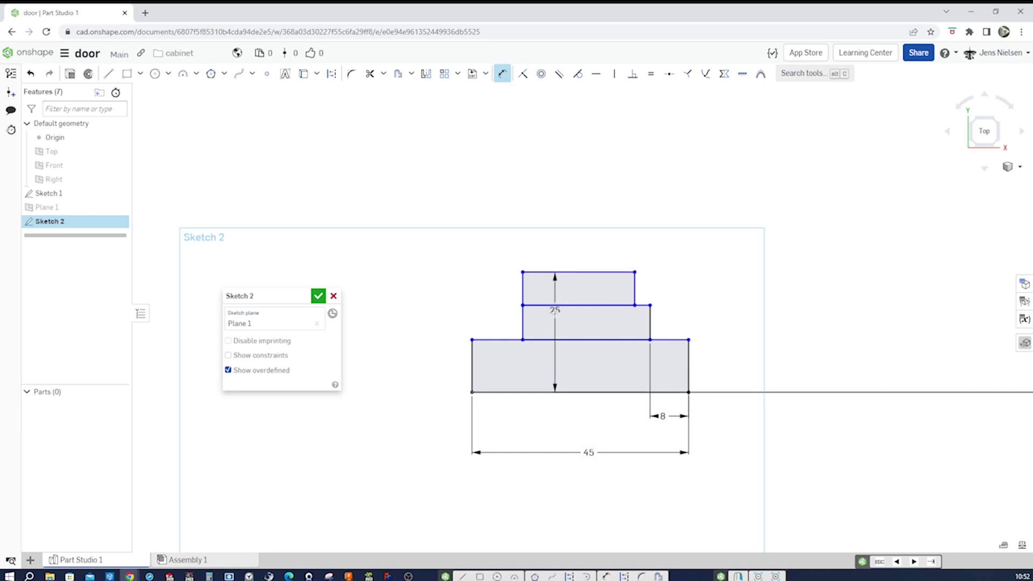
pyautogui.click(420, 350)
pyautogui.write('24')
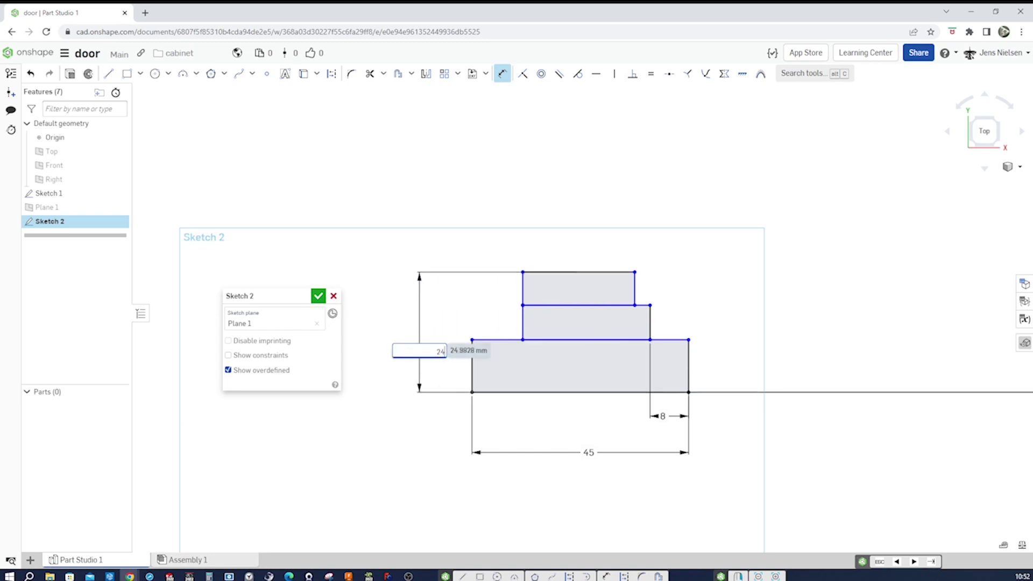
pyautogui.press('Return')
pyautogui.press('Escape')
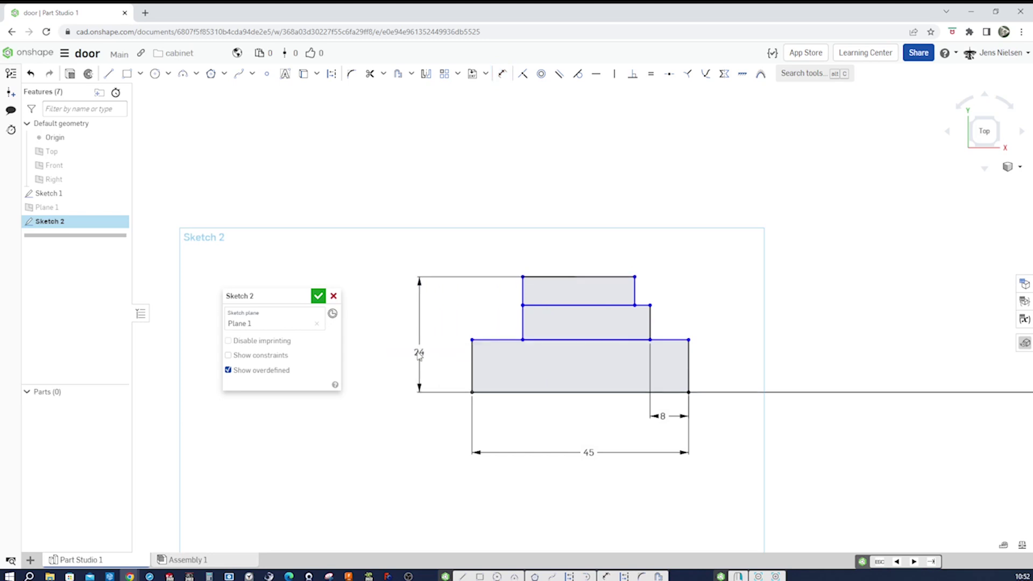
# Make the upper rectangle's lower-right corner coincident with the middle rectangle's upper-right corner
pyautogui.press('i')
pyautogui.click(635, 305)
pyautogui.click(650, 305)
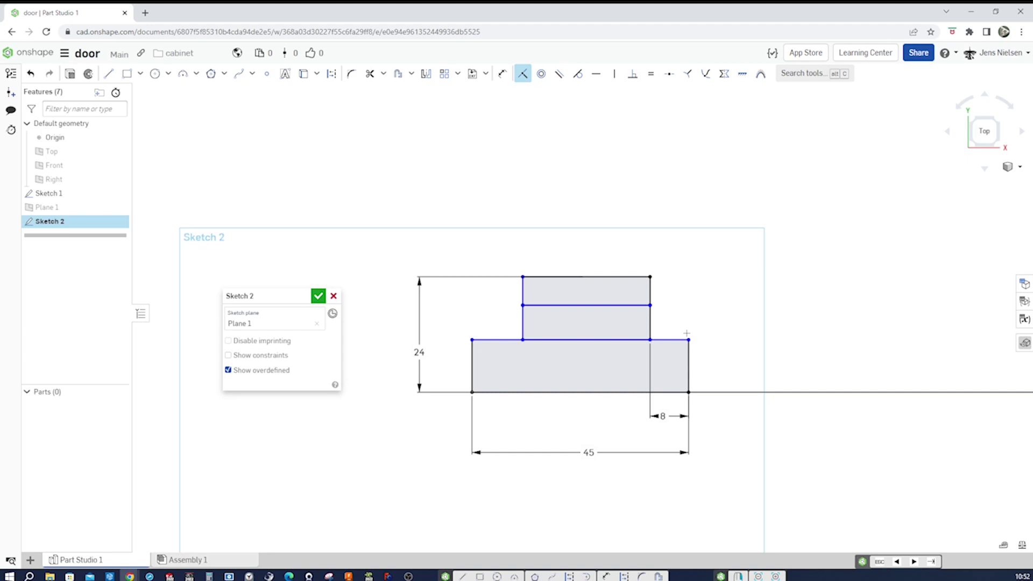
# Dimension the horizontal offset between the left edges of the base and middle rectangles as 10 mm
pyautogui.press('d')
pyautogui.click(523, 322)
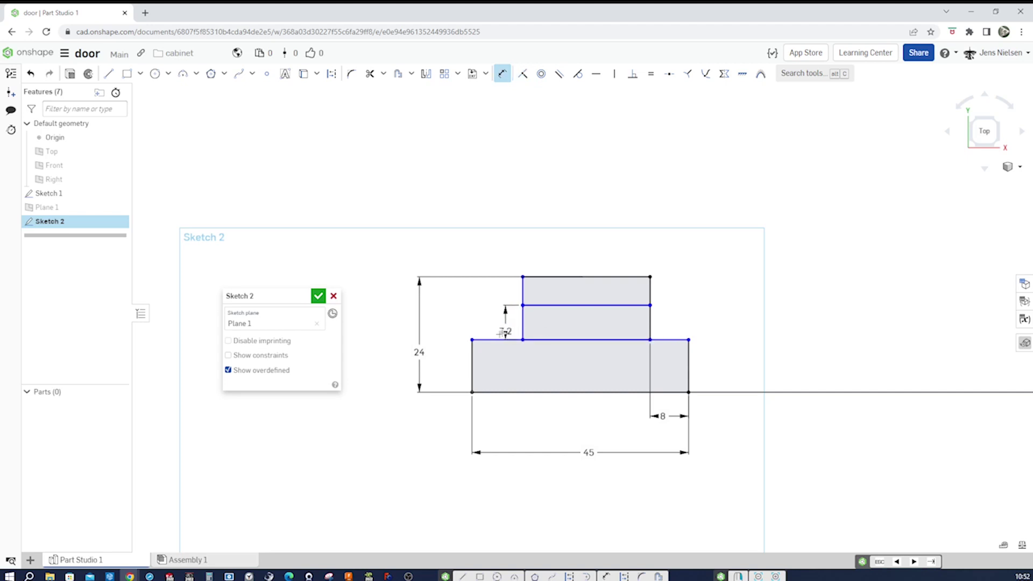
pyautogui.click(484, 343)
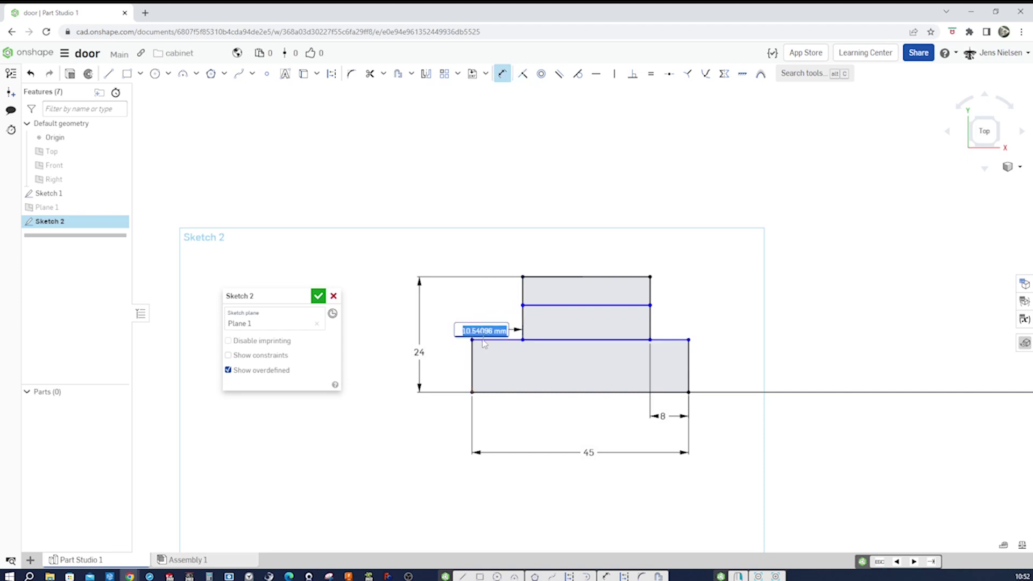
pyautogui.write('10')
pyautogui.press('Return')
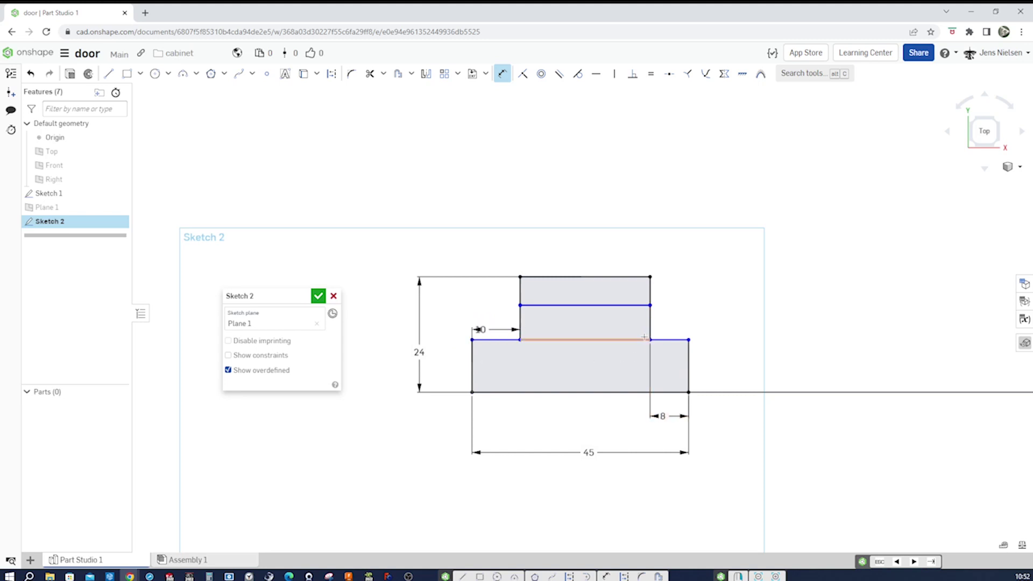
# Dimension the heights of the base and middle rectangles as 8 mm each and finish the sketch
pyautogui.click(687, 365)
pyautogui.click(707, 369)
pyautogui.press('Return')
pyautogui.write('8')
pyautogui.press('Return')
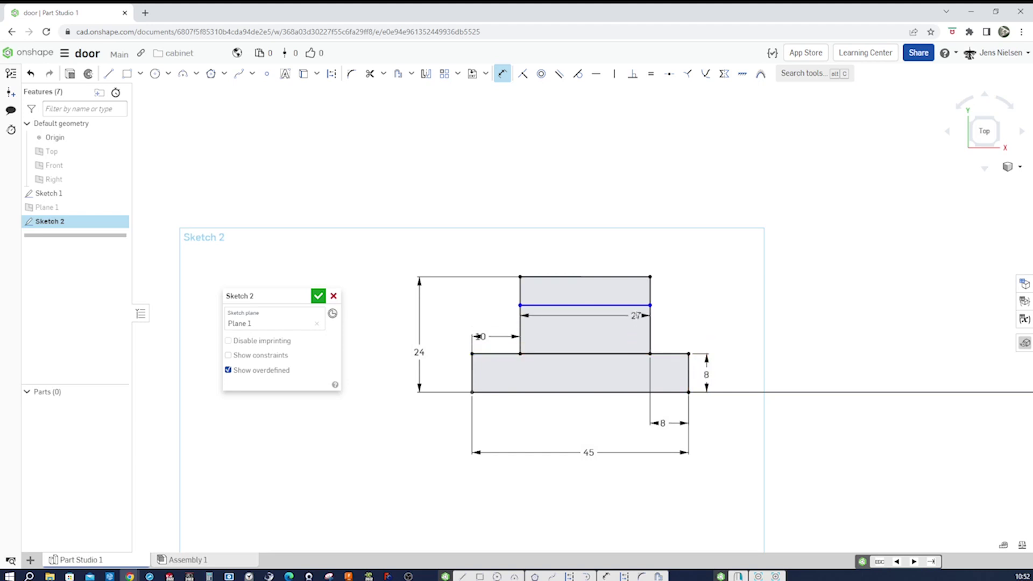
pyautogui.click(636, 306)
pyautogui.click(667, 328)
pyautogui.write('8')
pyautogui.press('Return')
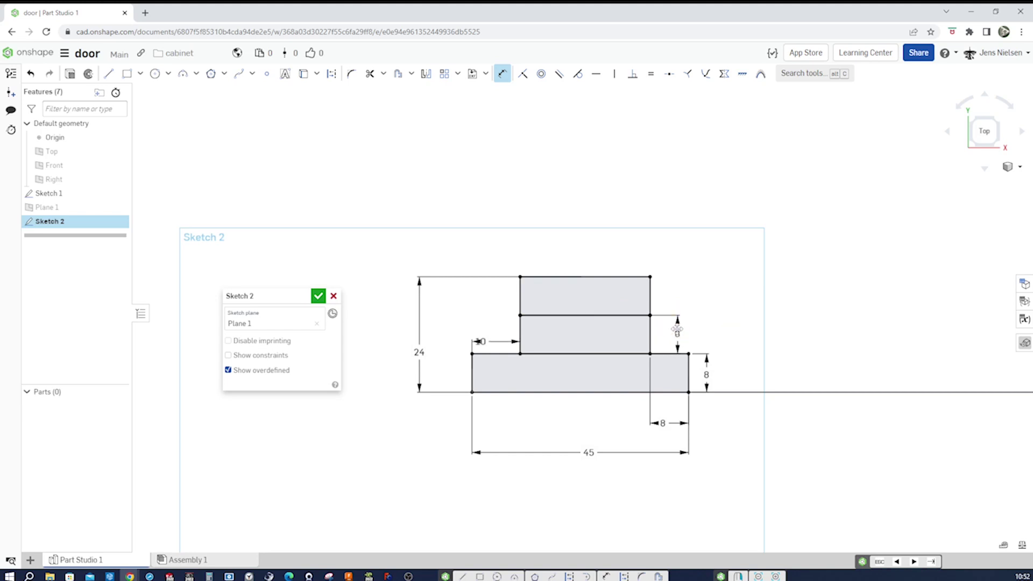
pyautogui.click(318, 296)
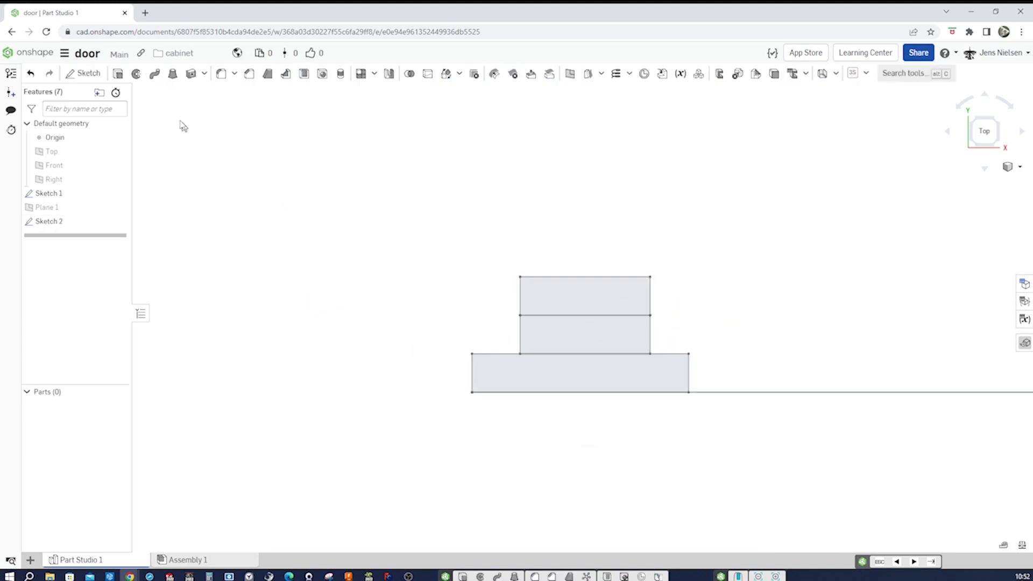
# Extrude all regions of Sketch 2 as a new solid up to the vertex at the midpoint of the outline's left edge
pyautogui.click(118, 75)
pyautogui.moveTo(421, 315); pyautogui.dragTo(434, 274, button='right')
pyautogui.scroll(-4, 463, 332)
pyautogui.scroll(-3, 462, 331)
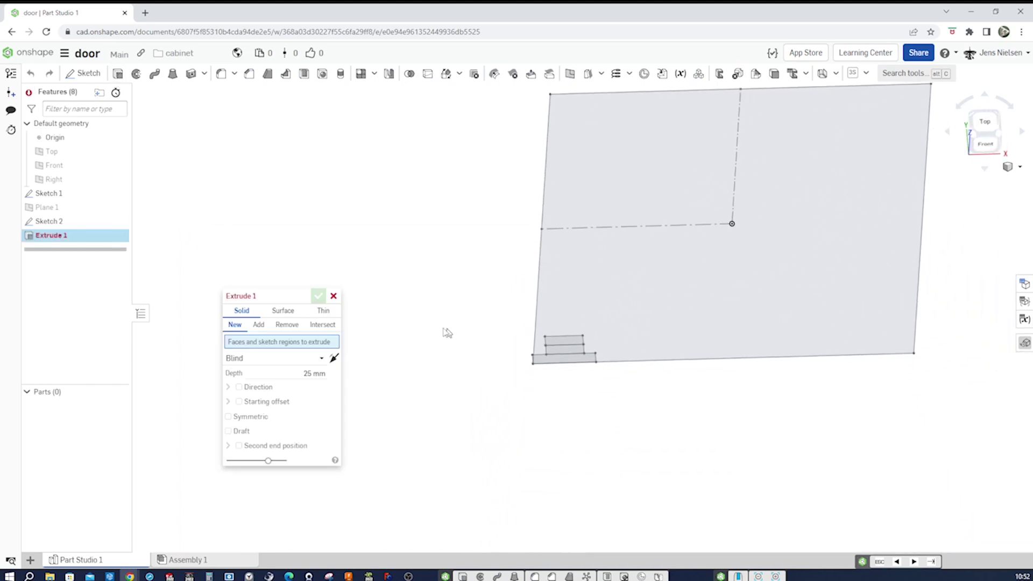
pyautogui.click(85, 226)
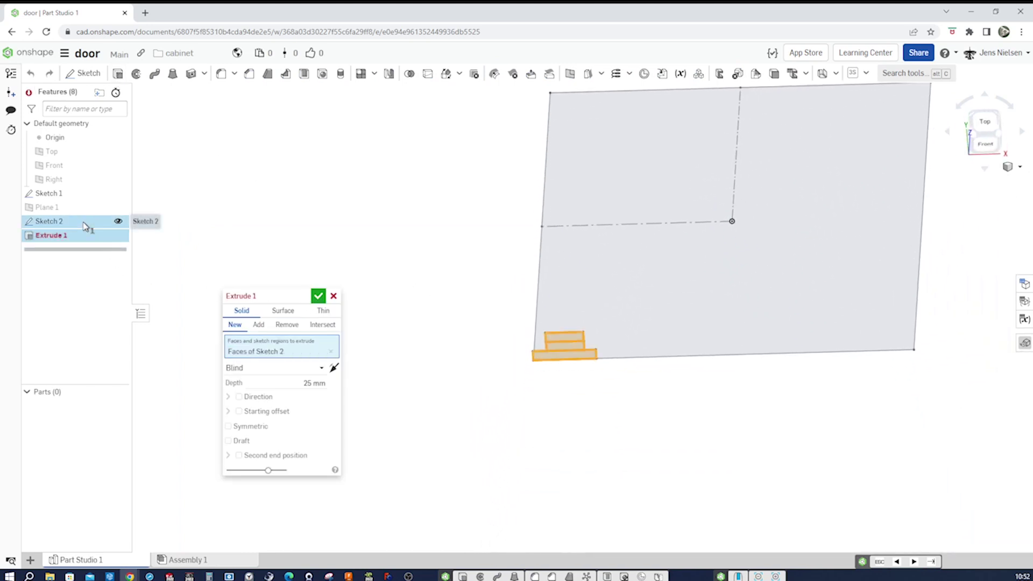
pyautogui.click(320, 369)
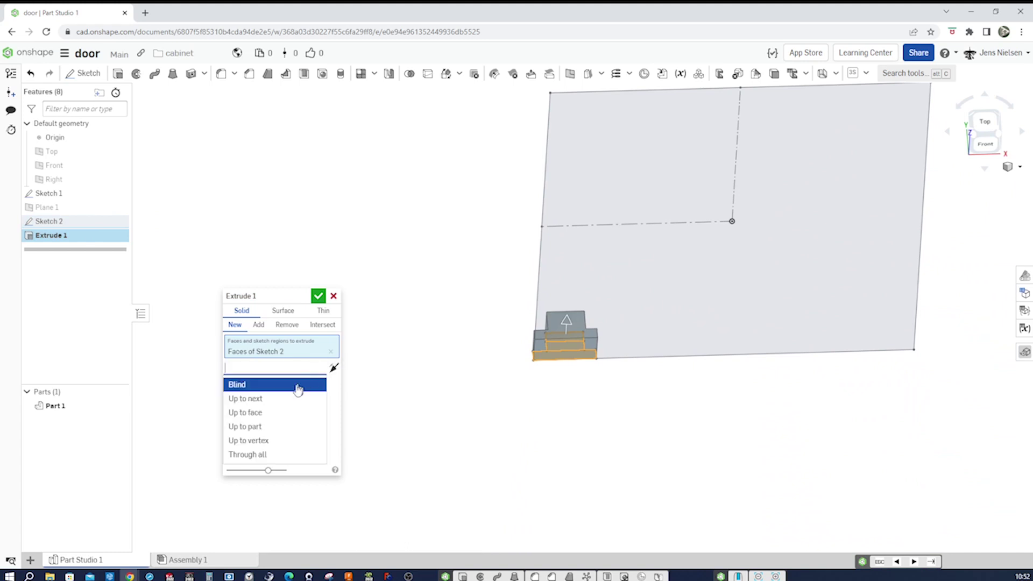
pyautogui.click(268, 441)
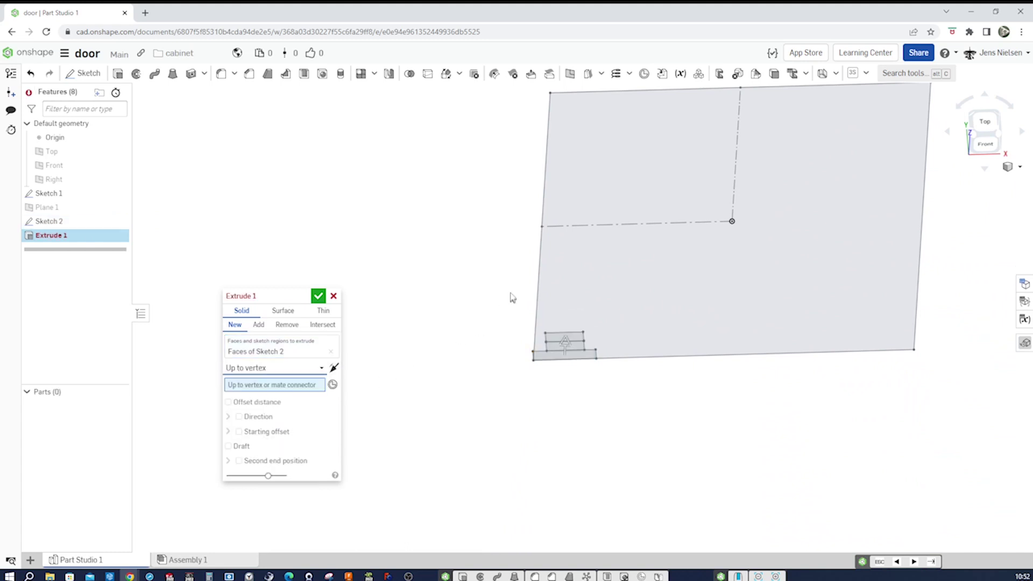
pyautogui.click(541, 228)
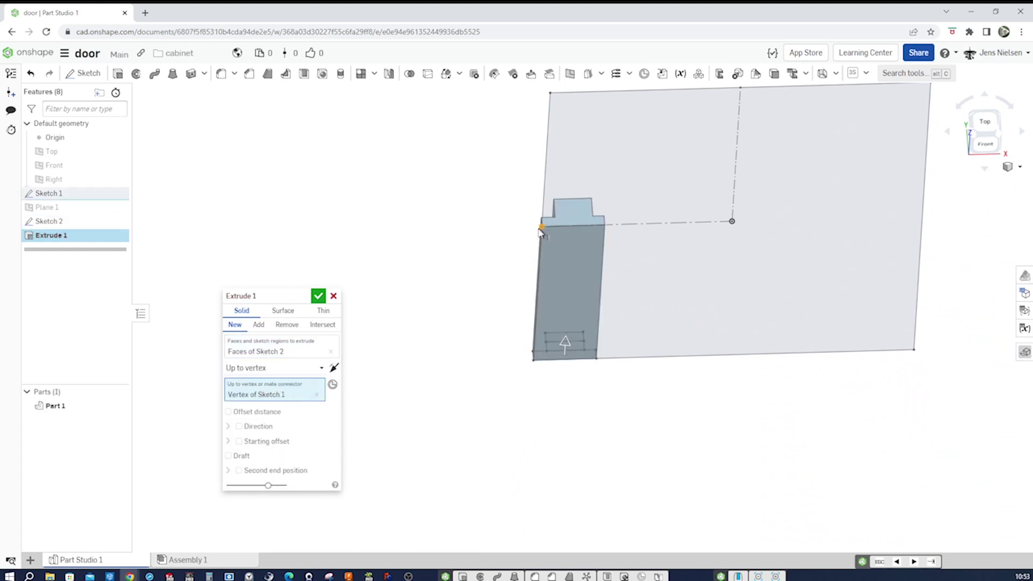
pyautogui.click(318, 296)
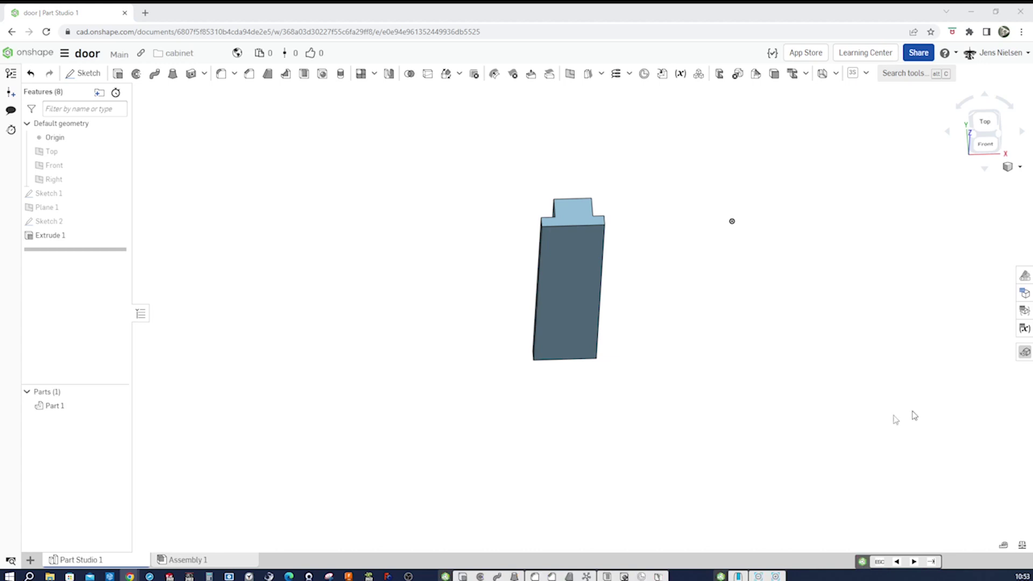
# Rename Part 1 as "lock stile"
pyautogui.rightClick(72, 411)
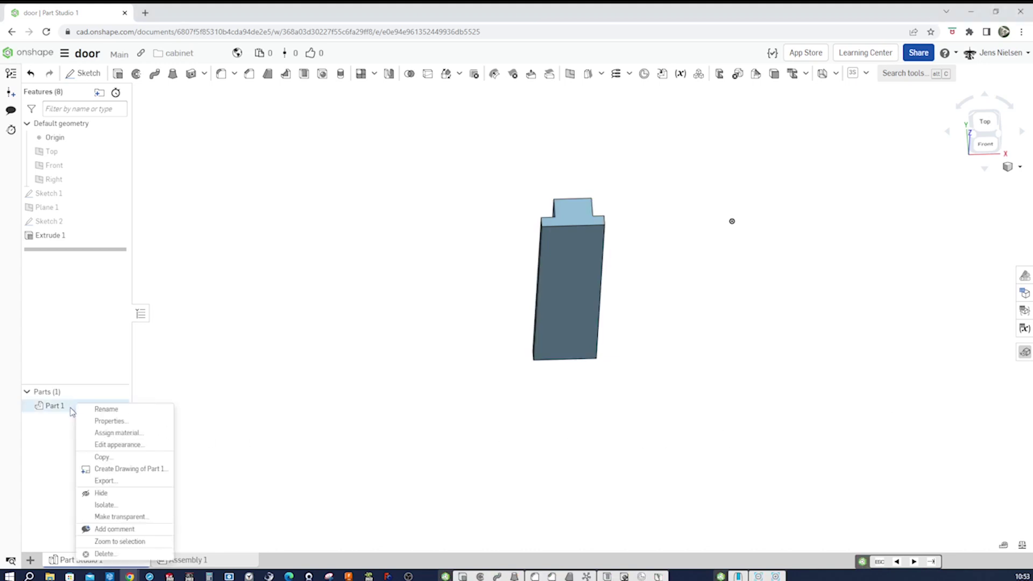
pyautogui.click(105, 410)
pyautogui.write('lock stile')
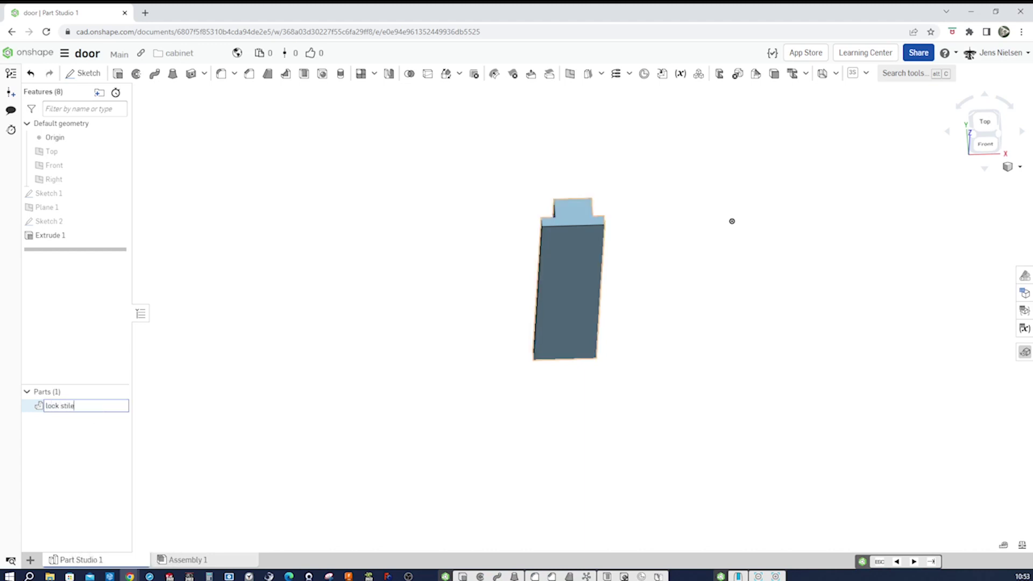
pyautogui.press('Return')
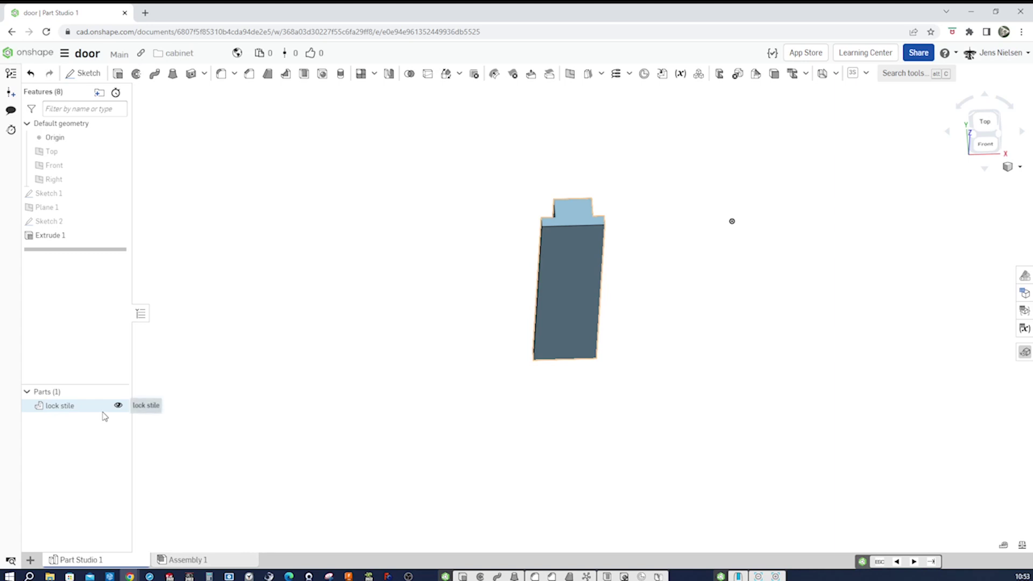
# Change the lock stile's appearance to the light orange colour E9A554
pyautogui.rightClick(90, 407)
pyautogui.click(136, 450)
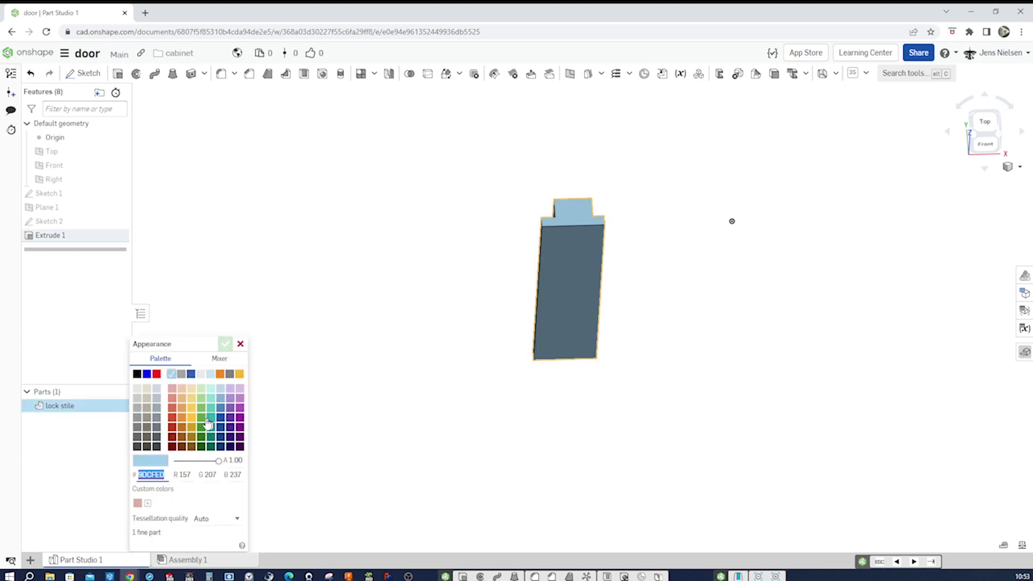
pyautogui.click(172, 399)
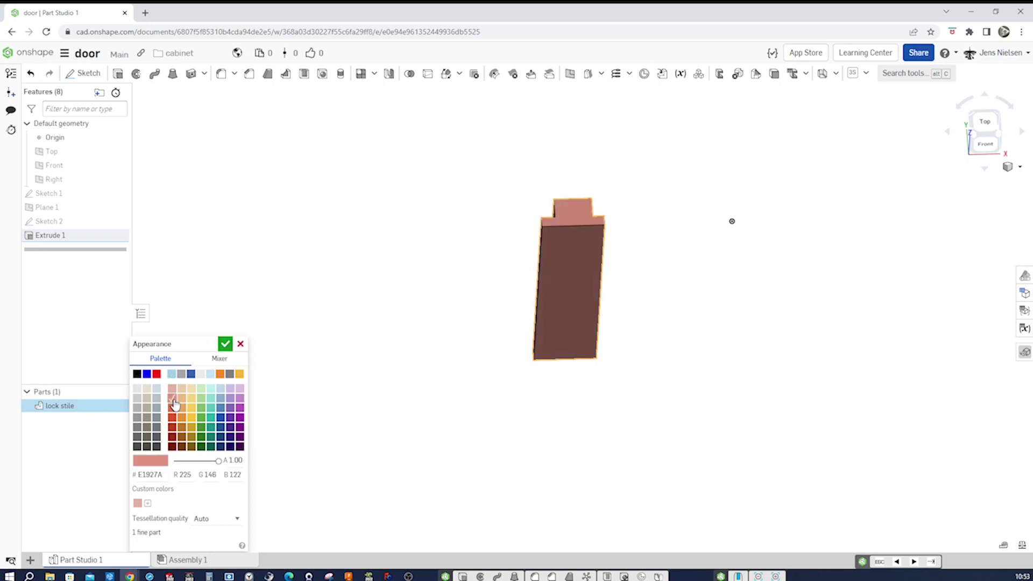
pyautogui.click(182, 407)
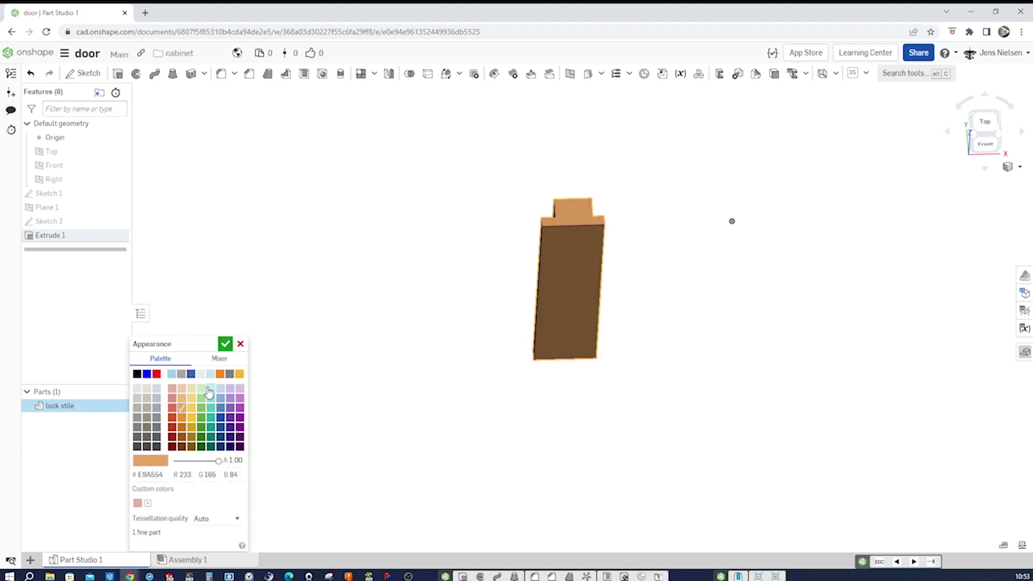
pyautogui.click(225, 345)
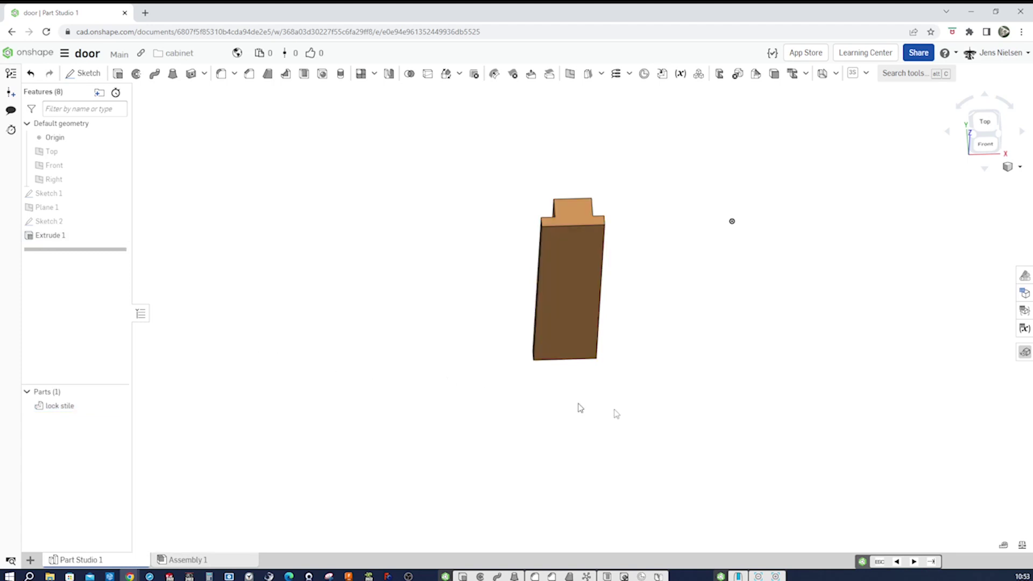
# Sketch a corner rectangle about 6.8 by 23.6 mm on the stile's recessed side face, starting at the lower end beside the step edge
pyautogui.press('s')
pyautogui.click(818, 358)
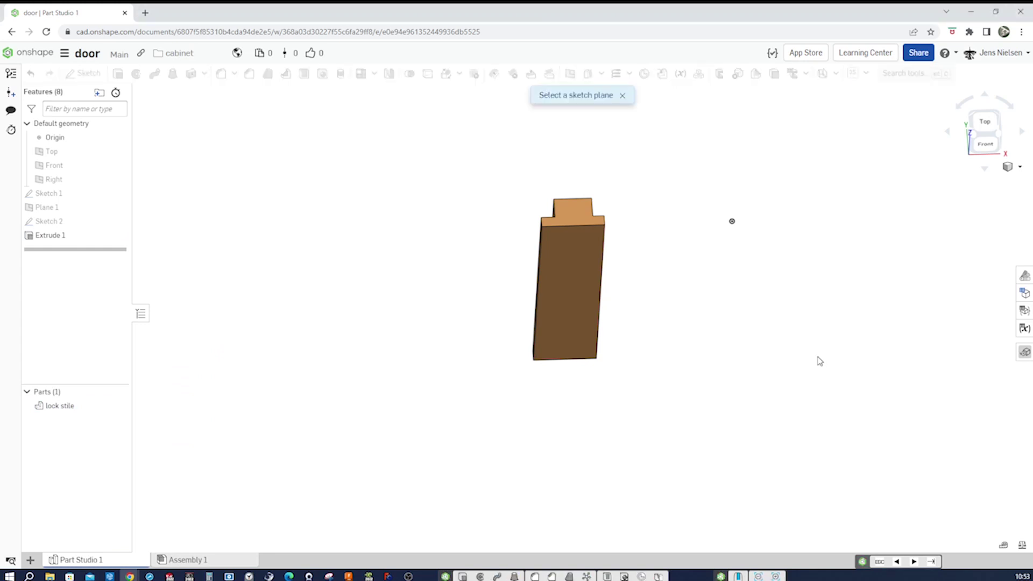
pyautogui.moveTo(706, 286); pyautogui.dragTo(659, 280, button='right')
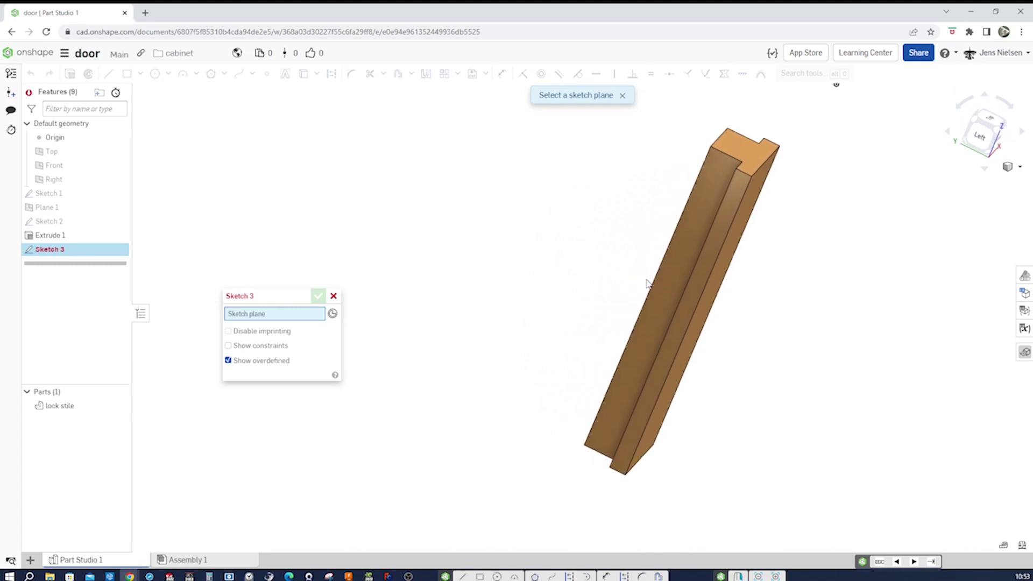
pyautogui.click(665, 285)
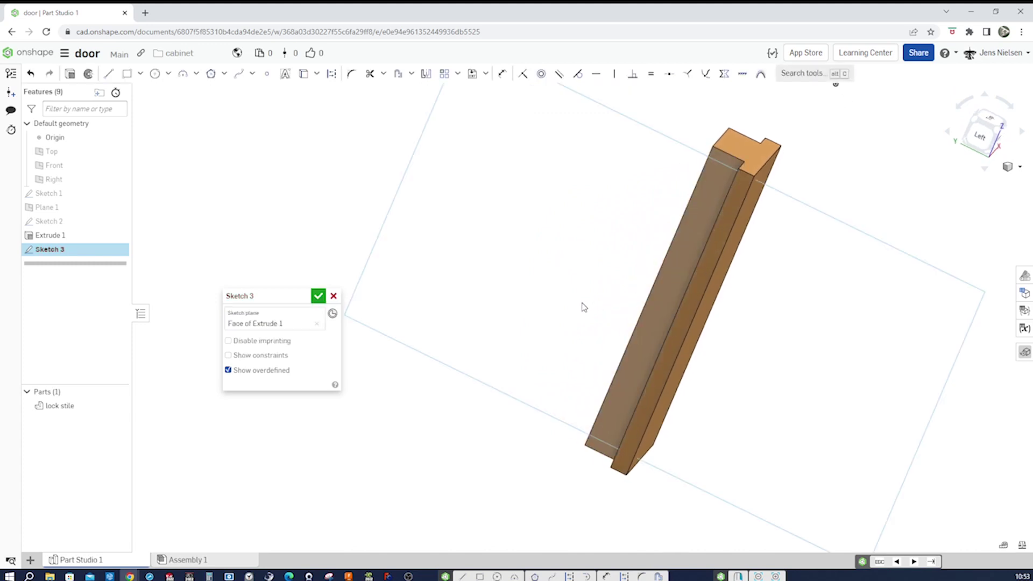
pyautogui.press('n')
pyautogui.press('s')
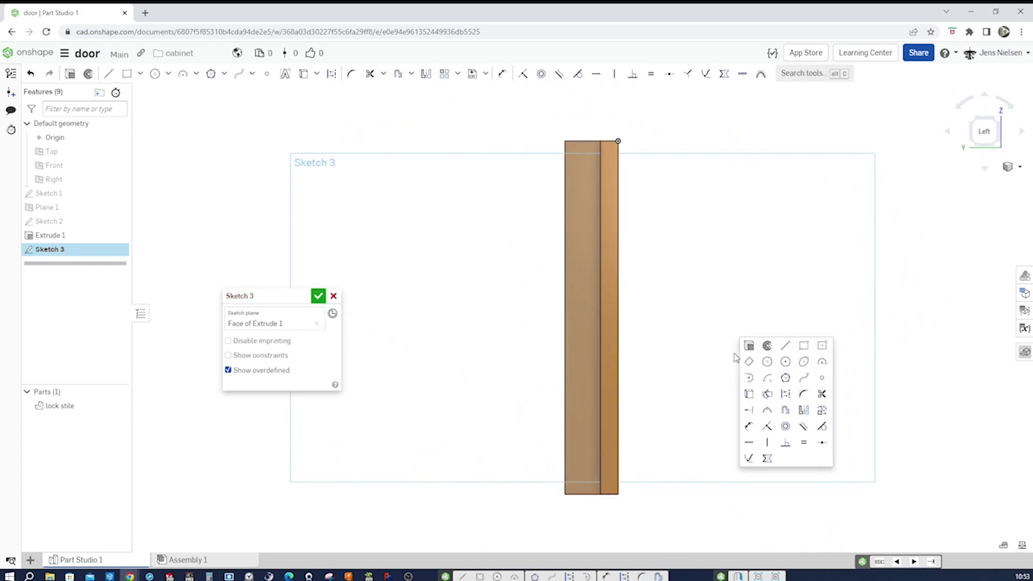
pyautogui.click(802, 346)
pyautogui.scroll(4, 687, 398)
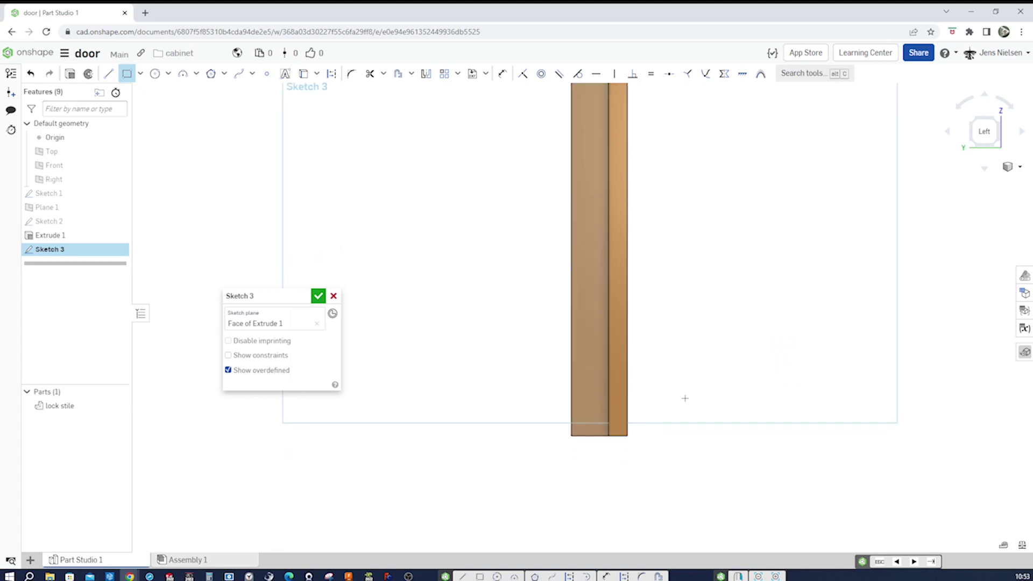
pyautogui.click(660, 377)
pyautogui.click(636, 295)
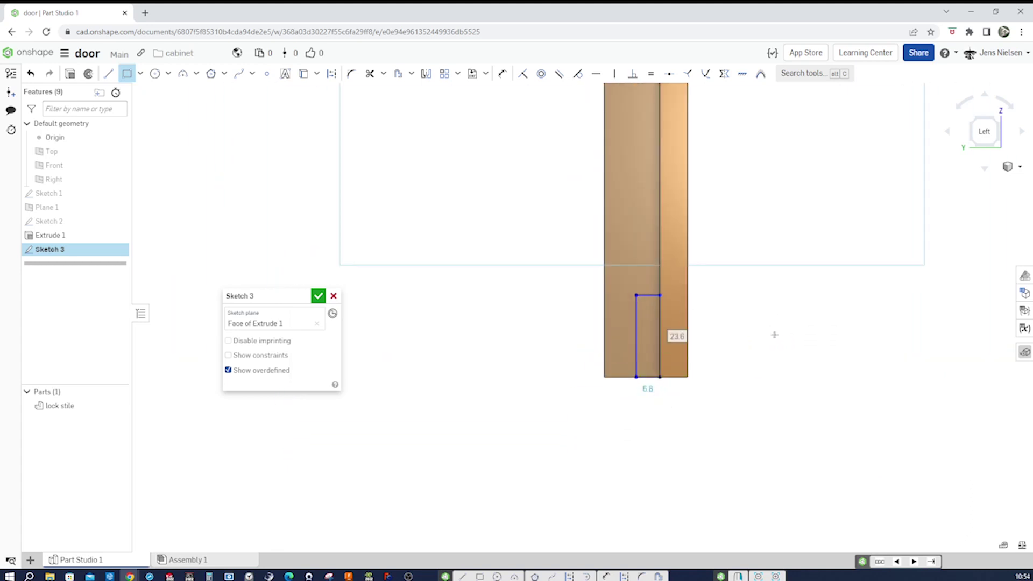
# Dimension the rectangle as 37 mm high and 8 mm wide and finish the sketch
pyautogui.press('u')
pyautogui.click(636, 348)
pyautogui.click(582, 353)
pyautogui.write('37')
pyautogui.press('Return')
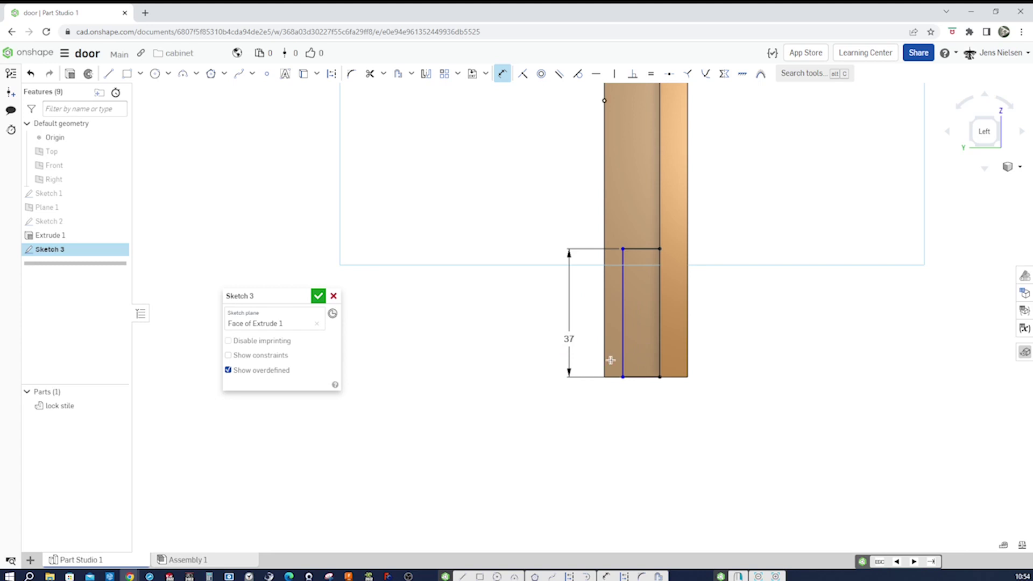
pyautogui.click(639, 246)
pyautogui.click(634, 243)
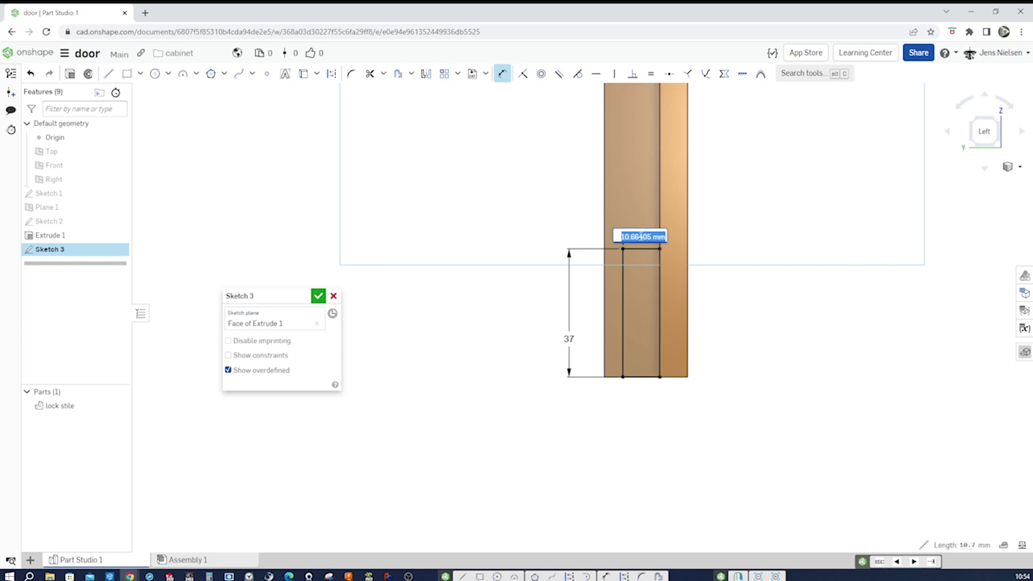
pyautogui.write('8')
pyautogui.press('Return')
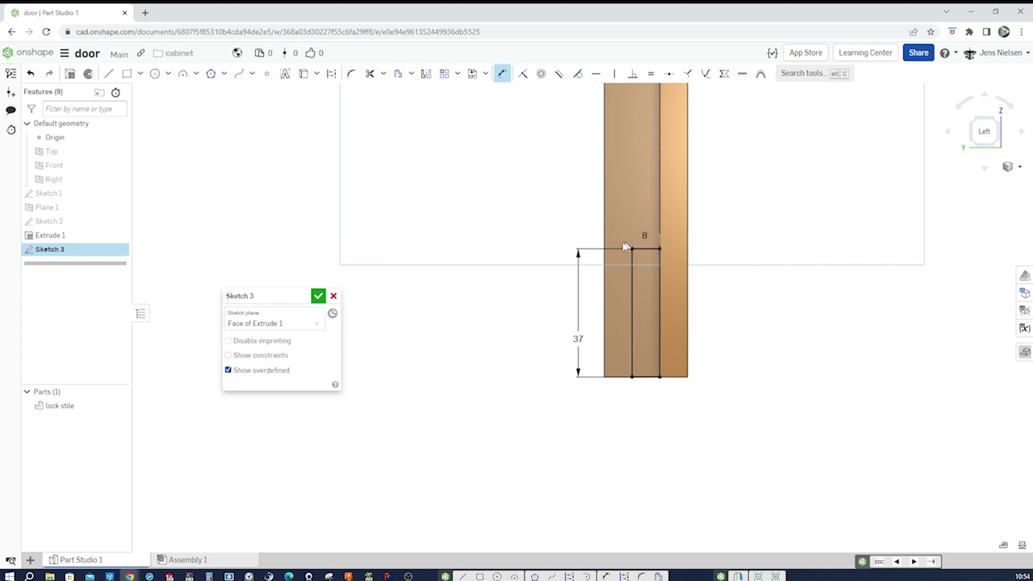
pyautogui.click(318, 296)
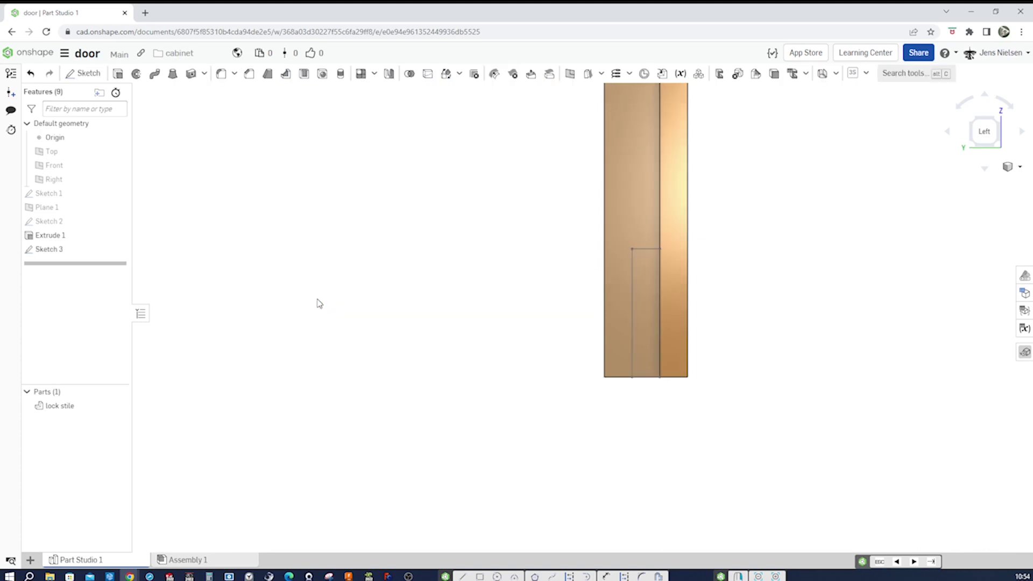
# Extrude the 37 by 8 mm rectangle as a Remove cut through all of the lock stile
pyautogui.click(118, 73)
pyautogui.click(639, 325)
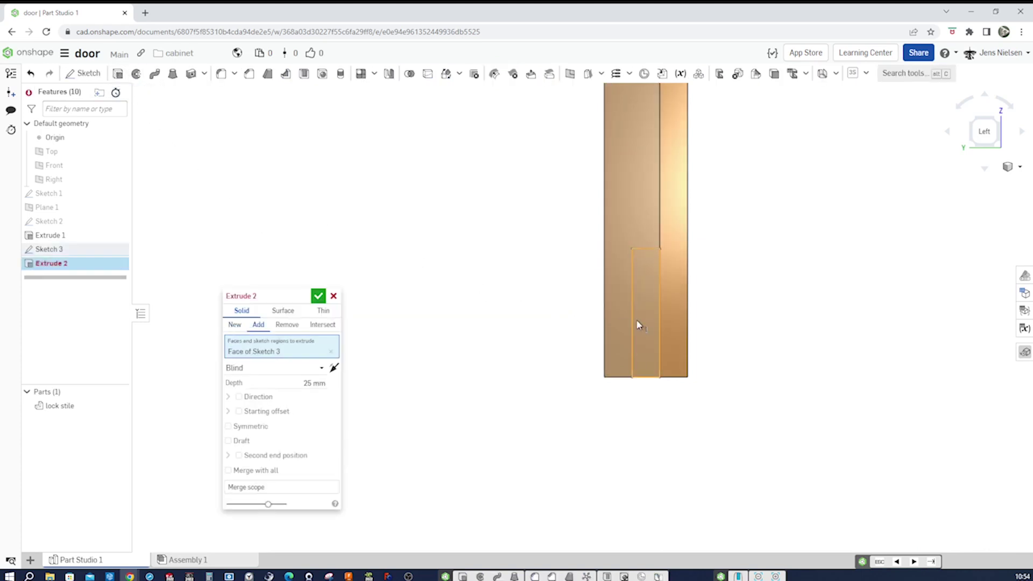
pyautogui.click(291, 332)
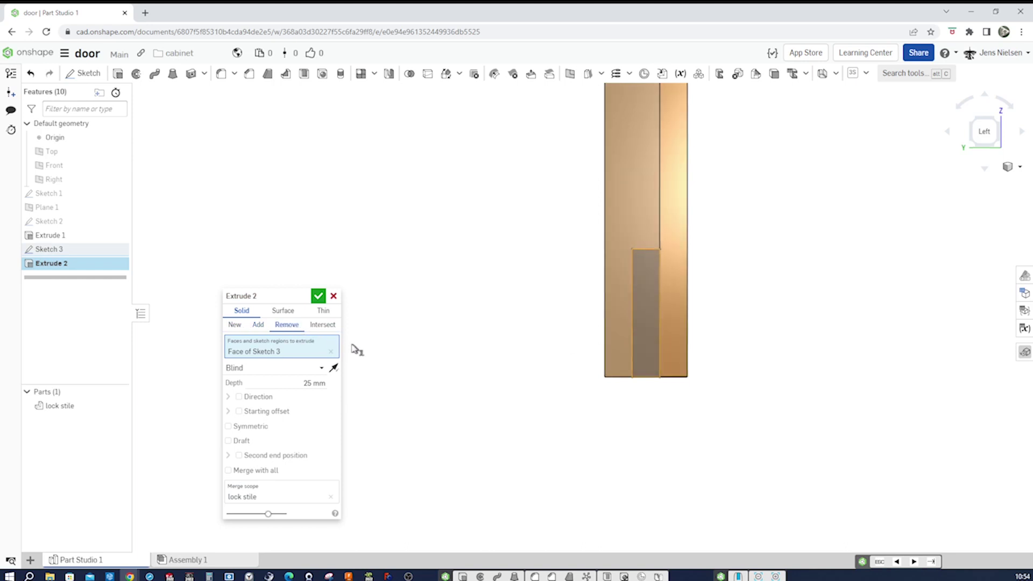
pyautogui.click(321, 368)
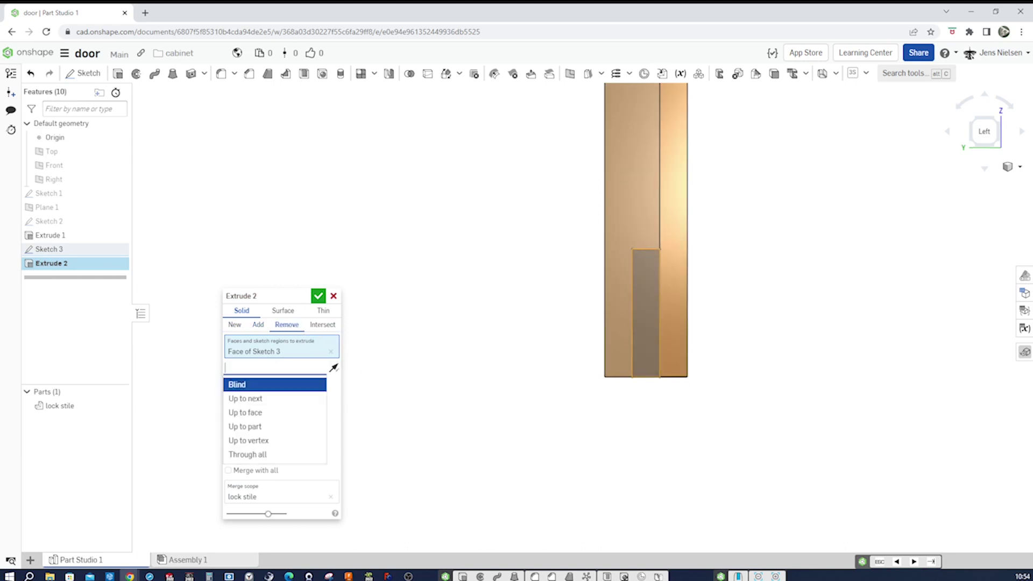
pyautogui.click(272, 455)
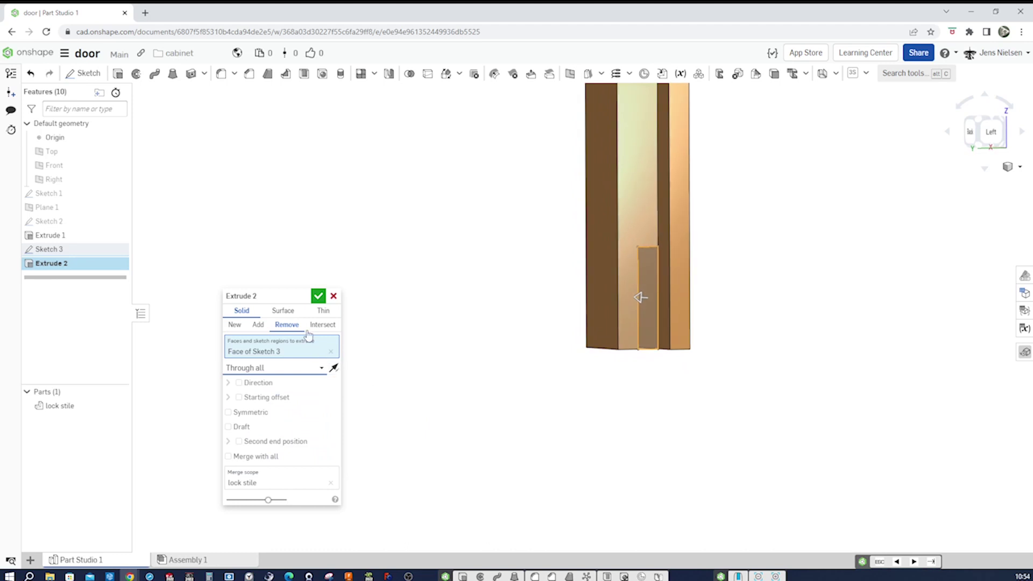
pyautogui.click(319, 298)
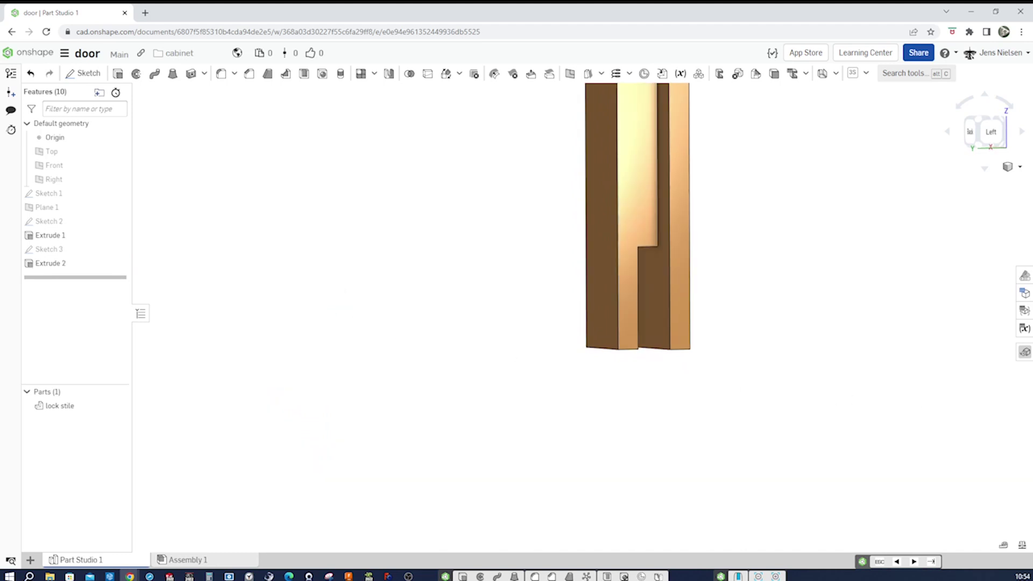
# Shorten the raised leg beside the notch by offsetting its end face 10 mm inward with Move face
pyautogui.click(461, 353)
pyautogui.click(530, 74)
pyautogui.moveTo(526, 115); pyautogui.dragTo(584, 248, button='right')
pyautogui.click(583, 244)
pyautogui.moveTo(590, 289); pyautogui.dragTo(572, 217)
pyautogui.write('10')
pyautogui.press('Return')
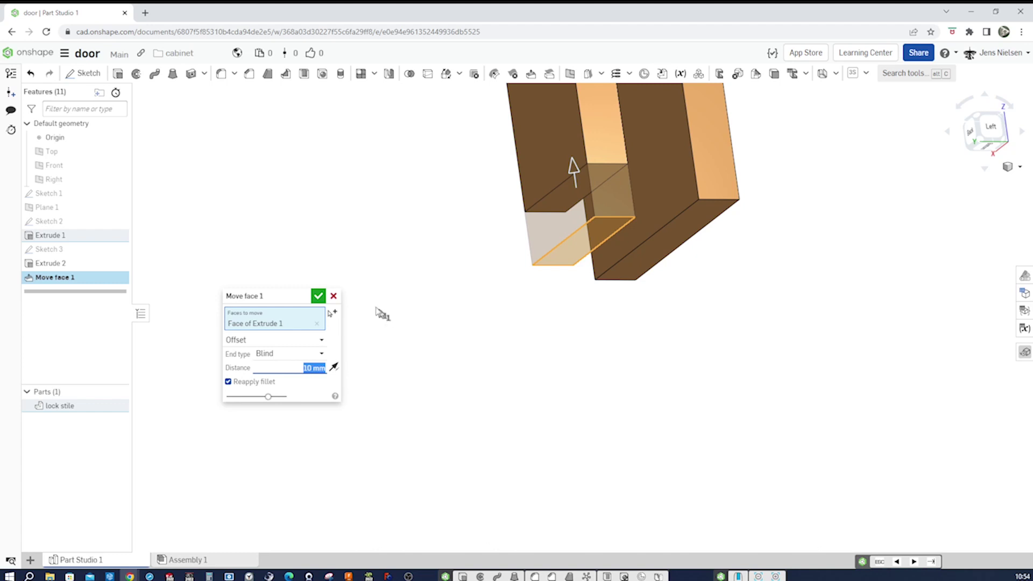
pyautogui.click(319, 297)
# Mirror the lock stile about its uncut upper end face, merging the mirrored half into the same part
pyautogui.moveTo(531, 323); pyautogui.dragTo(702, 408, button='right')
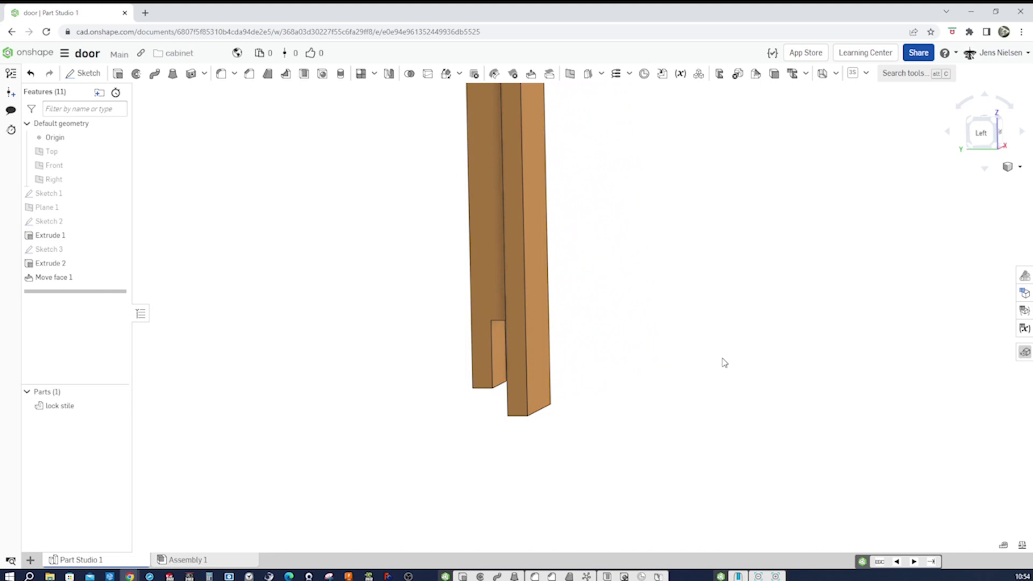
pyautogui.press('s')
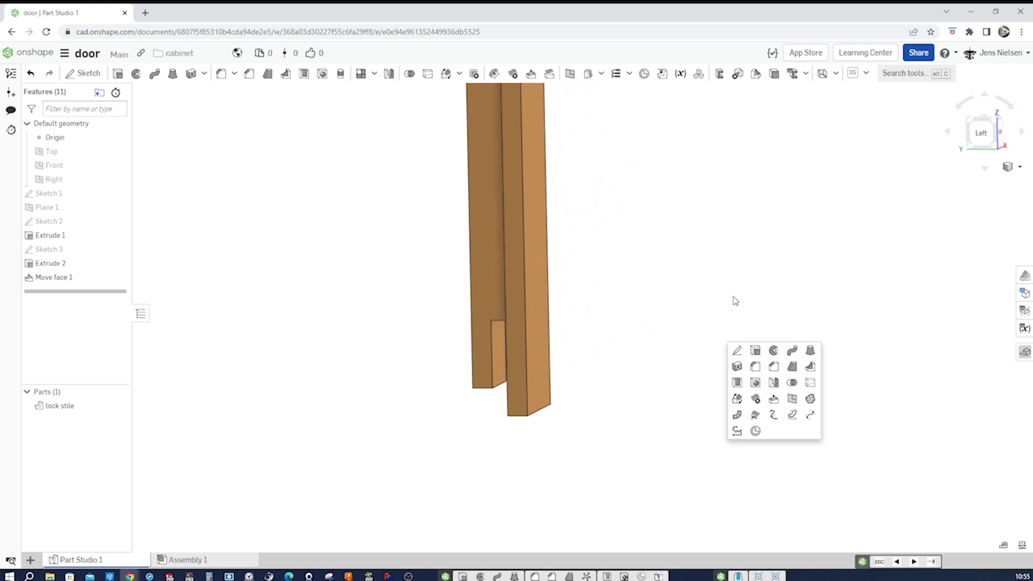
pyautogui.click(774, 383)
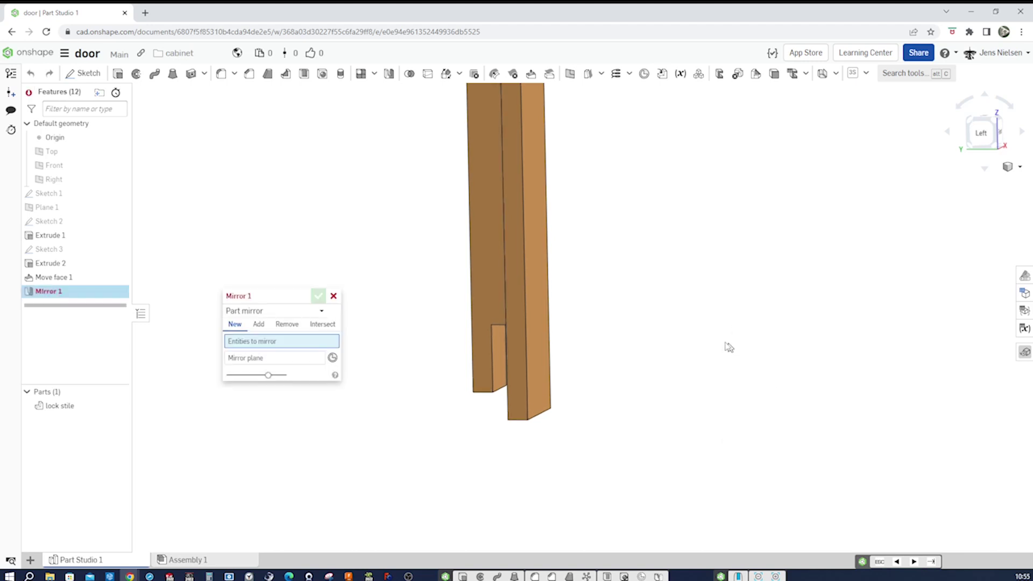
pyautogui.click(549, 346)
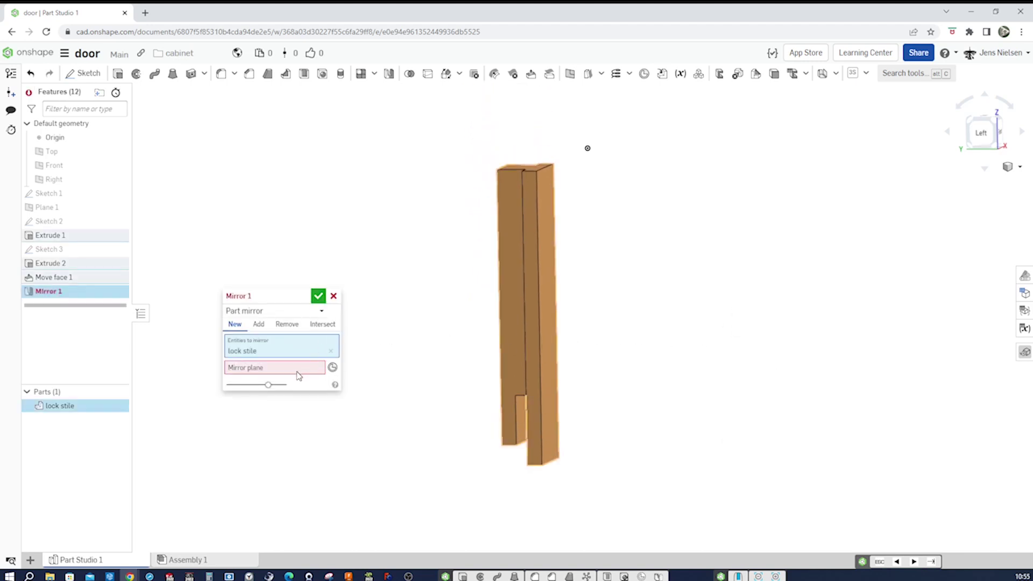
pyautogui.moveTo(467, 237); pyautogui.dragTo(472, 270, button='right')
pyautogui.click(531, 241)
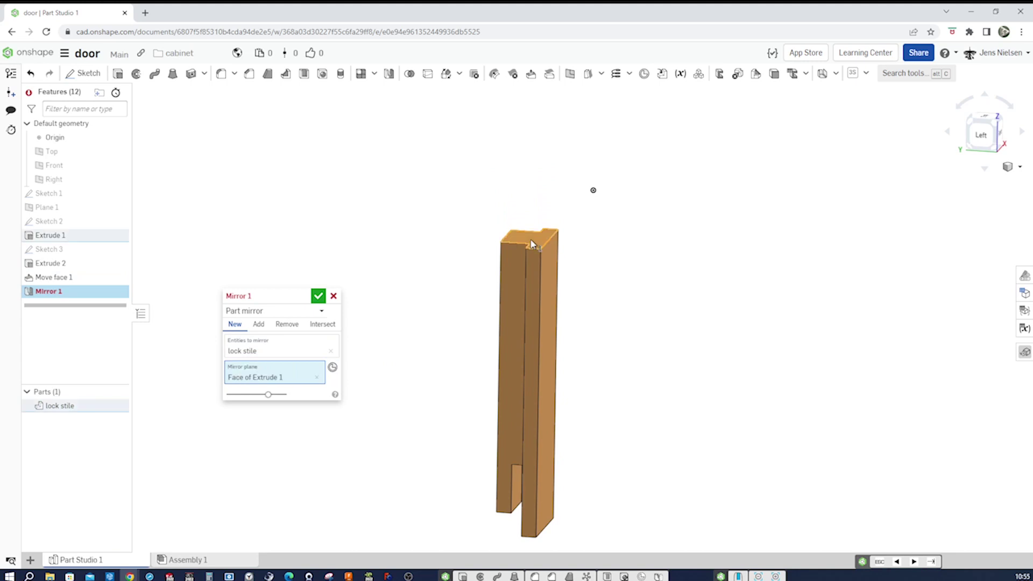
pyautogui.click(318, 296)
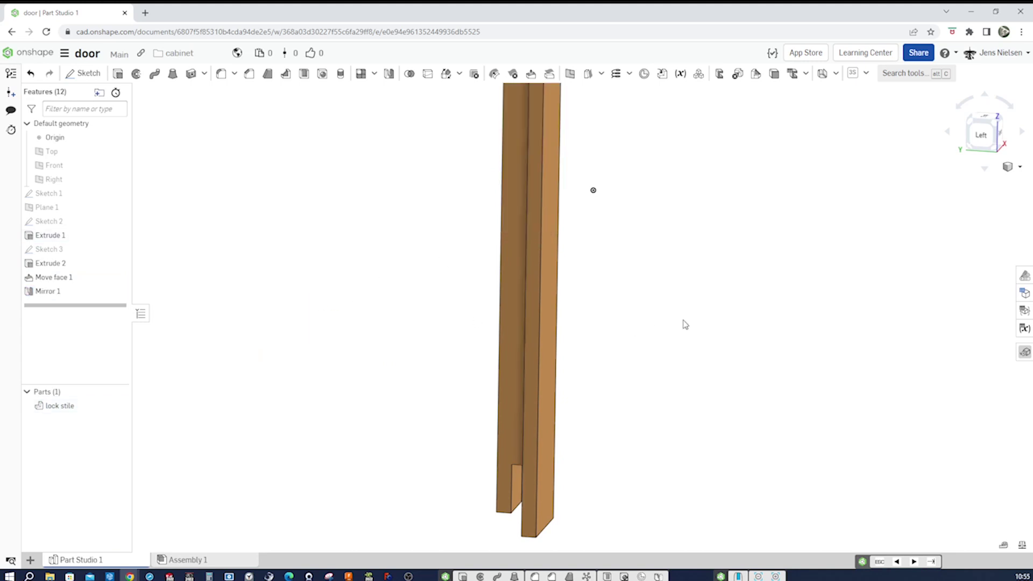
# Start a sketch on the stile's recessed side face and project the outlines of the front strip and the notched face into it
pyautogui.scroll(-1, 683, 324)
pyautogui.scroll(-4, 684, 325)
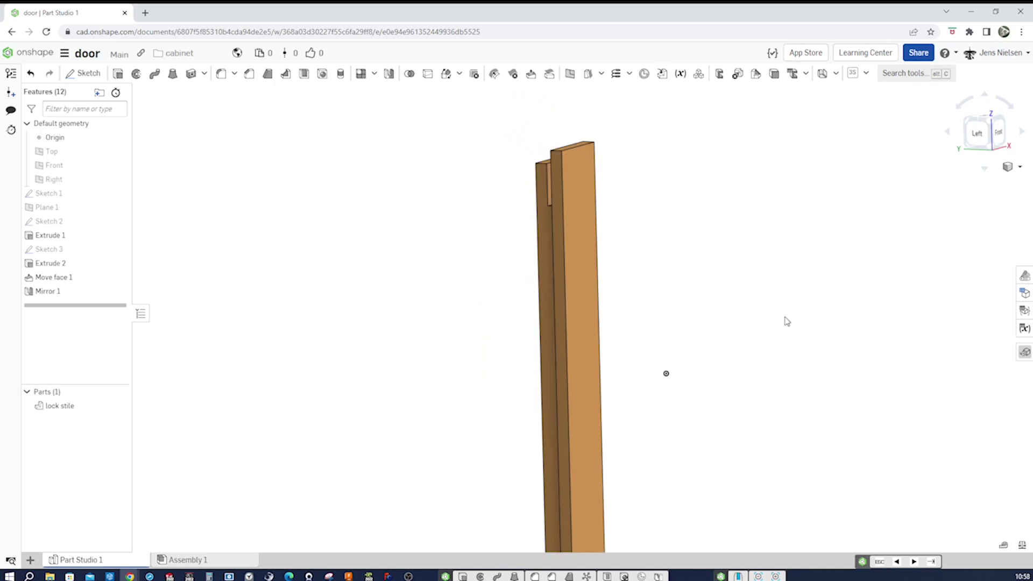
pyautogui.press('s')
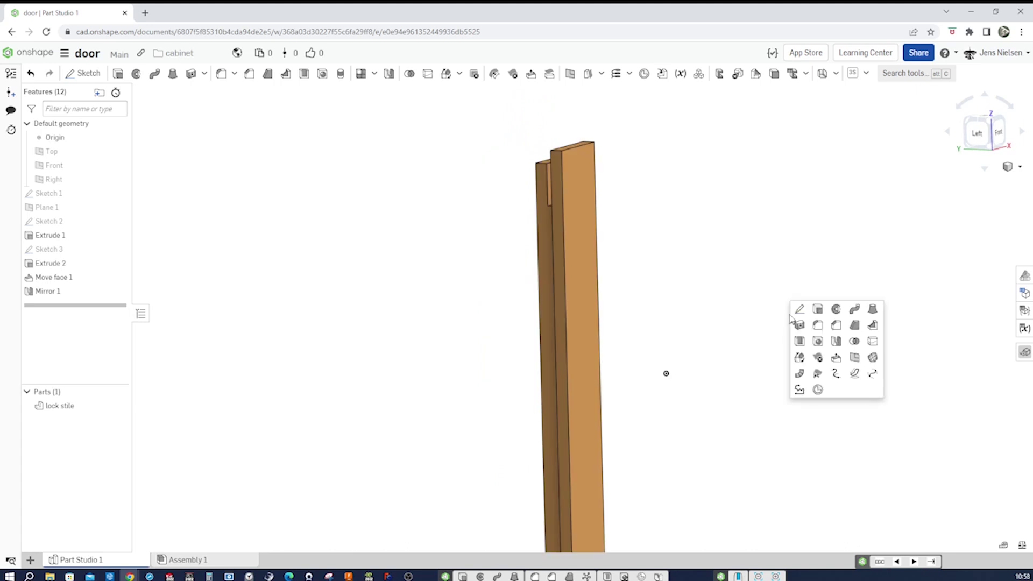
pyautogui.click(800, 311)
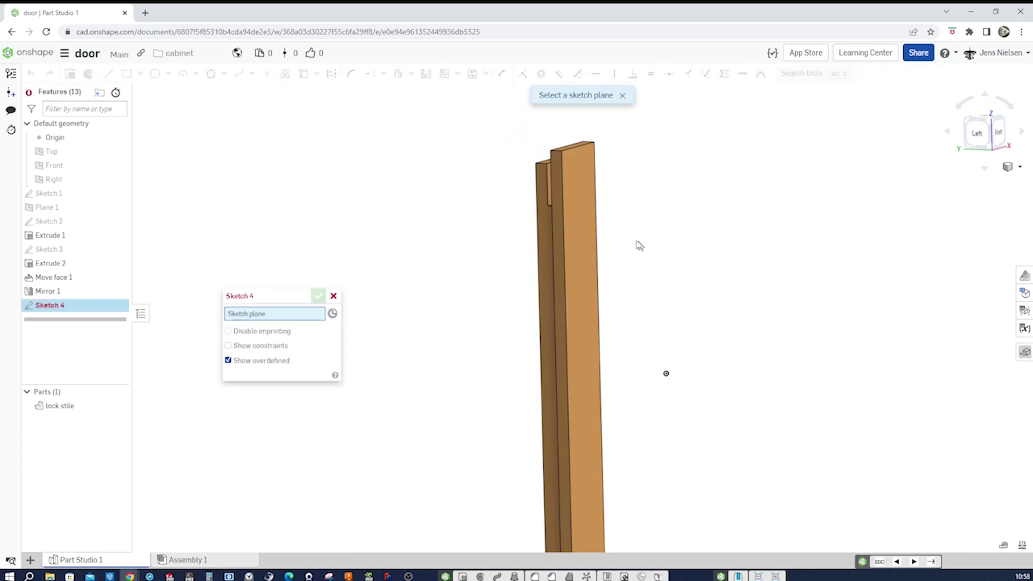
pyautogui.click(538, 224)
pyautogui.press('n')
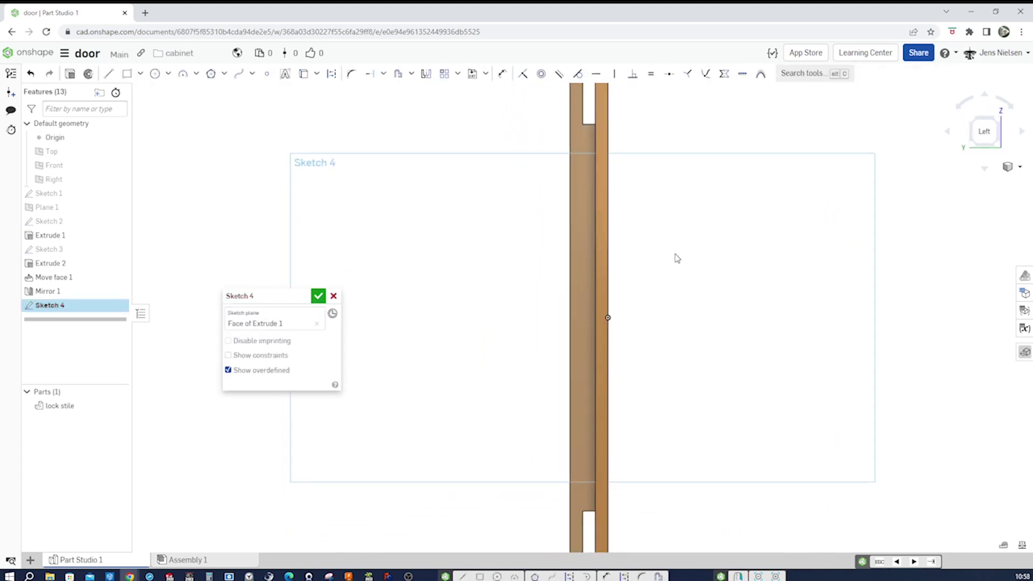
pyautogui.scroll(5, 676, 259)
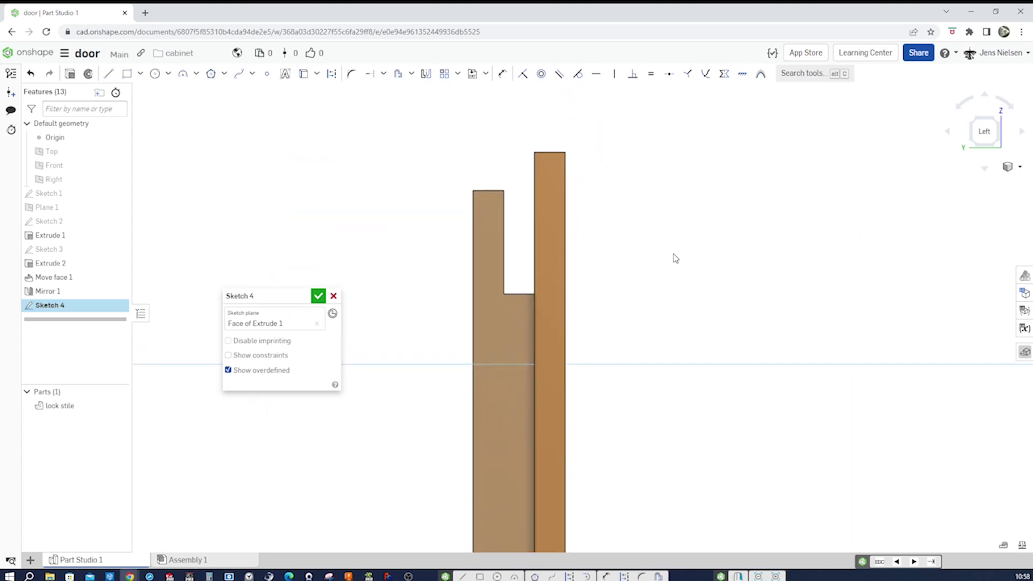
pyautogui.press('u')
pyautogui.click(549, 233)
pyautogui.click(515, 313)
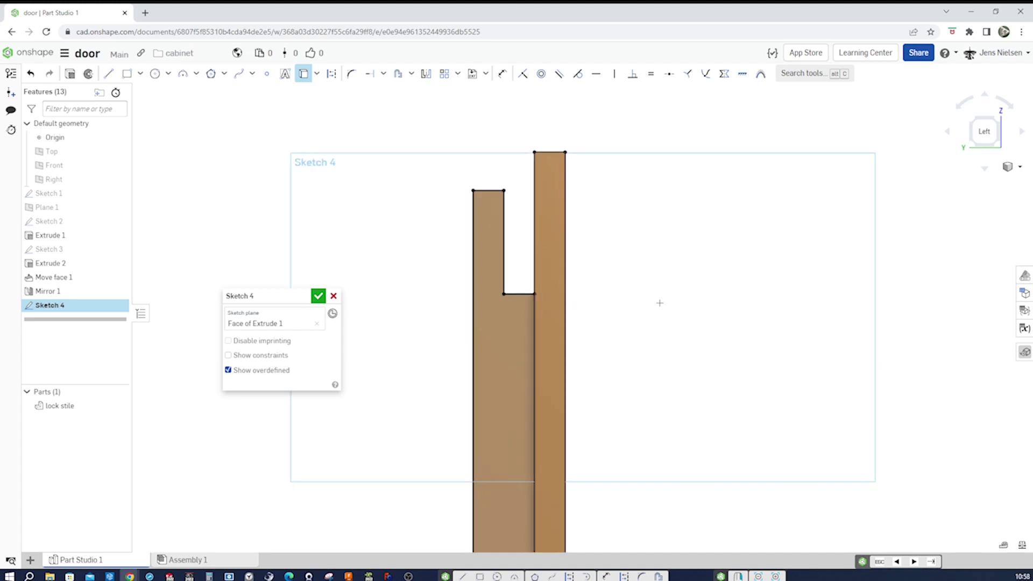
# Offset the front strip's upper end edge 45 mm down along the strip in the sketch
pyautogui.press('o')
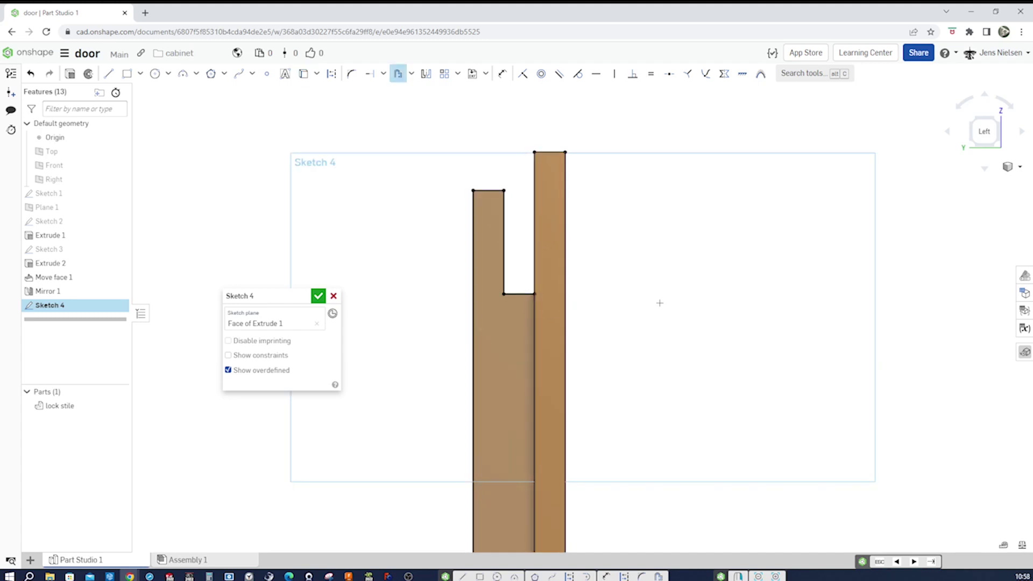
pyautogui.click(555, 156)
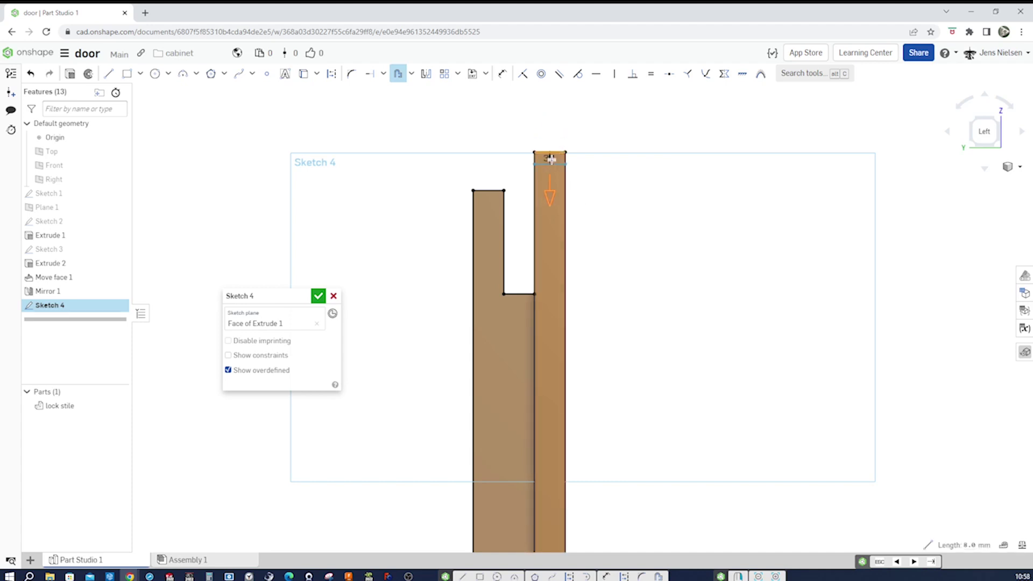
pyautogui.click(683, 255)
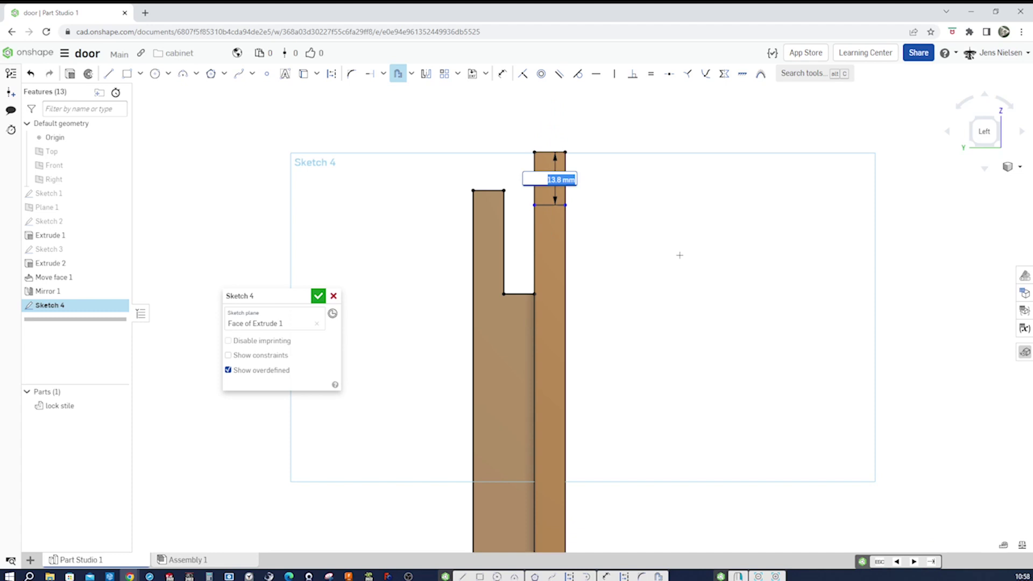
pyautogui.write('45')
pyautogui.press('Return')
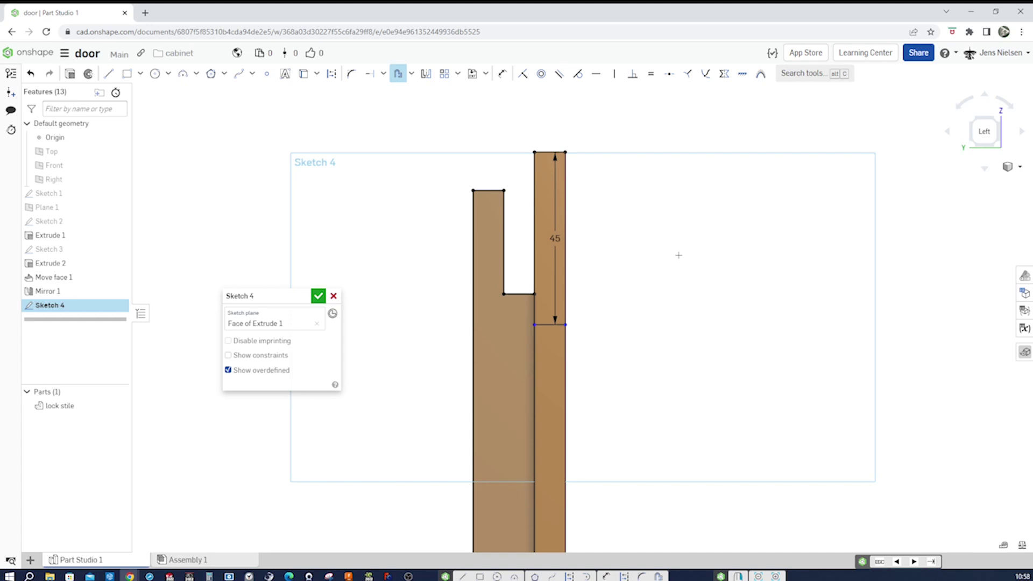
# Extend the notch base line across to the leg's outer edge and the leg's end line across to the front strip, and finish the sketch
pyautogui.press('m')
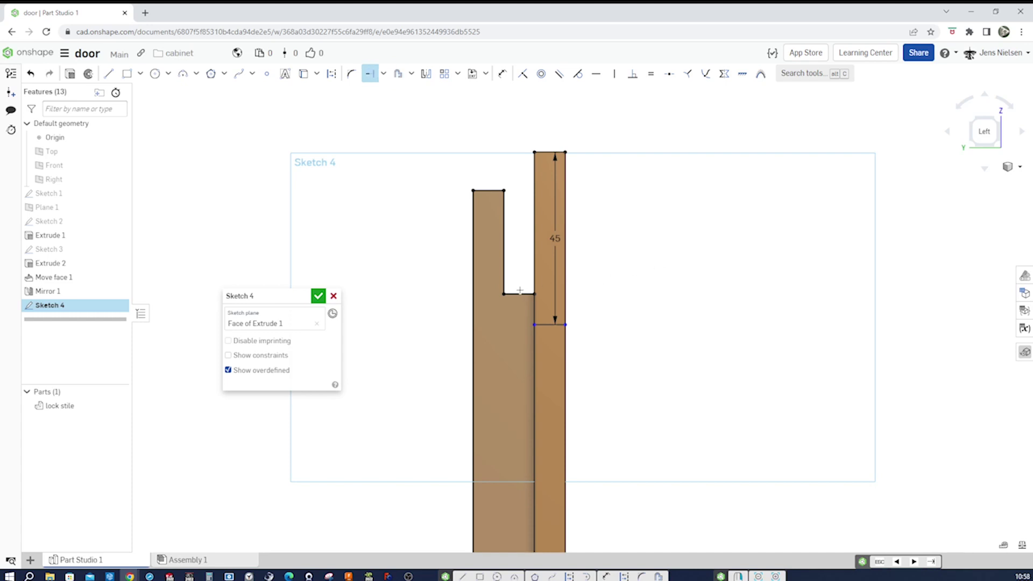
pyautogui.click(474, 294)
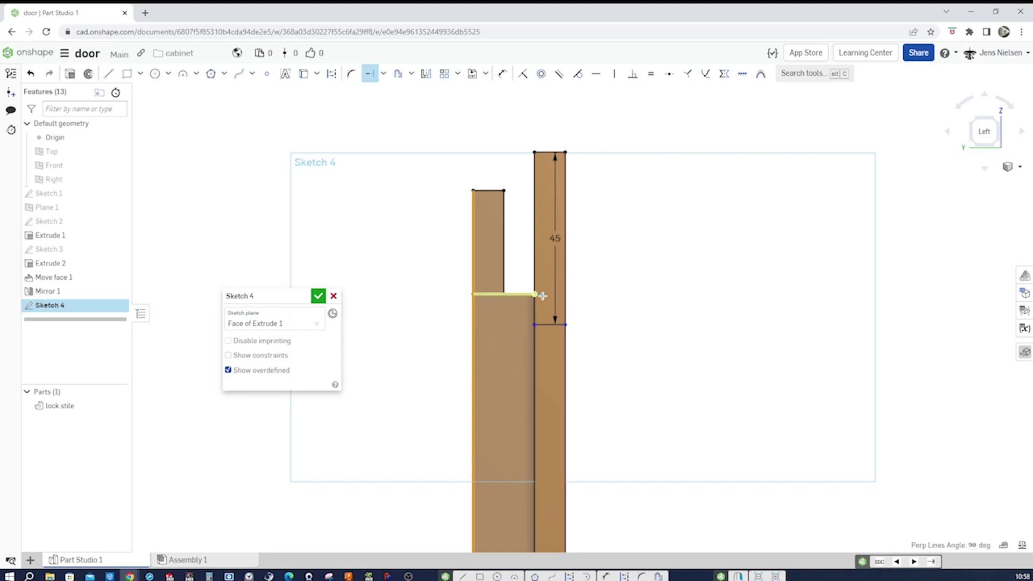
pyautogui.press('Escape')
pyautogui.press('m')
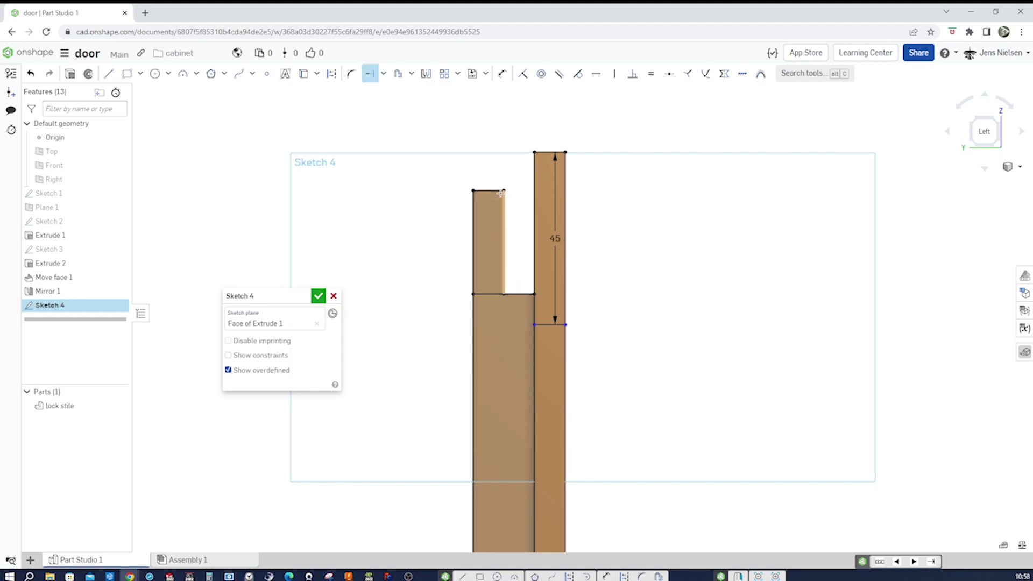
pyautogui.click(530, 190)
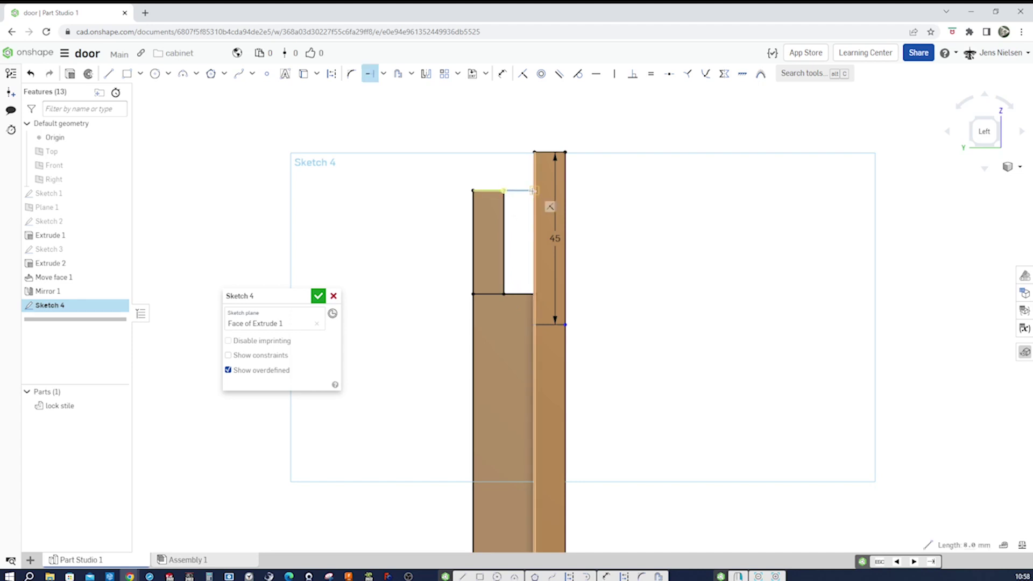
pyautogui.press('Escape')
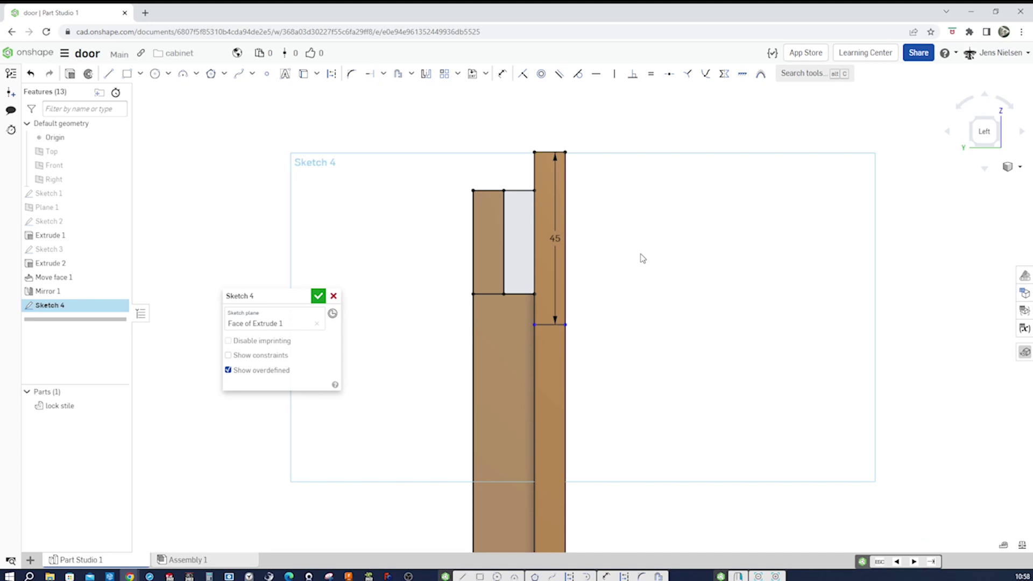
pyautogui.click(318, 296)
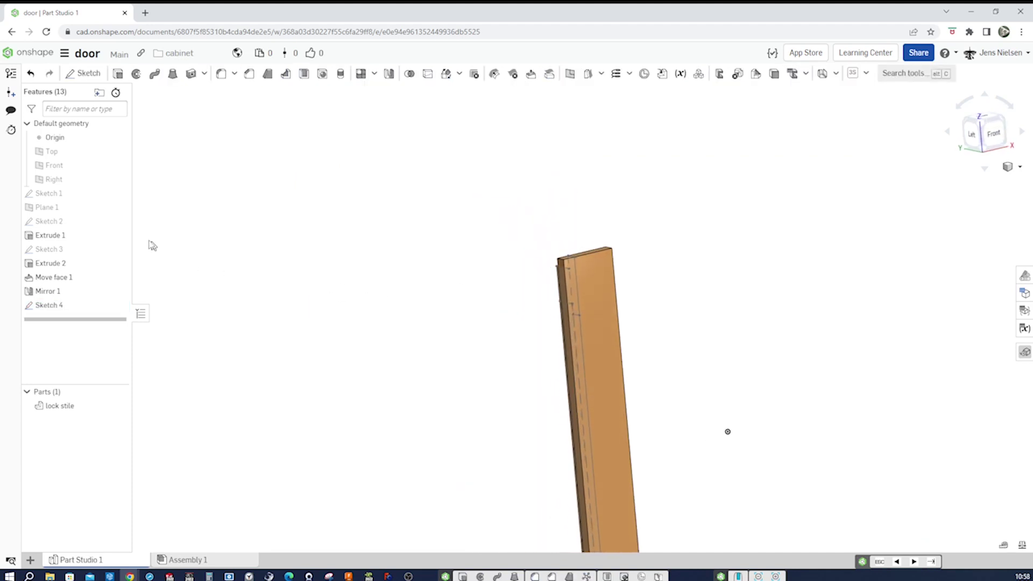
# Show the door outline Sketch 1 and hide the lock stile part, keeping Plane 1 hidden
pyautogui.click(118, 208)
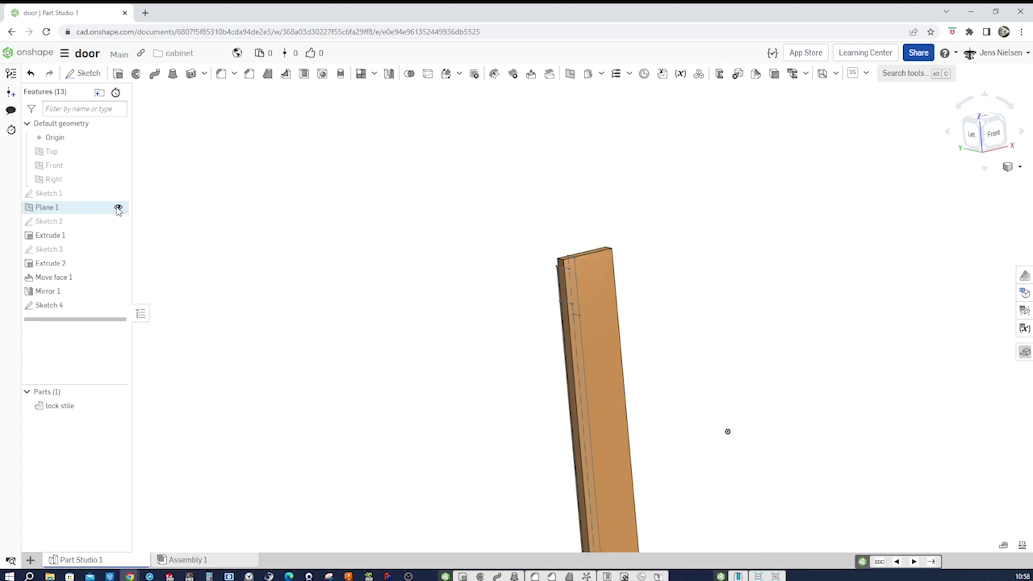
pyautogui.click(118, 193)
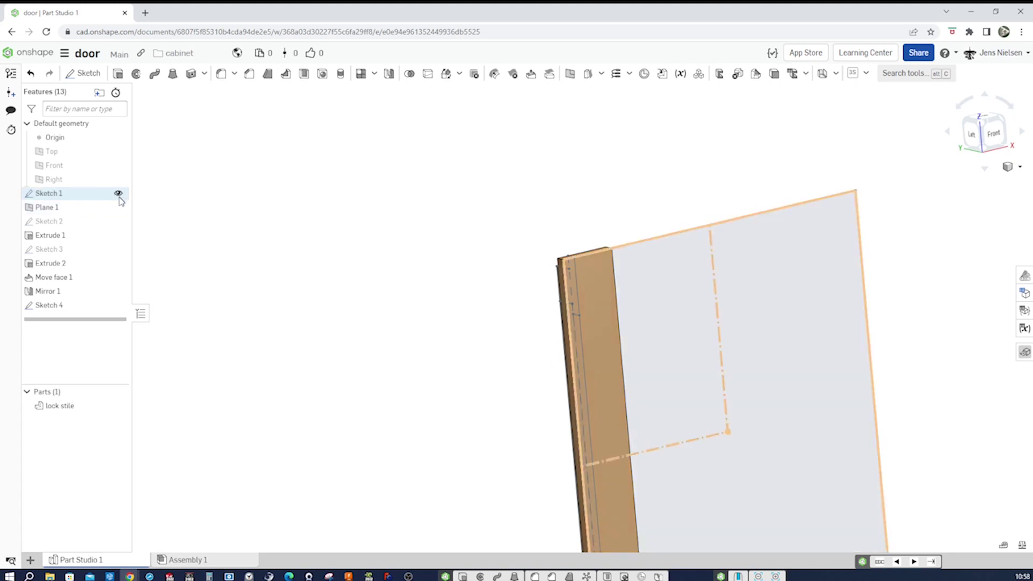
pyautogui.click(118, 208)
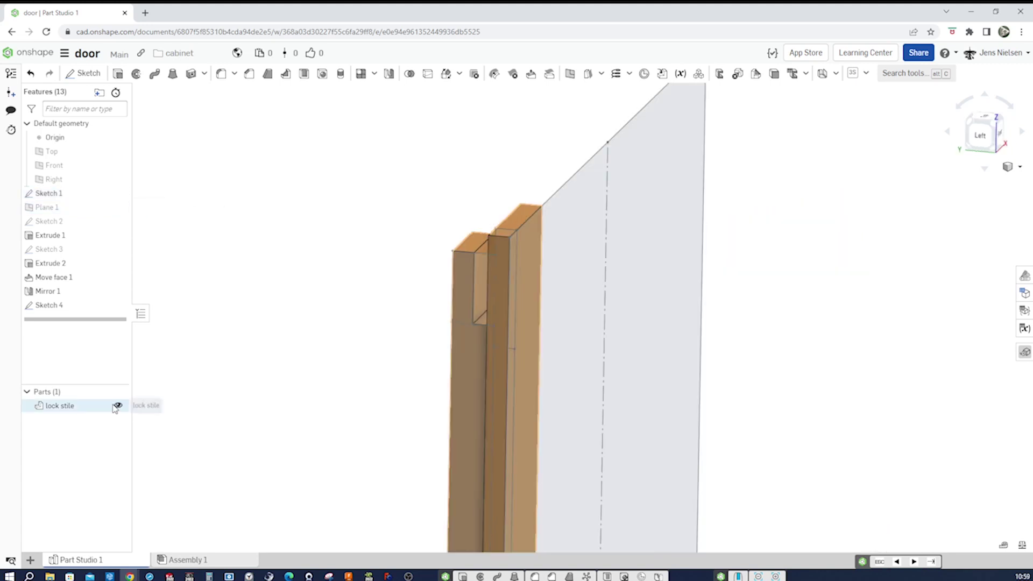
pyautogui.click(118, 407)
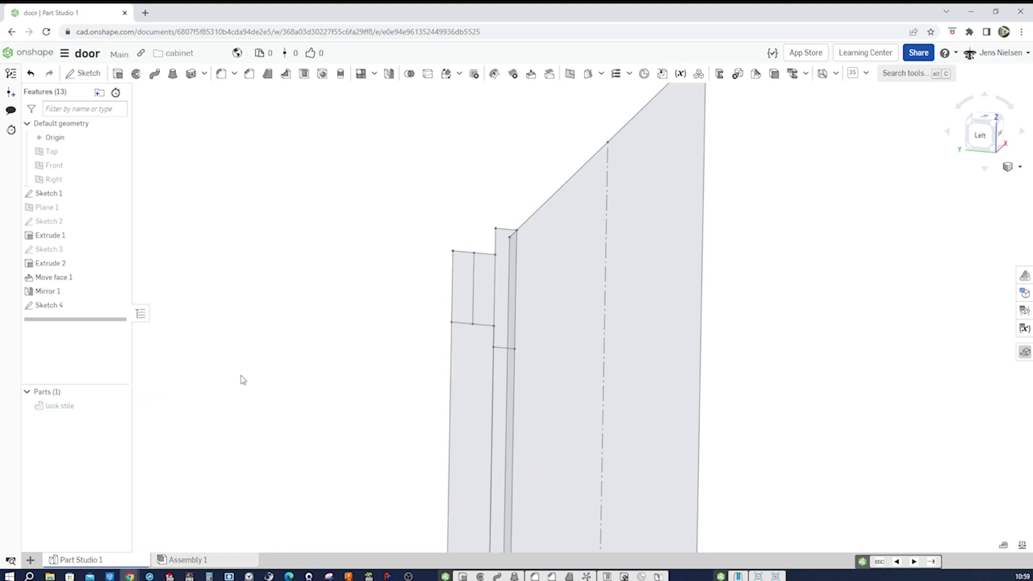
# Extrude the three rail profile regions of Sketch 4 as a new part up to the midpoint vertex of the door outline's upper edge
pyautogui.click(118, 73)
pyautogui.click(535, 288)
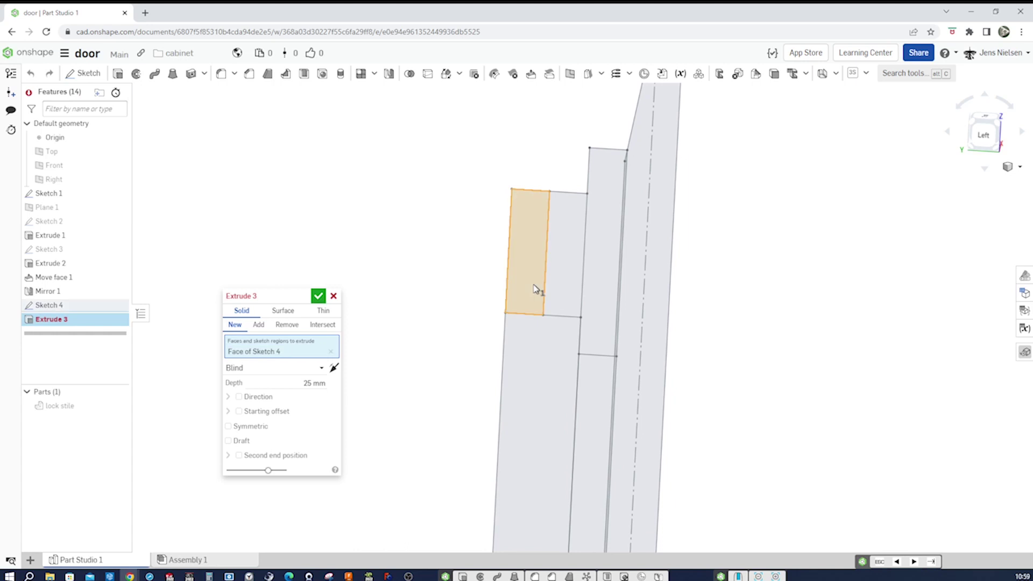
pyautogui.click(565, 288)
pyautogui.click(596, 286)
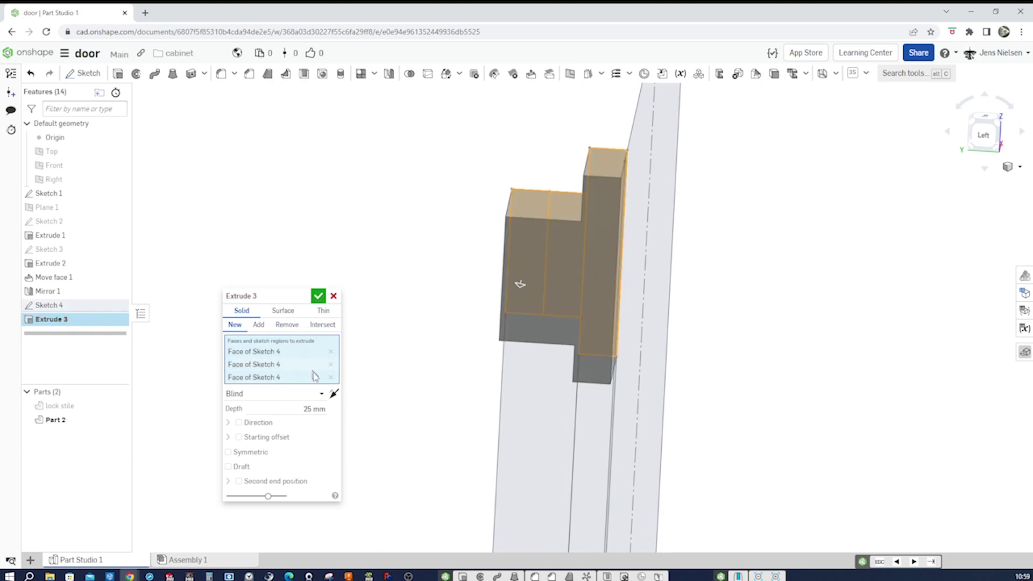
pyautogui.click(322, 397)
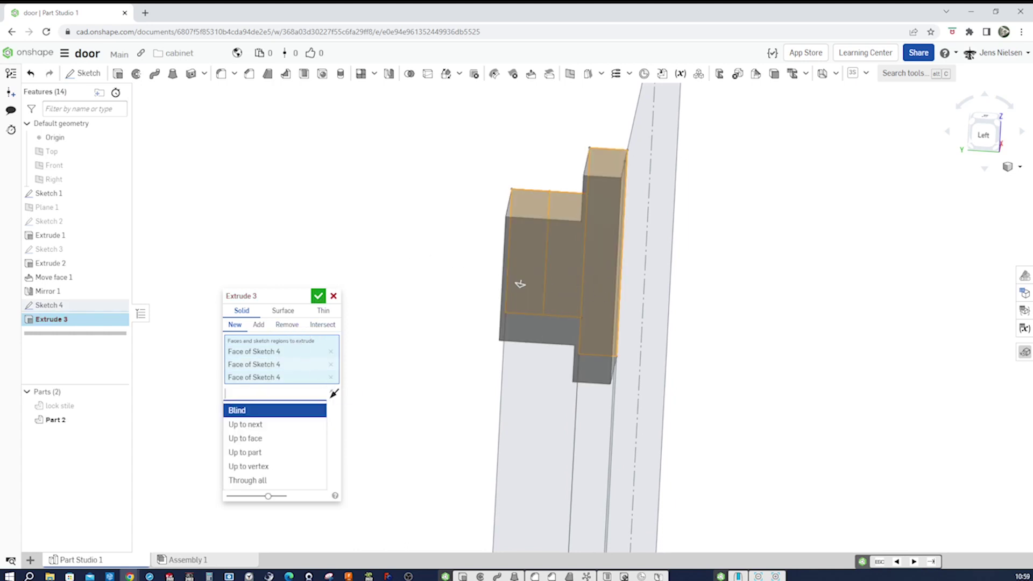
pyautogui.click(268, 467)
pyautogui.scroll(-3, 408, 411)
pyautogui.moveTo(691, 285); pyautogui.dragTo(574, 218, button='right')
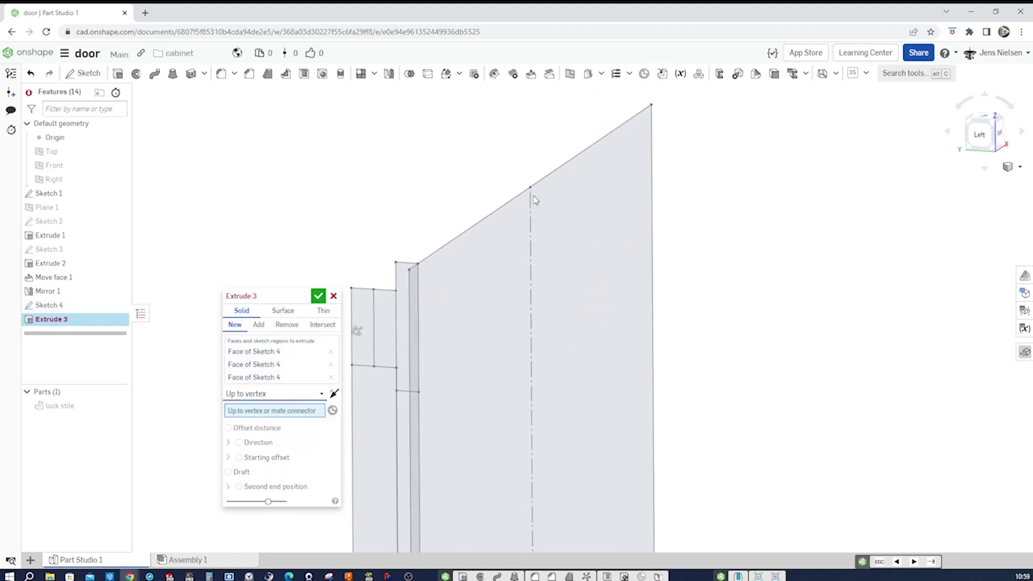
pyautogui.click(531, 187)
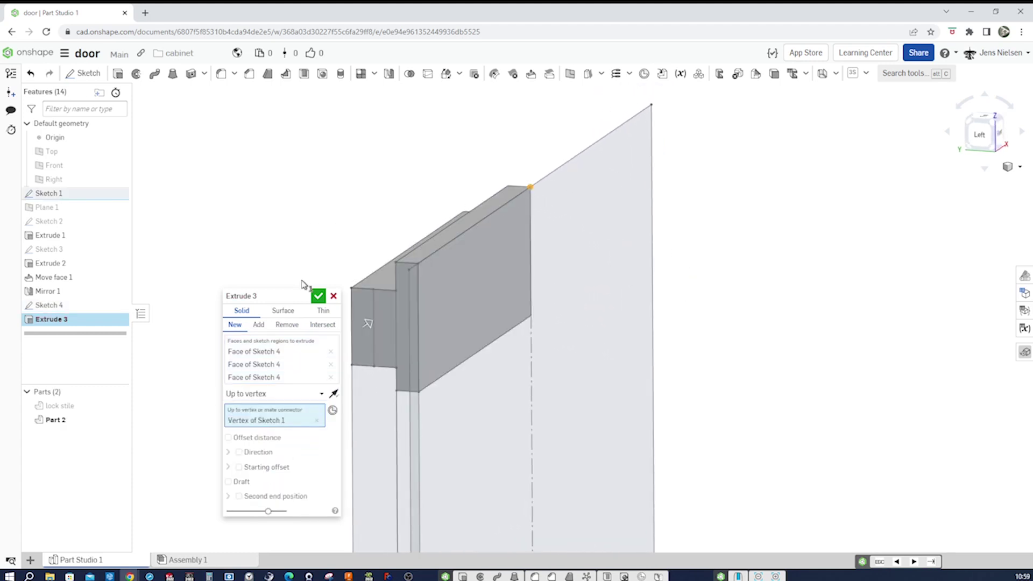
pyautogui.click(317, 297)
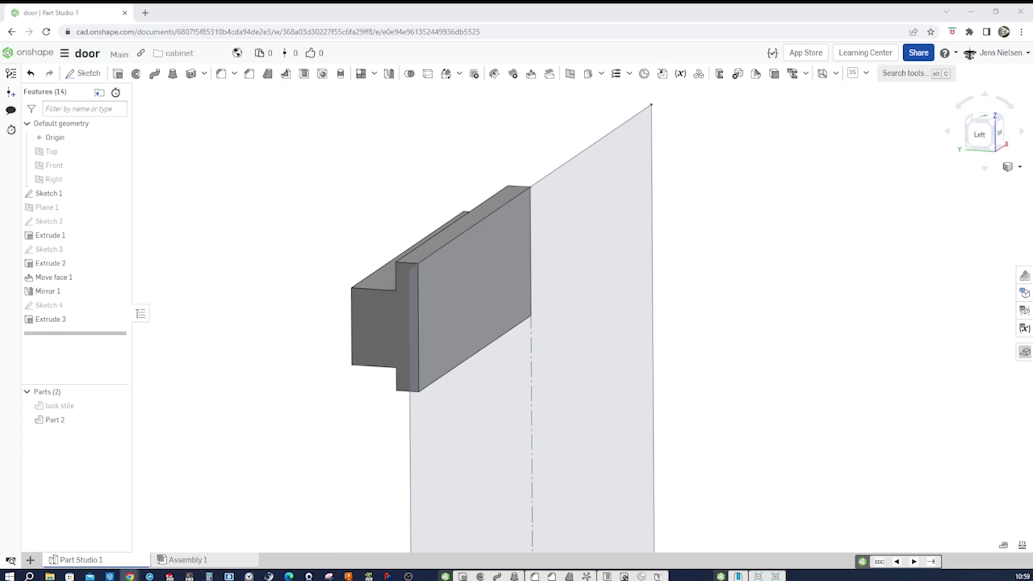
# Rename the new extruded part as top rail and give it a light yellow-brown appearance
pyautogui.rightClick(55, 419)
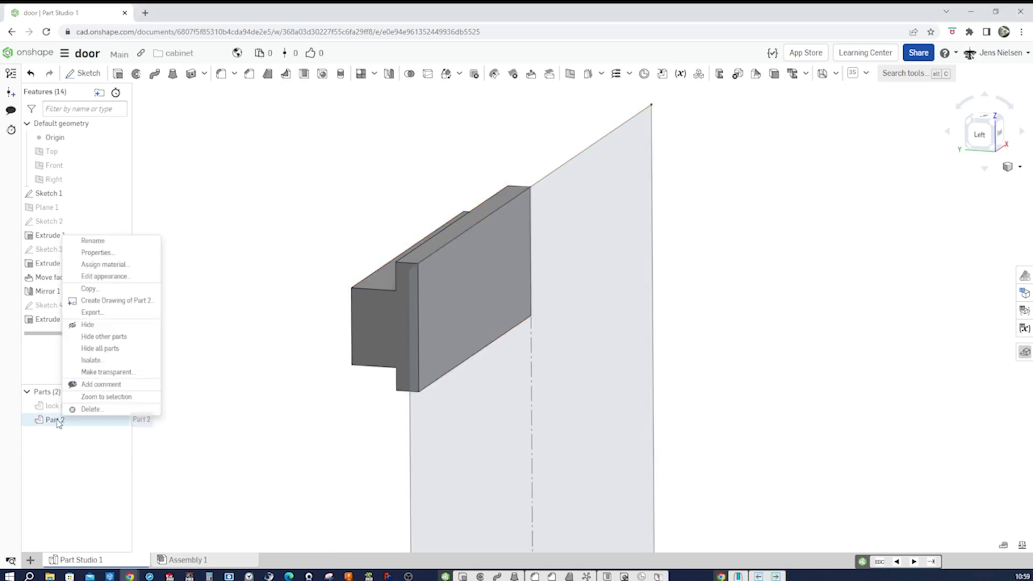
pyautogui.click(92, 241)
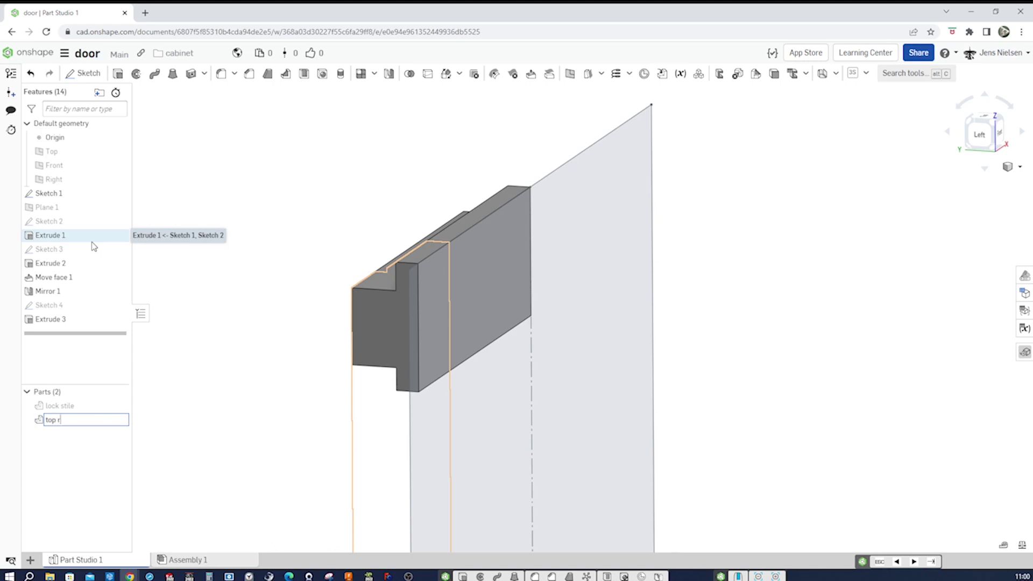
pyautogui.press('Return')
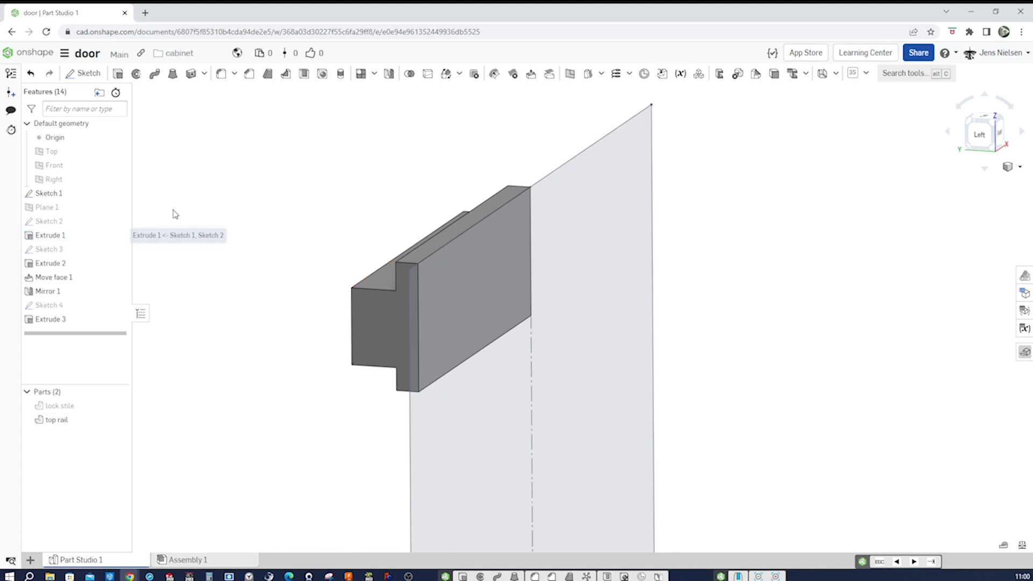
pyautogui.rightClick(68, 420)
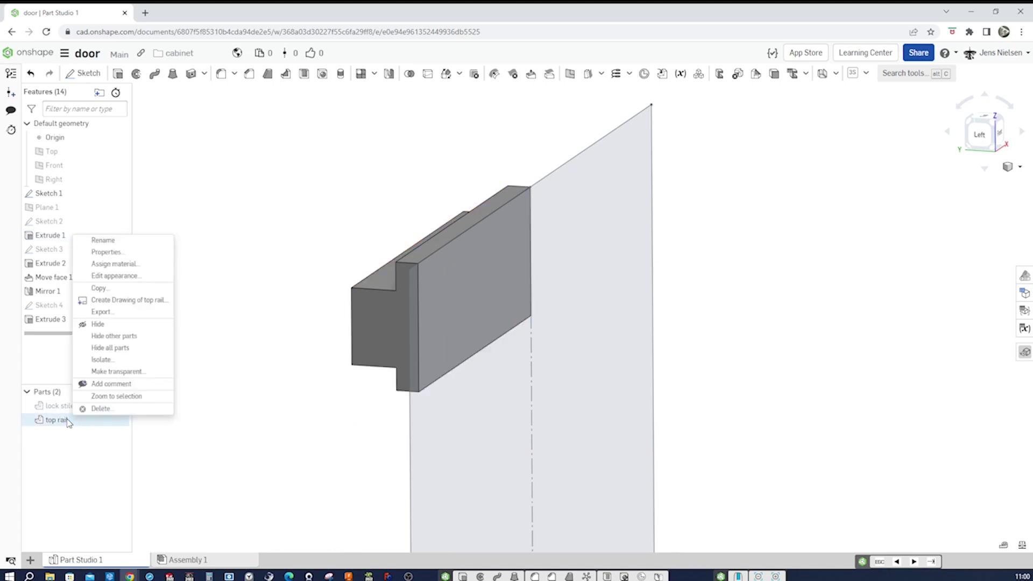
pyautogui.click(109, 276)
pyautogui.click(194, 403)
pyautogui.click(225, 345)
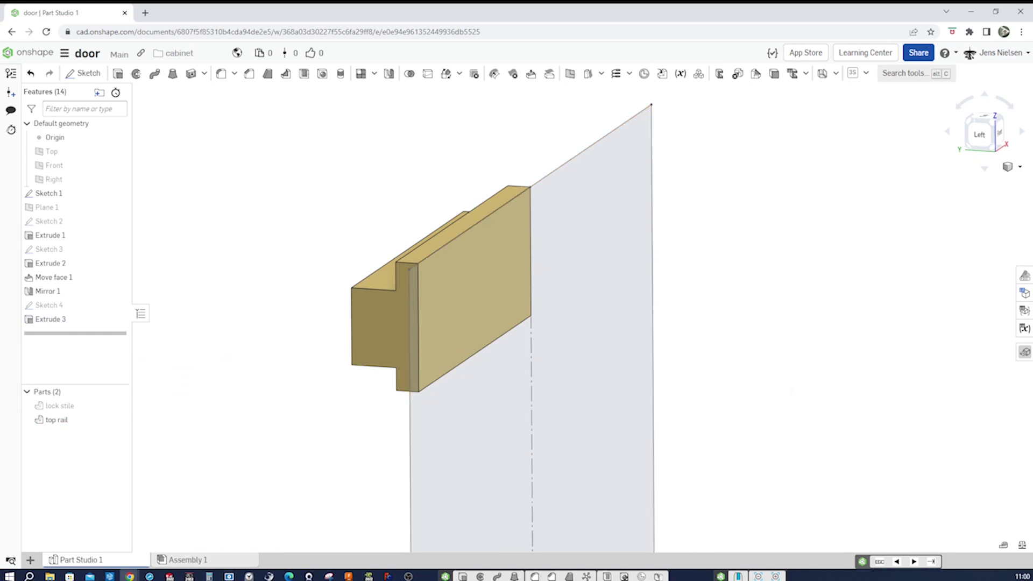
# Show the lock stile and subtract it from the top rail with a Boolean, keeping the tool part
pyautogui.click(111, 406)
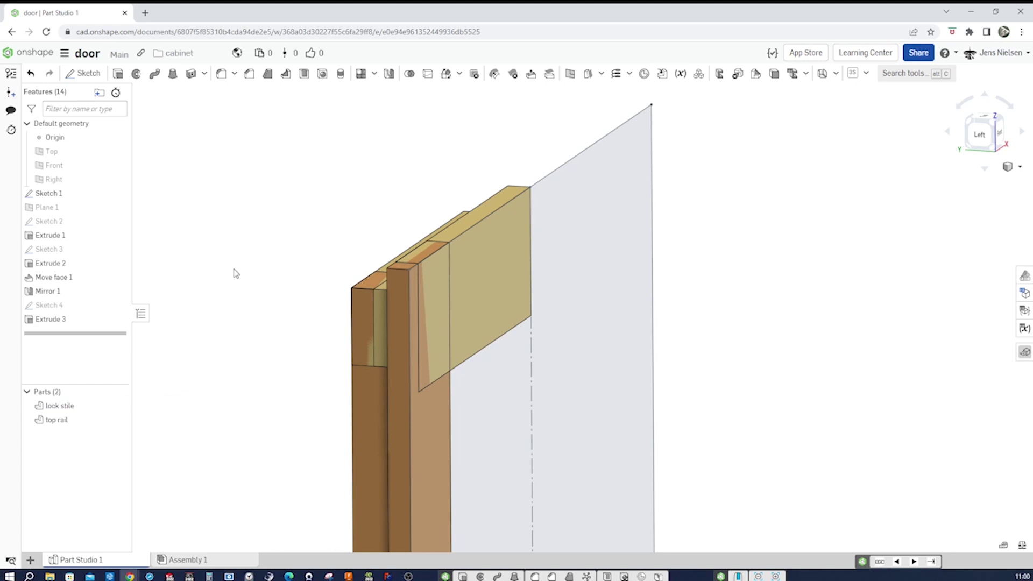
pyautogui.click(410, 75)
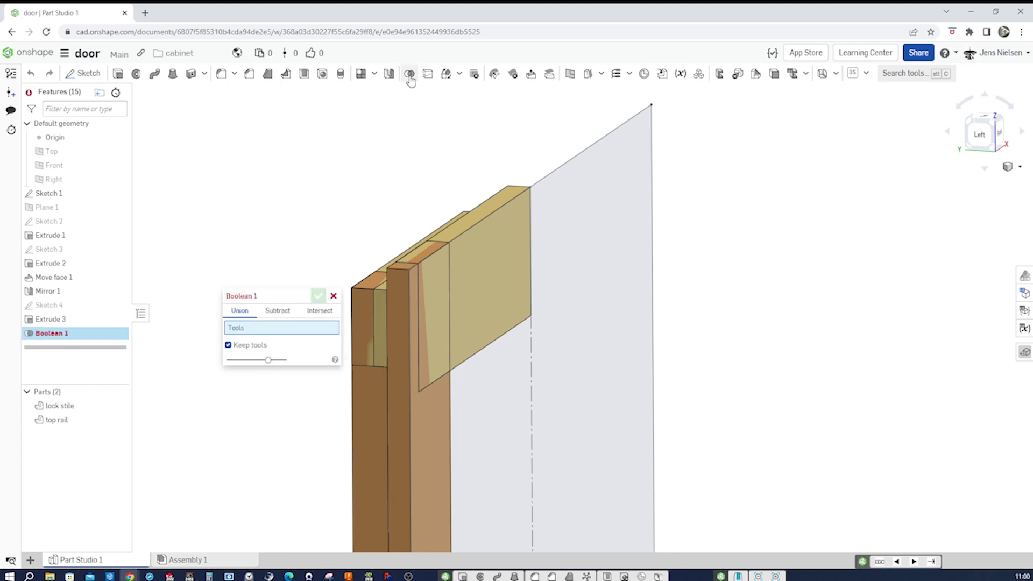
pyautogui.click(276, 311)
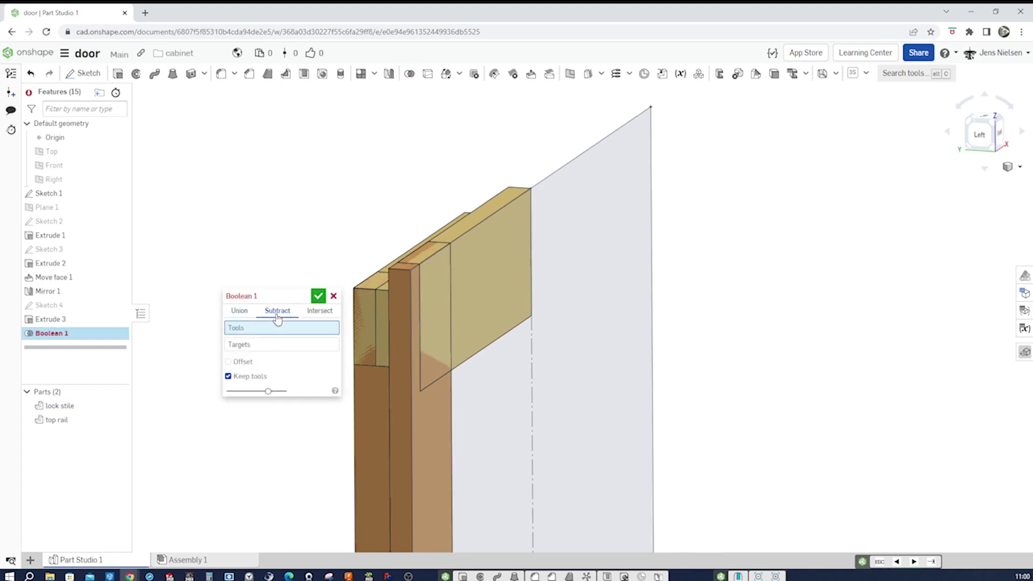
pyautogui.scroll(-3, 400, 347)
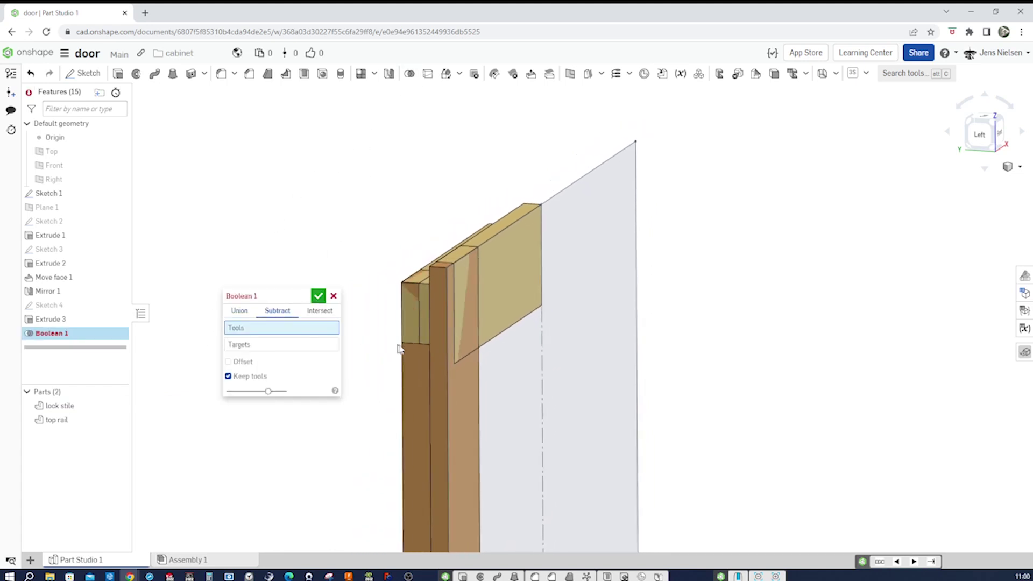
pyautogui.click(432, 368)
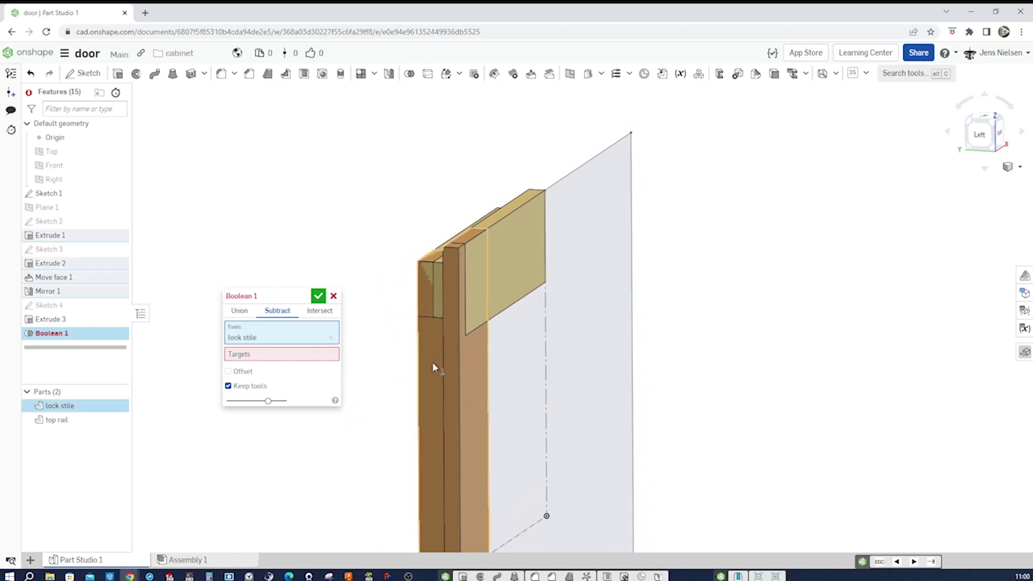
pyautogui.click(289, 356)
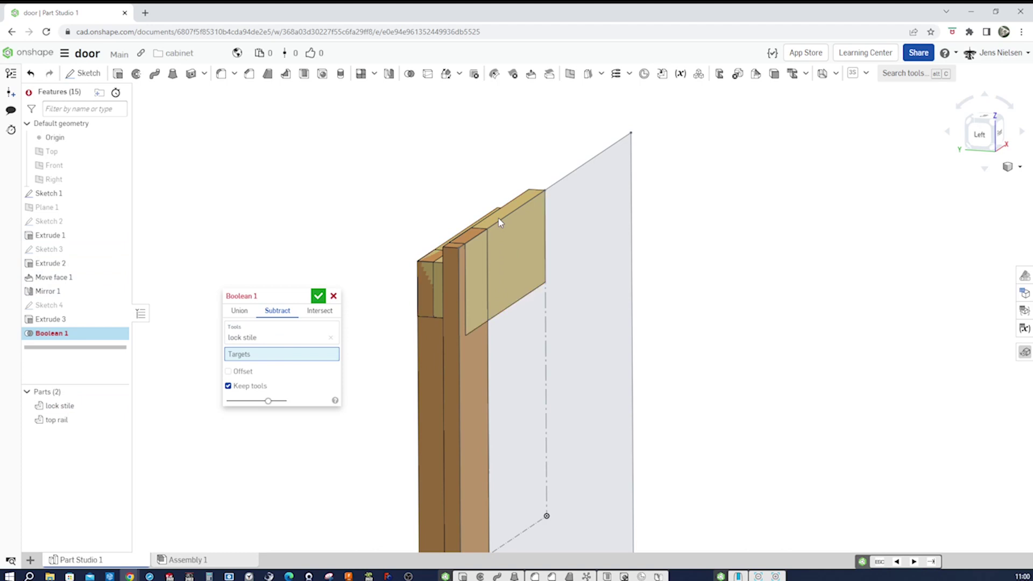
pyautogui.moveTo(506, 275); pyautogui.dragTo(486, 285, button='right')
pyautogui.click(484, 286)
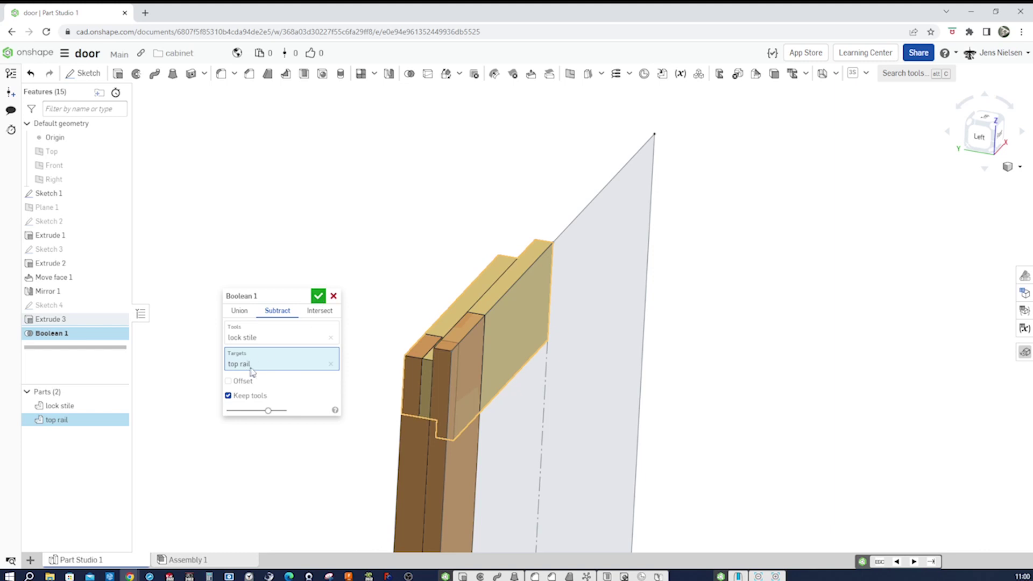
pyautogui.click(320, 297)
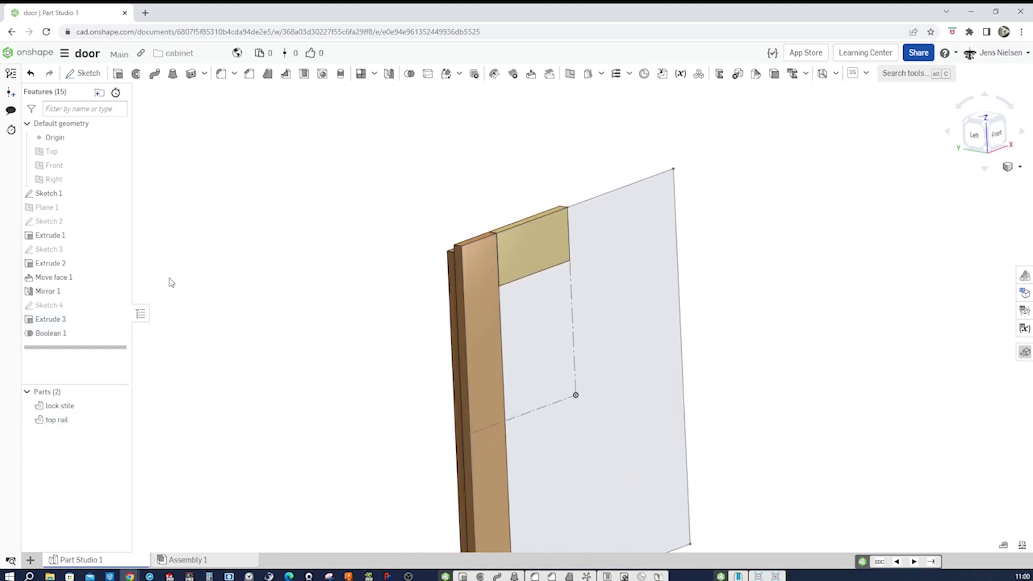
pyautogui.click(110, 194)
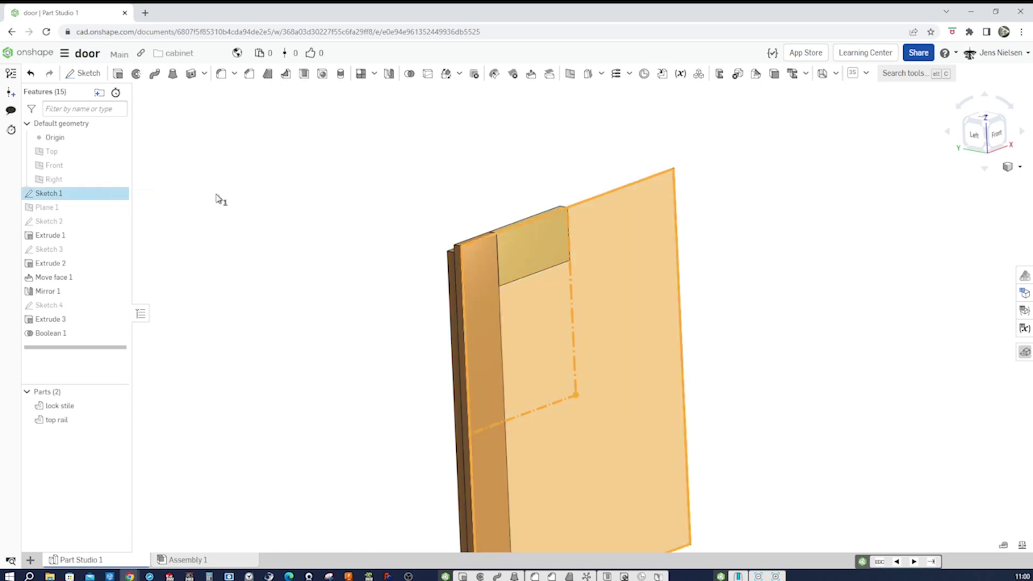
pyautogui.click(239, 218)
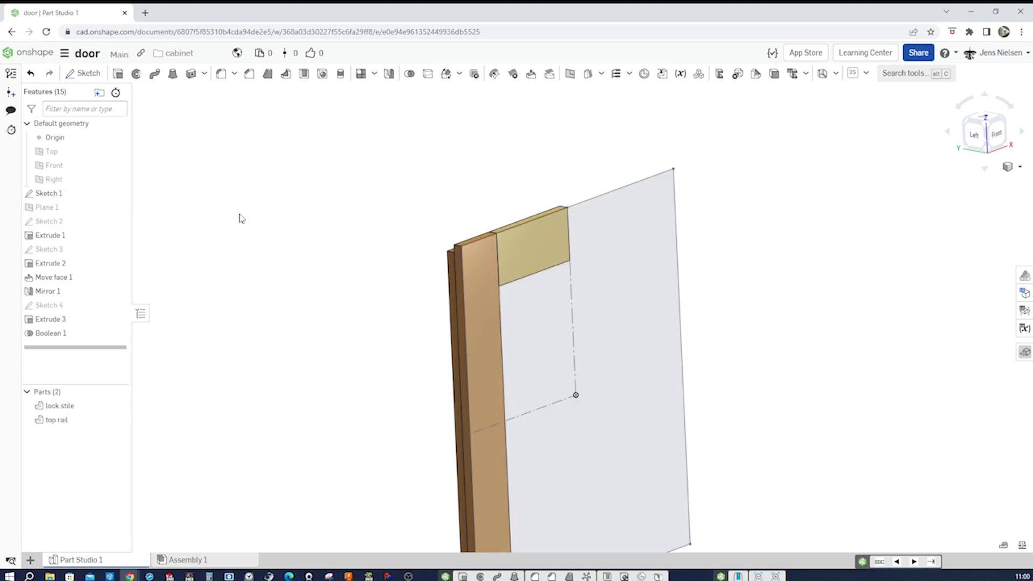
# Hide Sketch 1 and mirror the half top rail about its cut middle end face, adding the mirrored half to the top rail
pyautogui.click(120, 193)
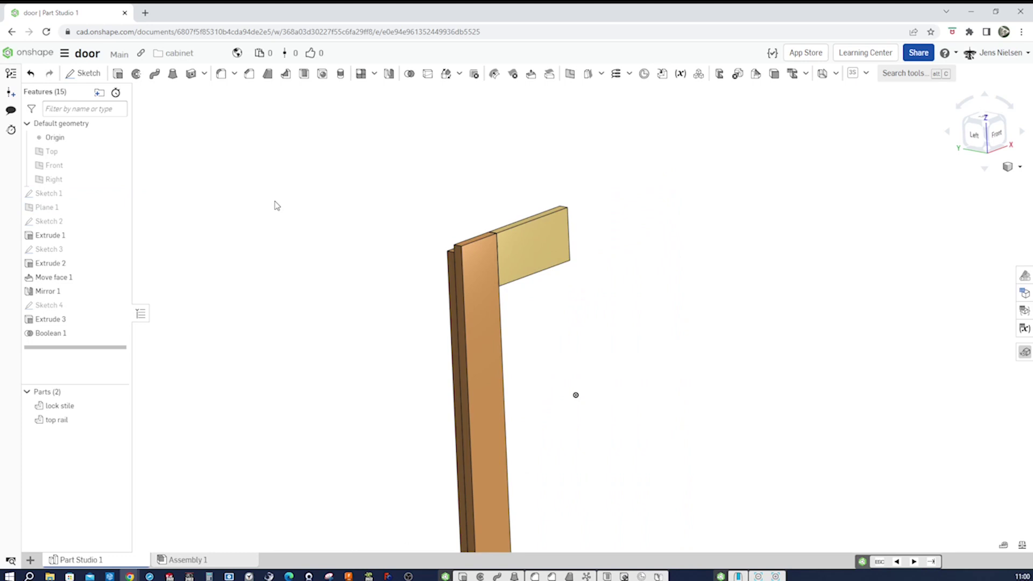
pyautogui.click(389, 74)
pyautogui.click(515, 248)
pyautogui.moveTo(646, 262); pyautogui.dragTo(547, 236, button='right')
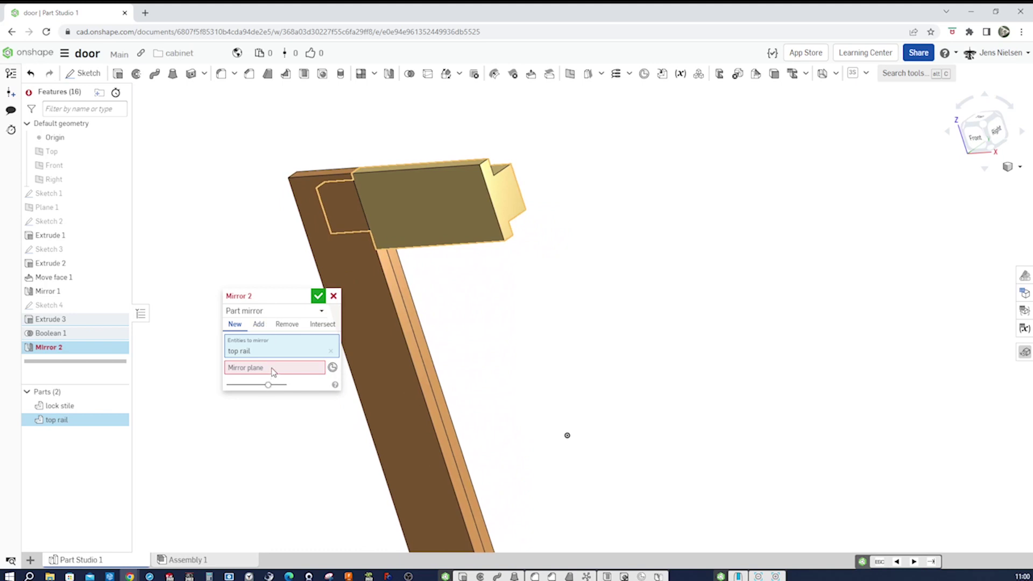
pyautogui.click(273, 372)
pyautogui.click(512, 210)
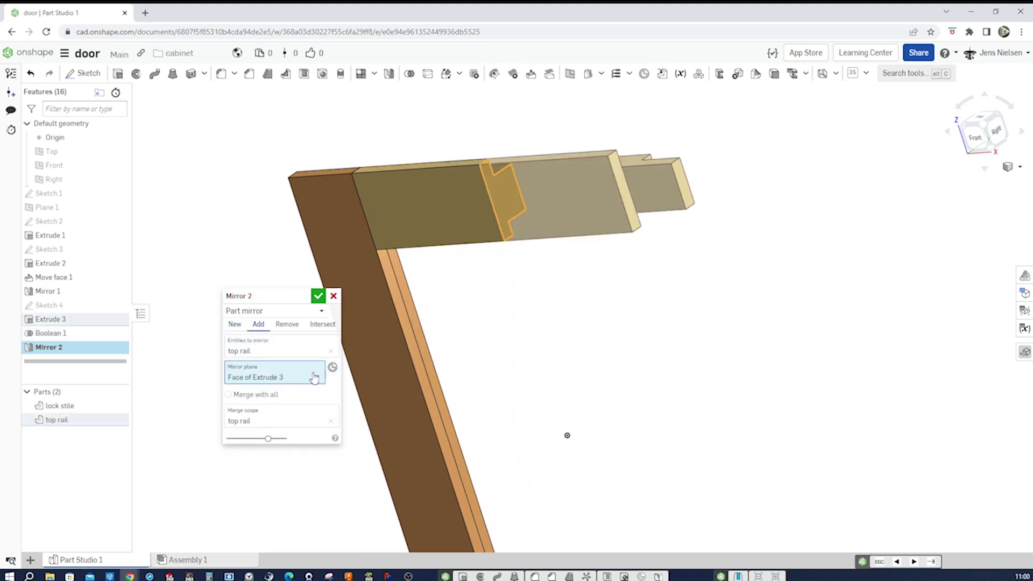
pyautogui.click(318, 296)
# Show Sketch 1 and place a mate connector at the centre of the door outline face, with the lock stile as owner part
pyautogui.hotkey('shift', '1')
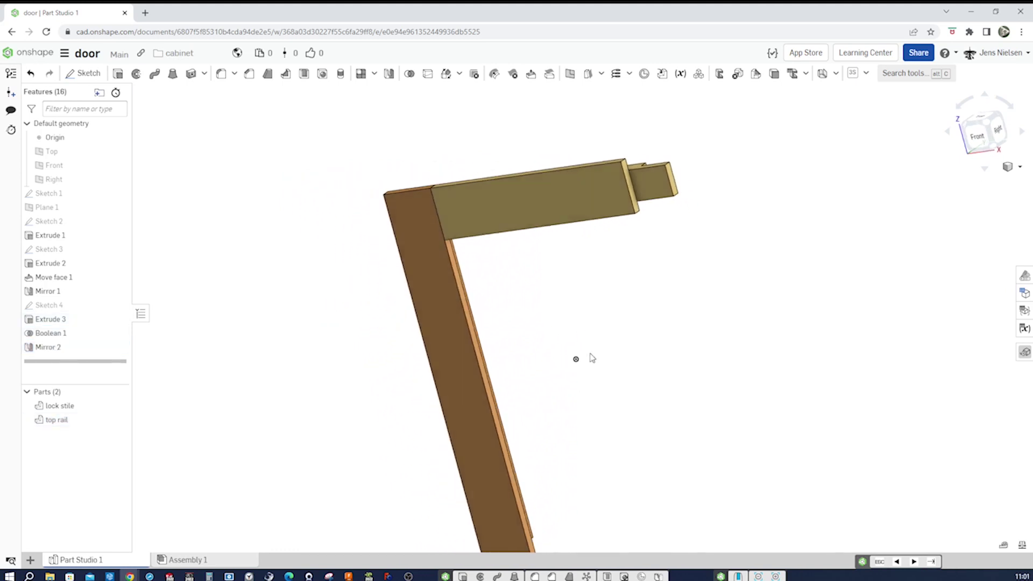
pyautogui.hotkey('shift', '7')
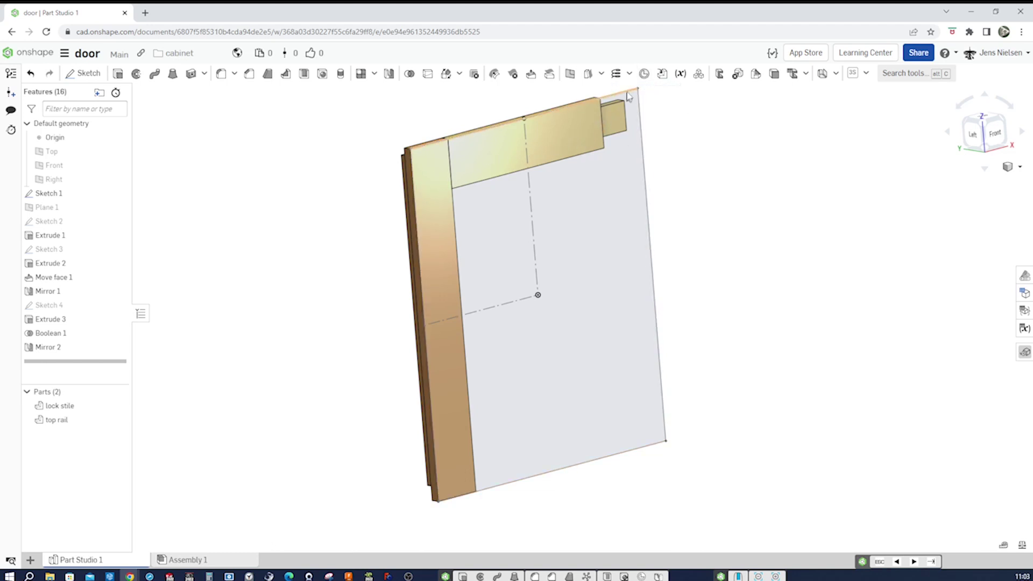
pyautogui.click(645, 76)
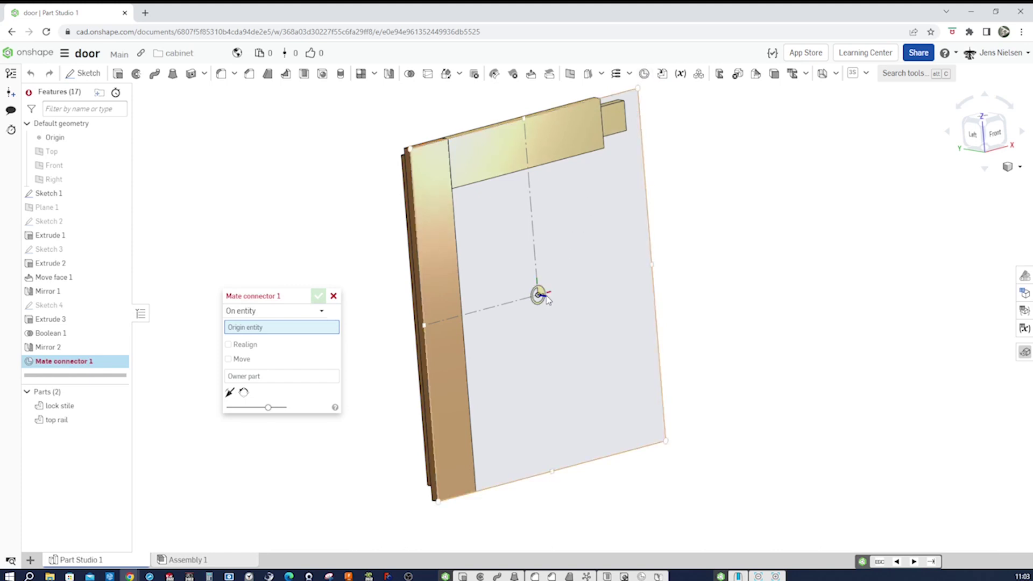
pyautogui.click(548, 300)
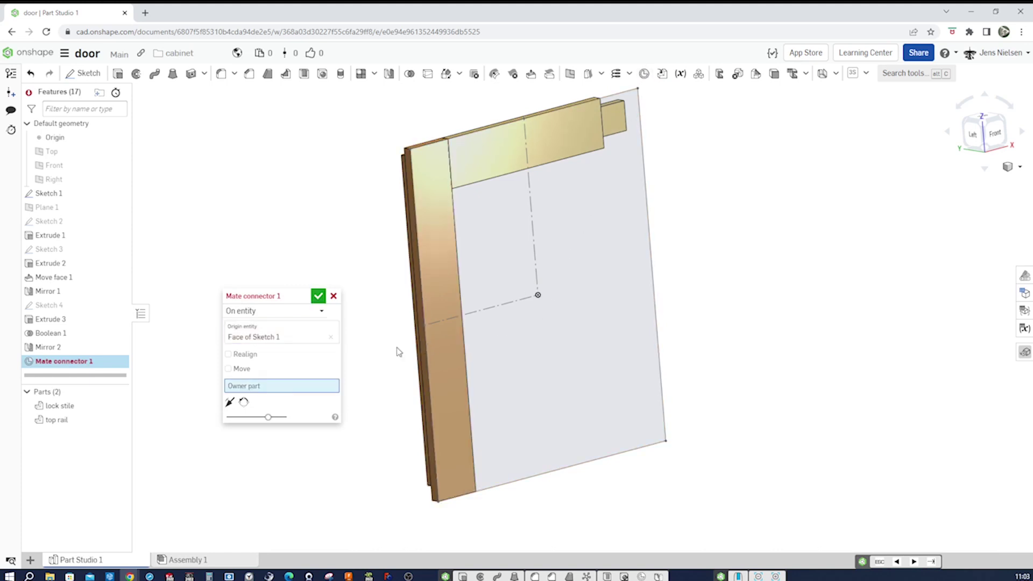
pyautogui.click(442, 376)
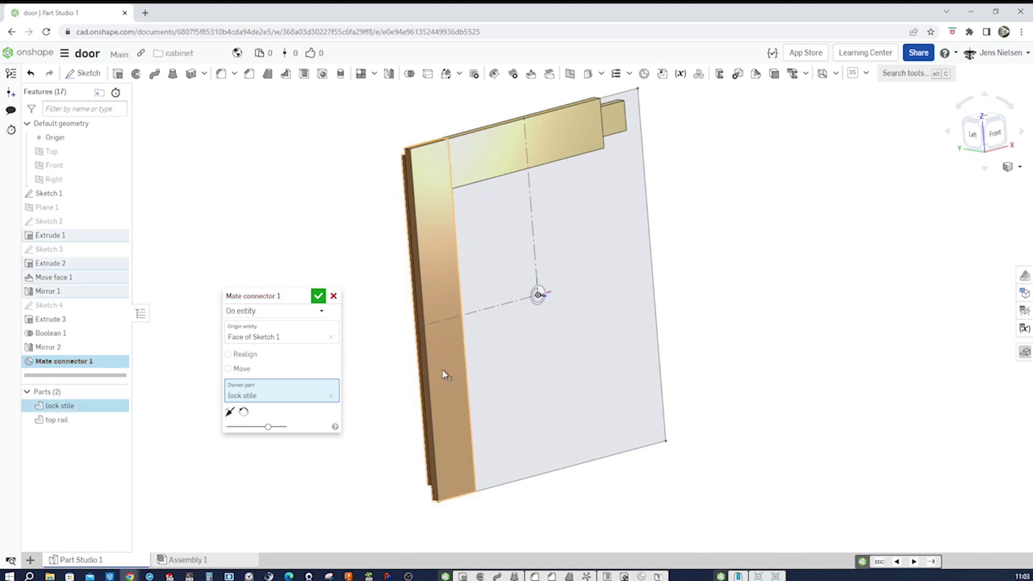
pyautogui.click(319, 297)
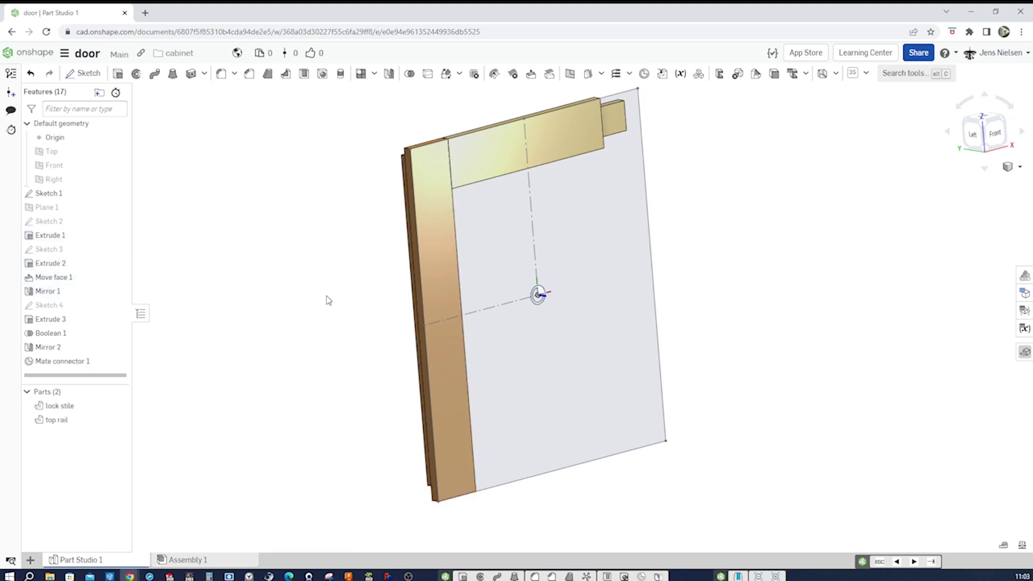
# Create copies of the lock stile and top rail with a Rotate transform of 180 degrees about Mate connector 1
pyautogui.click(375, 74)
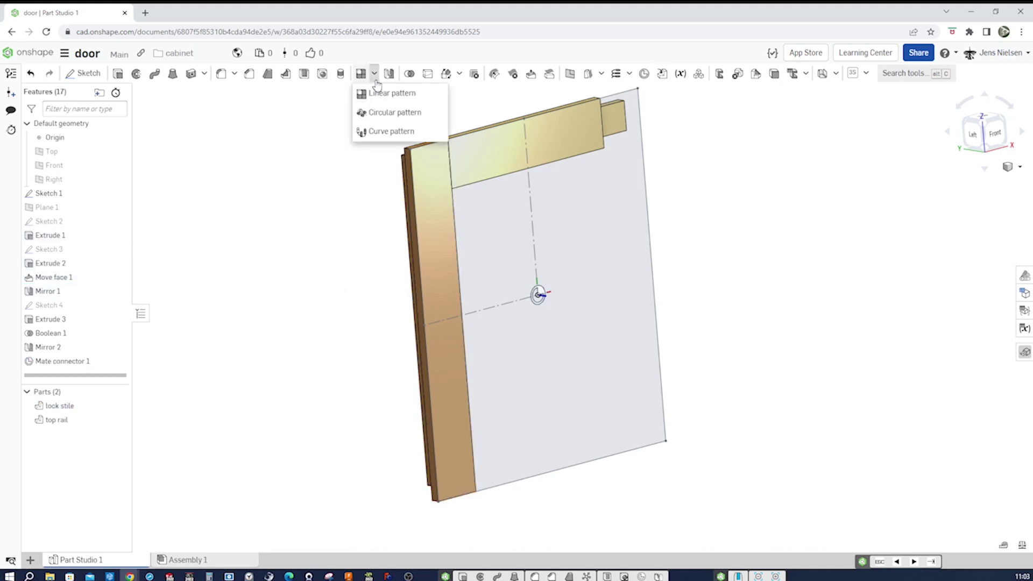
pyautogui.click(446, 74)
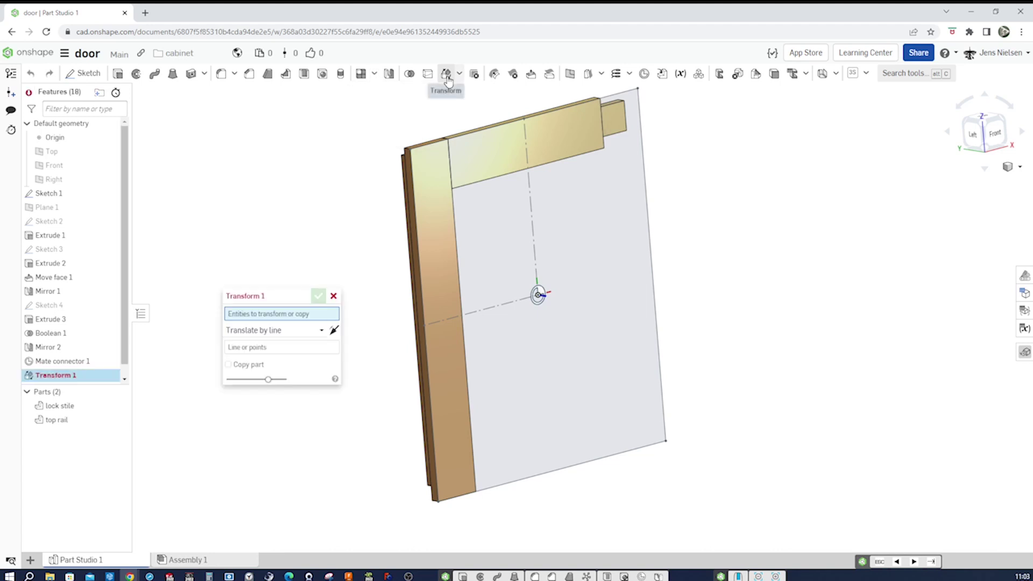
pyautogui.click(323, 331)
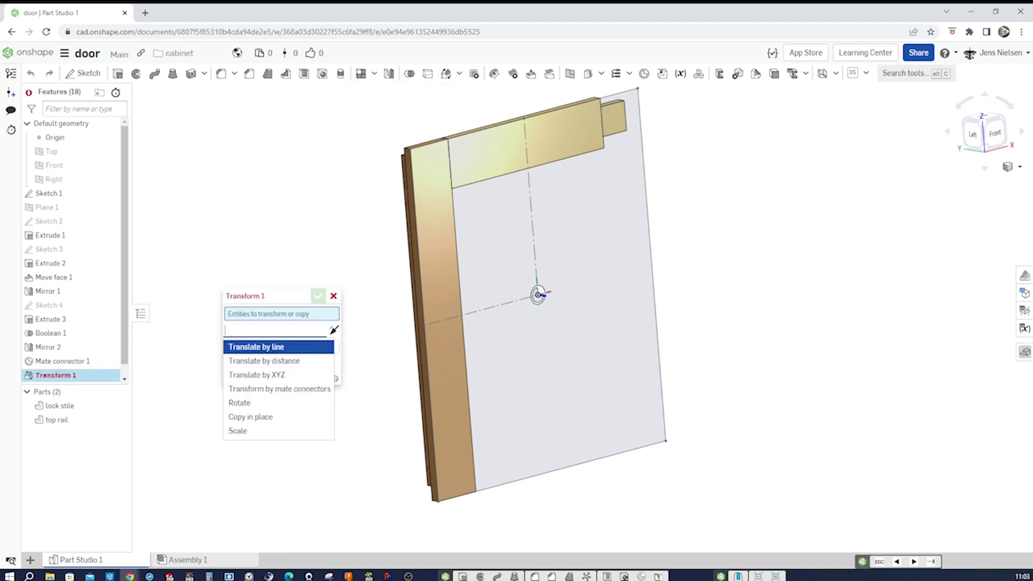
pyautogui.click(264, 403)
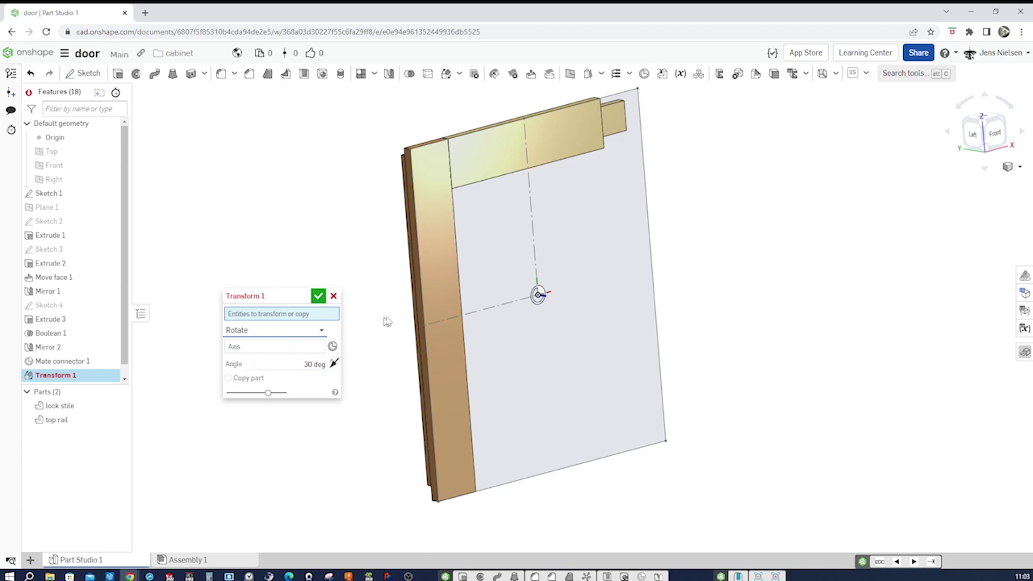
pyautogui.click(440, 291)
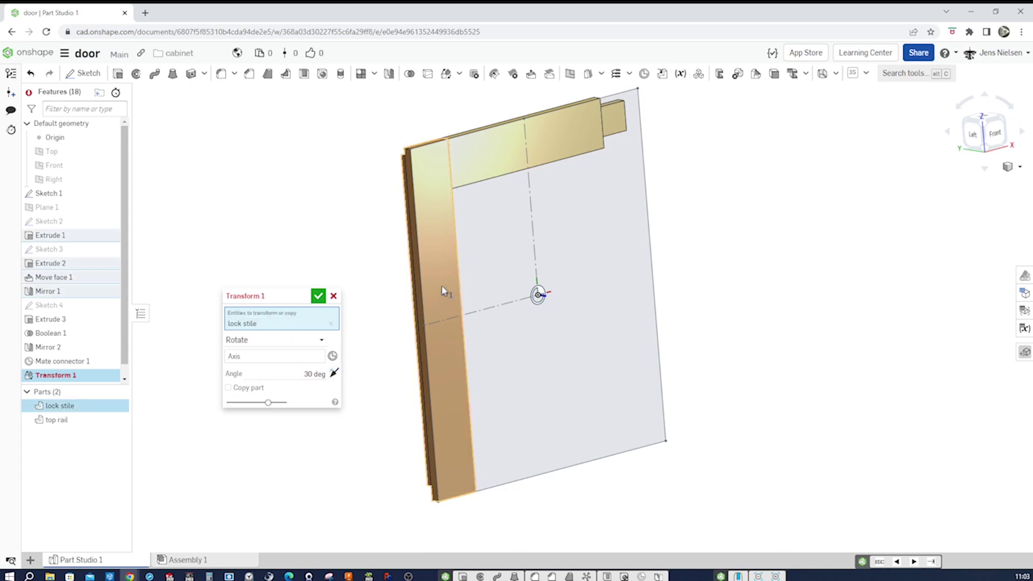
pyautogui.click(479, 169)
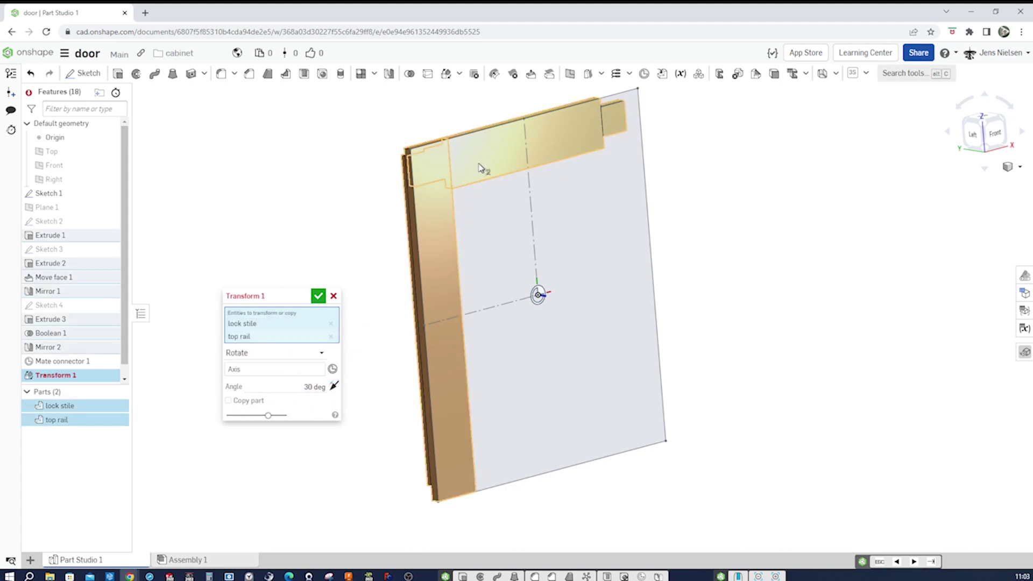
pyautogui.click(259, 372)
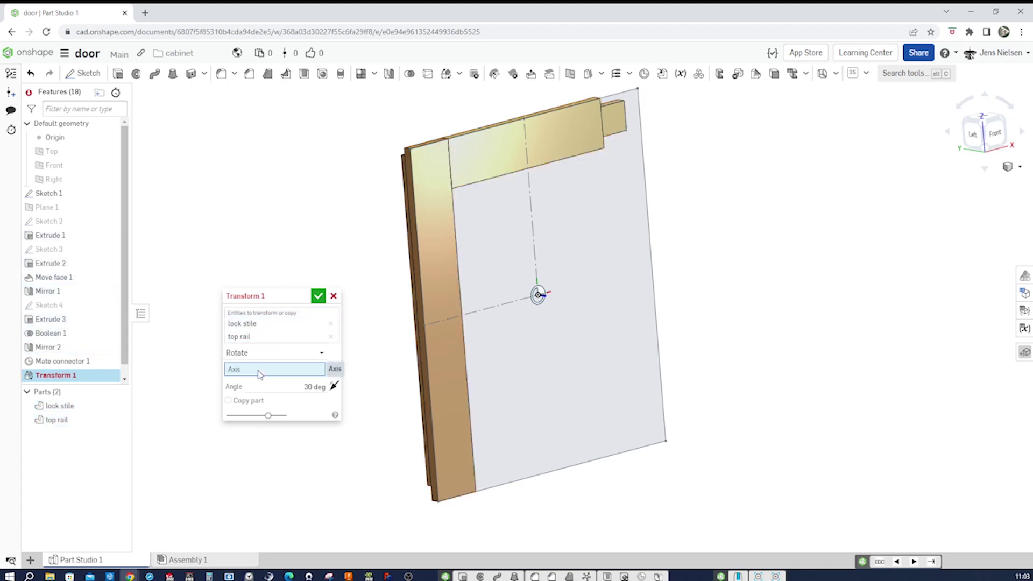
pyautogui.click(539, 295)
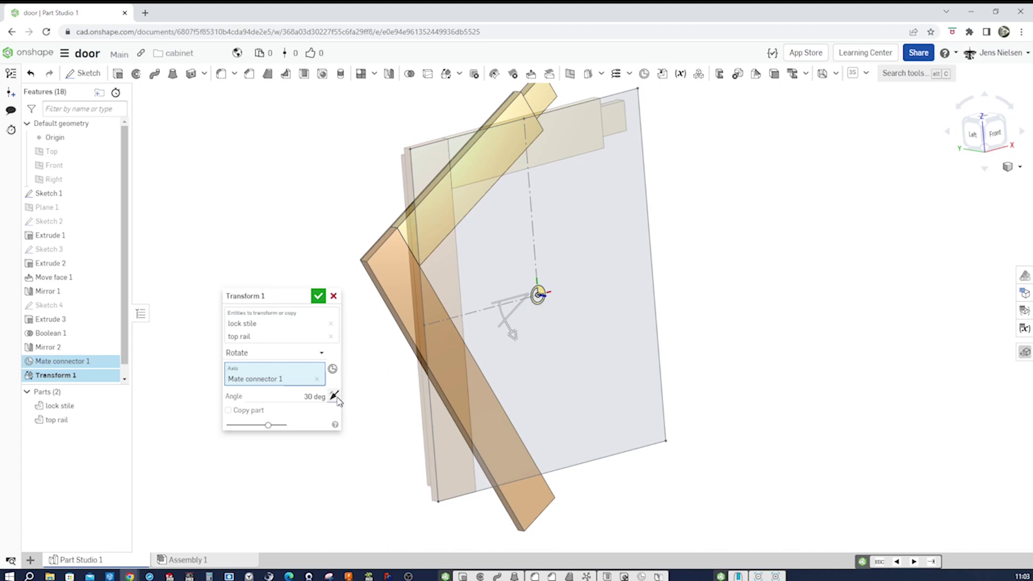
pyautogui.click(228, 411)
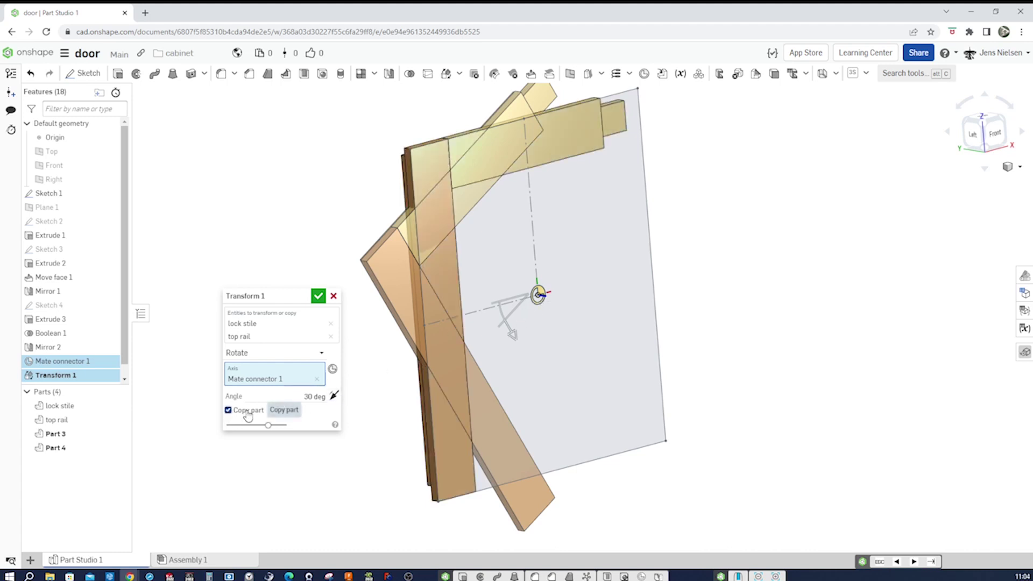
pyautogui.click(315, 397)
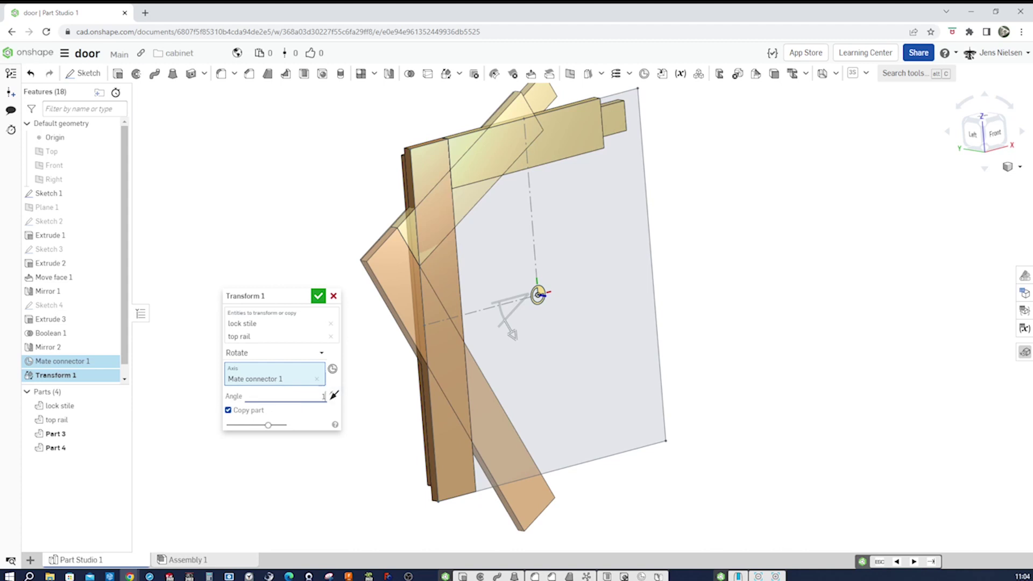
pyautogui.write('180')
pyautogui.press('Return')
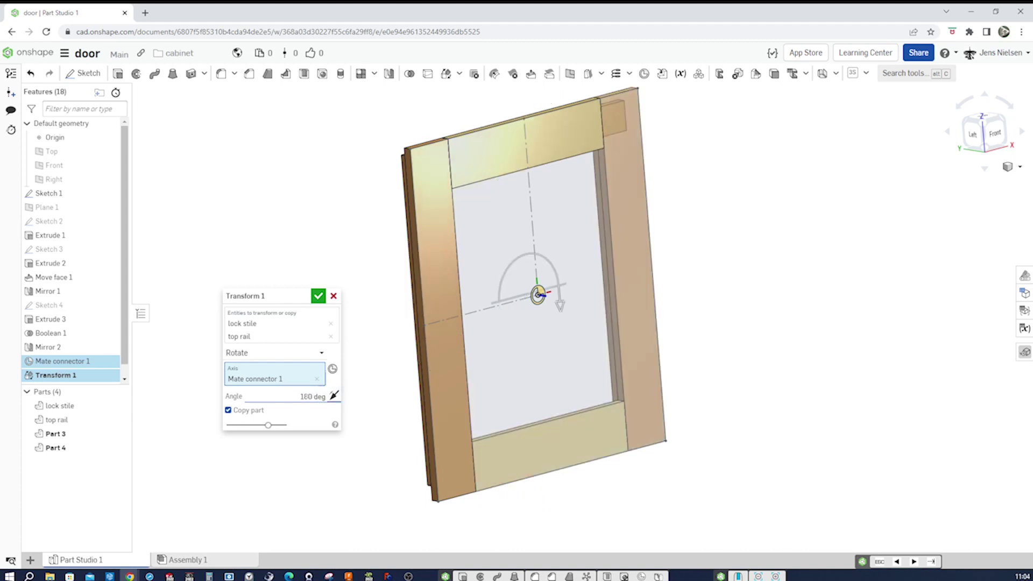
pyautogui.click(318, 298)
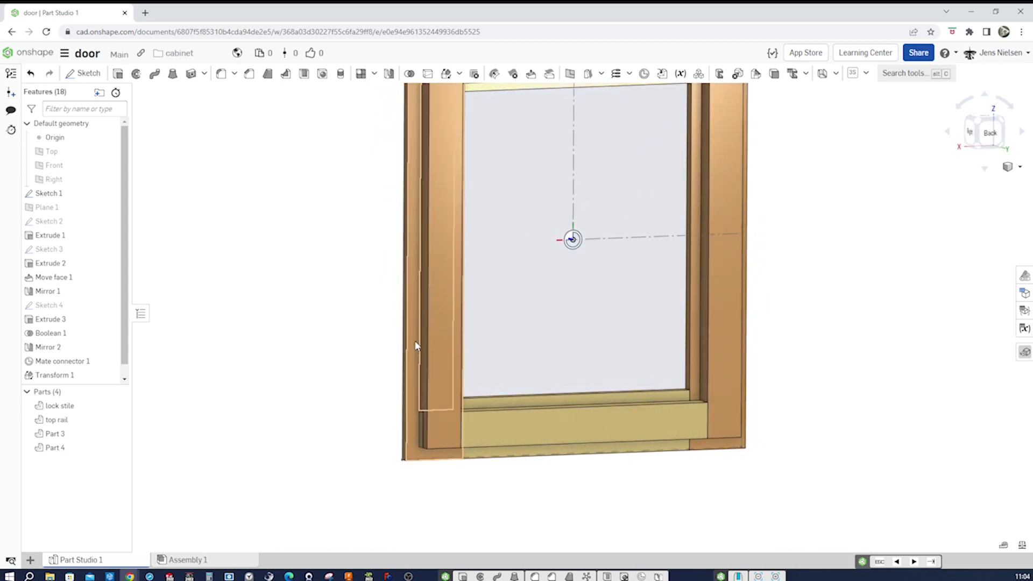
# Hide Mate connector 1 and the door outline Sketch 1
pyautogui.moveTo(418, 368); pyautogui.dragTo(416, 383, button='right')
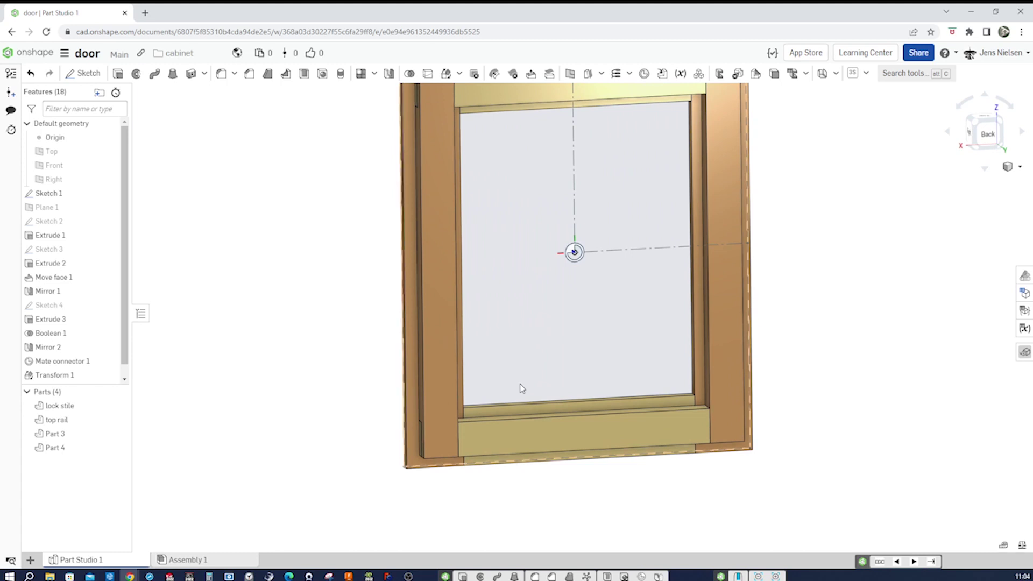
pyautogui.moveTo(802, 372); pyautogui.dragTo(802, 371, button='right')
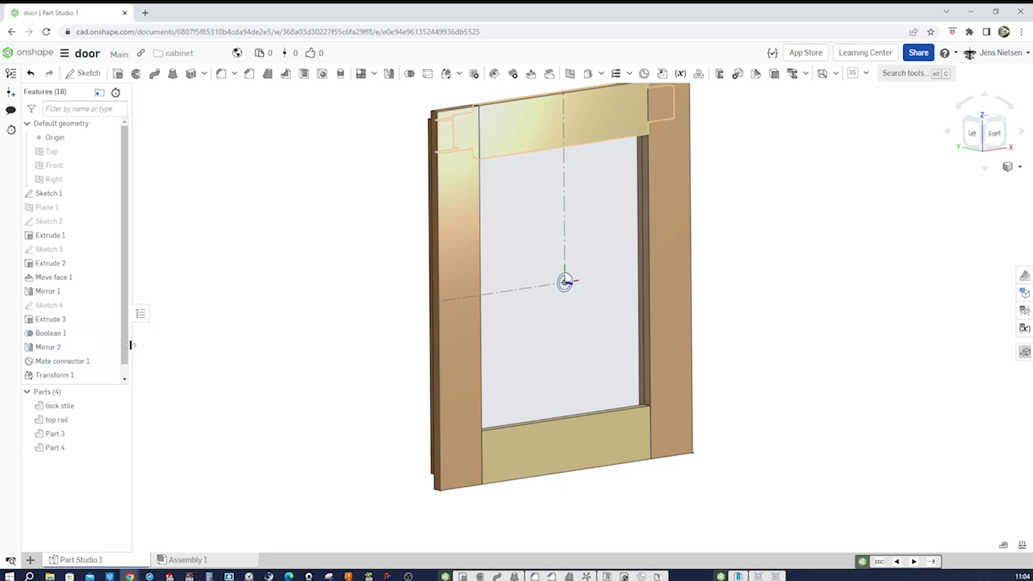
pyautogui.scroll(-1, 127, 353)
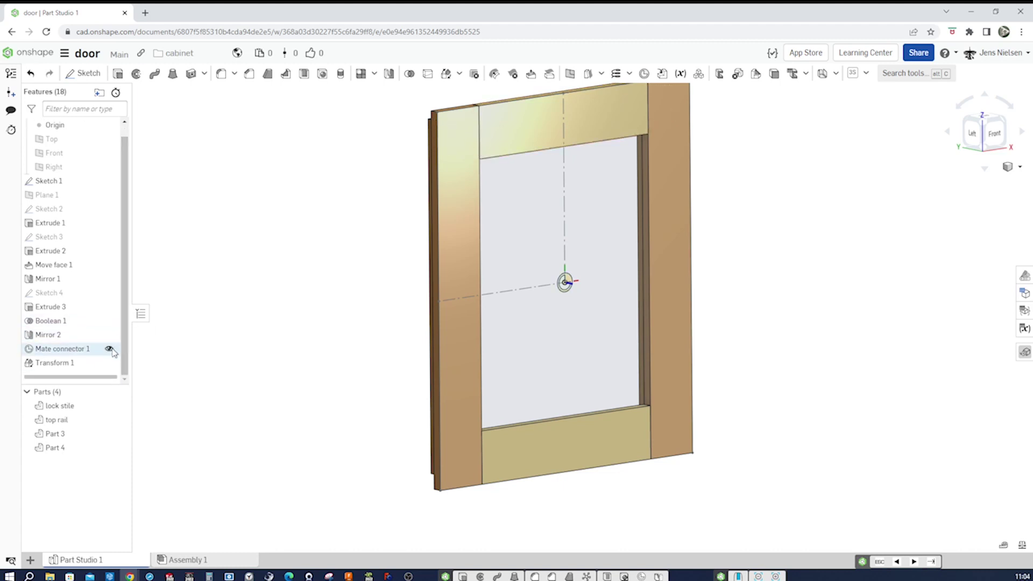
pyautogui.click(109, 349)
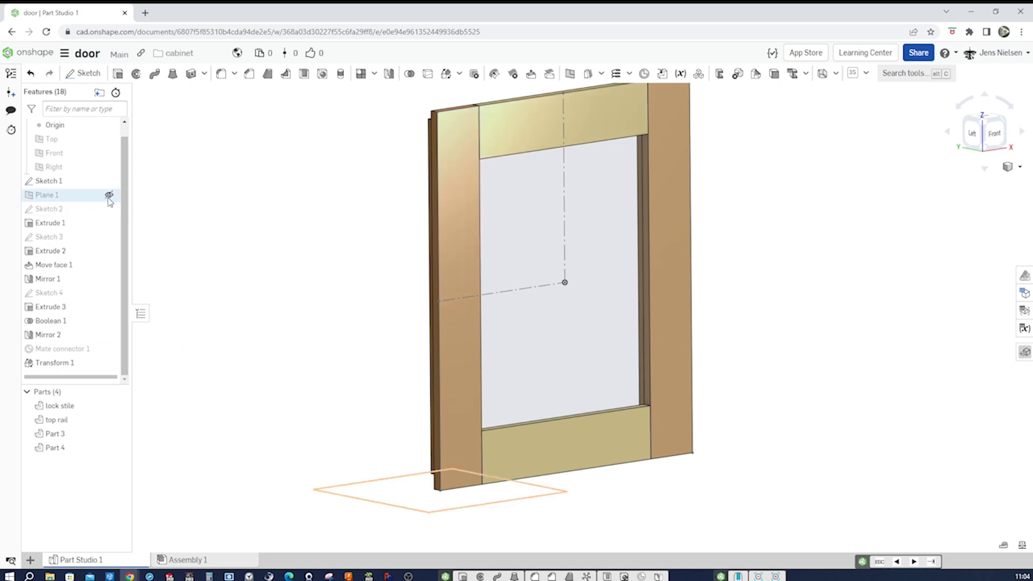
pyautogui.click(109, 181)
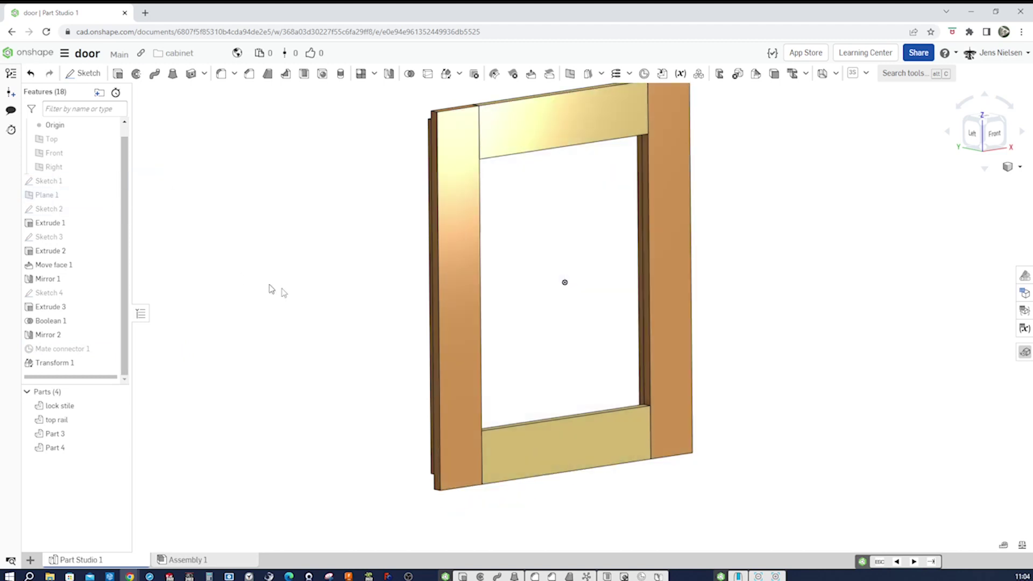
pyautogui.press('f')
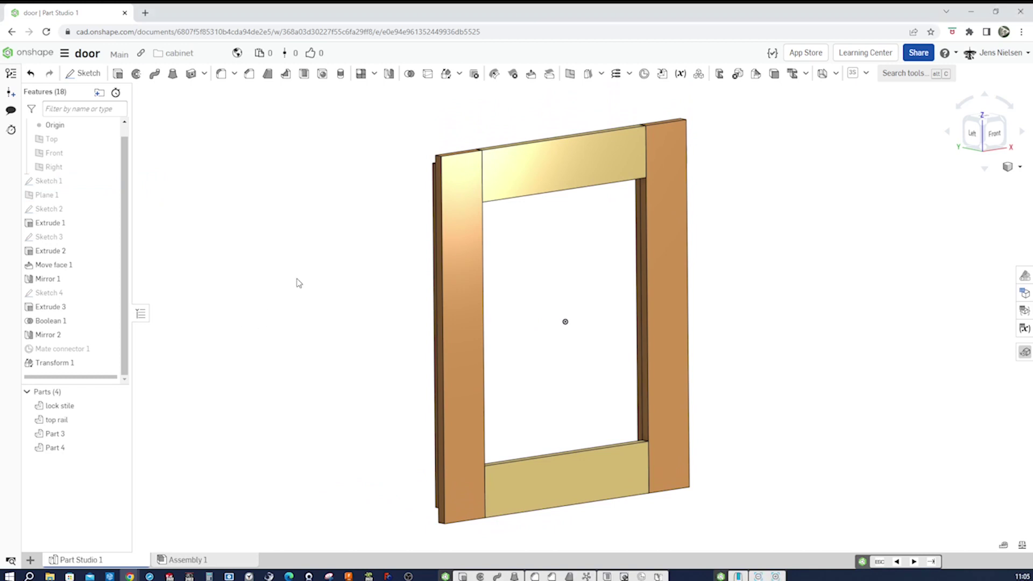
# Start a sketch on the lock stile's narrow outer side face and draw a circle centred on its upper front corner
pyautogui.scroll(2, 312, 278)
pyautogui.moveTo(323, 243); pyautogui.dragTo(428, 186, button='right')
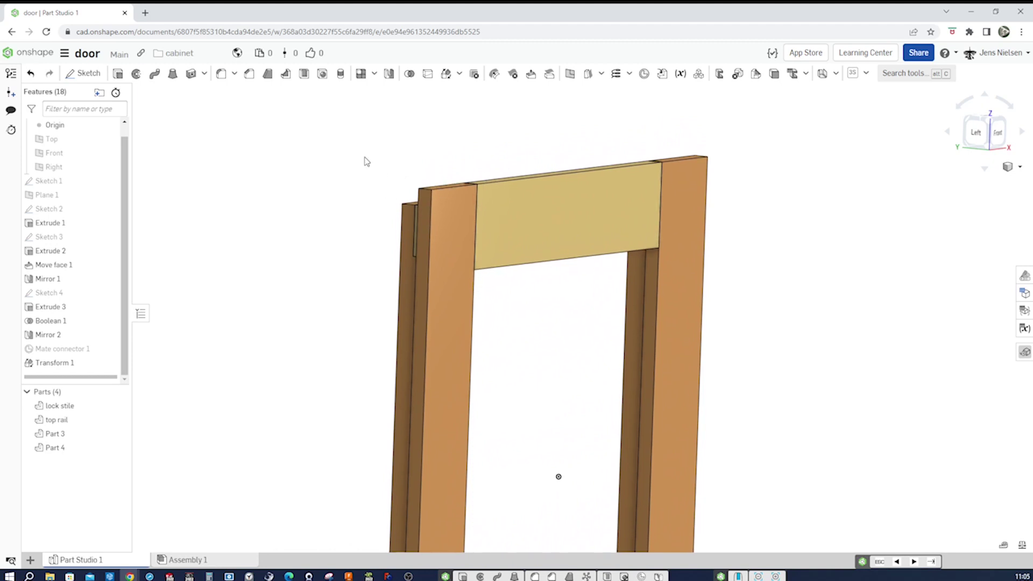
pyautogui.press('s')
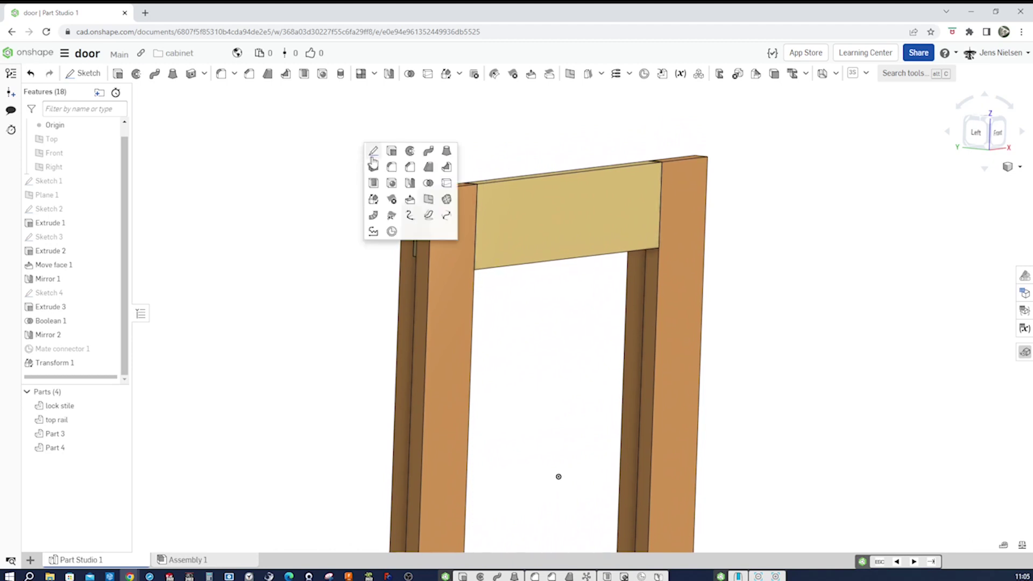
pyautogui.click(374, 153)
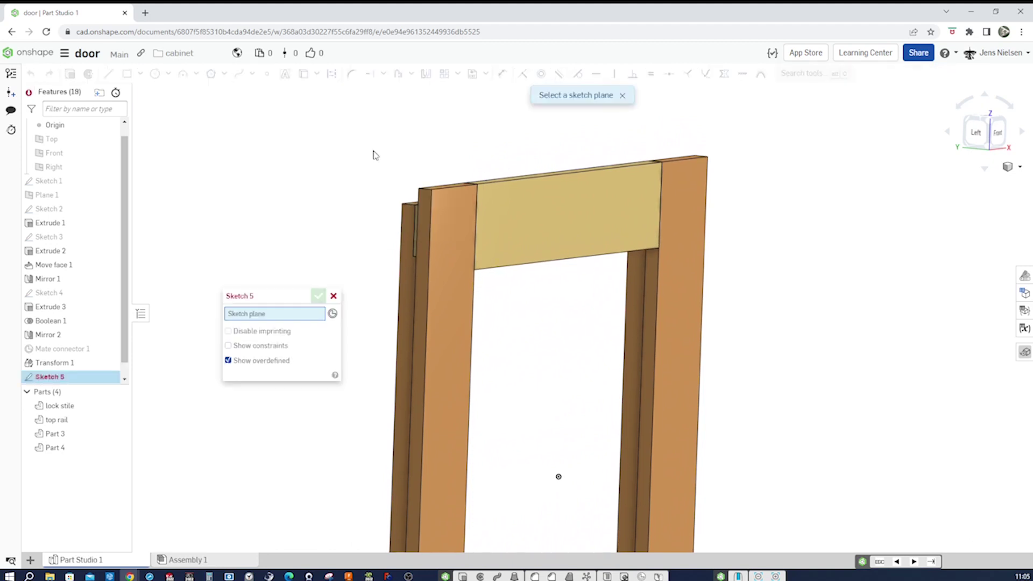
pyautogui.click(426, 202)
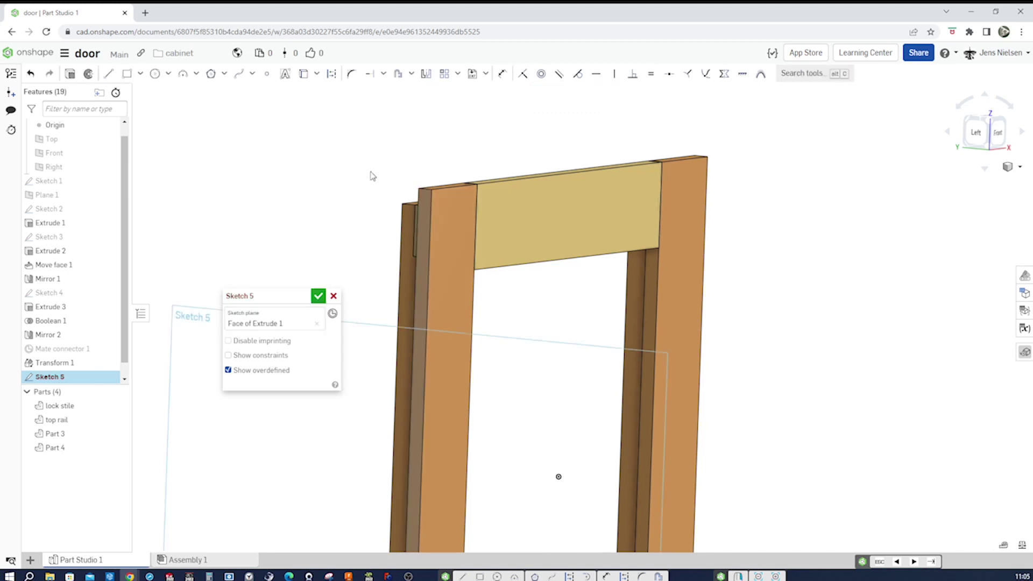
pyautogui.press('s')
pyautogui.click(404, 182)
pyautogui.scroll(5, 476, 152)
pyautogui.moveTo(486, 153); pyautogui.dragTo(501, 212, button='right')
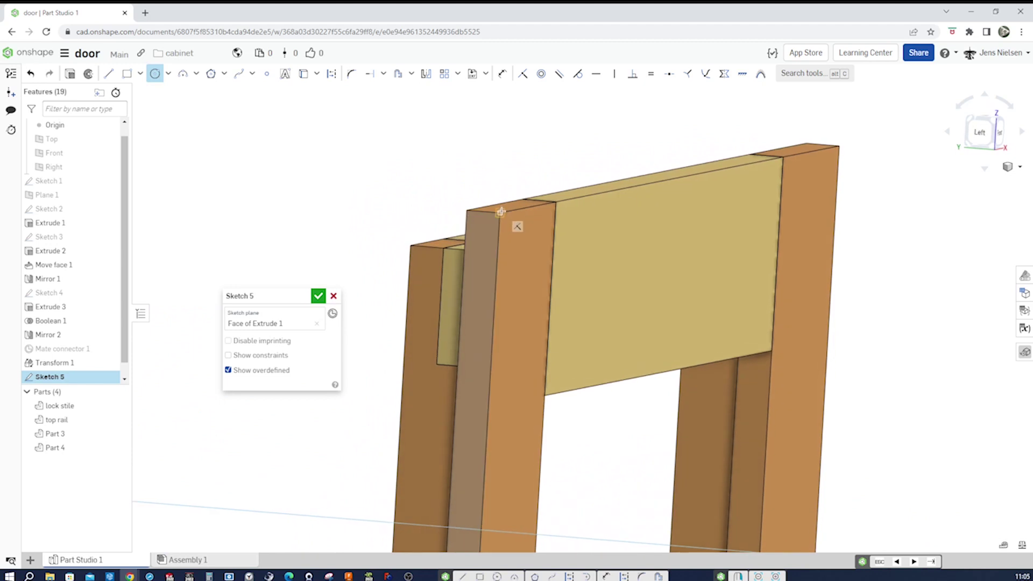
pyautogui.click(490, 219)
# Dimension the corner circle to a diameter of 8 and finish the sketch
pyautogui.press('d')
pyautogui.click(502, 202)
pyautogui.click(501, 187)
pyautogui.write('8')
pyautogui.press('Return')
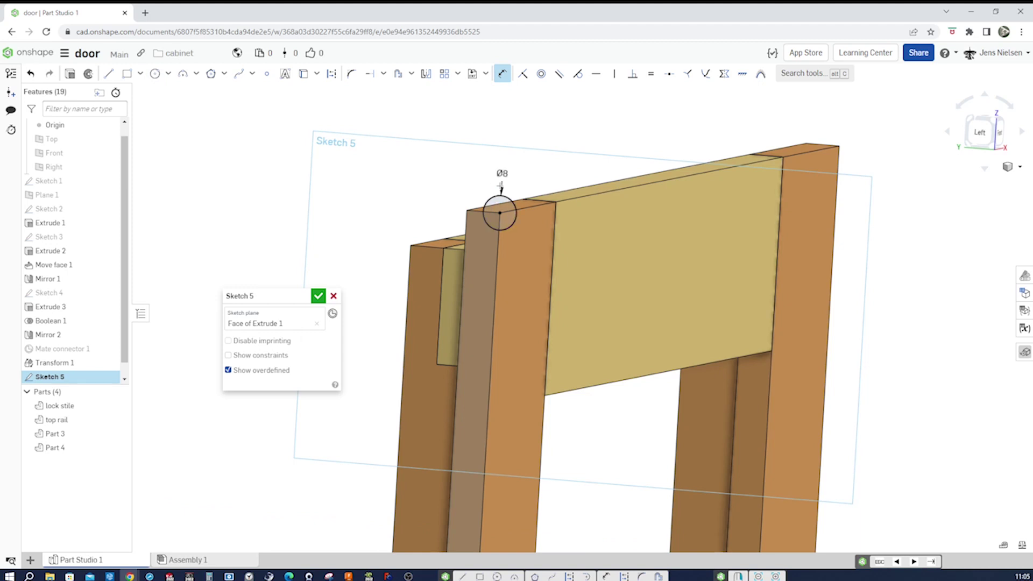
pyautogui.click(318, 296)
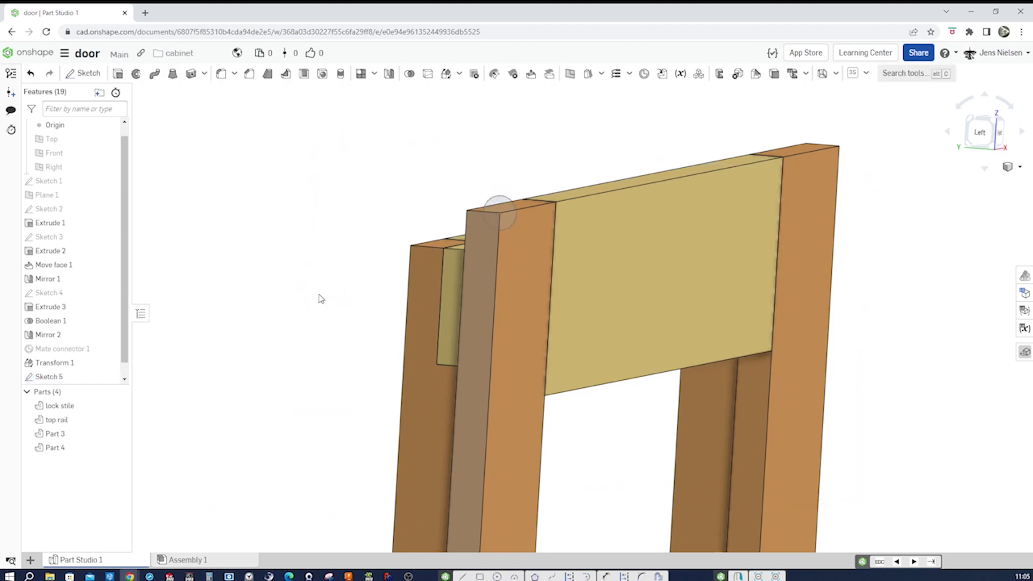
# Start a solid Remove sweep using the quarter-circle region of the corner sketch inside the lock stile as the profile
pyautogui.click(155, 75)
pyautogui.click(287, 325)
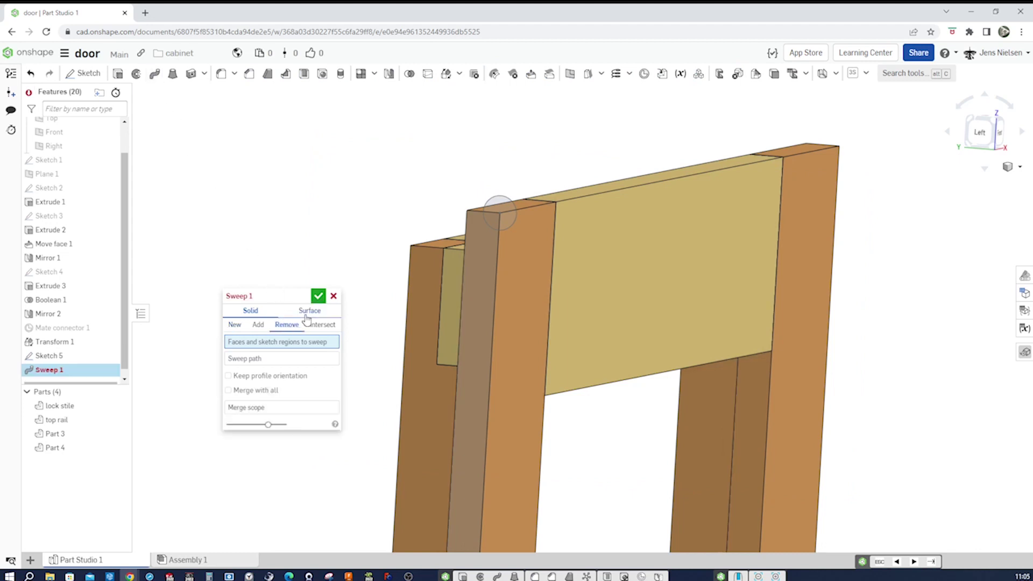
pyautogui.click(492, 222)
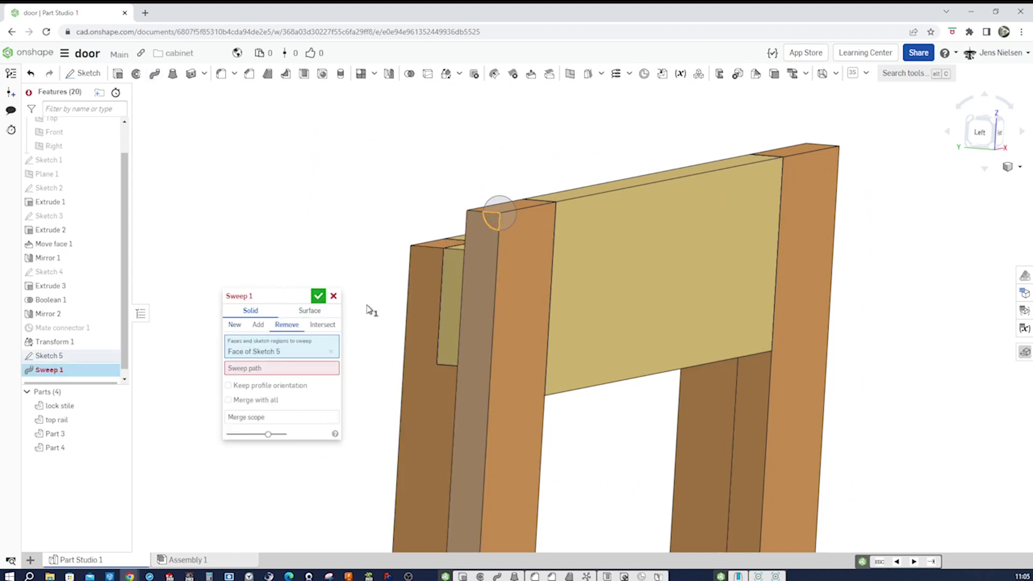
pyautogui.click(312, 373)
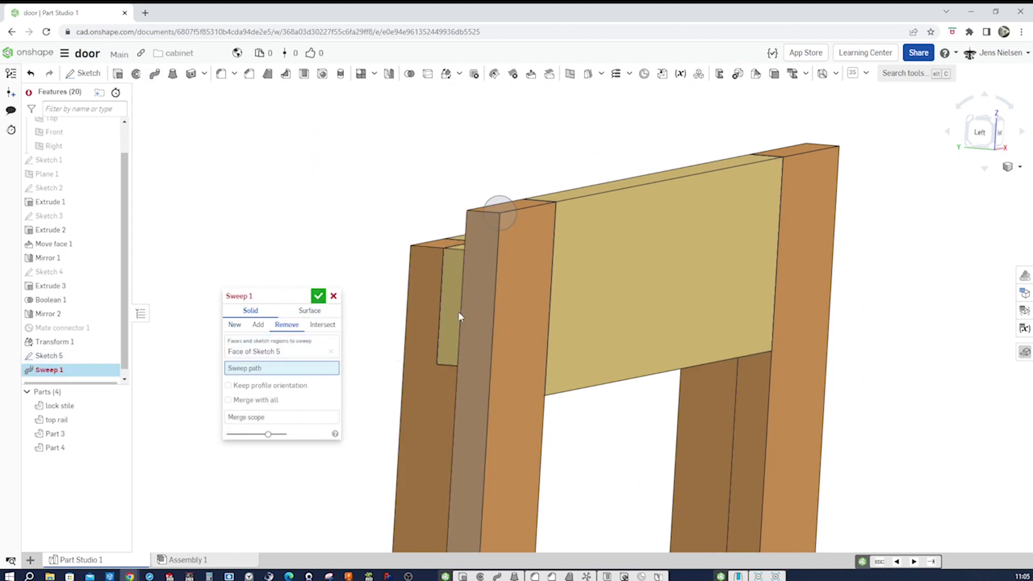
# Set the sweep path to the outer front edges of the stiles and rails all around the door frame
pyautogui.click(532, 211)
pyautogui.click(577, 203)
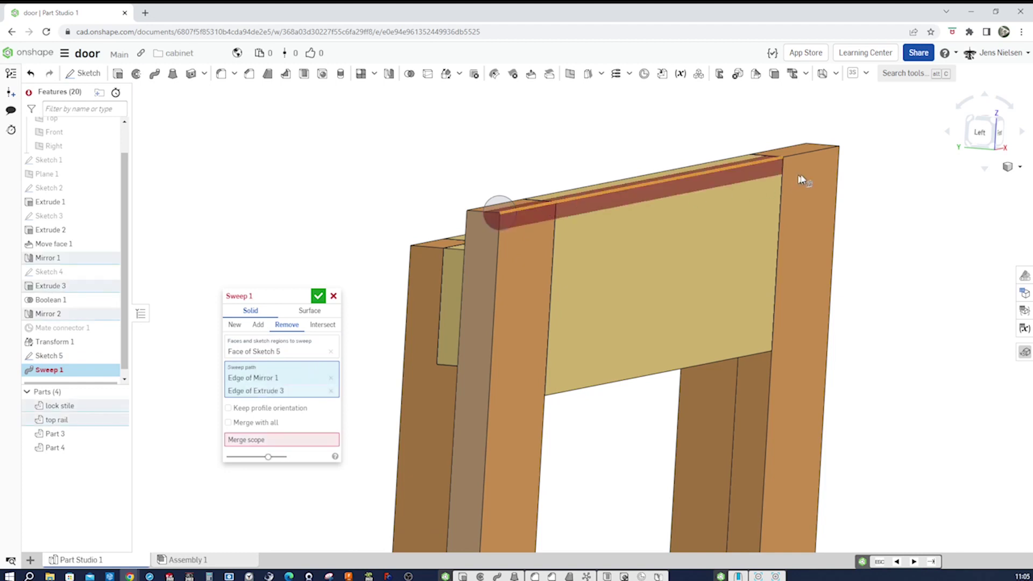
pyautogui.click(810, 163)
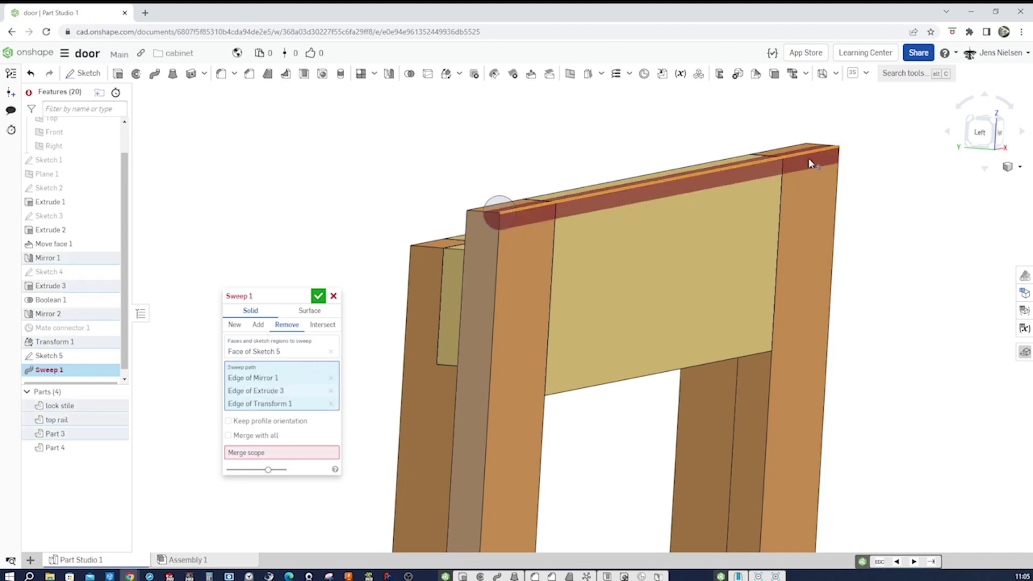
pyautogui.click(838, 193)
pyautogui.moveTo(837, 194); pyautogui.dragTo(769, 357, button='middle')
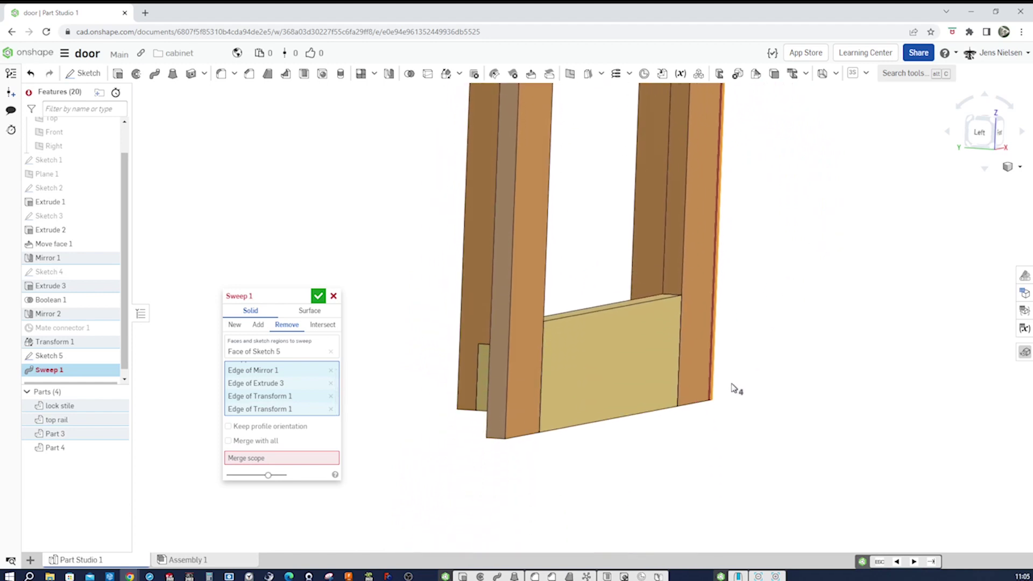
pyautogui.click(690, 414)
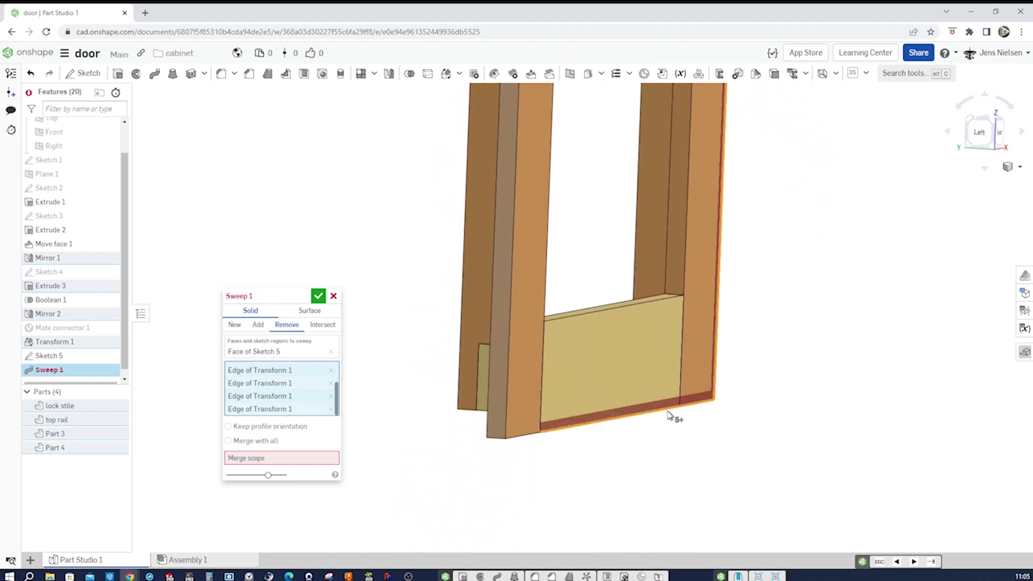
pyautogui.click(505, 432)
pyautogui.click(505, 419)
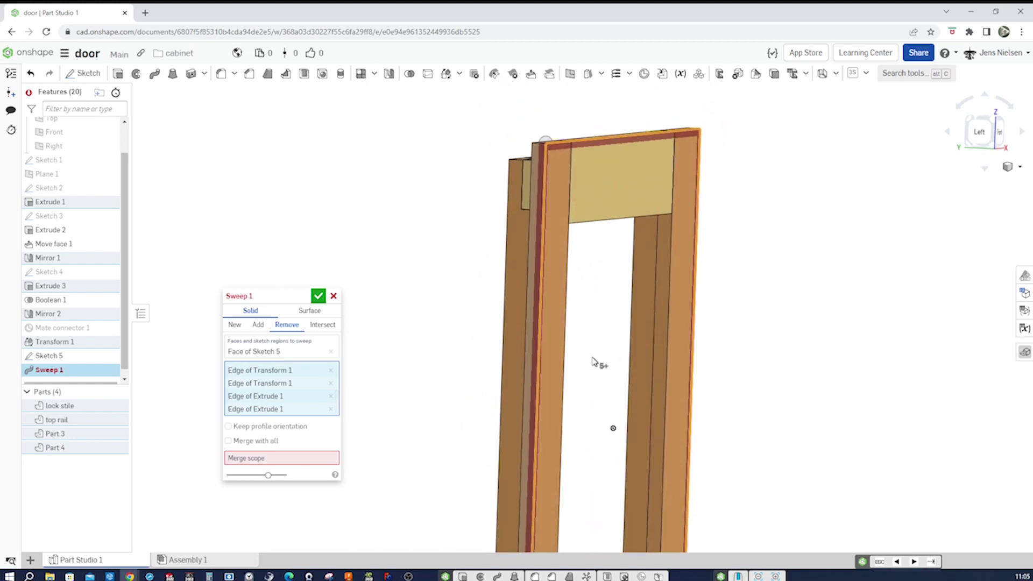
# Set the sweep's merge scope to Part 4, top rail, Part 3 and lock stile, and complete the cut
pyautogui.click(298, 460)
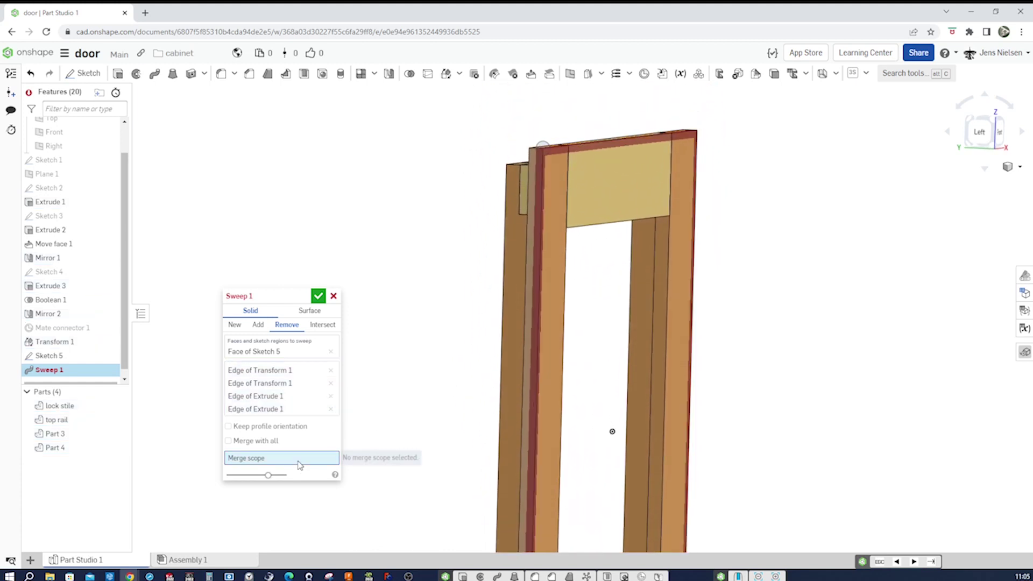
pyautogui.click(546, 425)
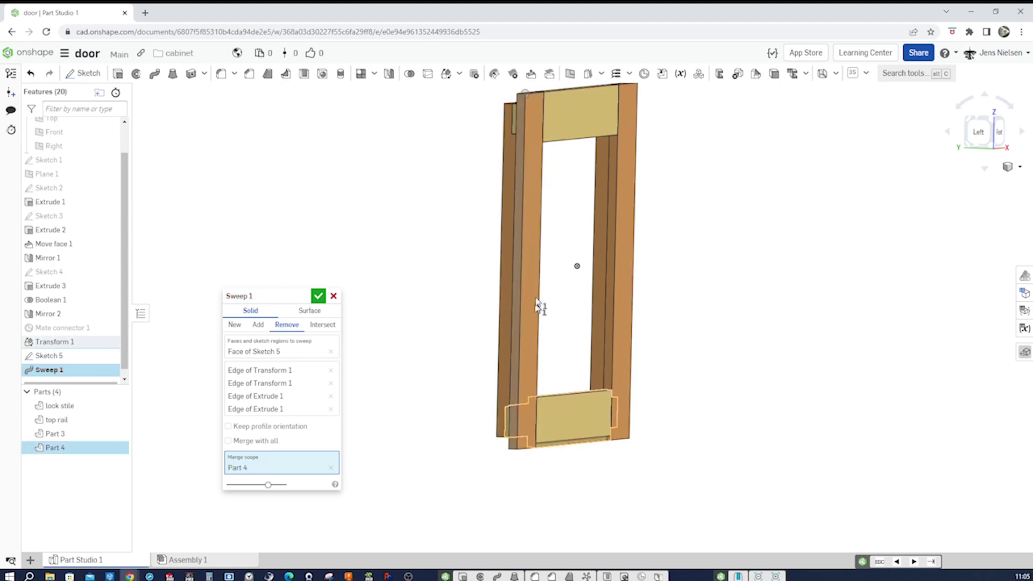
pyautogui.click(574, 146)
pyautogui.click(627, 226)
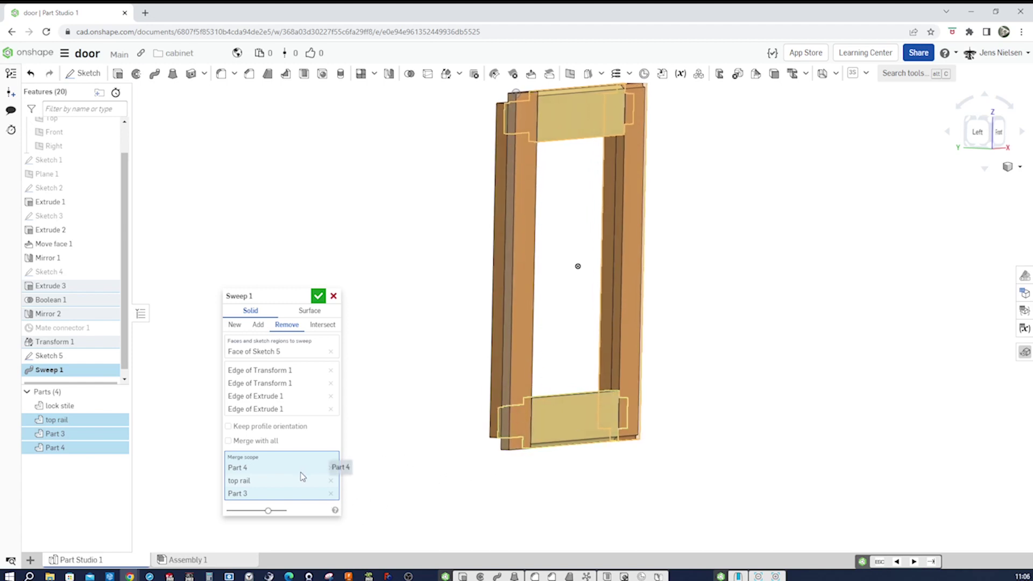
pyautogui.click(526, 345)
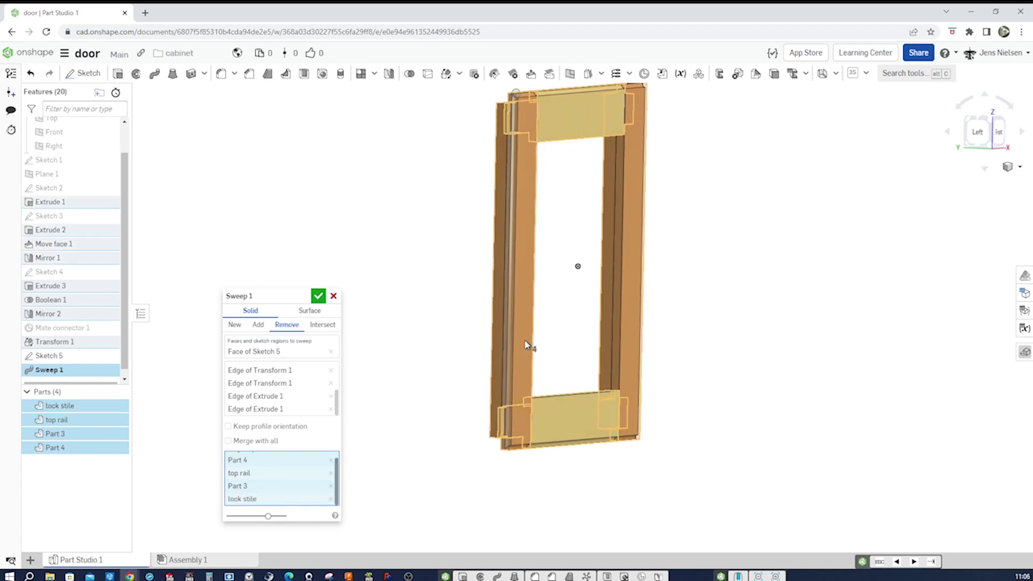
pyautogui.click(319, 297)
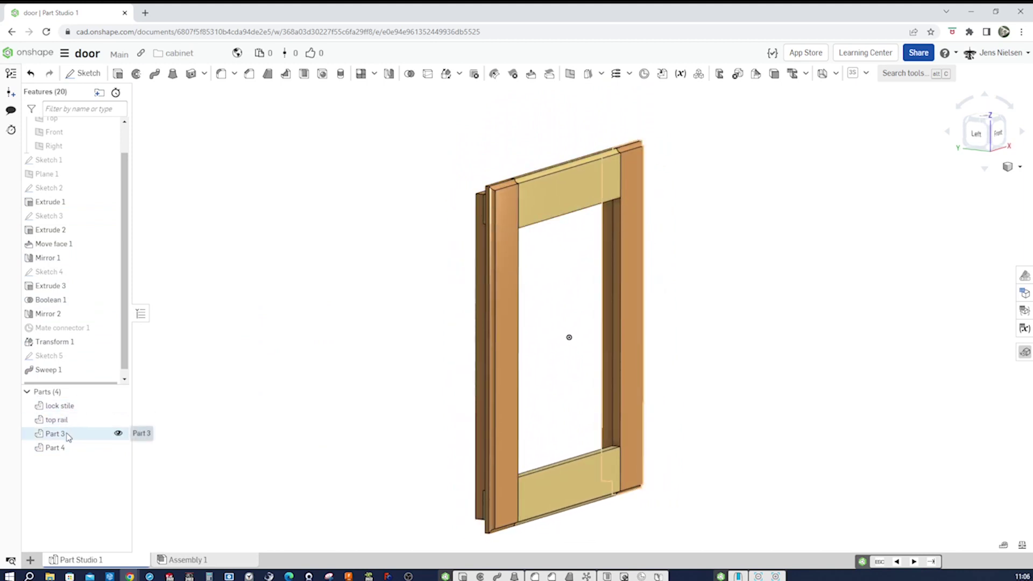
# Check which stile Part 3 is and rename it hinge stile
pyautogui.click(118, 434)
pyautogui.click(118, 434)
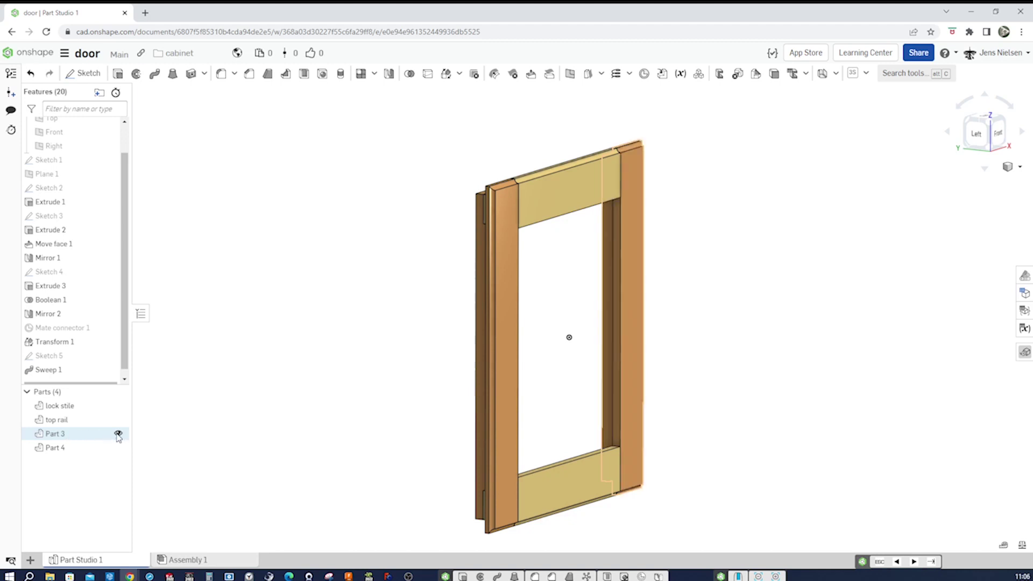
pyautogui.rightClick(63, 435)
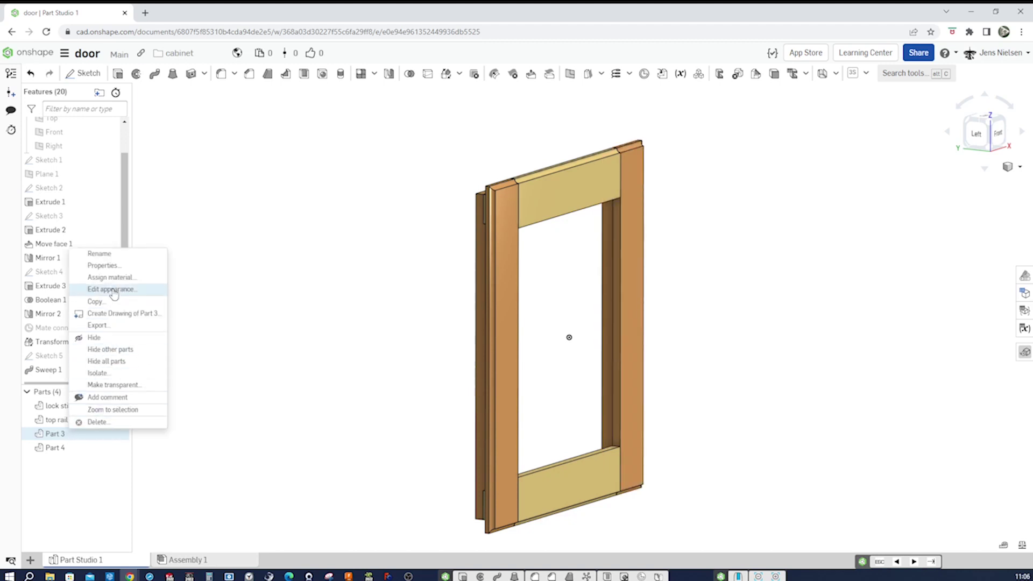
pyautogui.click(119, 258)
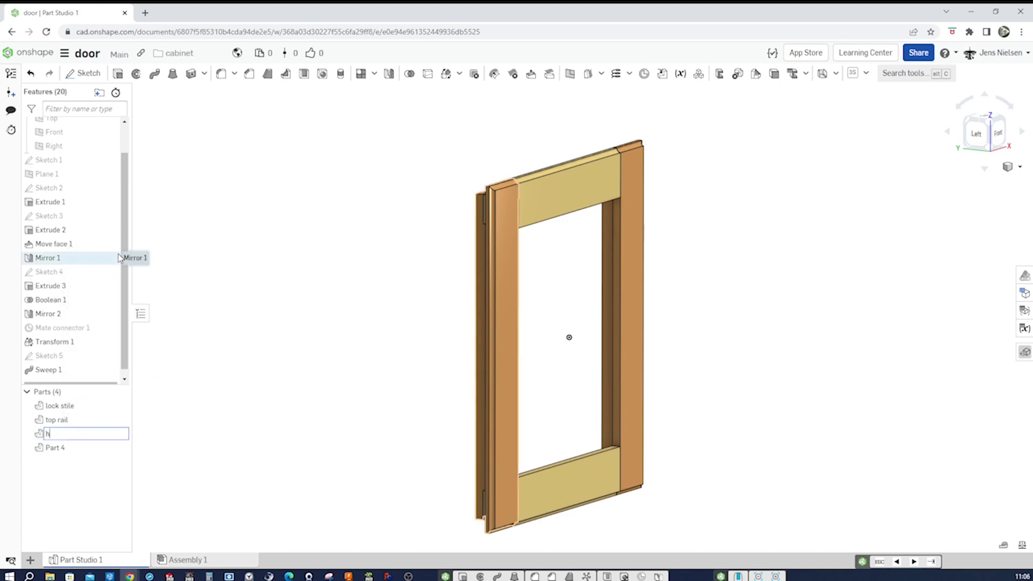
pyautogui.press('Return')
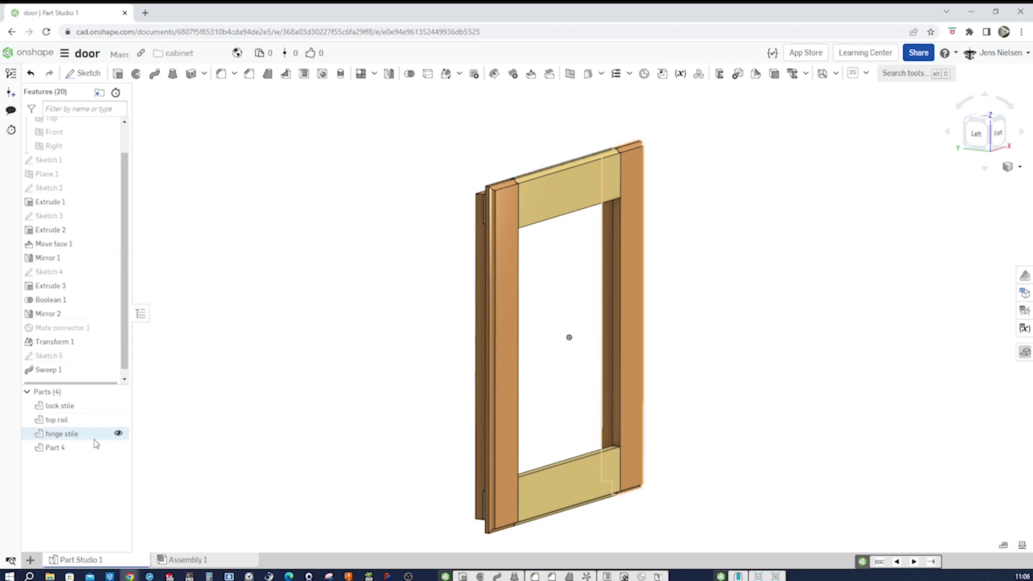
# Rename Part 4 as bottom rail
pyautogui.rightClick(64, 451)
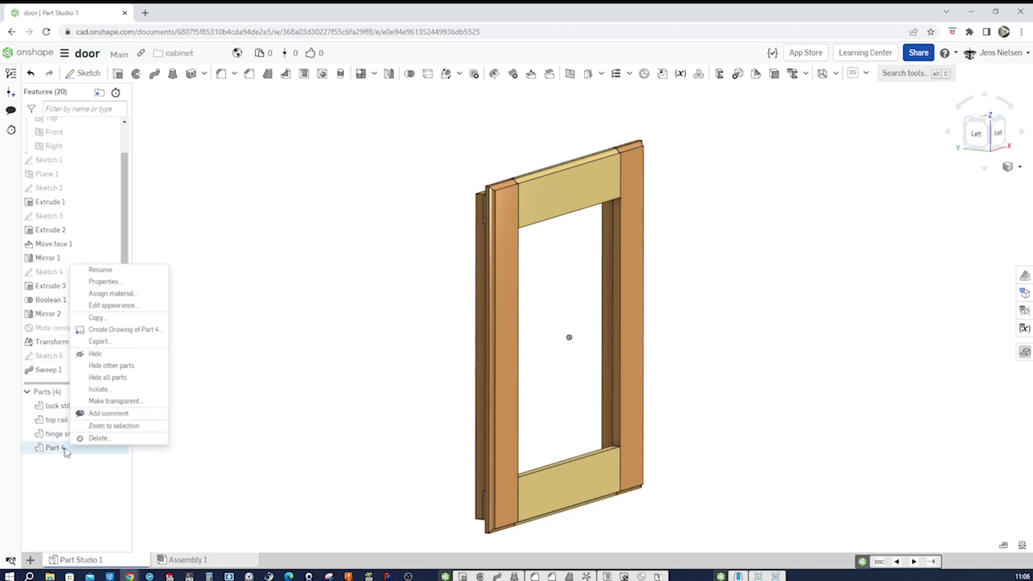
pyautogui.click(106, 270)
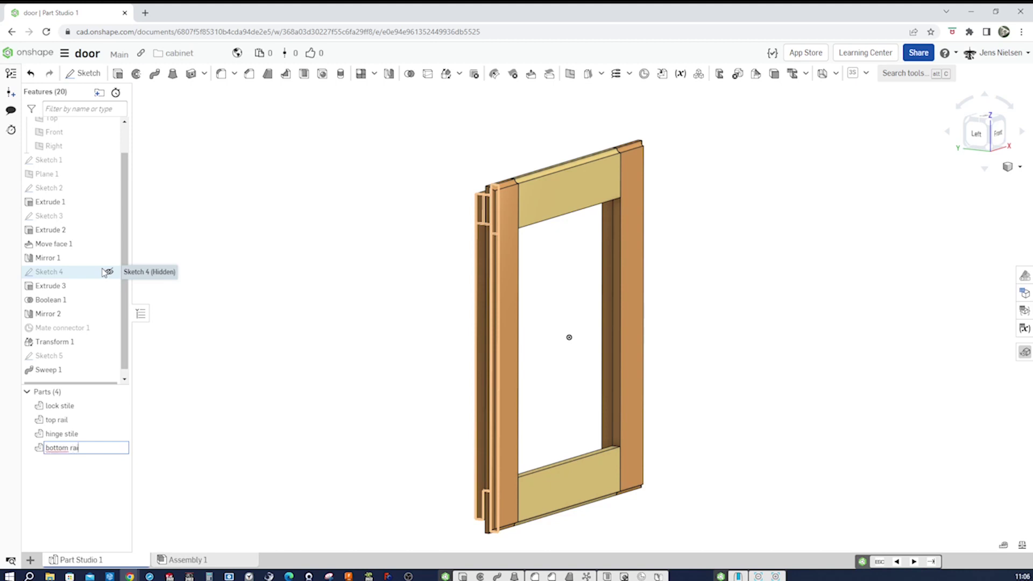
pyautogui.press('Return')
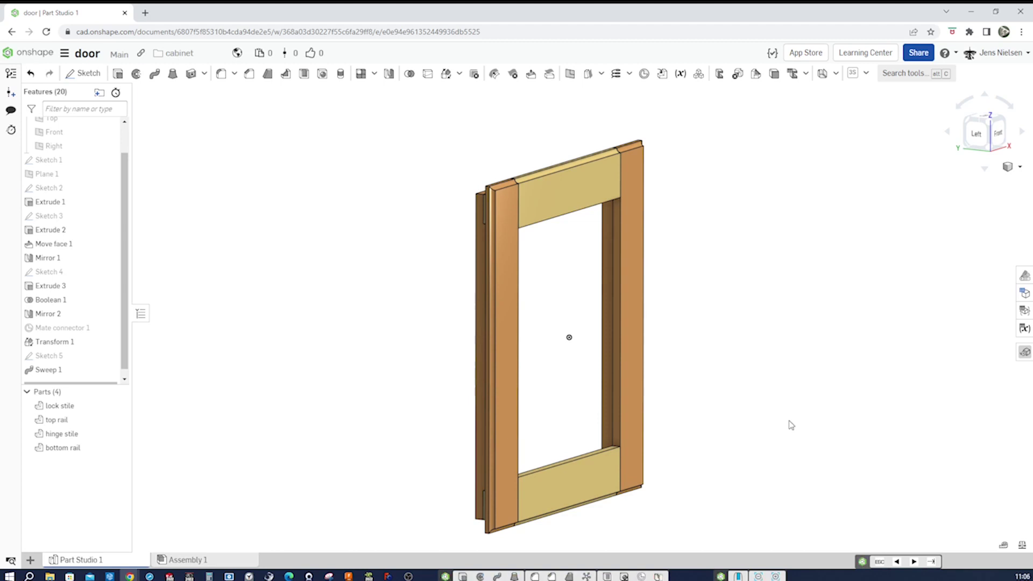
# Start a new sketch on the rear face of the hinge stile
pyautogui.press('s')
pyautogui.click(803, 413)
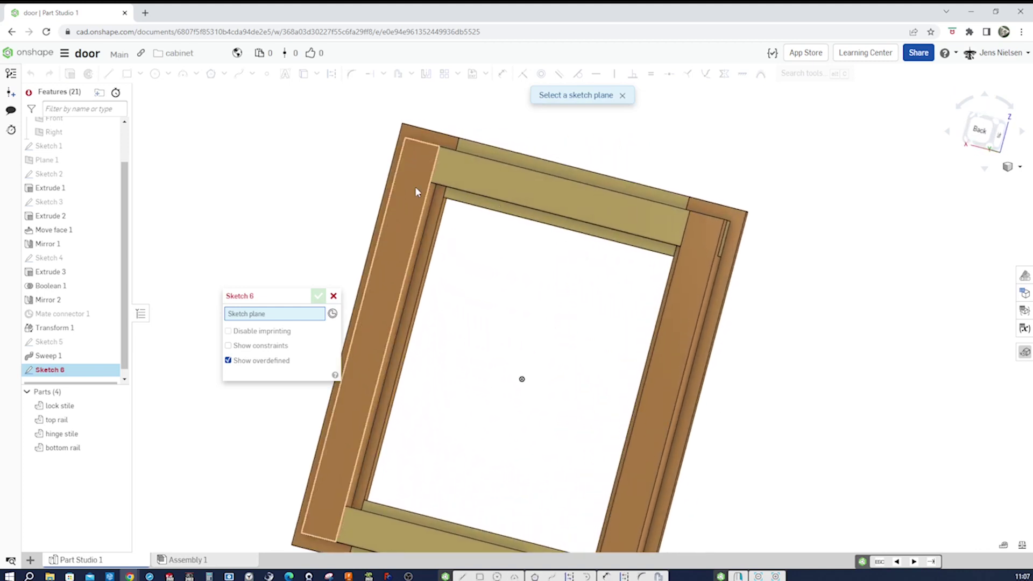
pyautogui.click(415, 187)
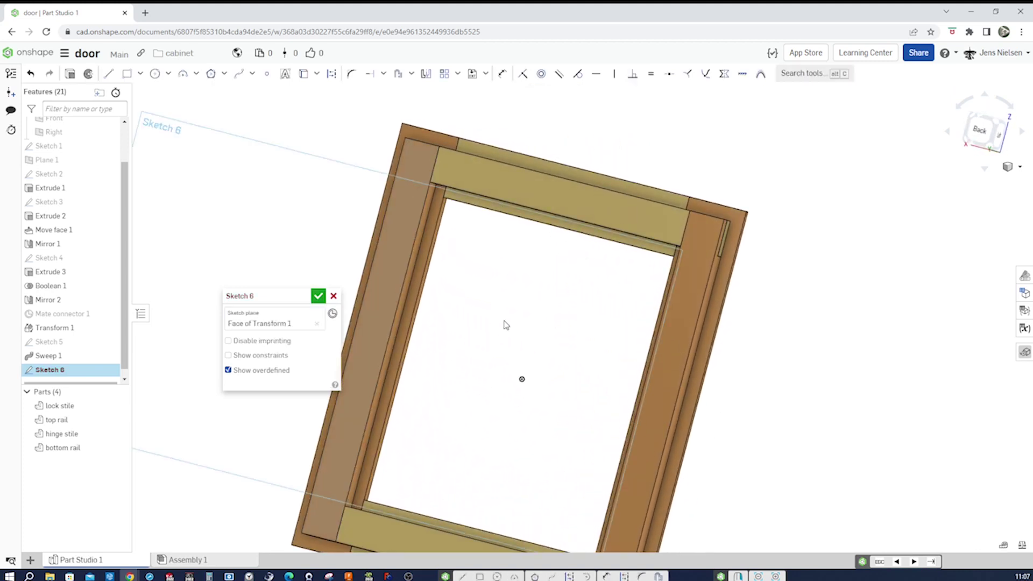
# Project the inner rear edges of both stiles and both rails into the sketch to enclose the door opening, and finish the sketch
pyautogui.press('u')
pyautogui.scroll(5, 491, 233)
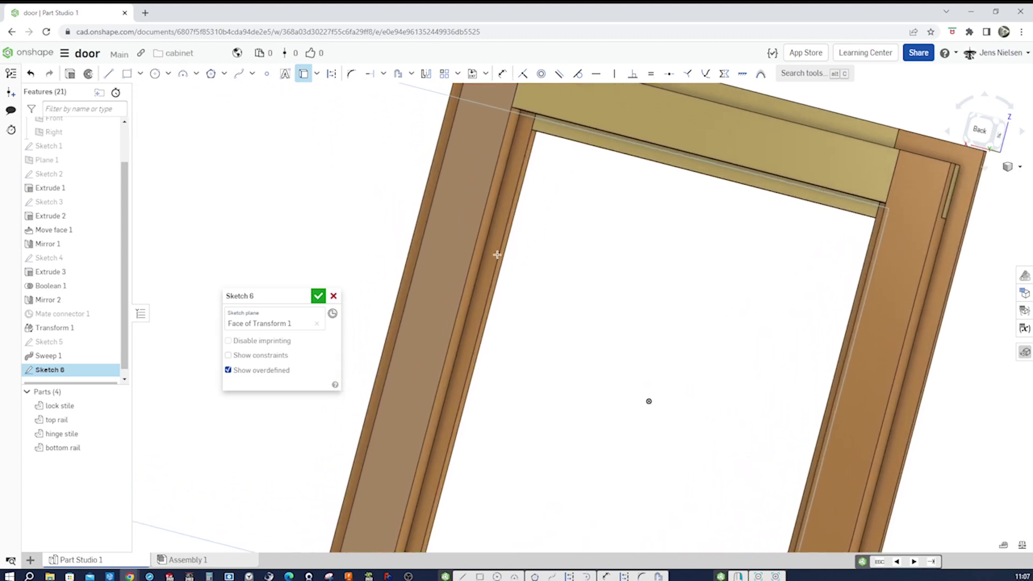
pyautogui.click(482, 261)
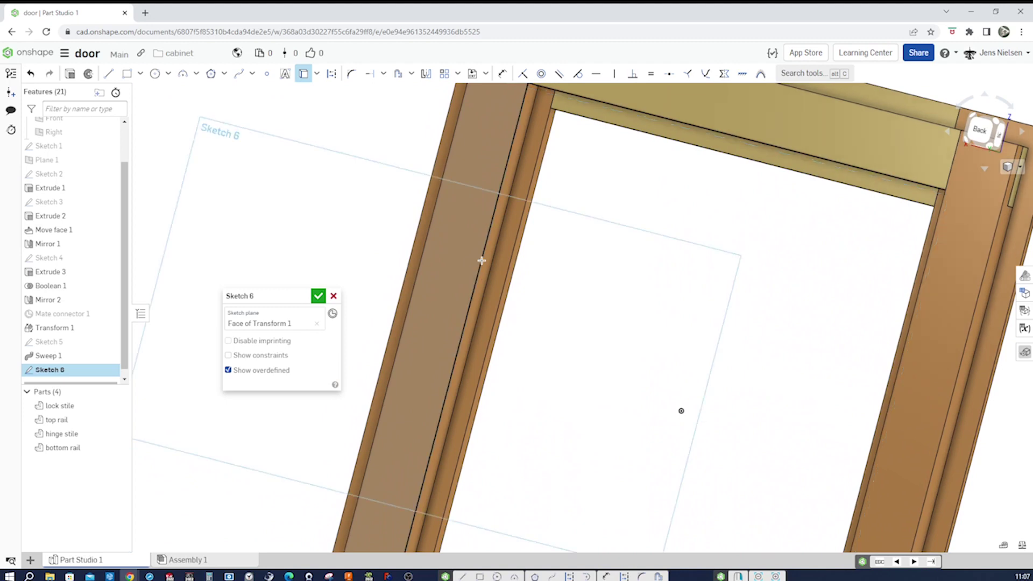
pyautogui.click(894, 389)
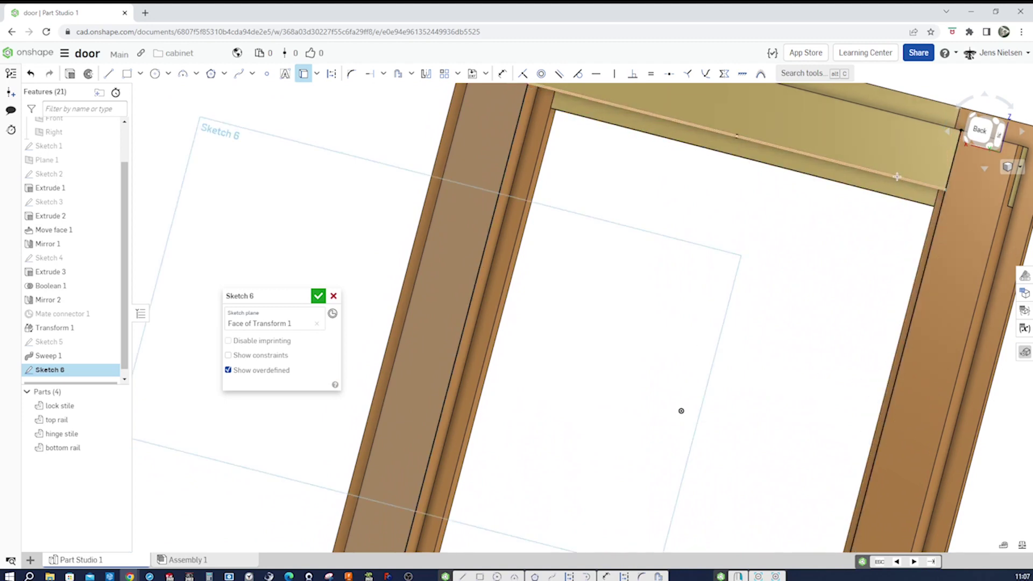
pyautogui.scroll(-3, 897, 178)
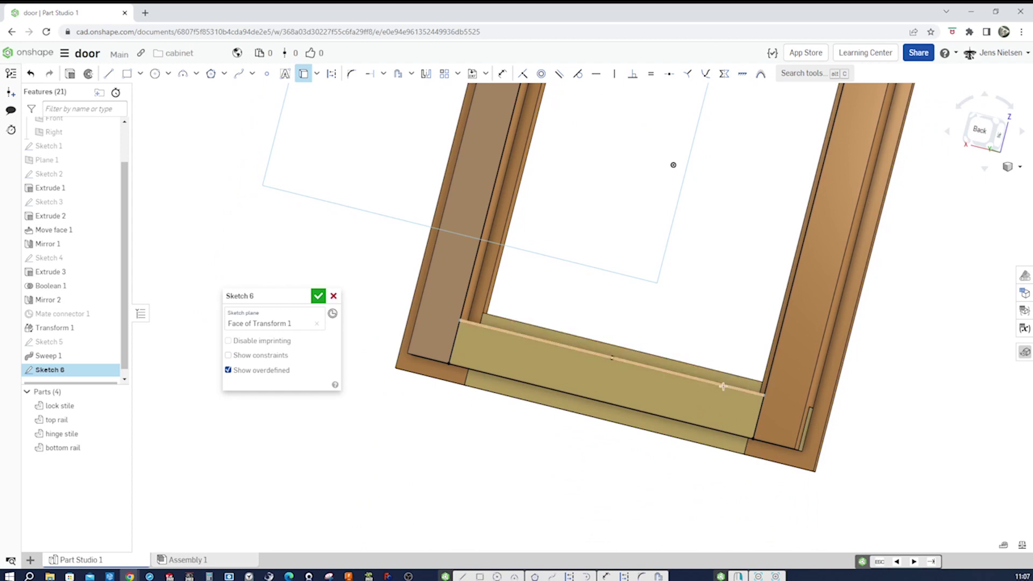
pyautogui.click(723, 386)
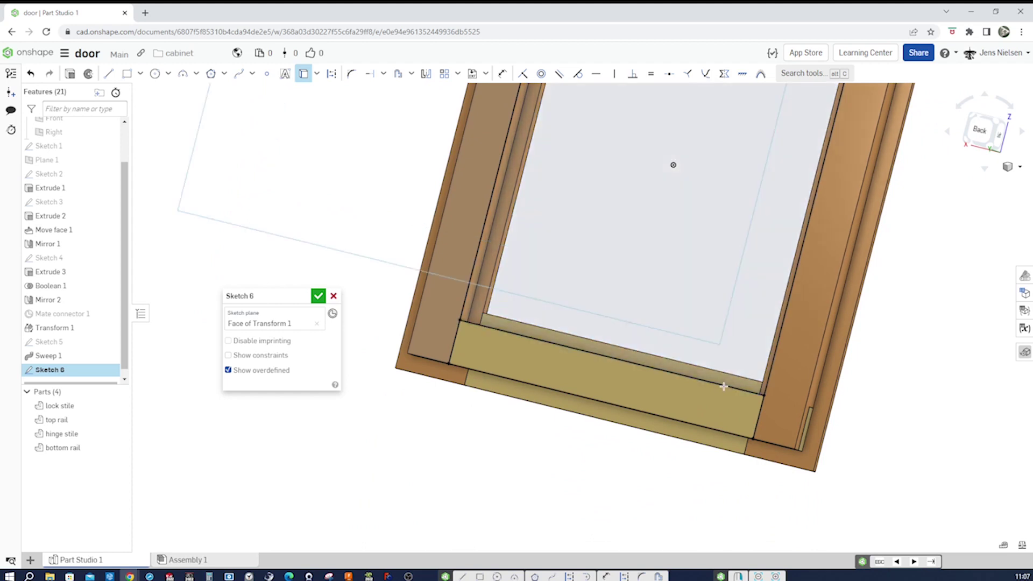
pyautogui.click(318, 296)
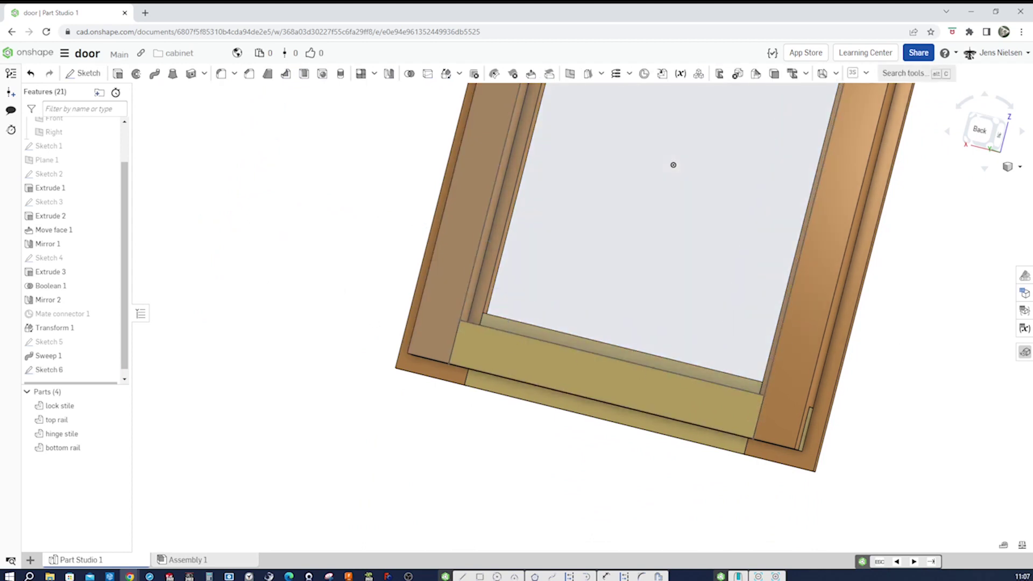
# Start a new solid extrude of the door opening region with a blind starting offset of 8 mm
pyautogui.click(118, 73)
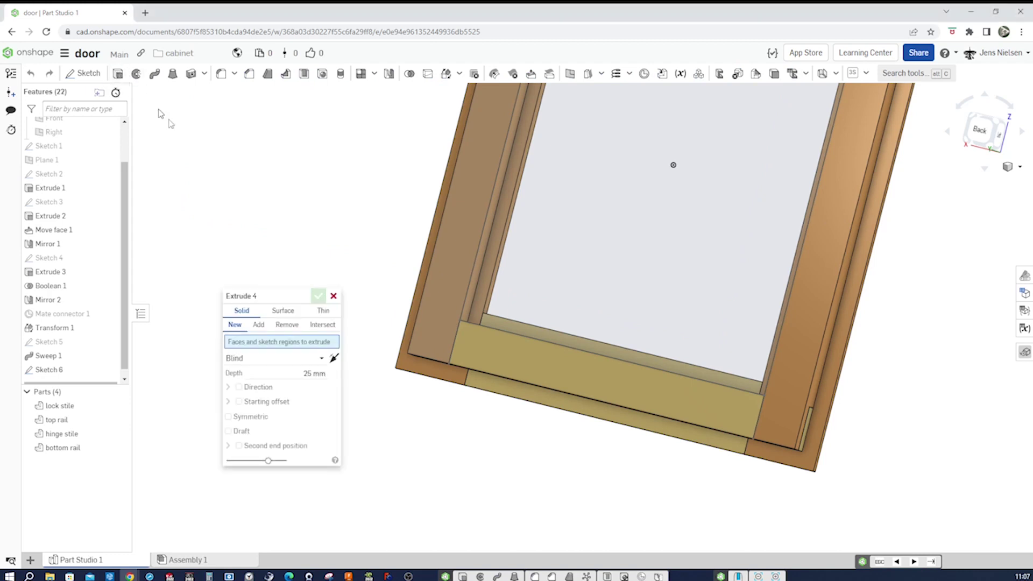
pyautogui.click(543, 239)
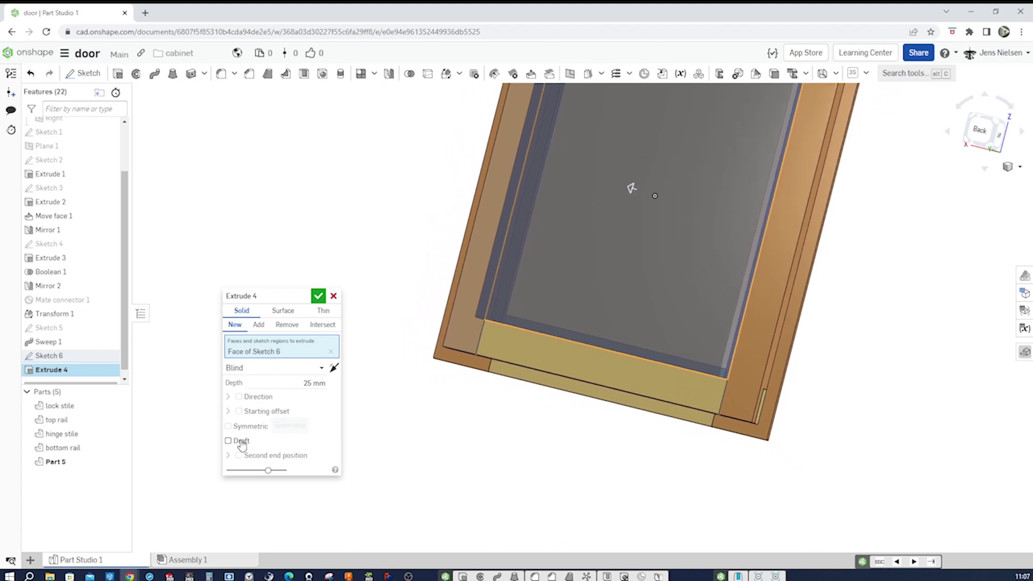
pyautogui.click(239, 411)
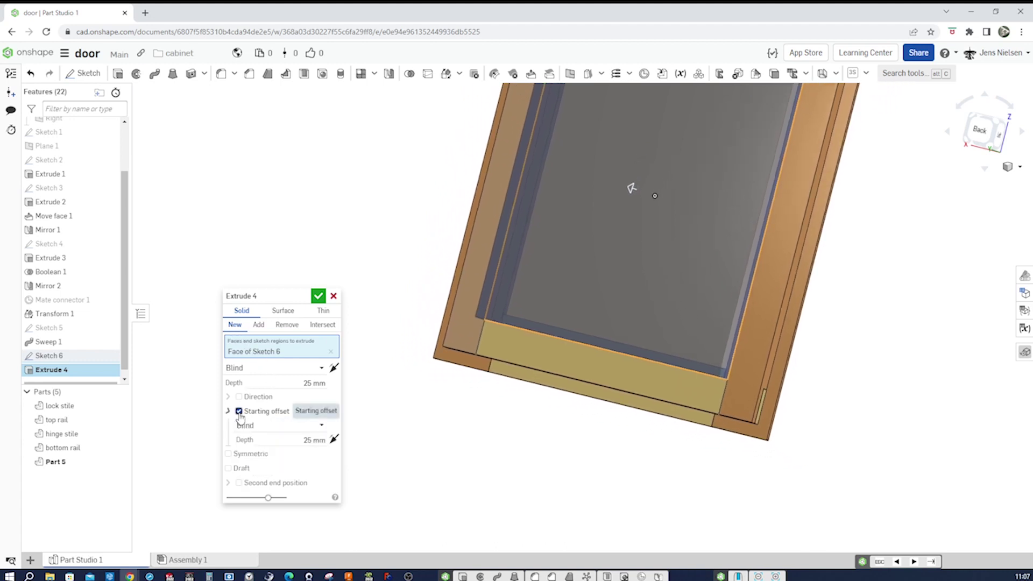
pyautogui.click(315, 440)
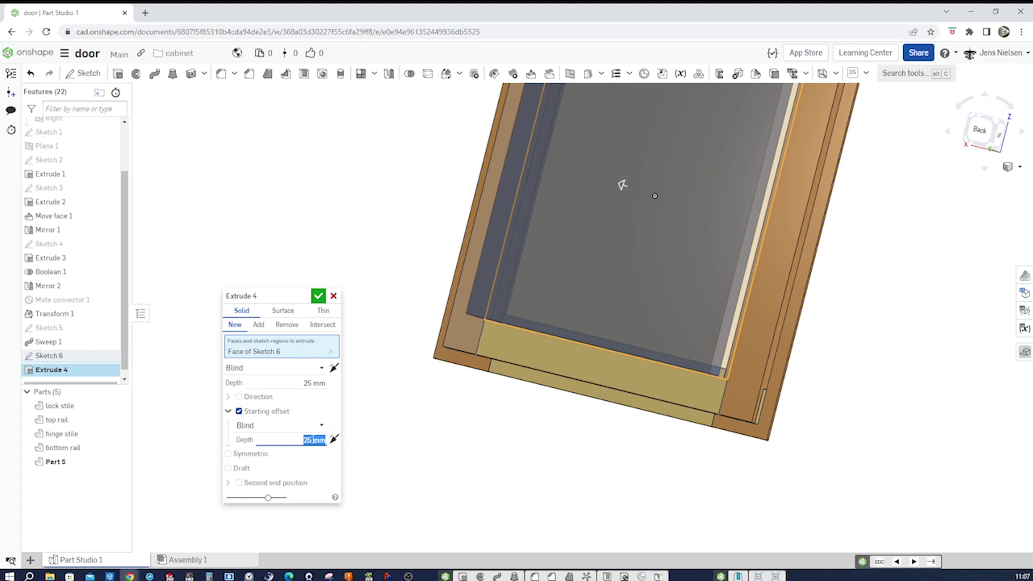
pyautogui.press('Tab')
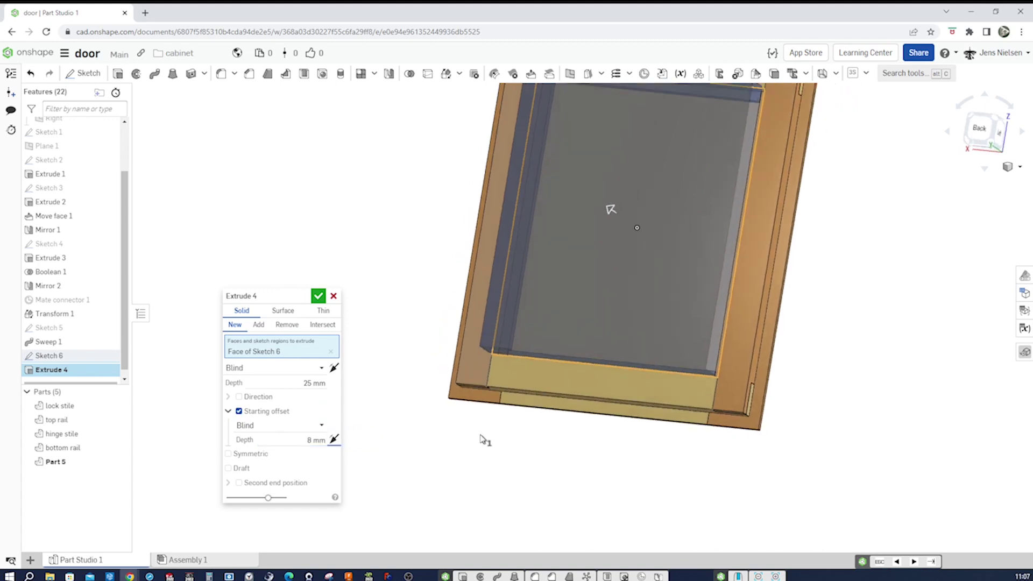
# Reverse both the starting offset direction and the extrude direction of the panel so they point towards the door's front
pyautogui.click(335, 442)
pyautogui.moveTo(820, 402); pyautogui.dragTo(772, 393, button='right')
pyautogui.click(335, 370)
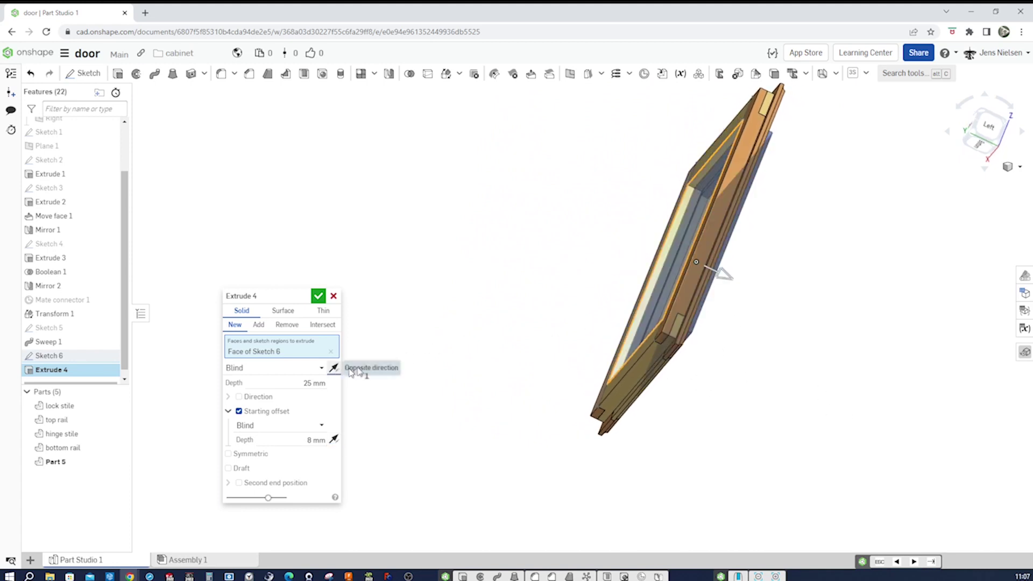
pyautogui.moveTo(471, 360); pyautogui.dragTo(406, 342, button='right')
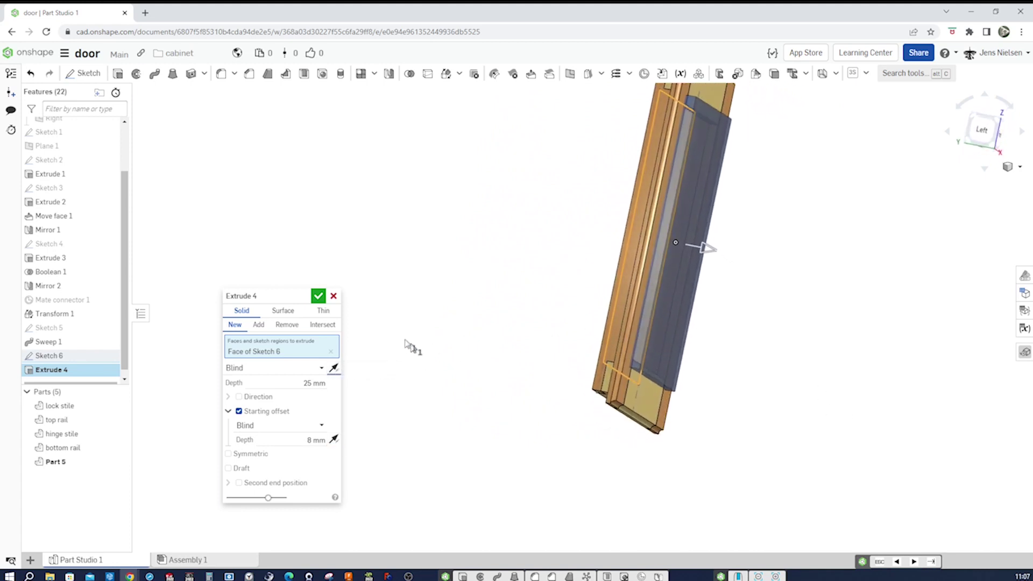
# End the panel extrude up to the bottom rail's front face and finish the extrude
pyautogui.click(321, 370)
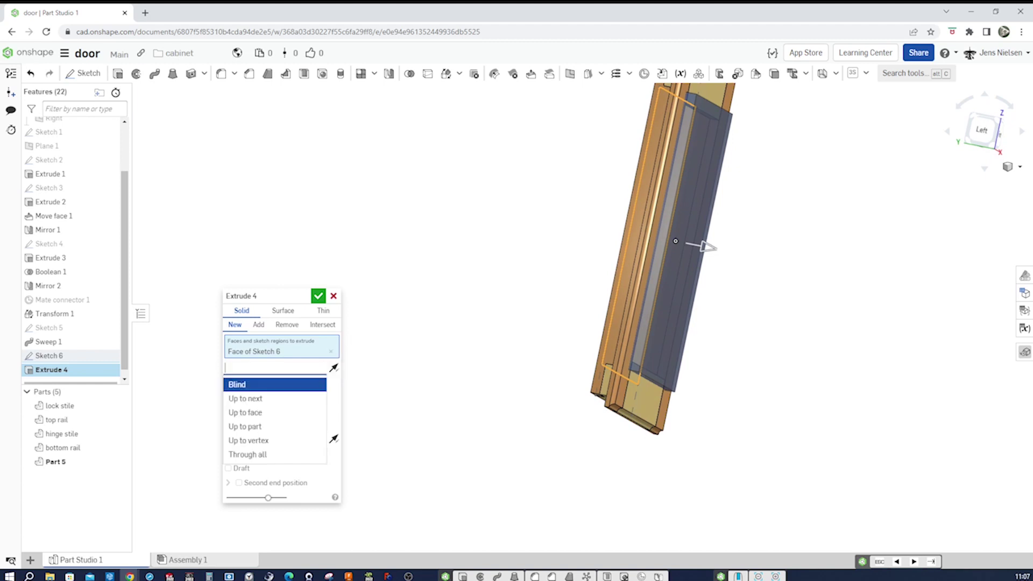
pyautogui.click(269, 412)
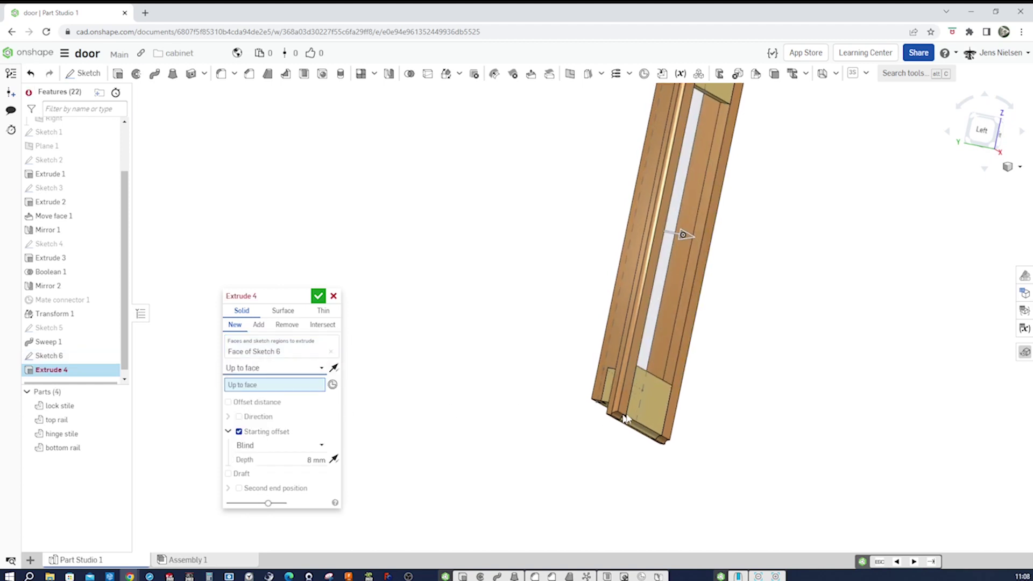
pyautogui.click(667, 419)
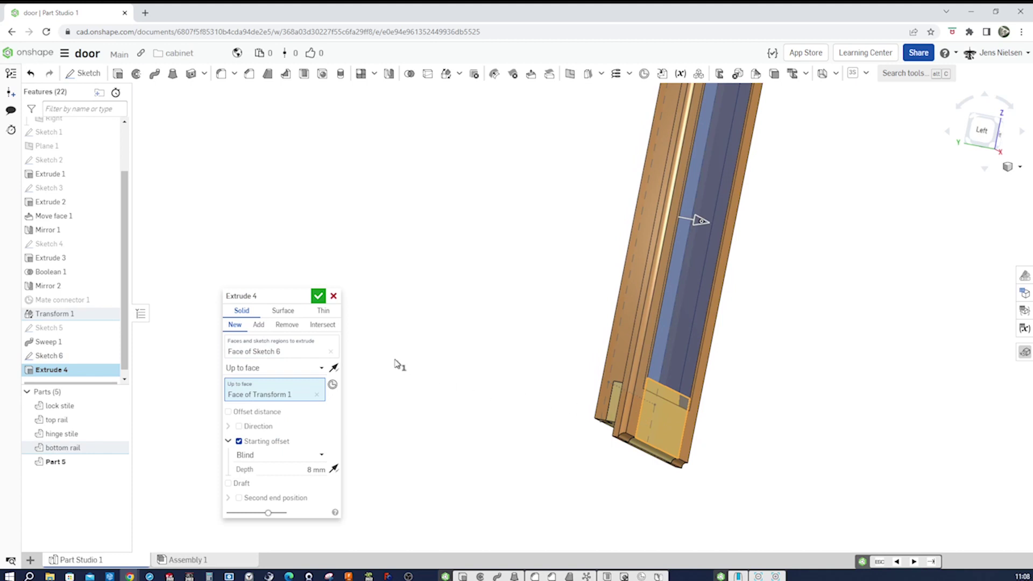
pyautogui.click(318, 296)
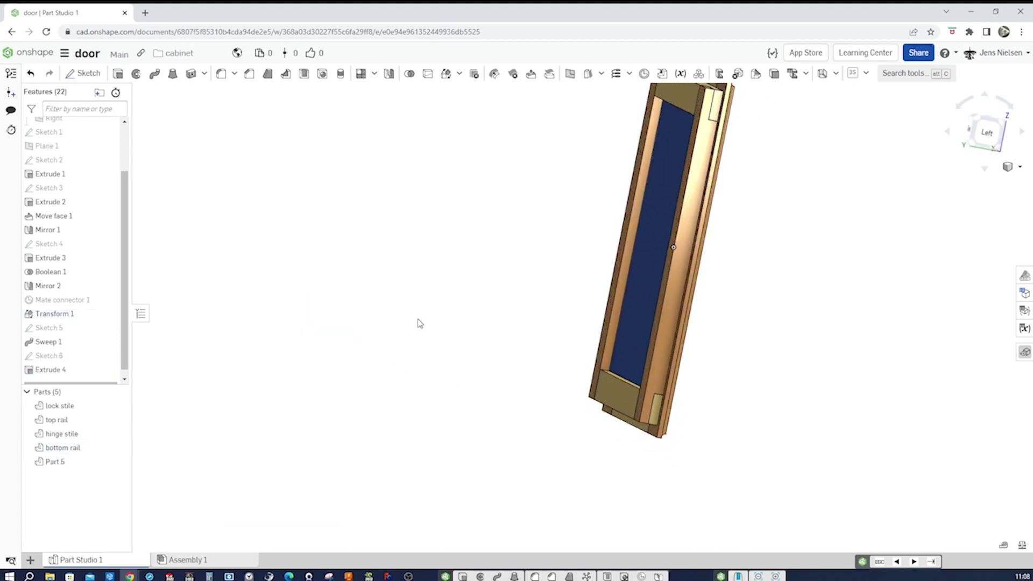
# Rename the newly extruded part as panel and change its appearance to an orange palette colour
pyautogui.rightClick(64, 463)
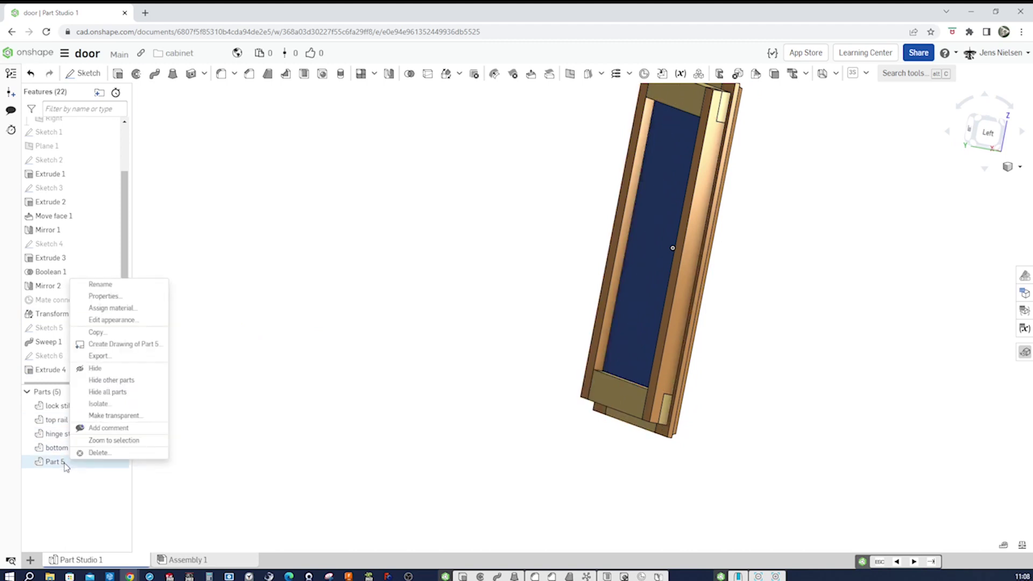
pyautogui.click(113, 289)
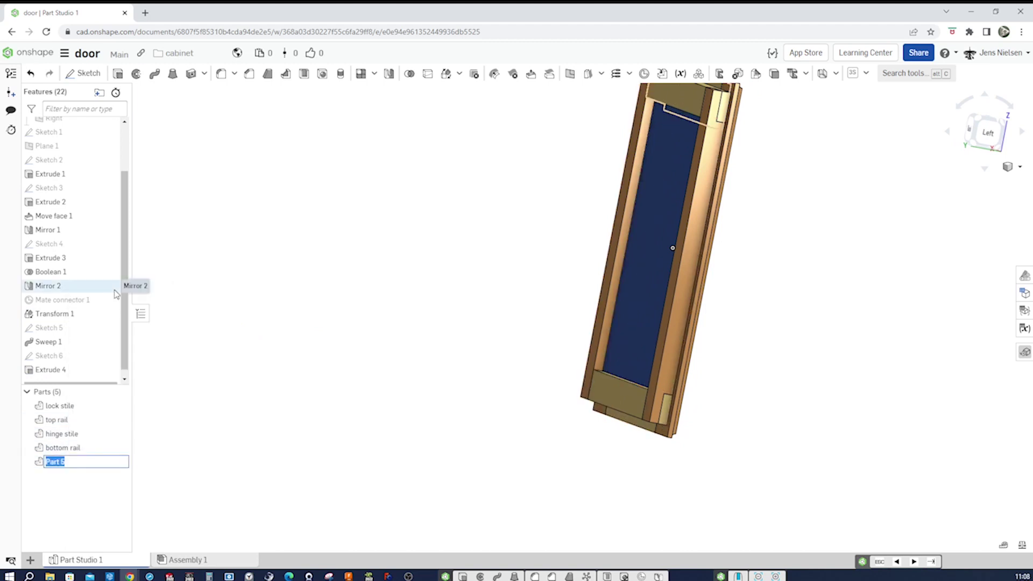
pyautogui.press('Return')
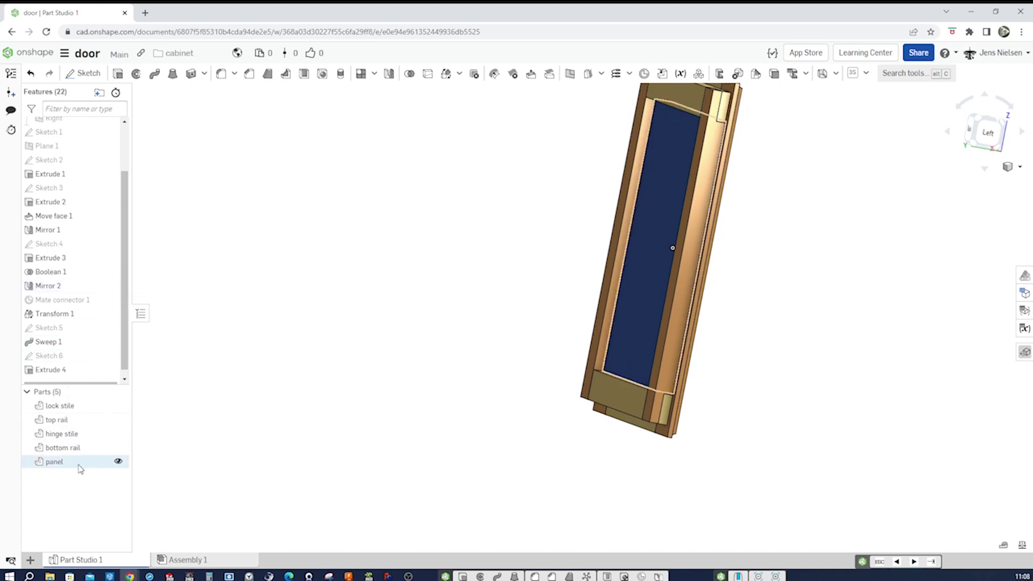
pyautogui.rightClick(75, 466)
pyautogui.click(125, 321)
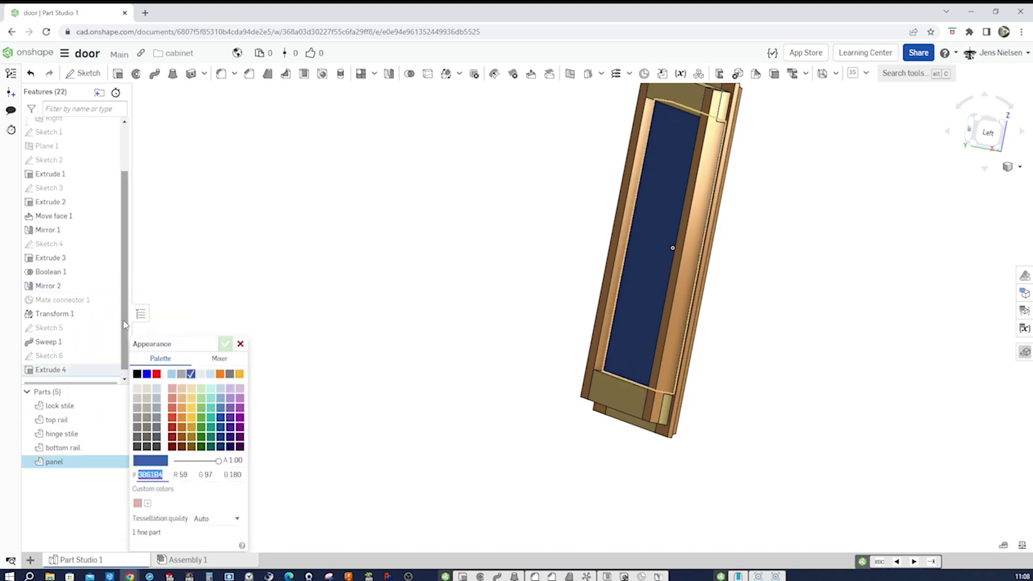
pyautogui.click(186, 419)
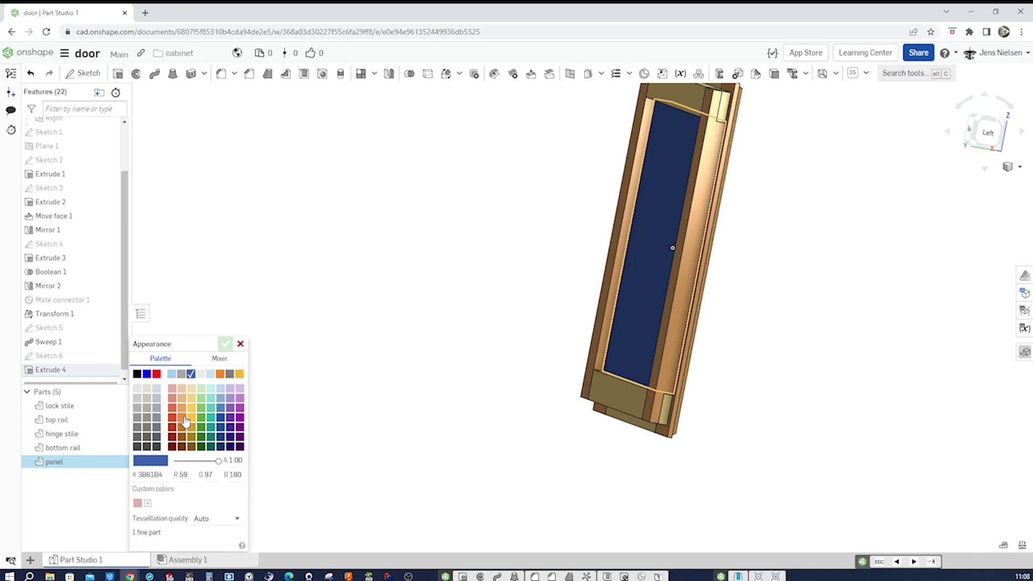
pyautogui.click(225, 344)
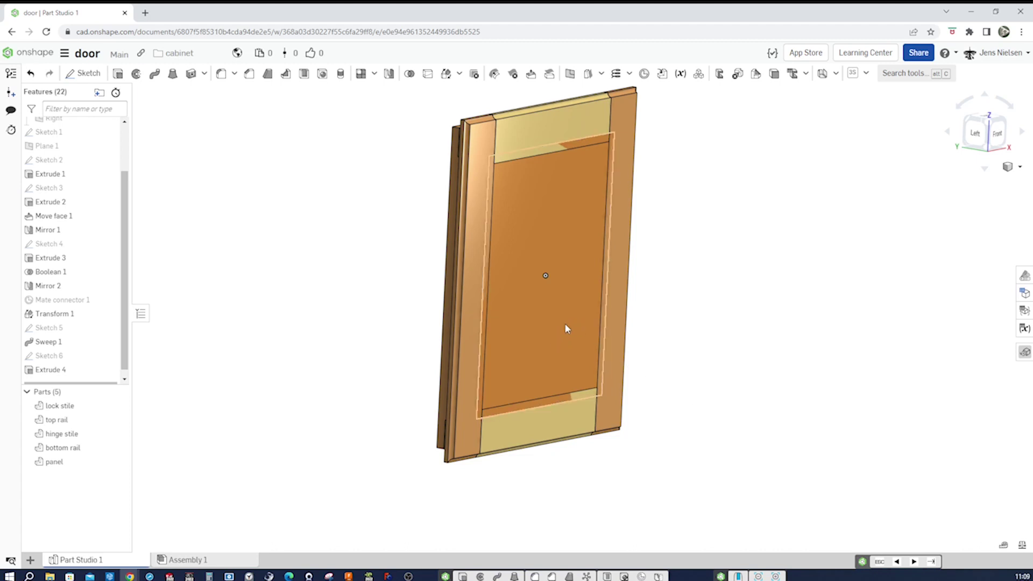
# Start a new sketch on the Top plane
pyautogui.scroll(2, 115, 200)
pyautogui.scroll(2, 104, 170)
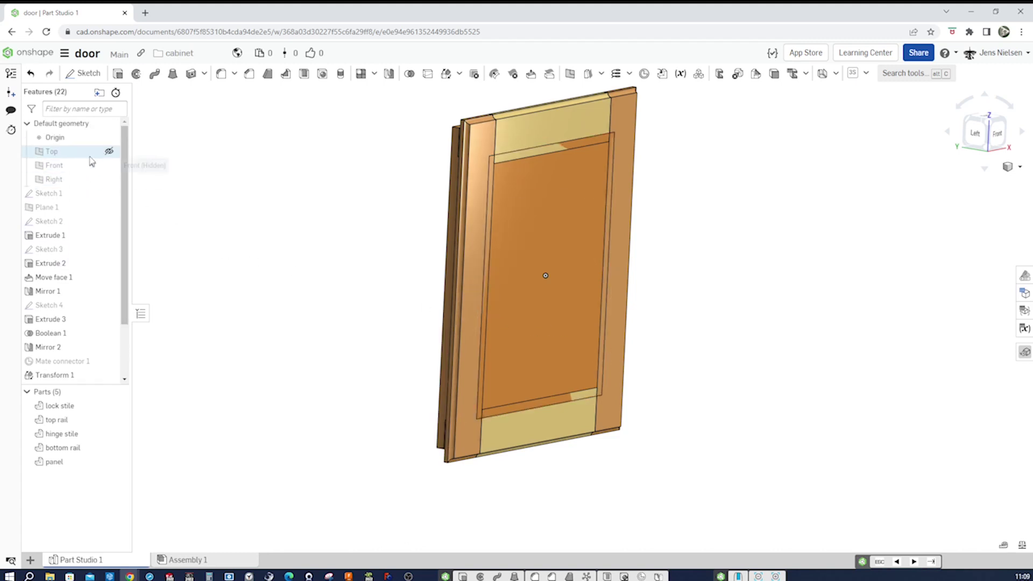
pyautogui.click(100, 157)
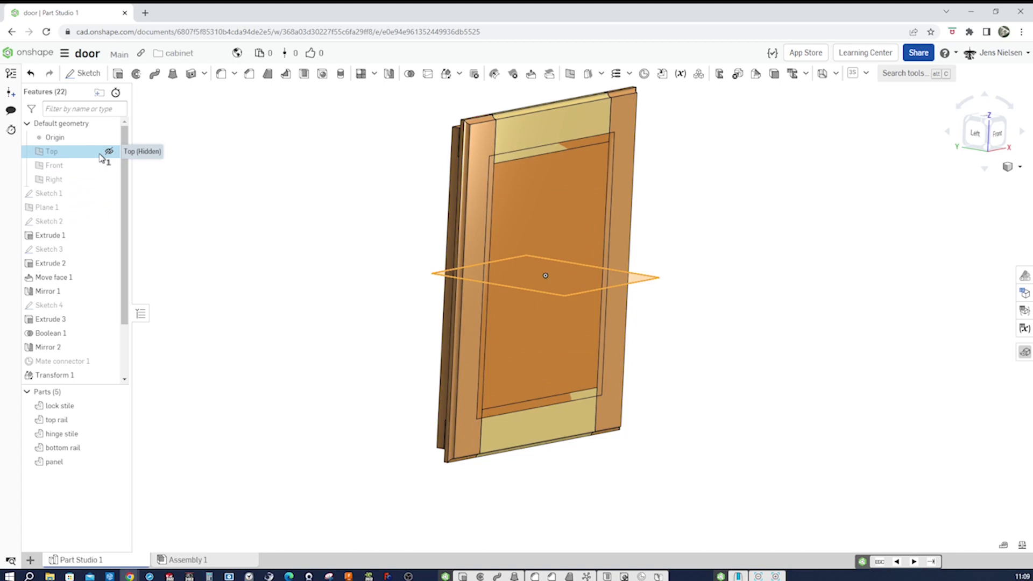
pyautogui.rightClick(101, 156)
pyautogui.click(111, 154)
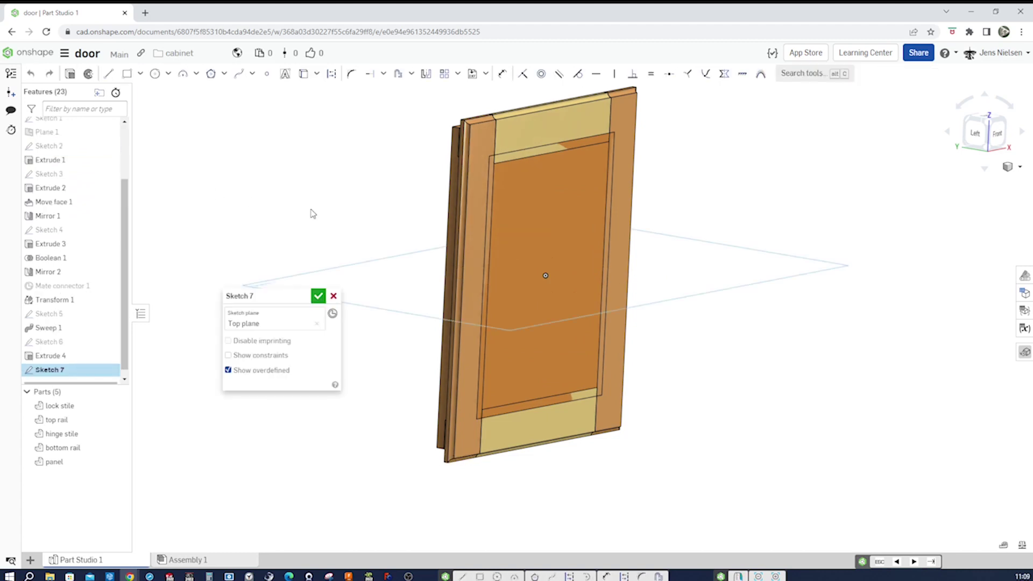
pyautogui.press('n')
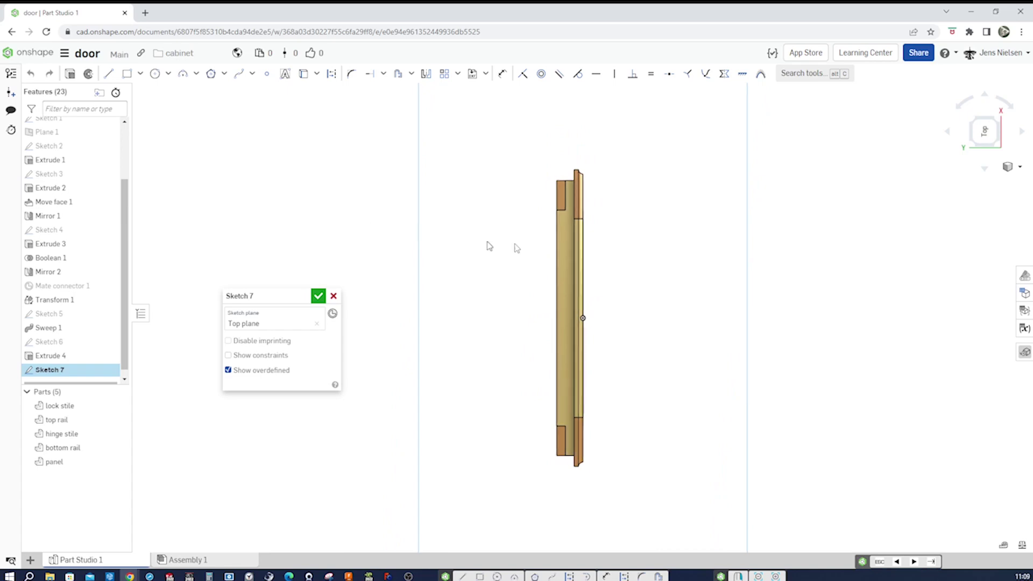
pyautogui.click(974, 146)
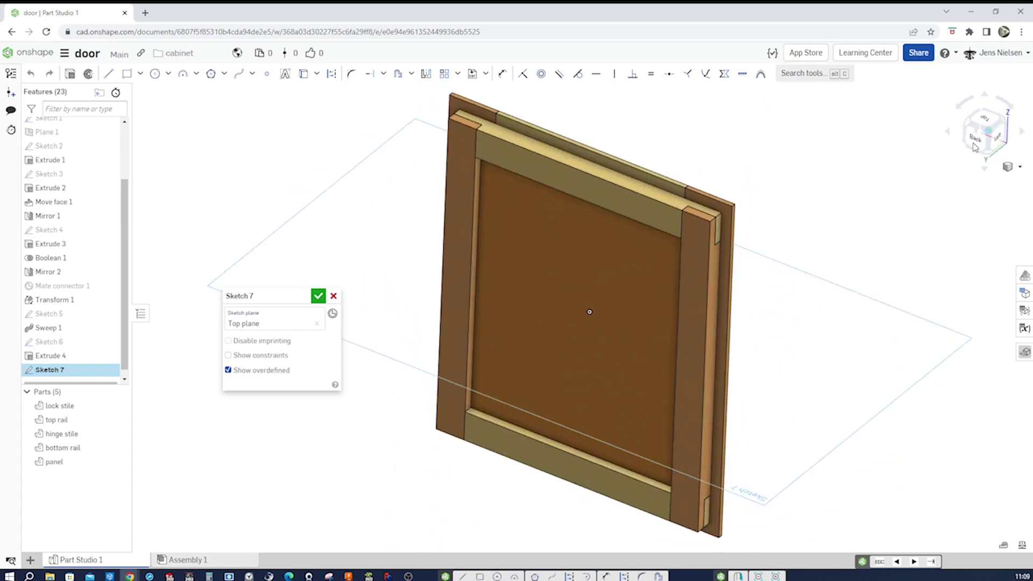
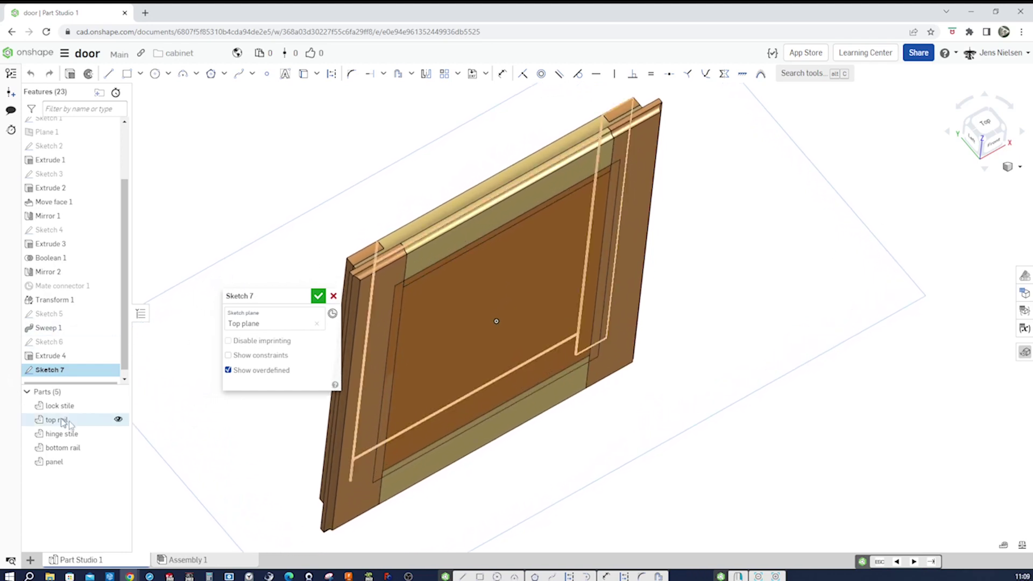
# Hide the lock stile, hinge stile, top rail and bottom rail so that only the panel shows
pyautogui.click(117, 407)
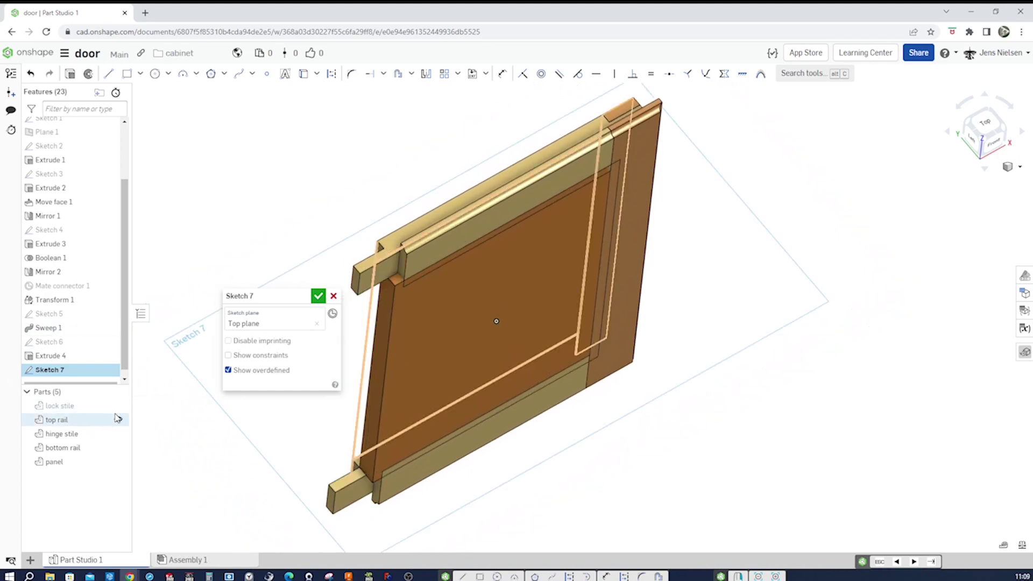
pyautogui.click(118, 434)
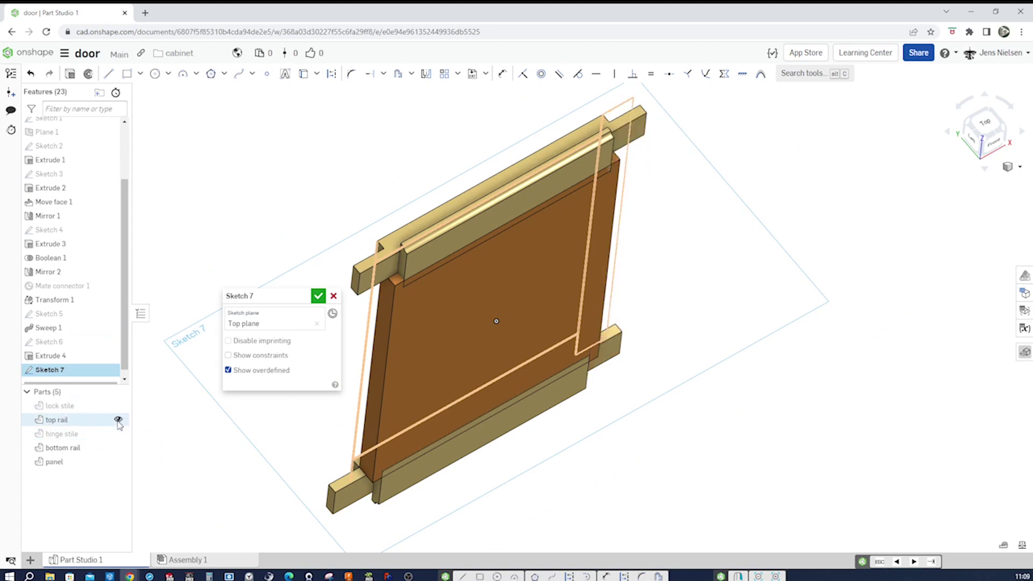
pyautogui.click(117, 420)
pyautogui.click(117, 448)
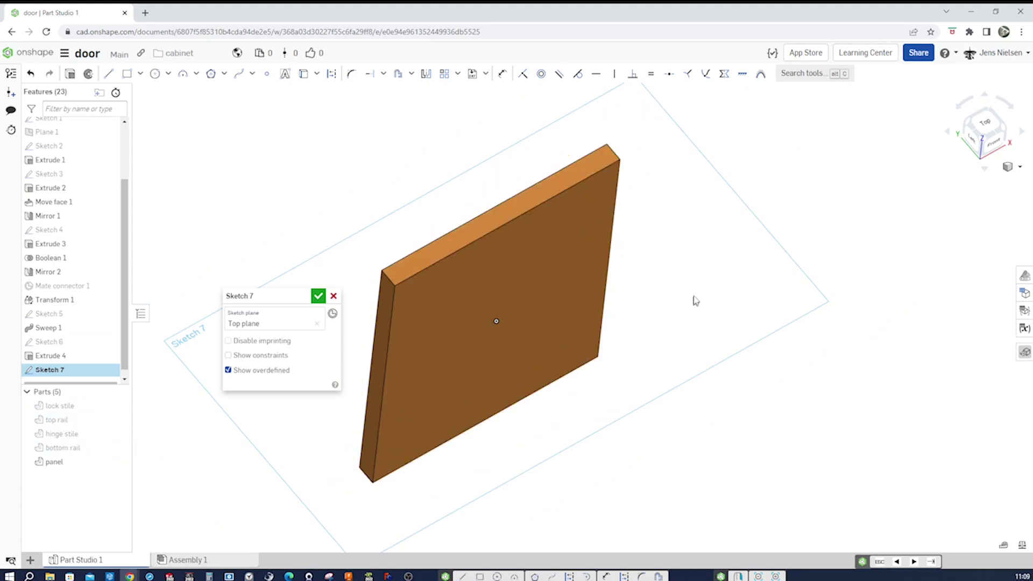
# Project the panel's front face and one side face into the sketch as lines, and hide the panel
pyautogui.press('u')
pyautogui.click(561, 302)
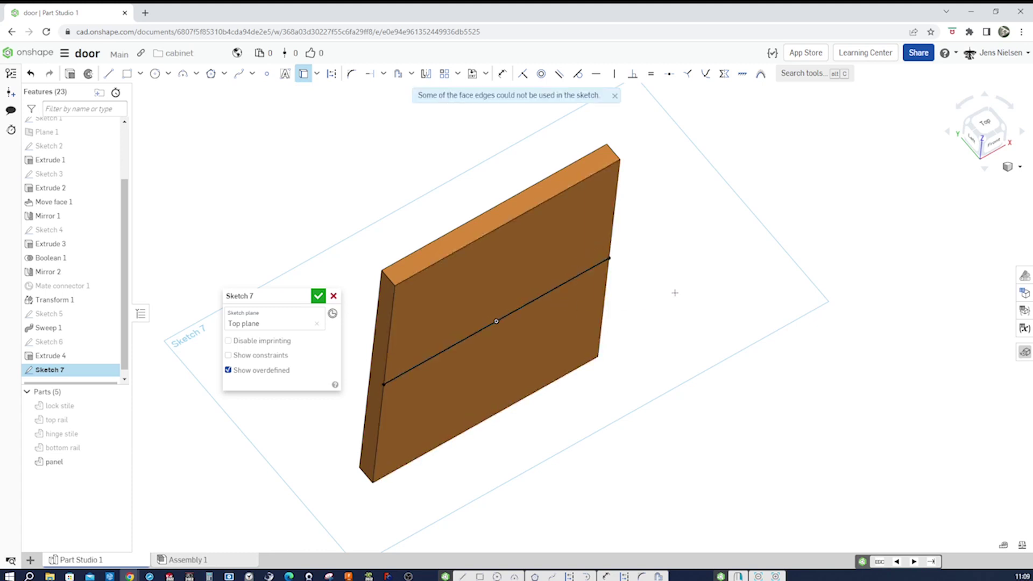
pyautogui.moveTo(672, 291)
pyautogui.mouseDown(button='right')
pyautogui.moveTo(711, 274)
pyautogui.moveTo(703, 241)
pyautogui.mouseUp(button='right')
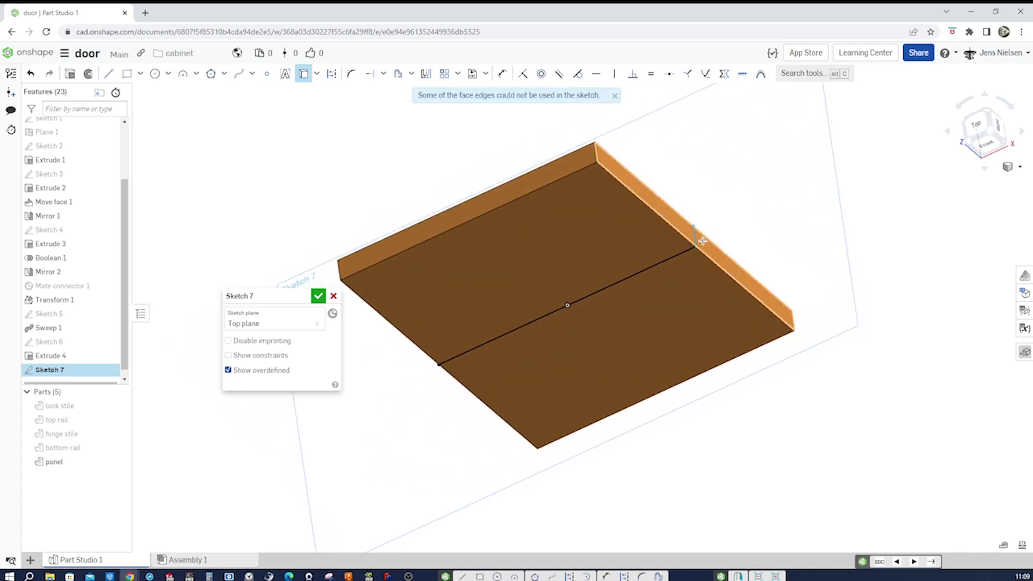
pyautogui.press('n')
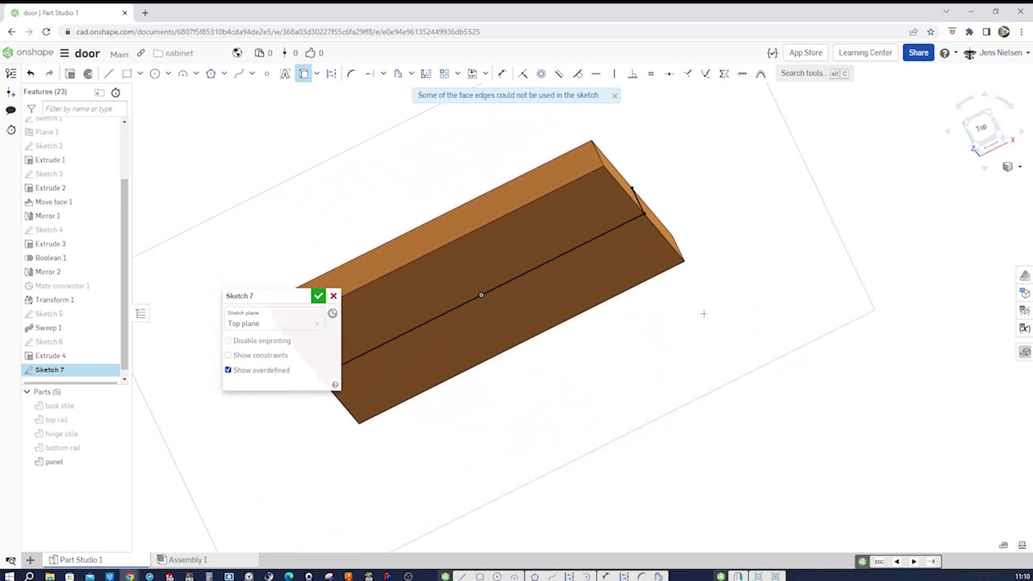
pyautogui.click(117, 462)
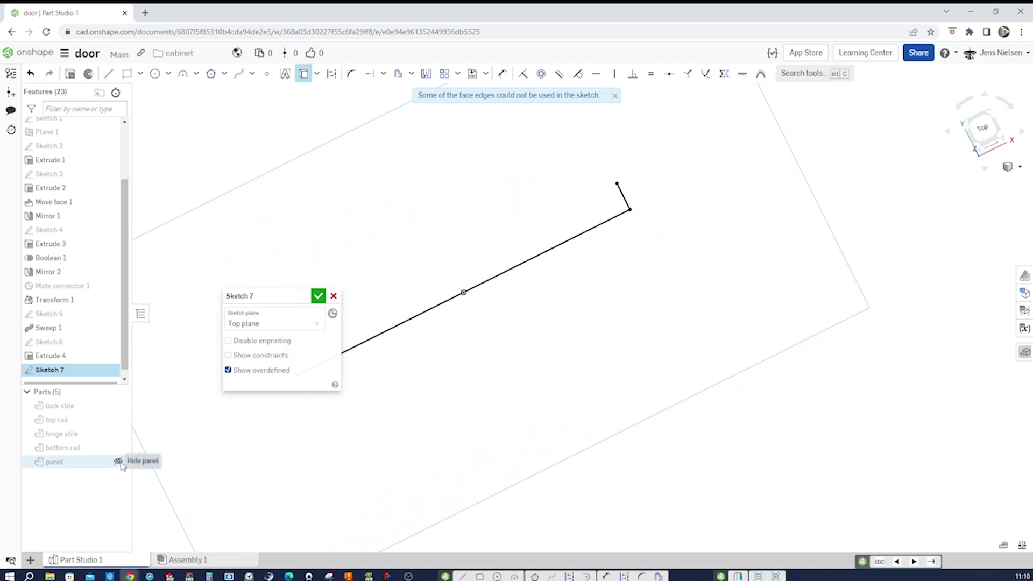
# Draw a slanted line from the projected short side line inward, ending just short of the long front line
pyautogui.scroll(4, 569, 335)
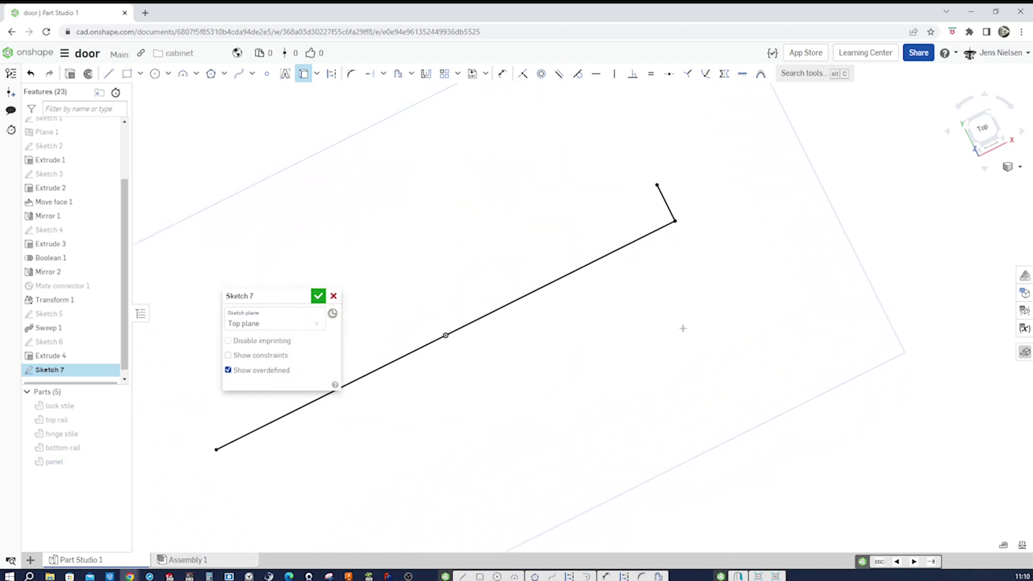
pyautogui.press('l')
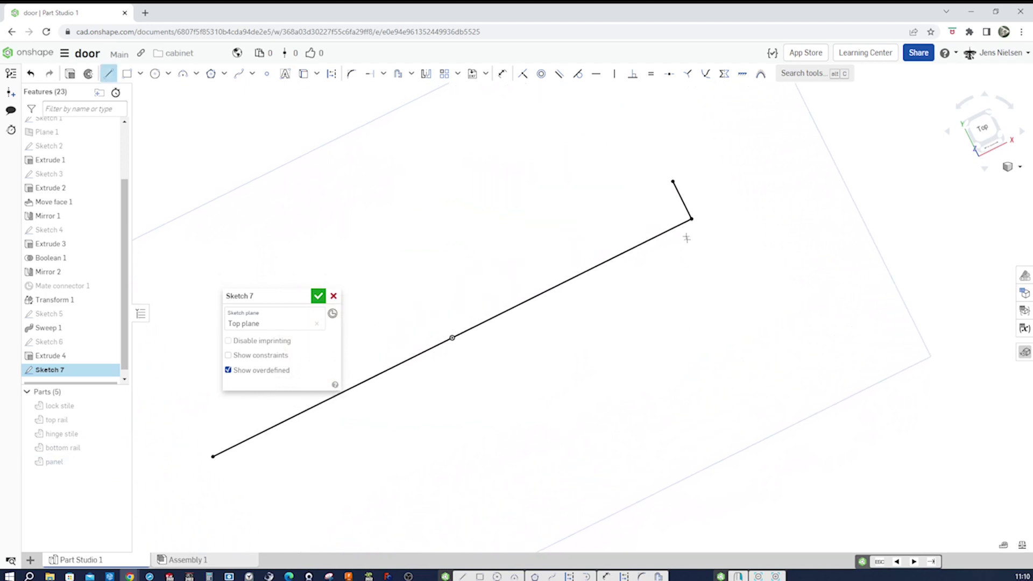
pyautogui.click(677, 189)
pyautogui.click(598, 240)
# Draw a three-point arc from the slanted line's inner end to the long front line, closing the profile
pyautogui.press('s')
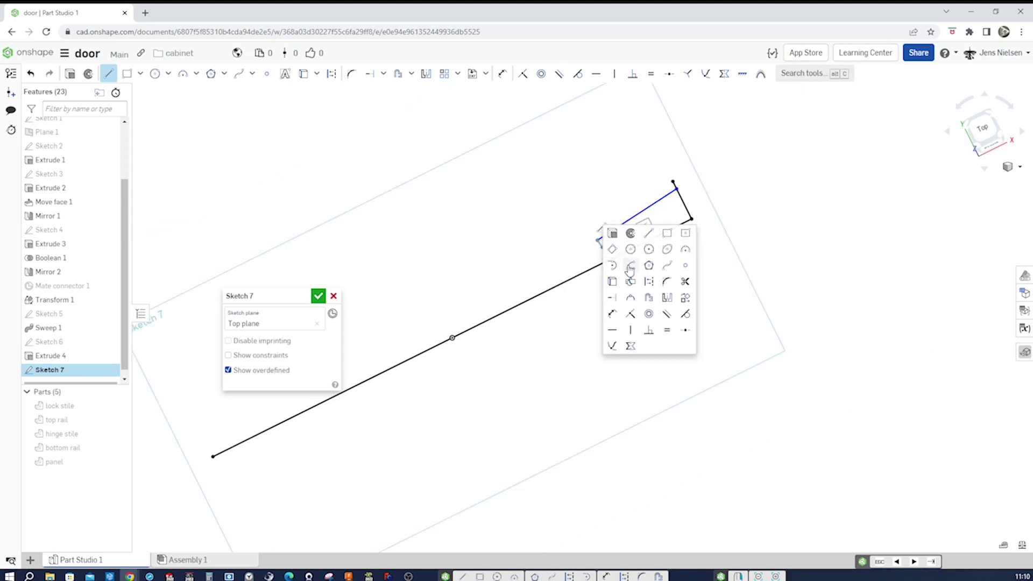
pyautogui.click(686, 249)
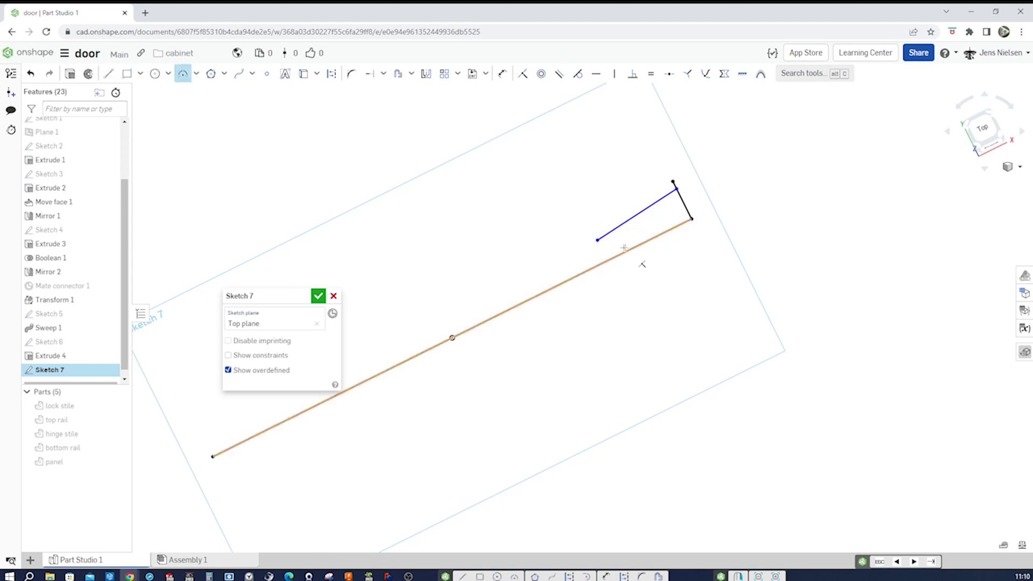
pyautogui.click(590, 268)
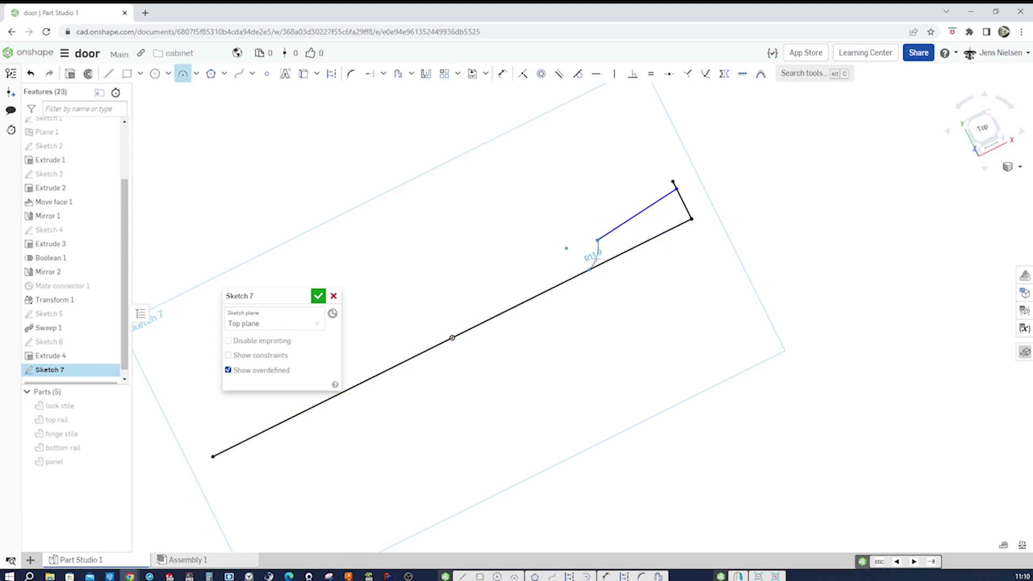
pyautogui.click(594, 258)
pyautogui.press('Escape')
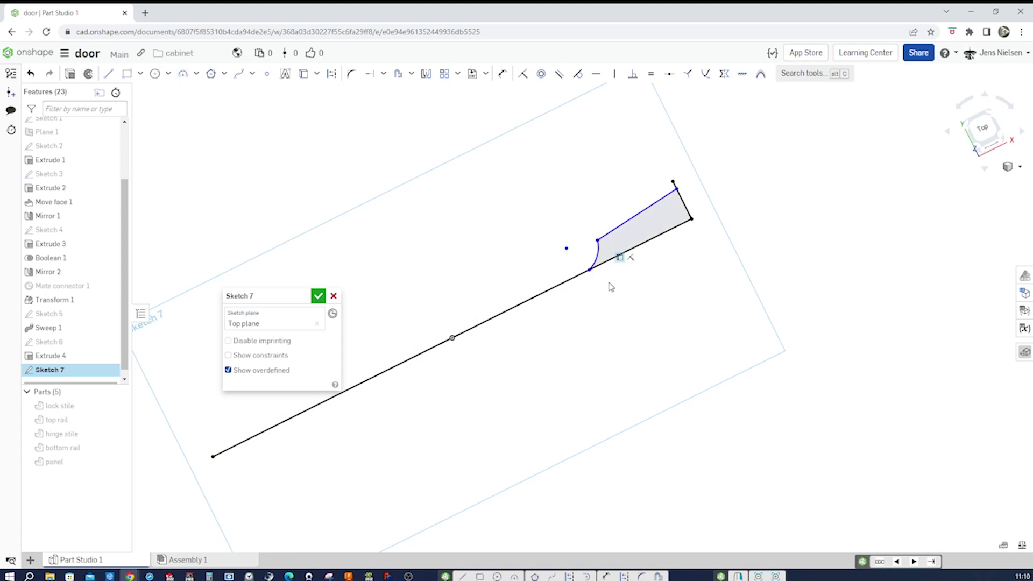
# Dimension the profile's arc with a radius of 6 mm
pyautogui.scroll(3, 611, 286)
pyautogui.press('u')
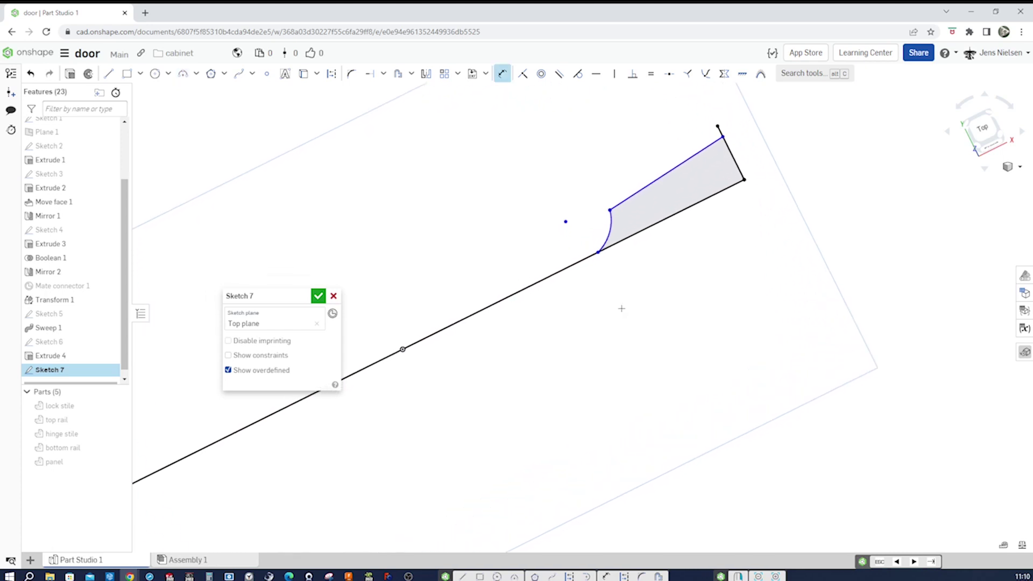
pyautogui.click(607, 232)
pyautogui.click(621, 254)
pyautogui.write('6')
pyautogui.press('Return')
# Dimension the angle between the slanted line and the short side line as 88°
pyautogui.scroll(2, 759, 248)
pyautogui.click(687, 209)
pyautogui.click(702, 220)
pyautogui.press('Return')
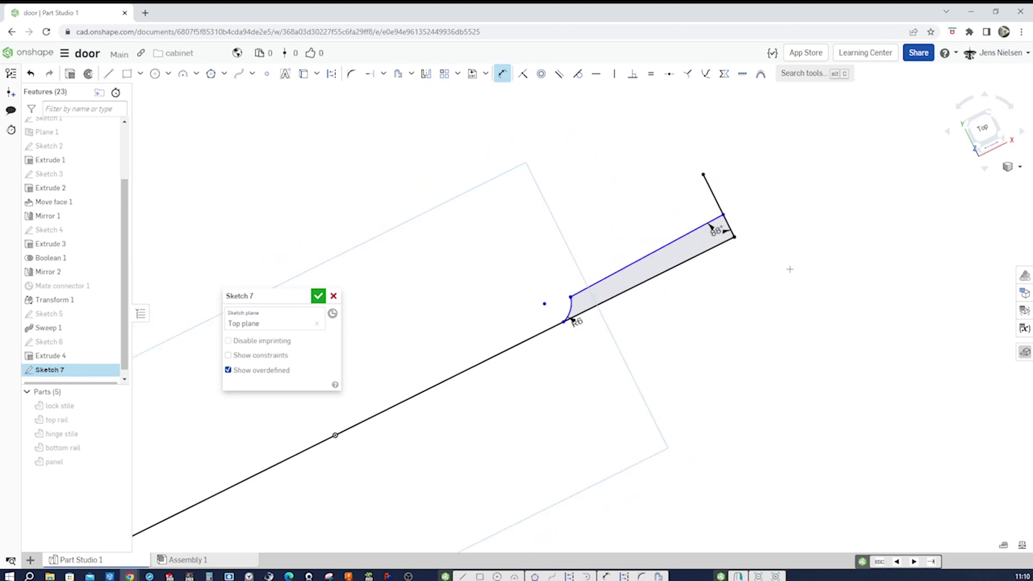
# Draw a construction line from the arc's centre to the inner end of the slanted line
pyautogui.scroll(4, 790, 269)
pyautogui.press('l')
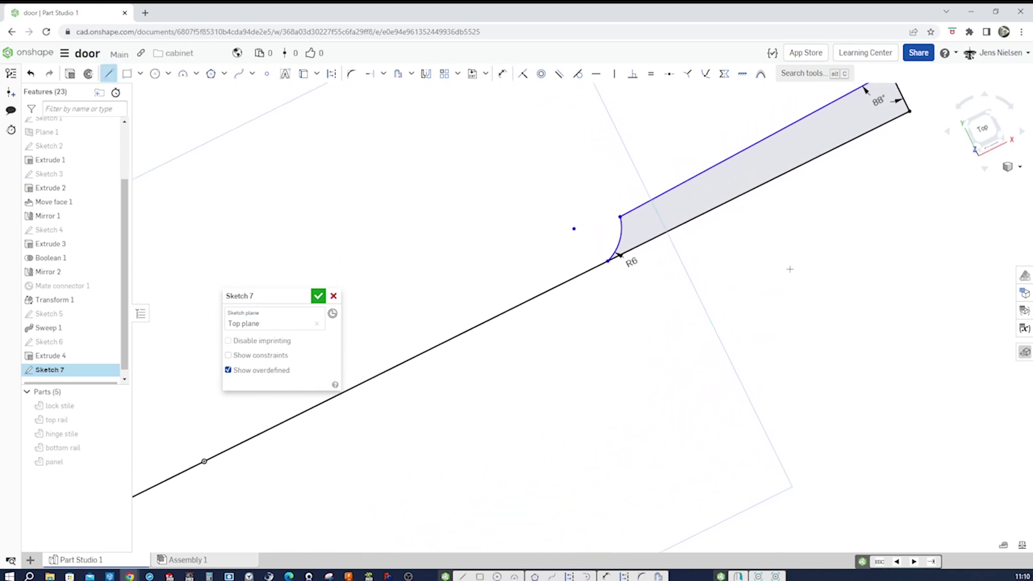
pyautogui.press('q')
pyautogui.click(575, 228)
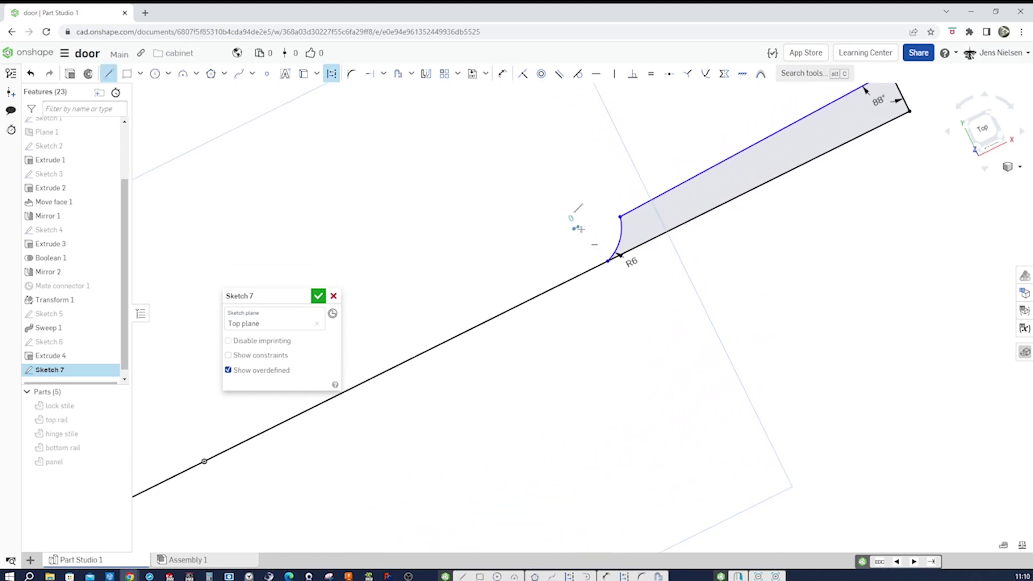
pyautogui.click(620, 218)
pyautogui.press('Escape')
# Constrain the construction line parallel to the slanted line
pyautogui.press('b')
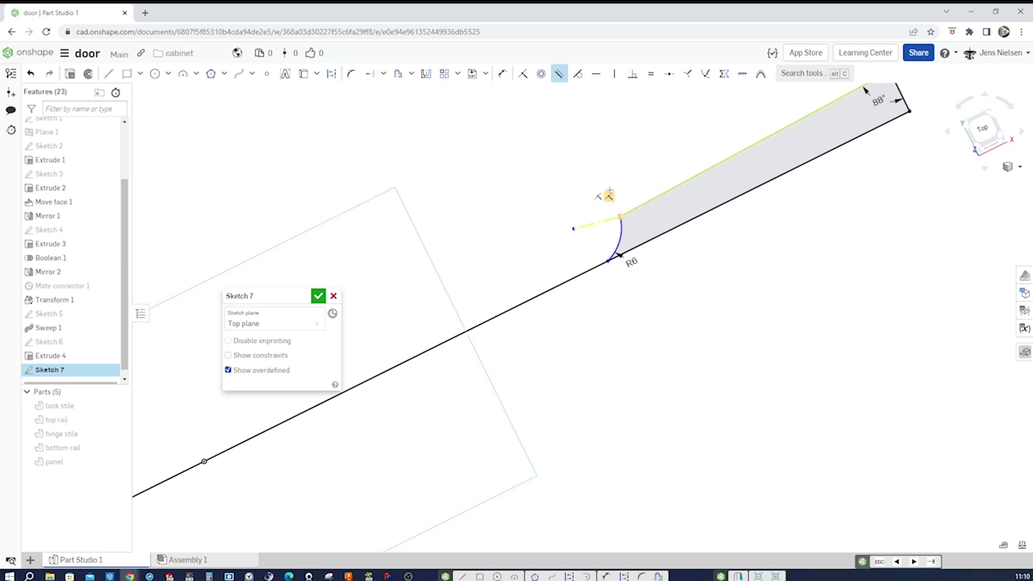
pyautogui.click(596, 222)
pyautogui.click(639, 207)
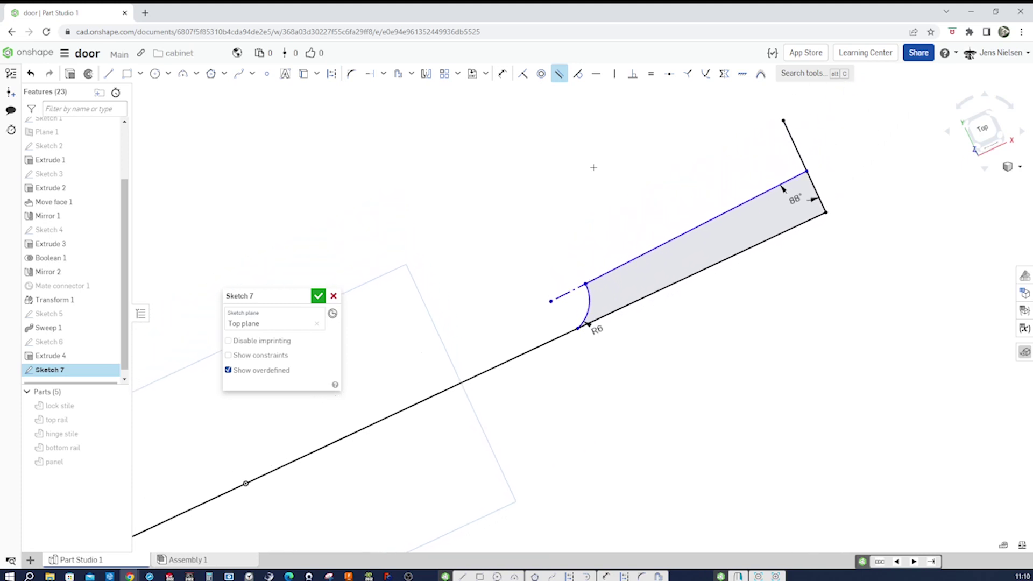
# Dimension the distance from the profile's outer corner to the arc's upper endpoint as 38 mm
pyautogui.press('u')
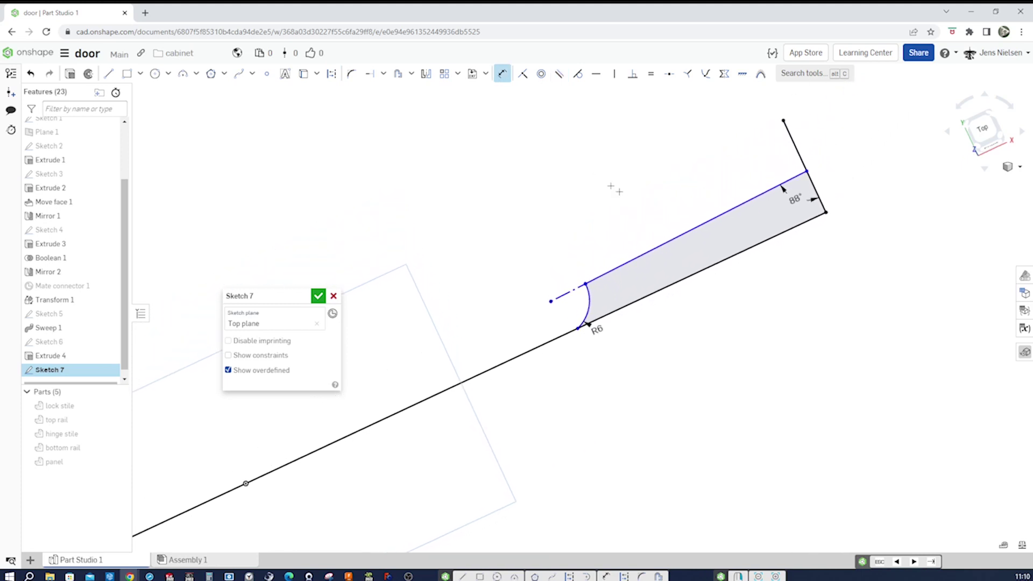
pyautogui.click(827, 213)
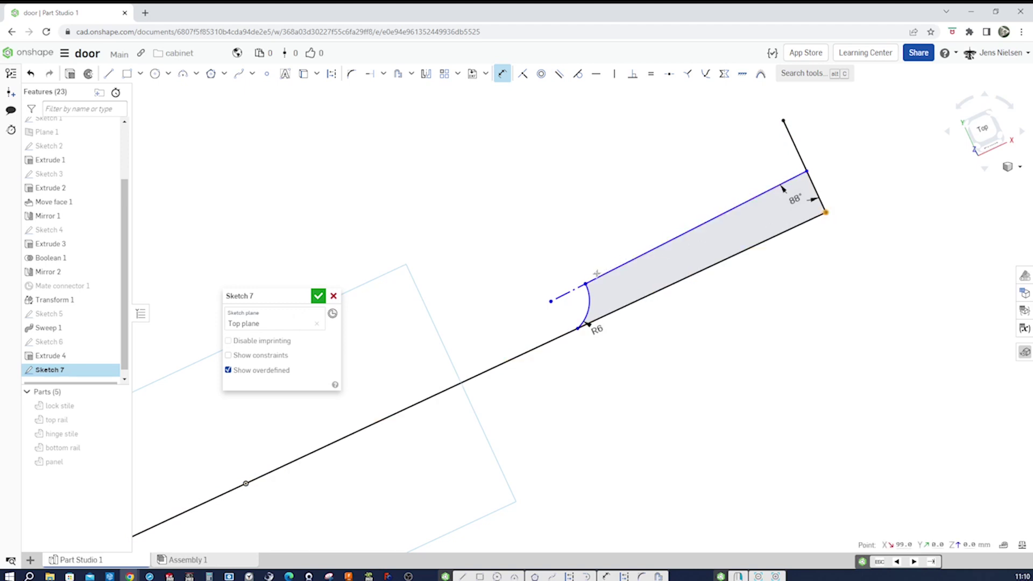
pyautogui.click(586, 283)
pyautogui.click(641, 323)
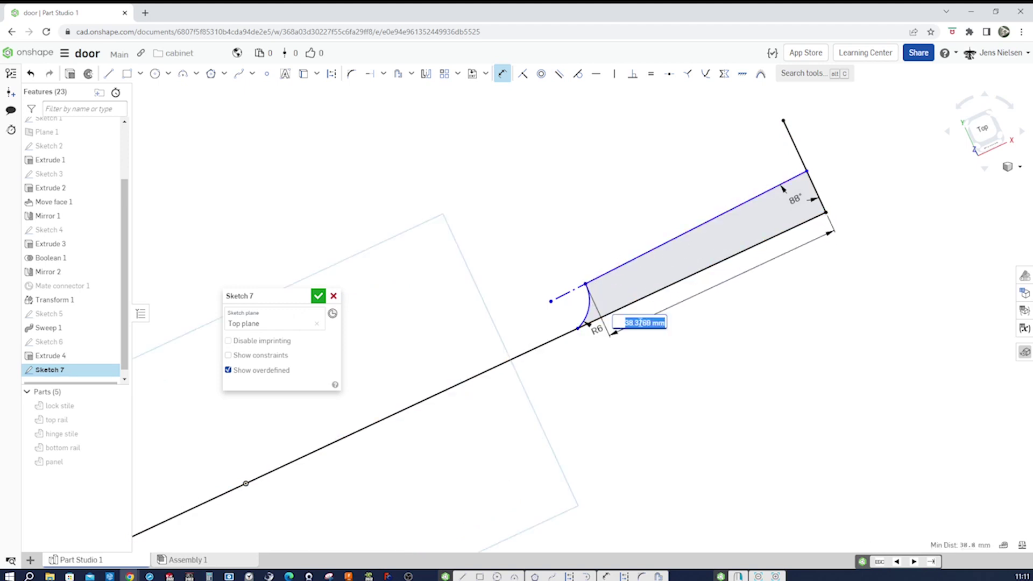
pyautogui.write('38')
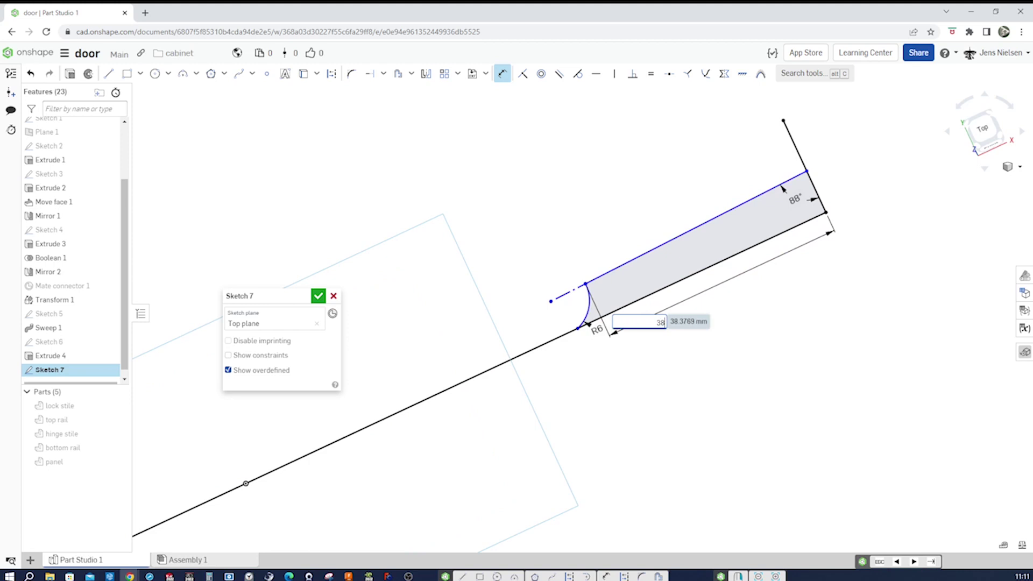
pyautogui.press('Return')
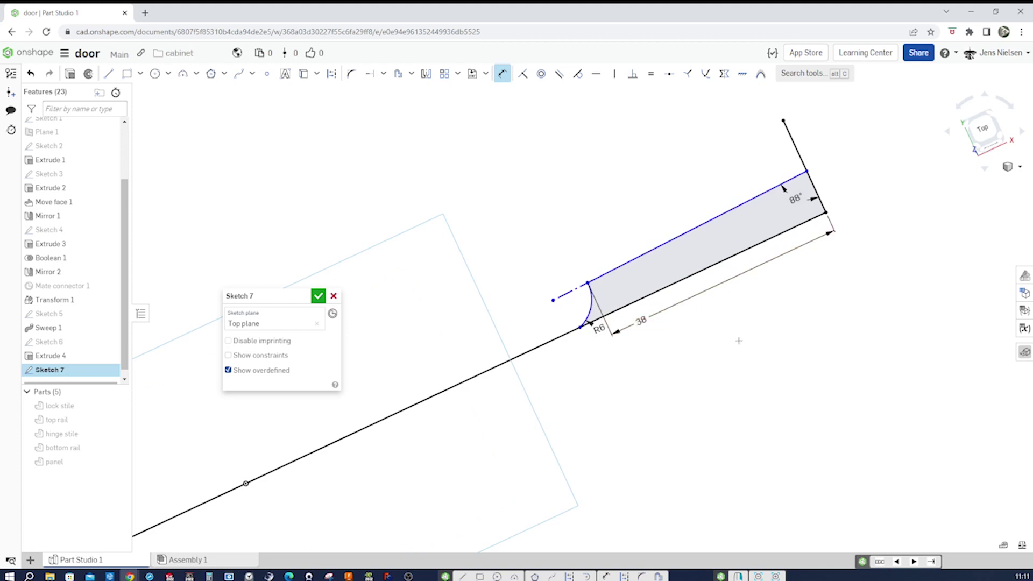
# Constrain the arc tangent to the long base line of the bevel profile
pyautogui.press('t')
pyautogui.click(588, 317)
pyautogui.click(570, 333)
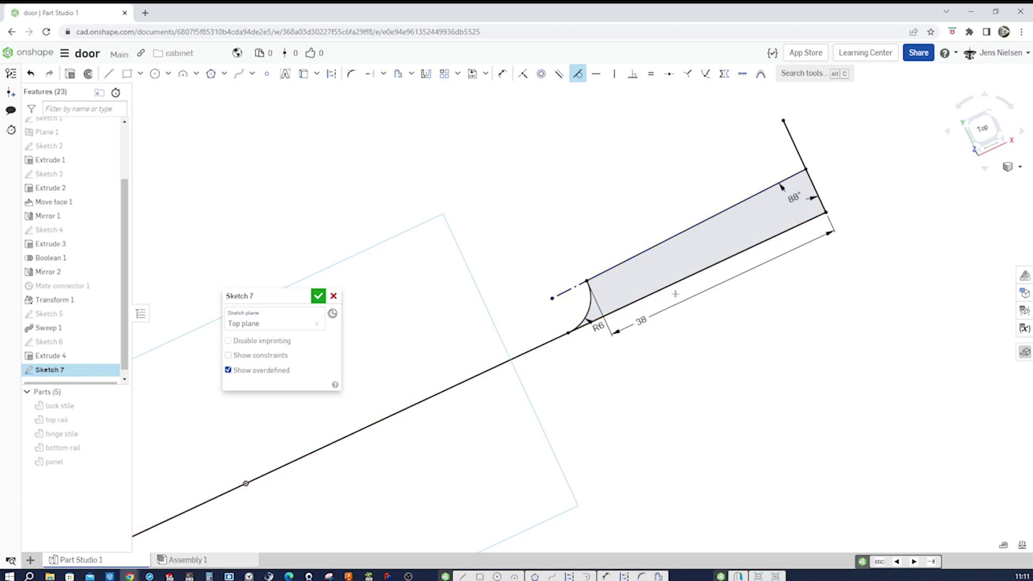
# Show the panel part and project its back face into the sketch
pyautogui.scroll(-3, 668, 367)
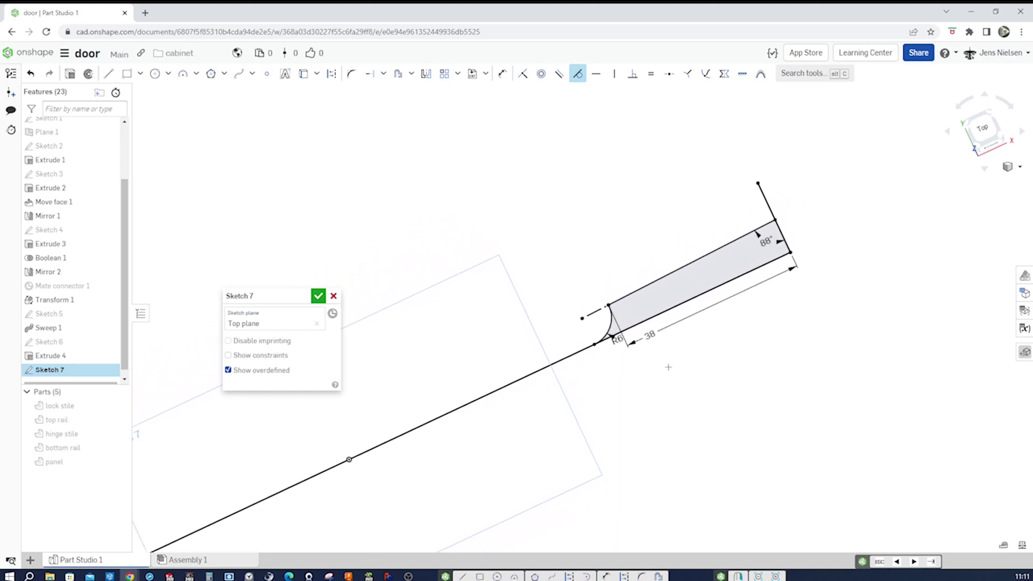
pyautogui.scroll(-1, 668, 367)
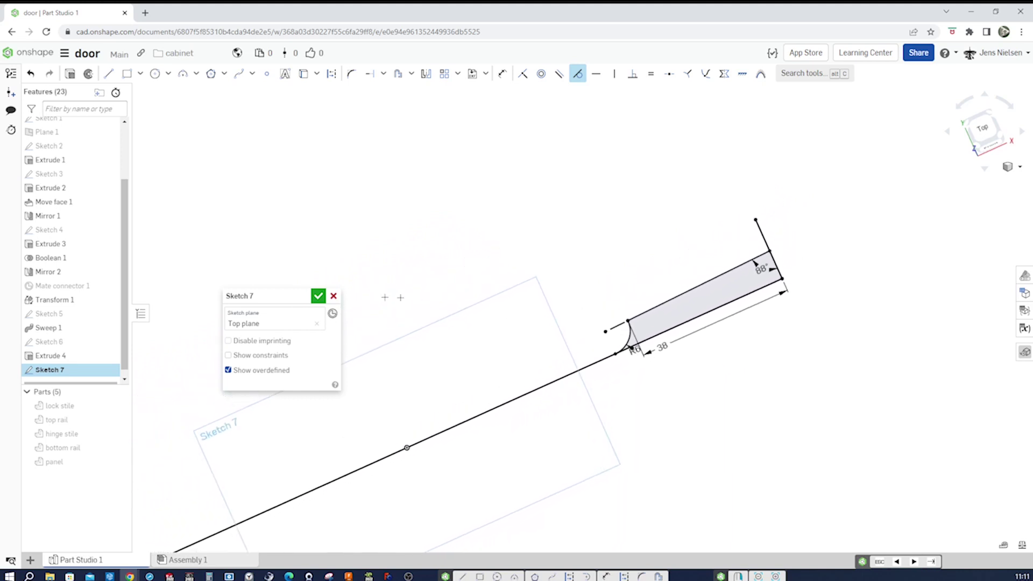
pyautogui.click(117, 463)
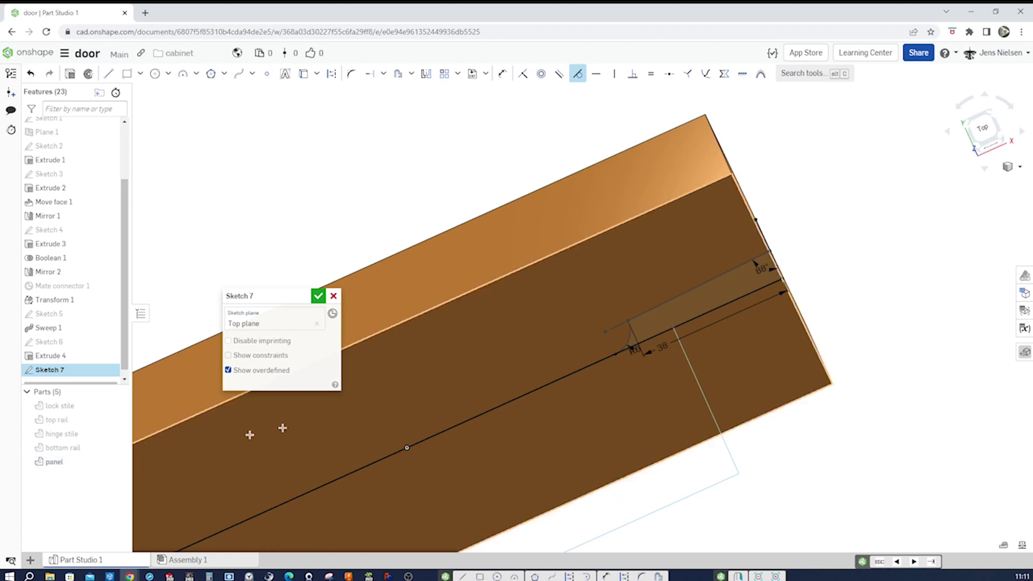
pyautogui.moveTo(773, 272); pyautogui.dragTo(857, 242, button='right')
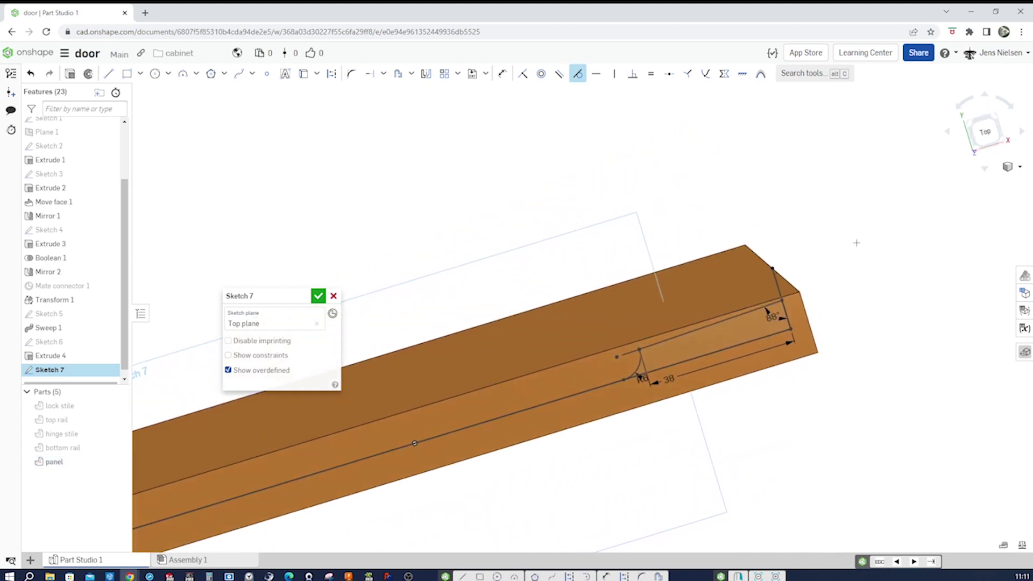
pyautogui.press('u')
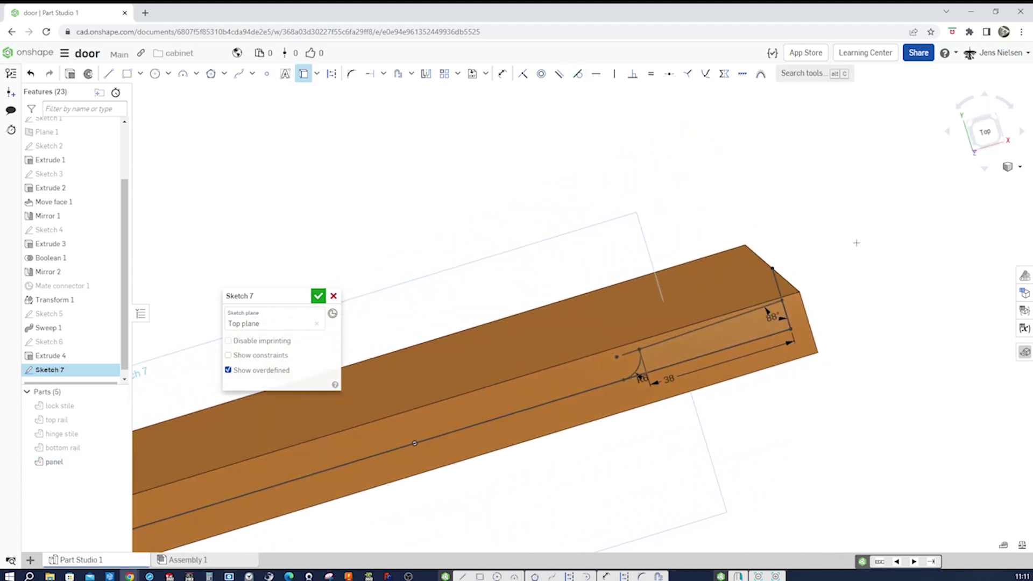
pyautogui.click(737, 282)
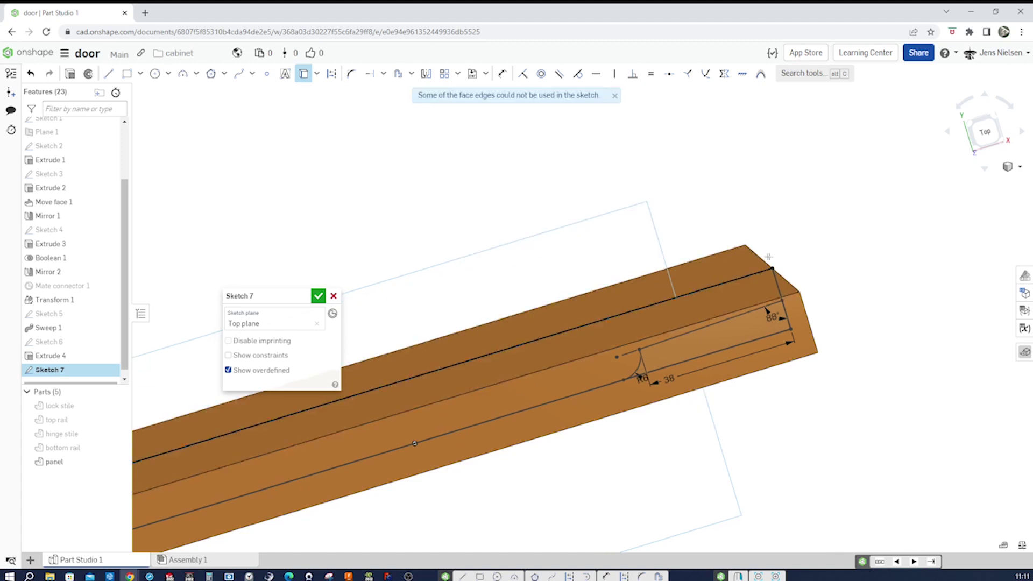
# Show the lock stile and hinge stile, and project the hinge stile's back face into the sketch
pyautogui.moveTo(786, 250)
pyautogui.mouseDown(button='right')
pyautogui.moveTo(611, 254)
pyautogui.moveTo(736, 285)
pyautogui.mouseUp(button='right')
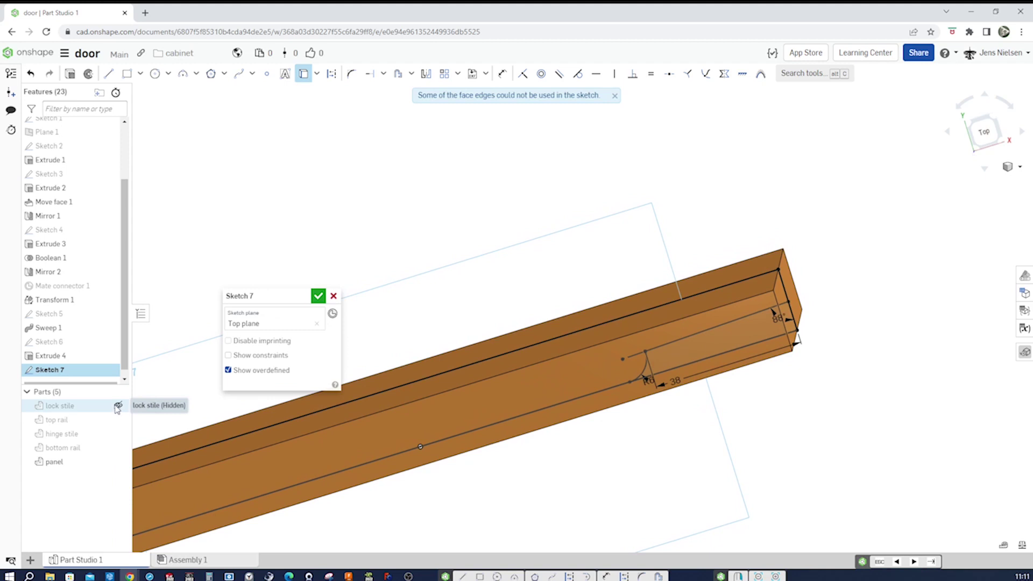
pyautogui.click(118, 406)
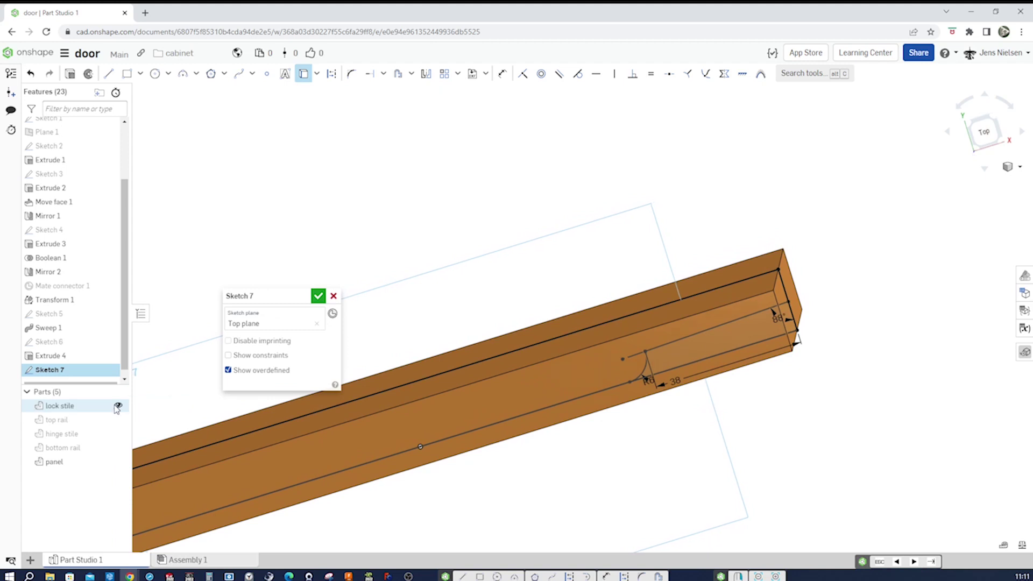
pyautogui.click(118, 435)
pyautogui.moveTo(724, 213); pyautogui.dragTo(745, 224, button='right')
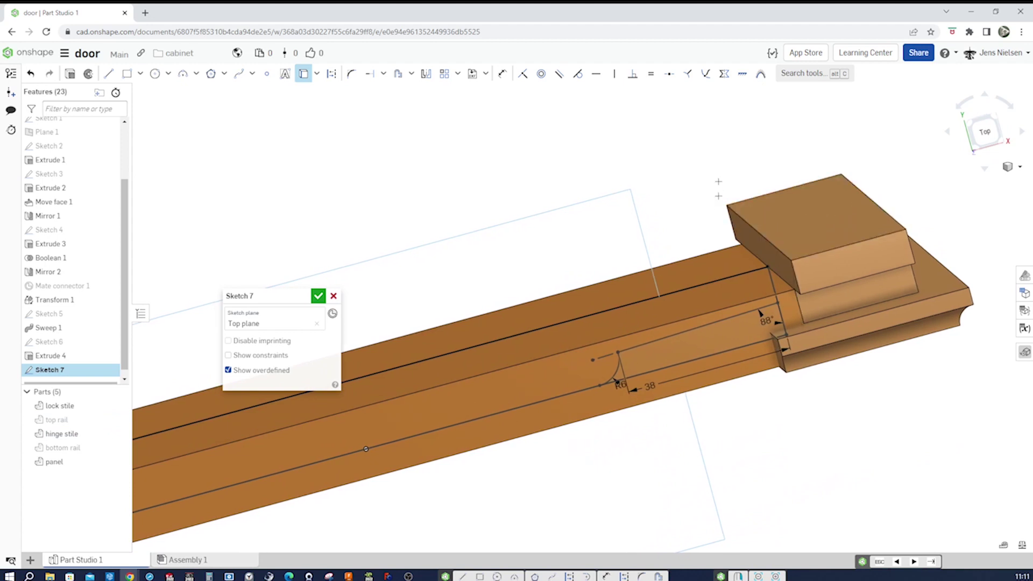
pyautogui.press('Escape')
pyautogui.click(776, 216)
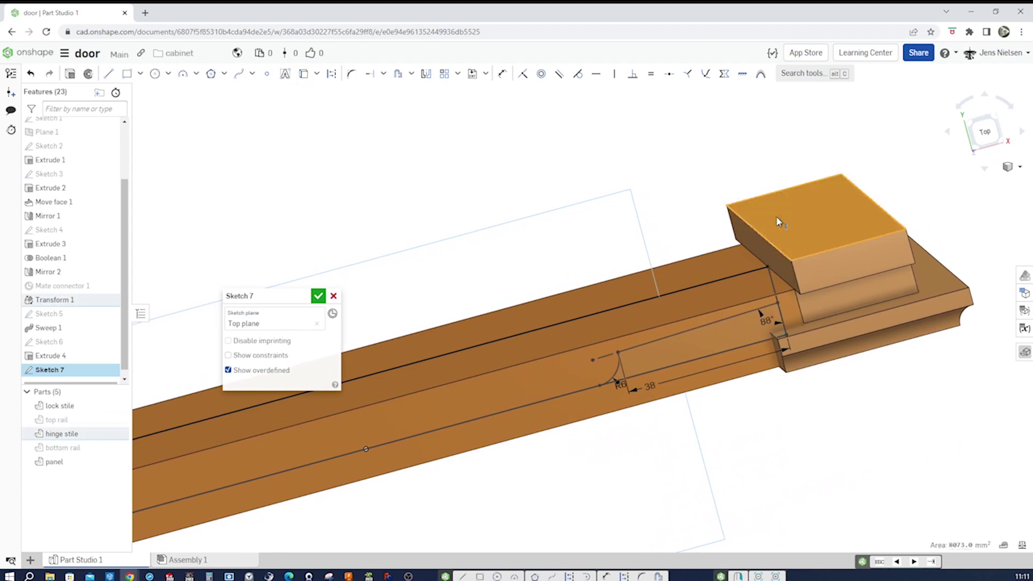
pyautogui.press('u')
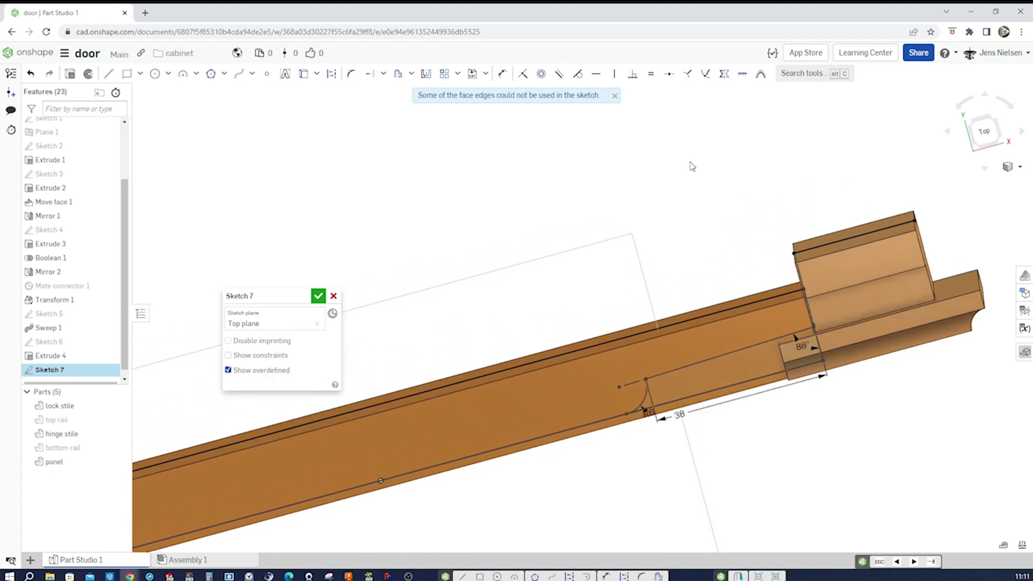
# Draw a three-line outline from the panel's projected back line to the stile's back corner, with sides about 13.9 mm and 4.9 mm
pyautogui.press('l')
pyautogui.click(675, 320)
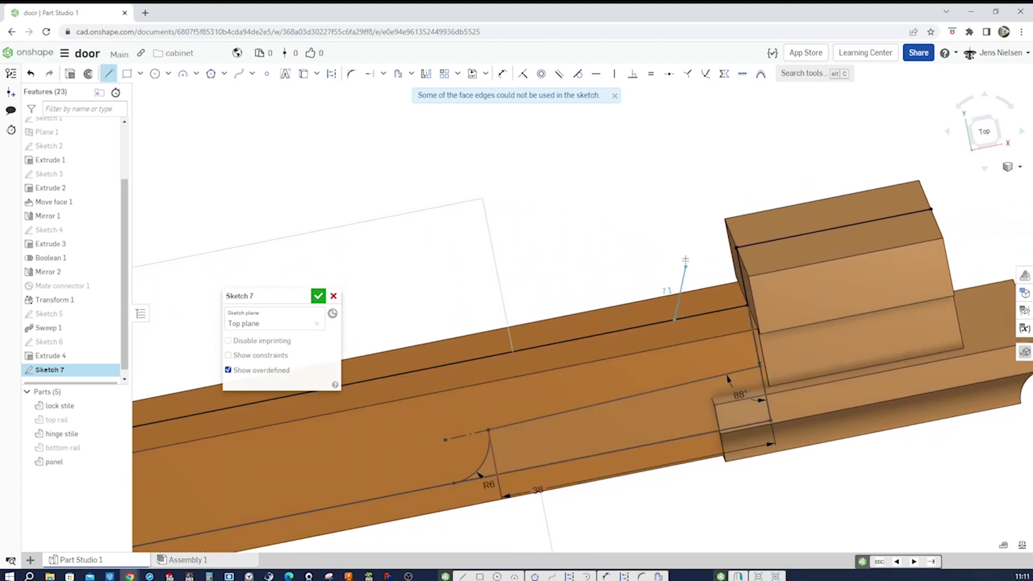
pyautogui.click(693, 220)
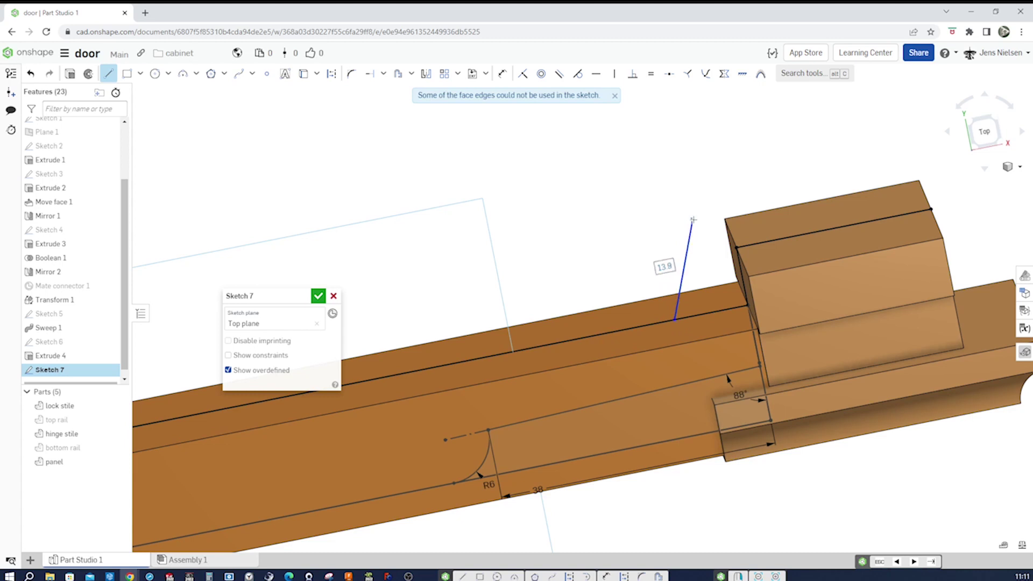
pyautogui.click(732, 212)
pyautogui.click(736, 246)
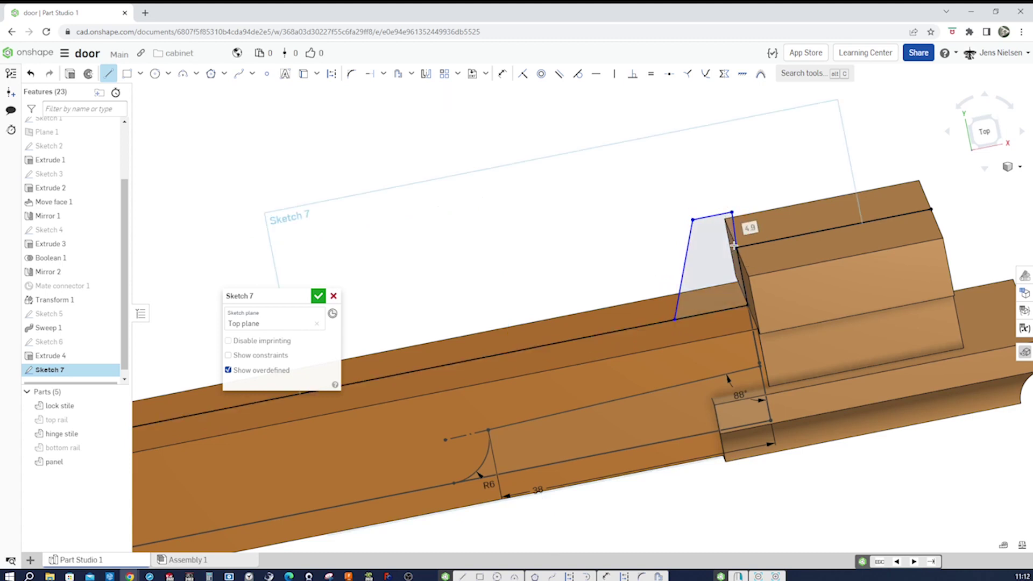
pyautogui.press('Escape')
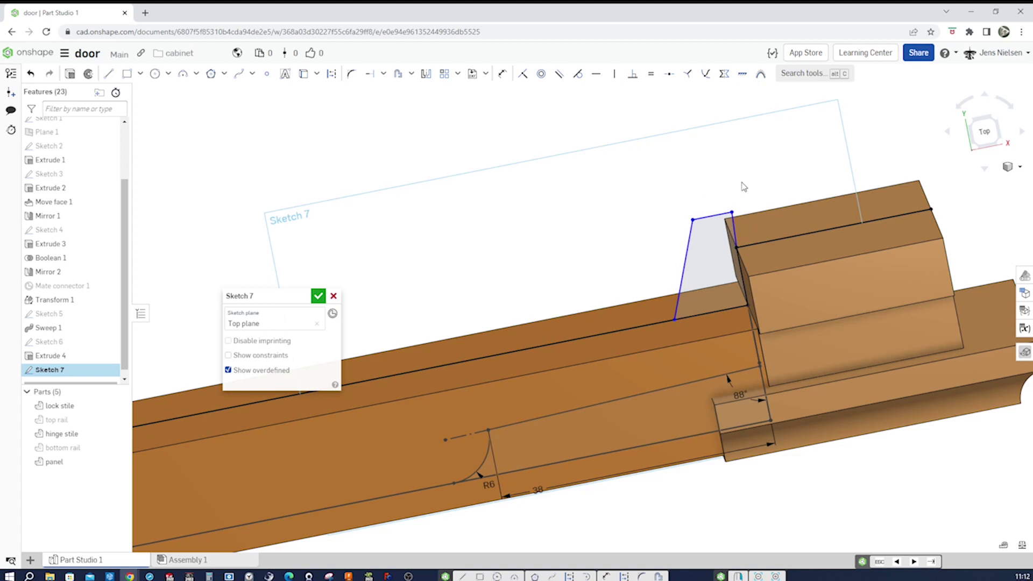
# Constrain the outline's short closing line parallel to the hinge stile's side edge
pyautogui.press('b')
pyautogui.click(736, 228)
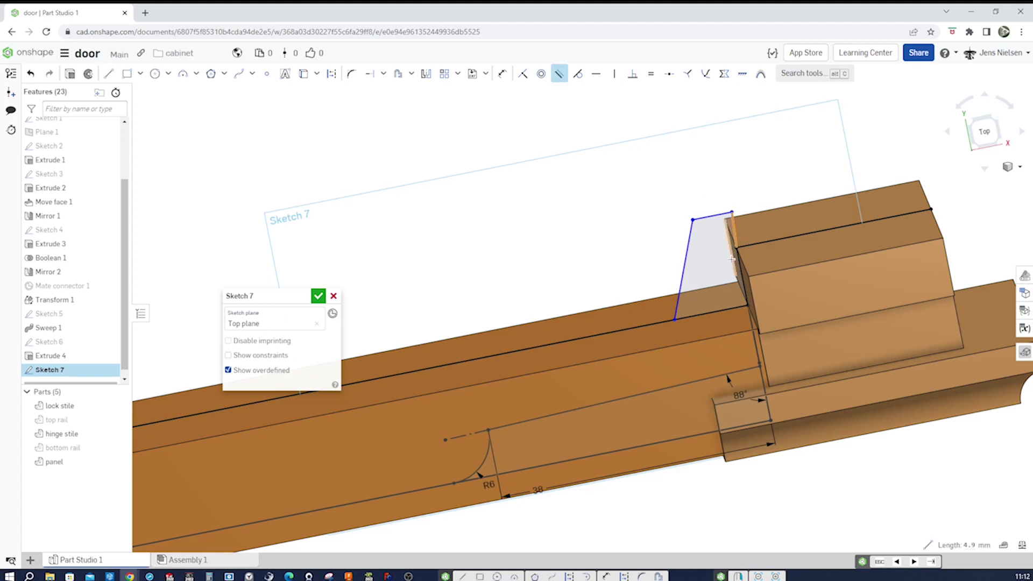
pyautogui.click(739, 263)
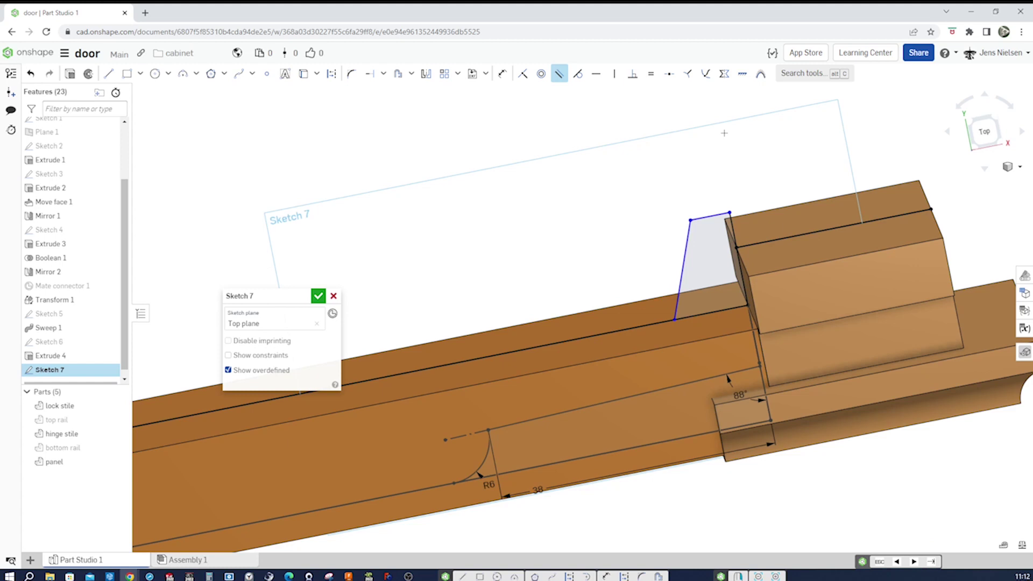
# Dimension the outline's top line as 4 mm
pyautogui.press('u')
pyautogui.click(705, 214)
pyautogui.click(705, 203)
pyautogui.write('4')
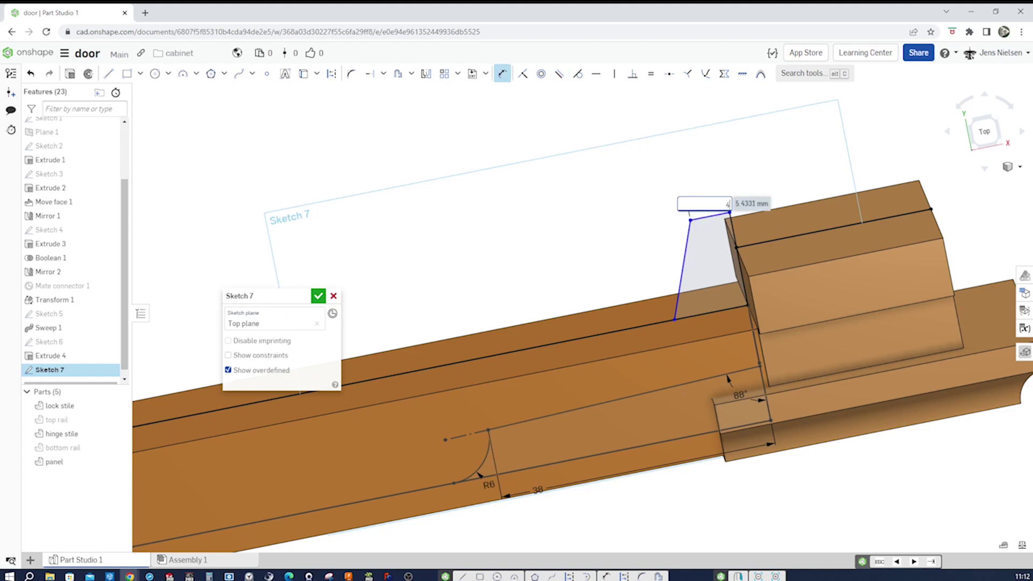
pyautogui.press('Return')
# Dimension the outline's short side line above the stile's back corner as 2 mm
pyautogui.scroll(5, 676, 314)
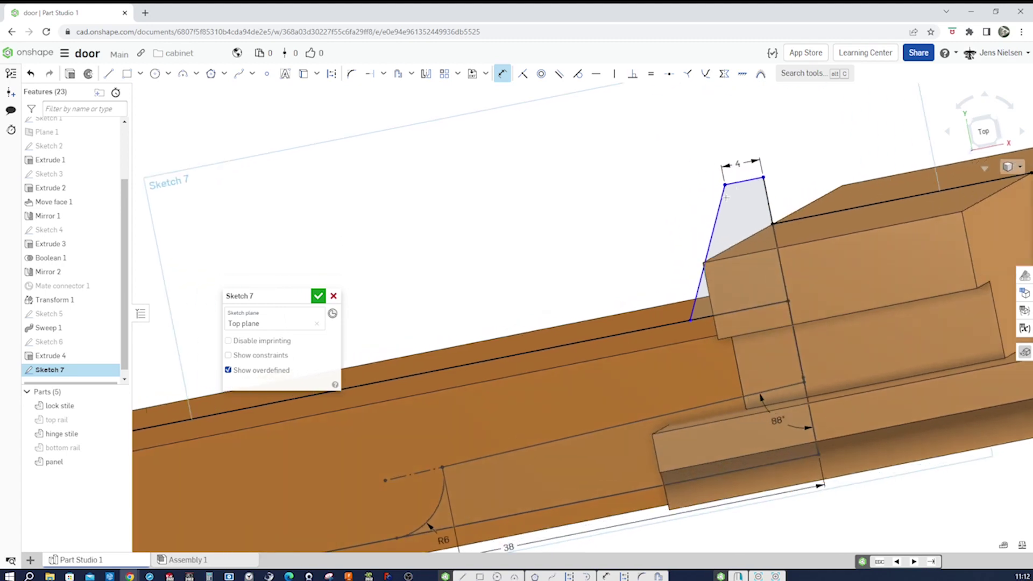
pyautogui.click(787, 149)
pyautogui.click(795, 149)
pyautogui.write('2')
pyautogui.press('Return')
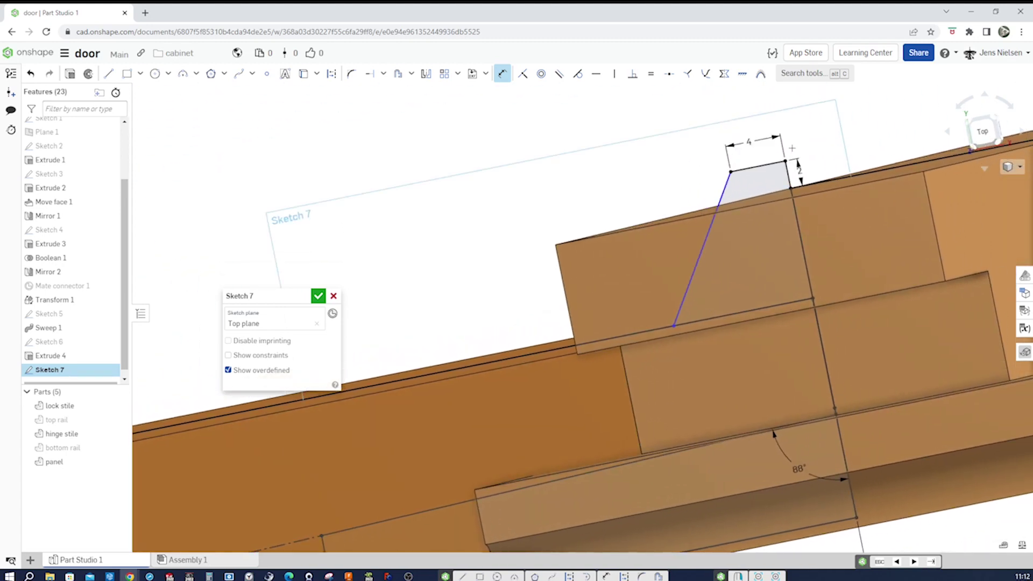
# Dimension the angle between the outline's slanted line and its top line as 108° and finish the sketch
pyautogui.moveTo(792, 148)
pyautogui.mouseDown(button='right')
pyautogui.moveTo(556, 185)
pyautogui.moveTo(503, 240)
pyautogui.moveTo(518, 263)
pyautogui.mouseUp(button='right')
pyautogui.click(531, 259)
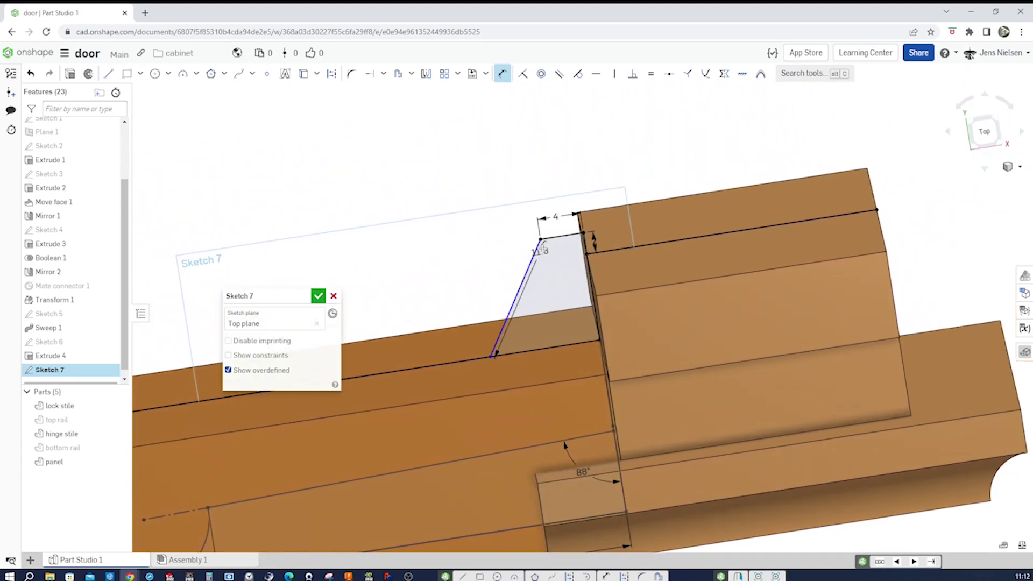
pyautogui.click(558, 237)
pyautogui.click(549, 260)
pyautogui.write('108')
pyautogui.press('Return')
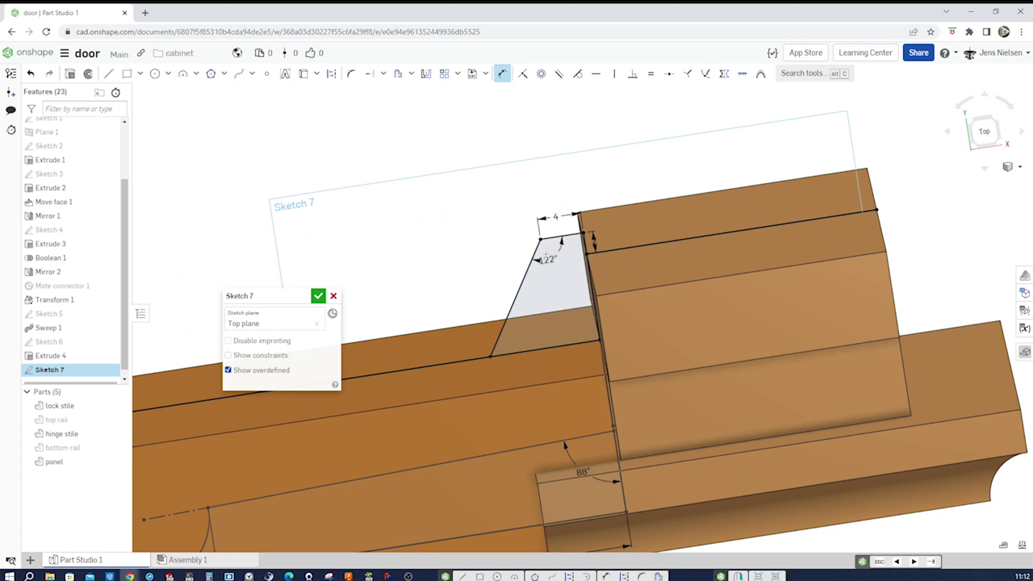
pyautogui.click(318, 296)
# Hide the hinge stile and the lock stile, leaving only the panel displayed
pyautogui.scroll(-5, 521, 191)
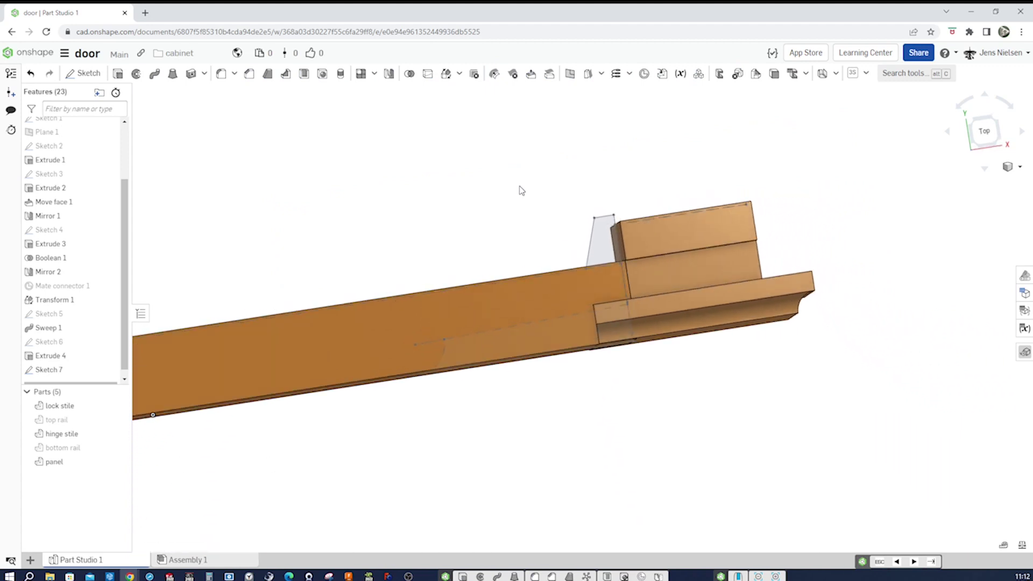
pyautogui.click(118, 434)
pyautogui.click(119, 406)
pyautogui.scroll(-1, 747, 385)
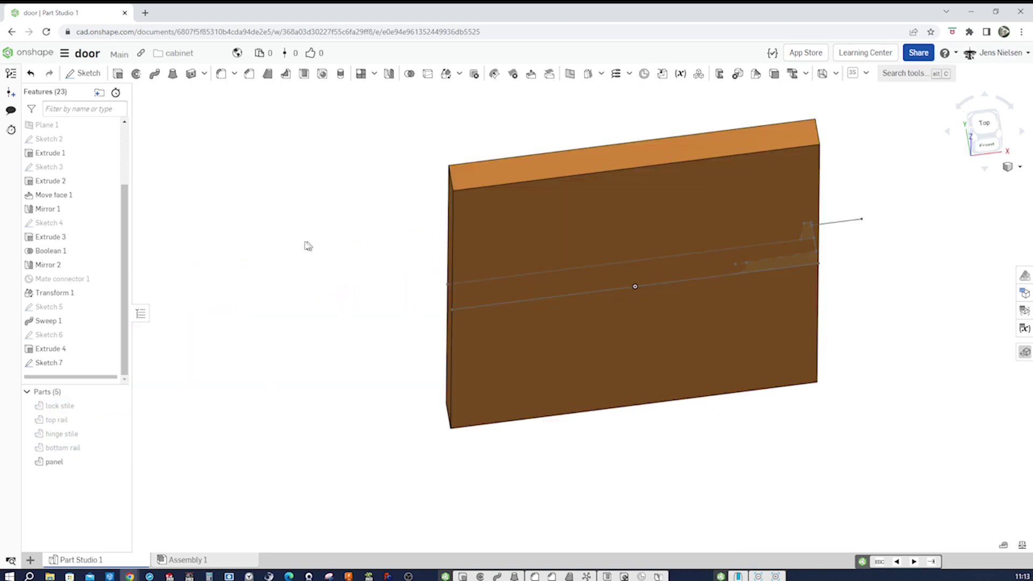
# Set up a Remove sweep using the bevel region of Sketch 7 as the profile and the panel as the merge scope
pyautogui.click(154, 73)
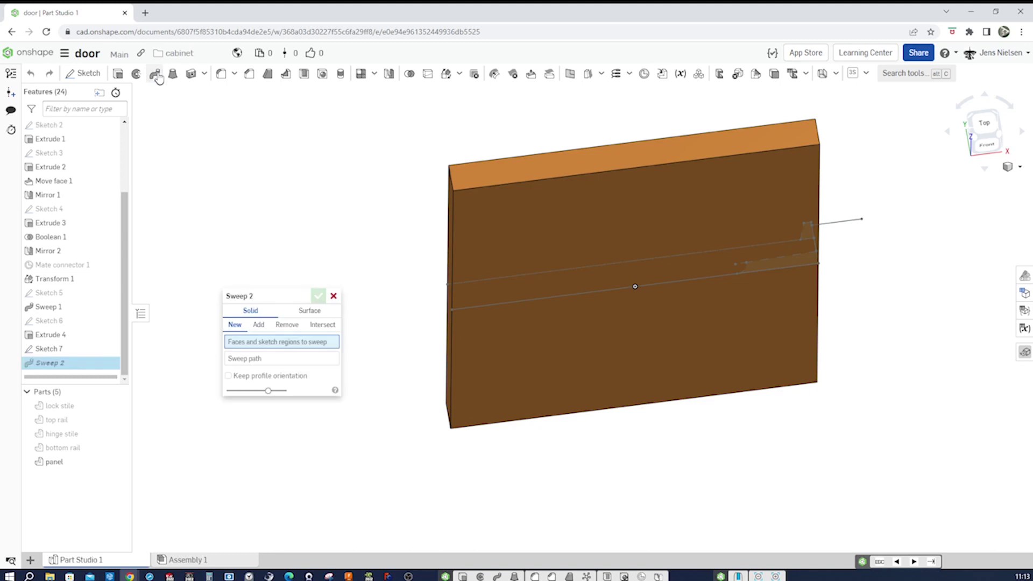
pyautogui.scroll(5, 759, 283)
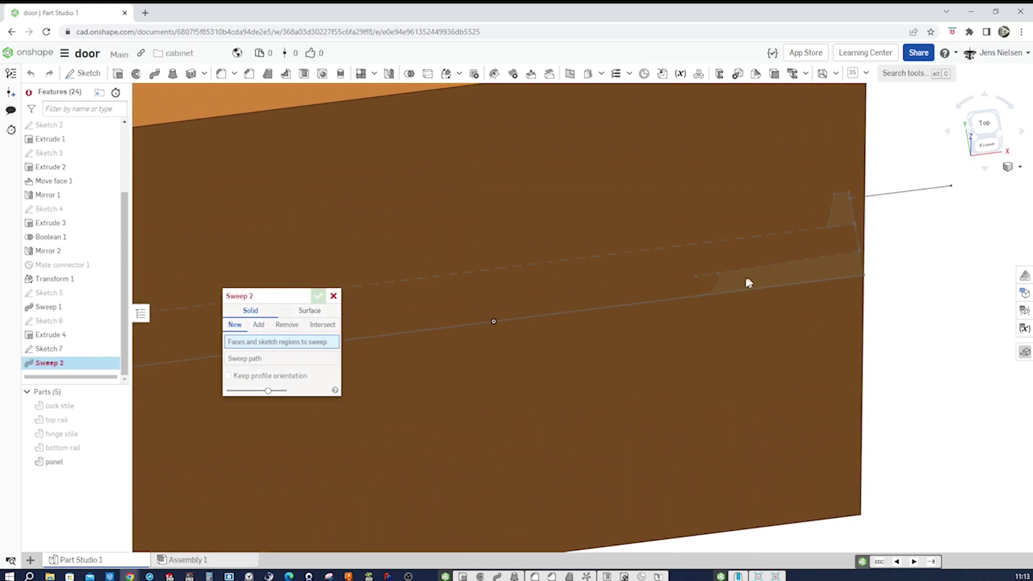
pyautogui.rightClick(733, 299)
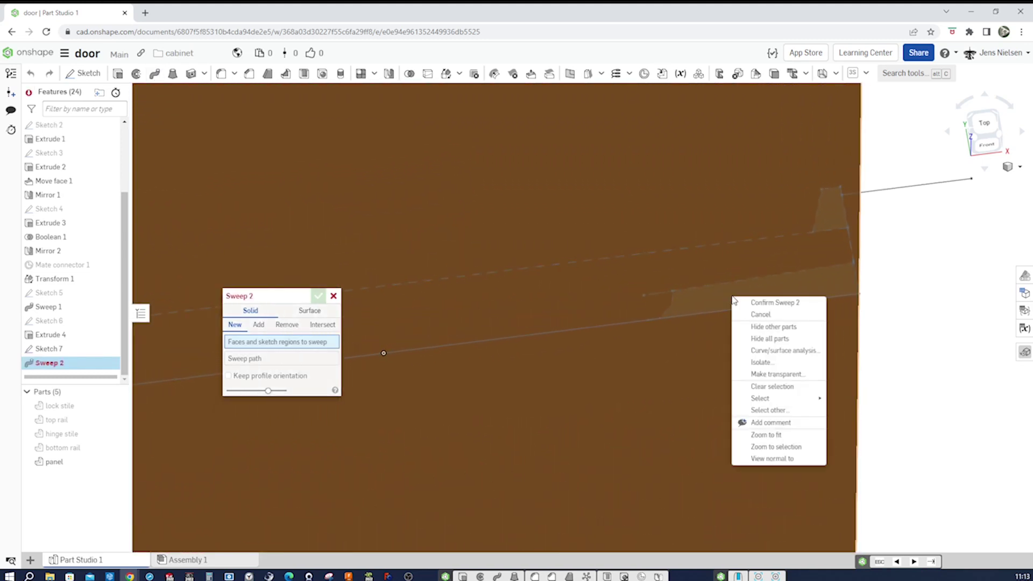
pyautogui.click(768, 411)
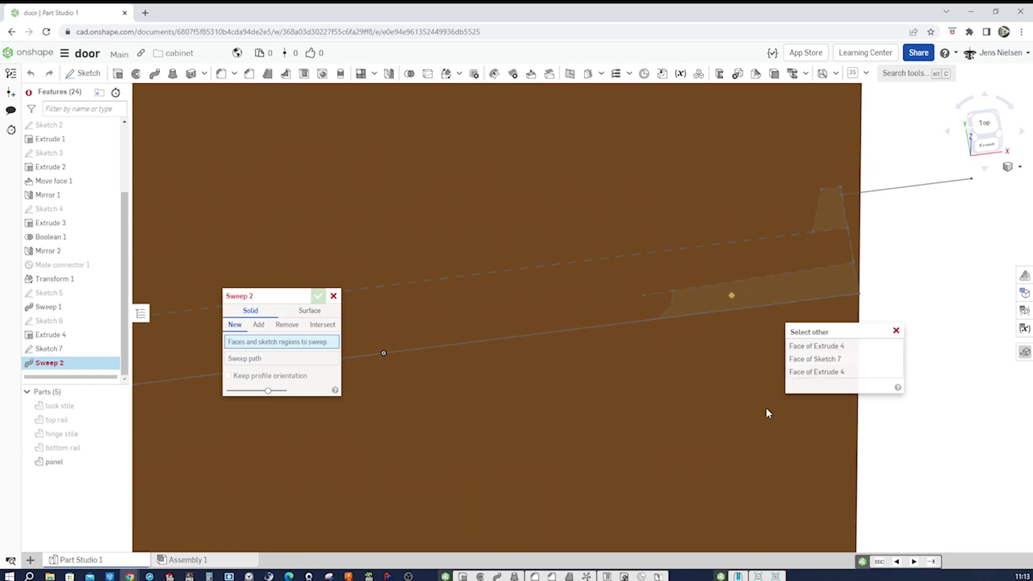
pyautogui.click(816, 364)
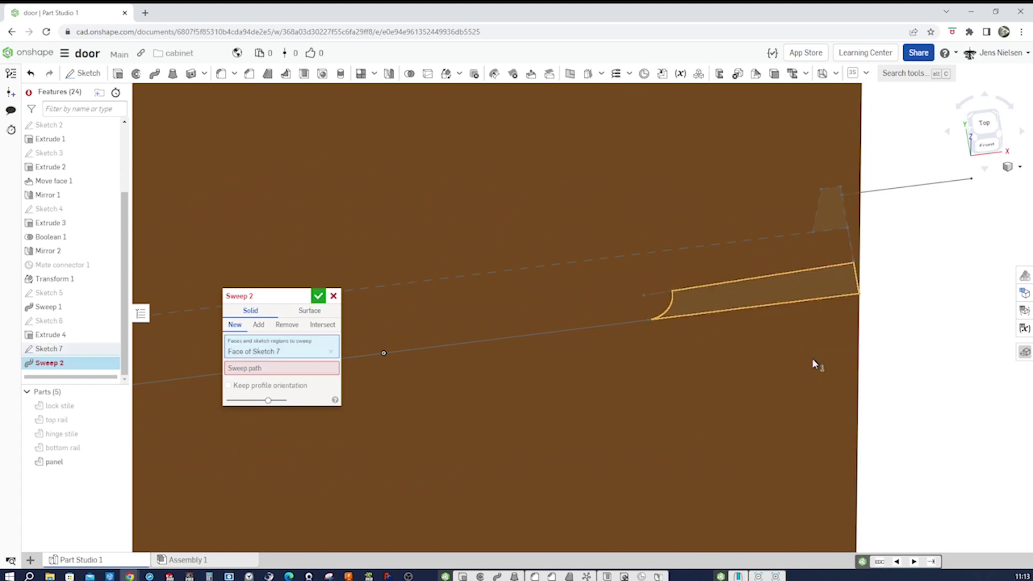
pyautogui.click(288, 325)
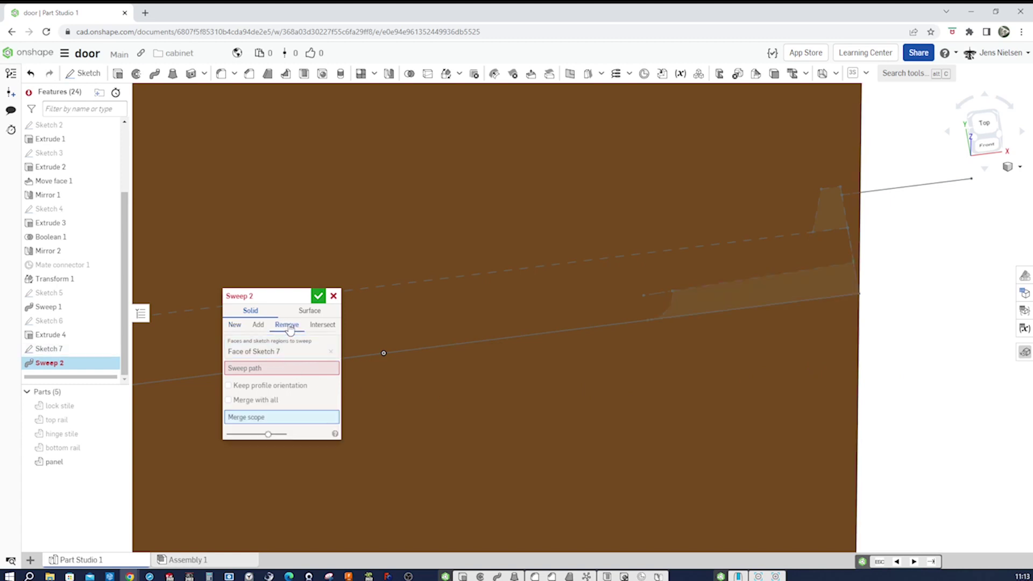
pyautogui.click(544, 426)
pyautogui.scroll(-2, 539, 426)
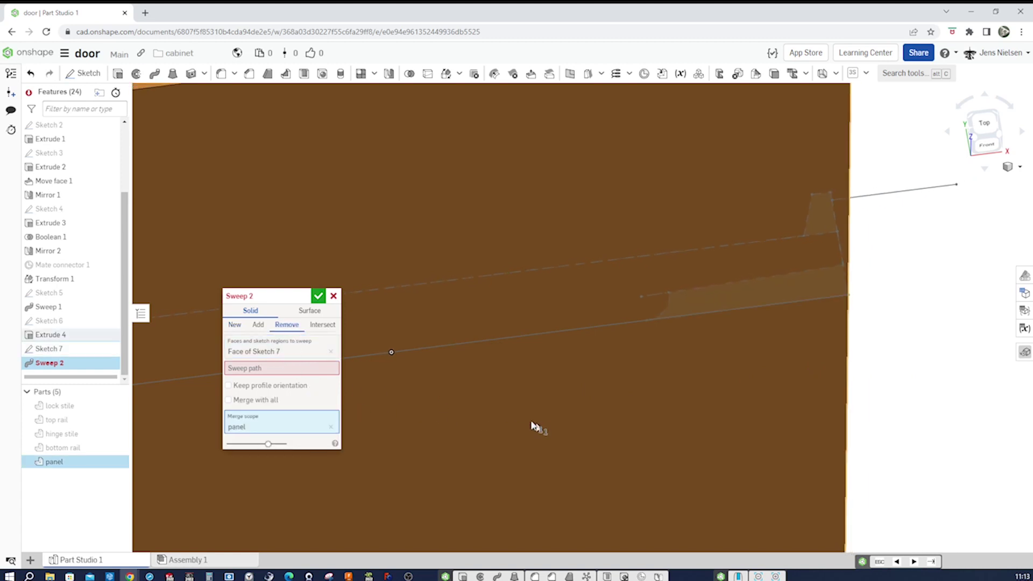
# Use the four outer edges of the panel's profiled face as the sweep path and complete the bevel cut
pyautogui.click(317, 369)
pyautogui.scroll(-3, 720, 281)
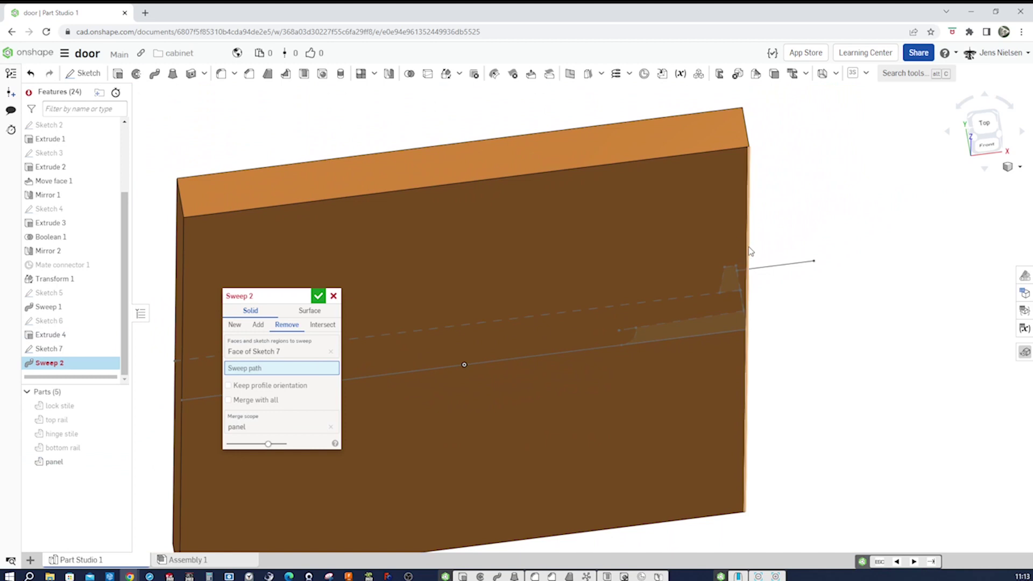
pyautogui.click(751, 249)
pyautogui.click(593, 172)
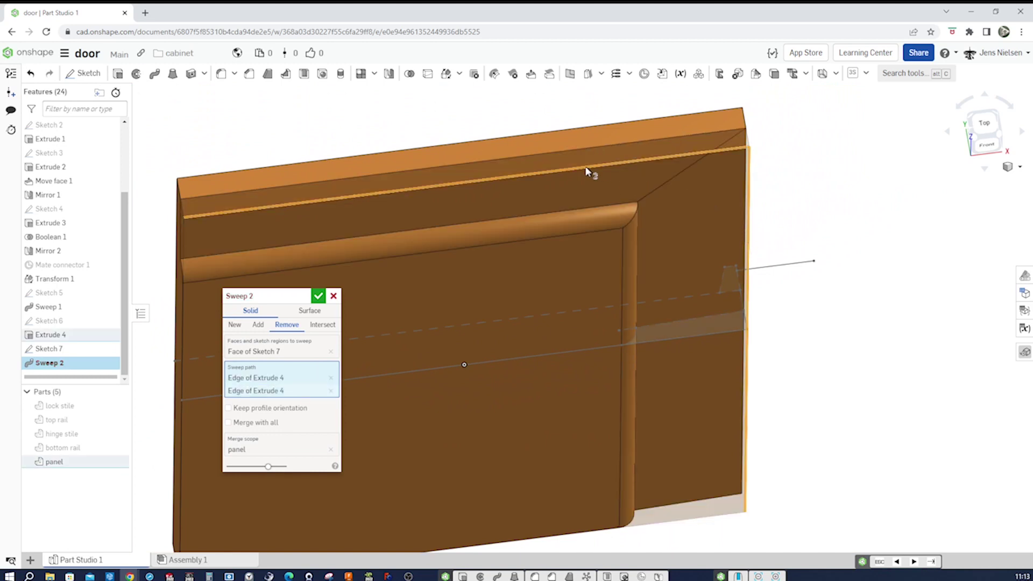
pyautogui.press('f')
pyautogui.click(455, 302)
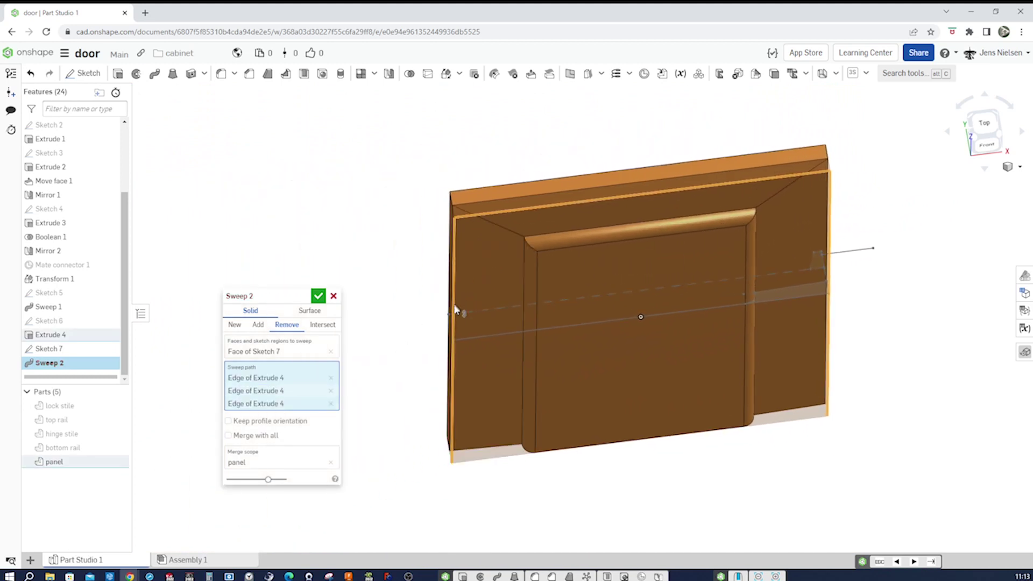
pyautogui.click(576, 450)
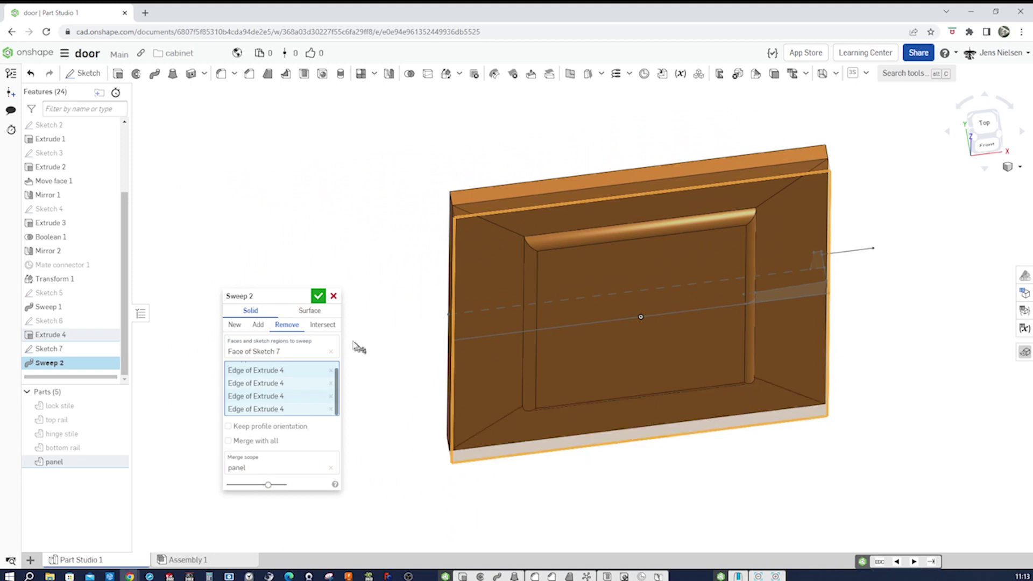
pyautogui.click(319, 297)
# Show Sketch 7 and start a new sketch on the panel's flat back face
pyautogui.hotkey('shift', '1')
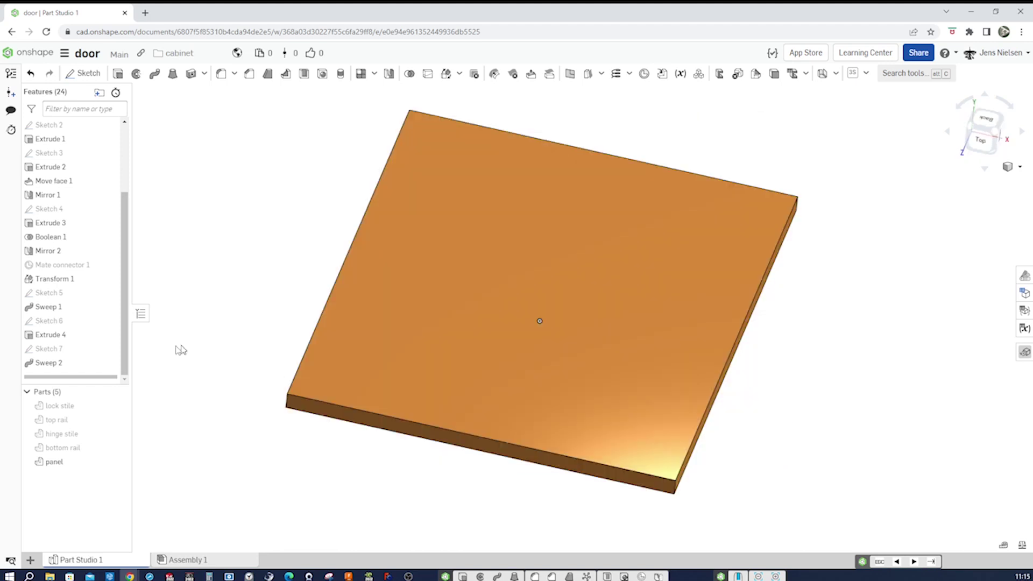
pyautogui.click(108, 349)
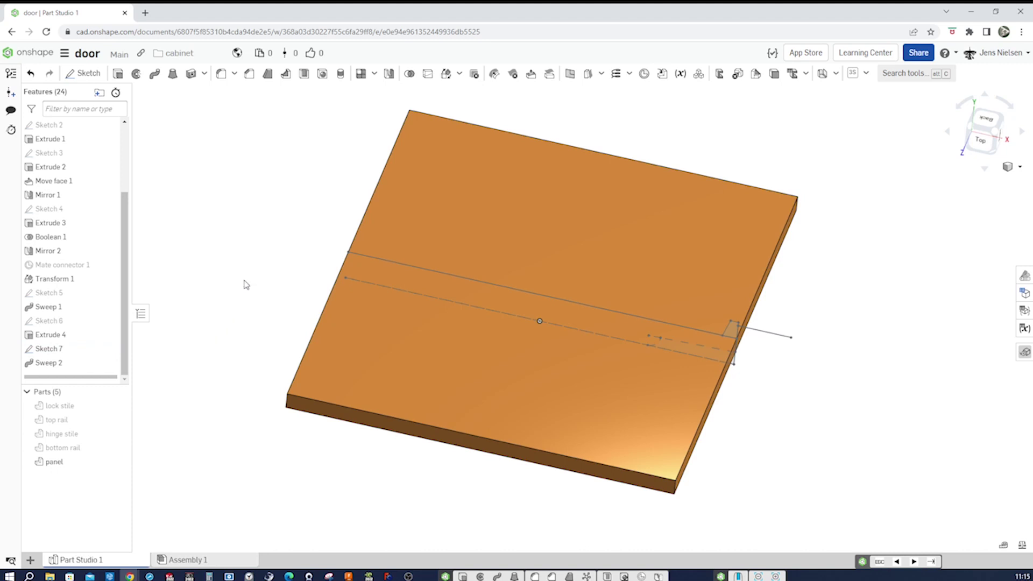
pyautogui.click(504, 412)
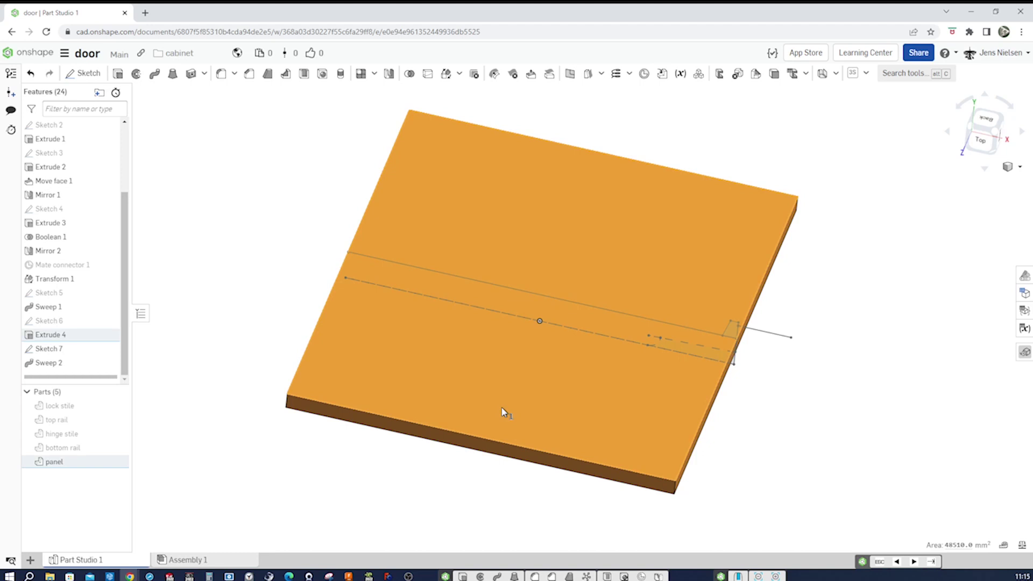
pyautogui.press('s')
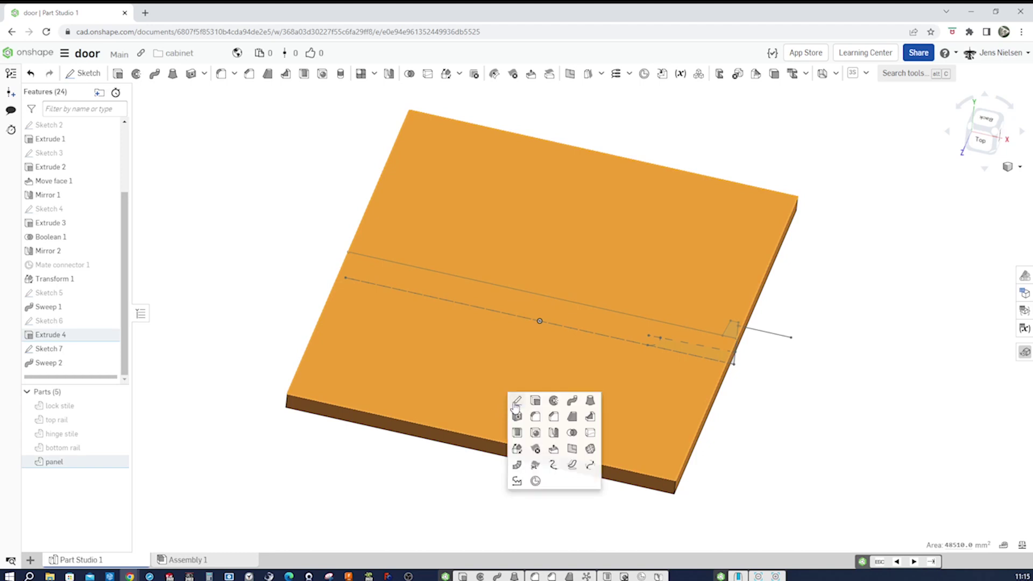
pyautogui.click(516, 401)
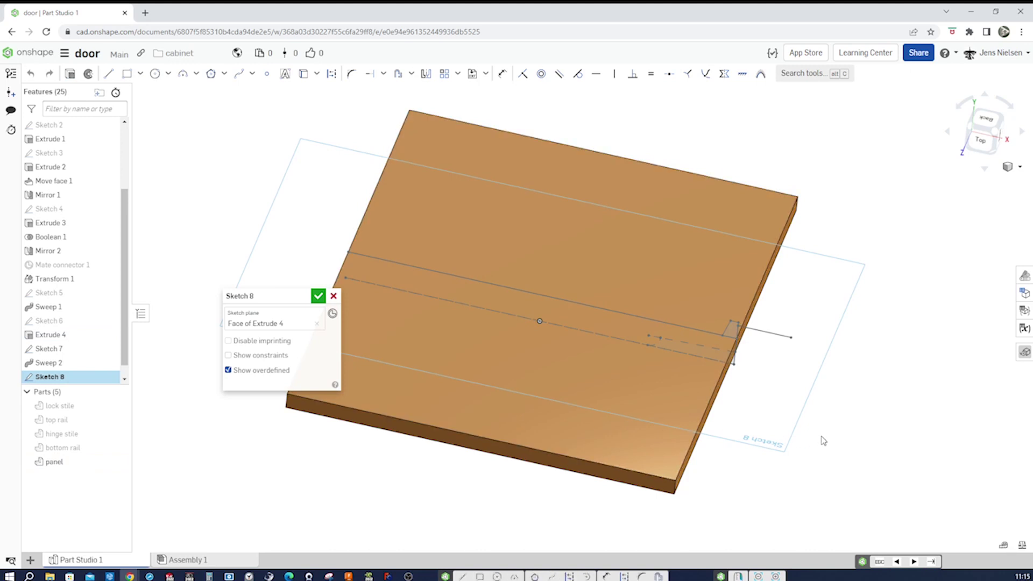
# Sketch a line along the side edge from the trapezoid profile to the panel corner and another partway along the adjoining edge, aligning its end vertically with the origin
pyautogui.press('l')
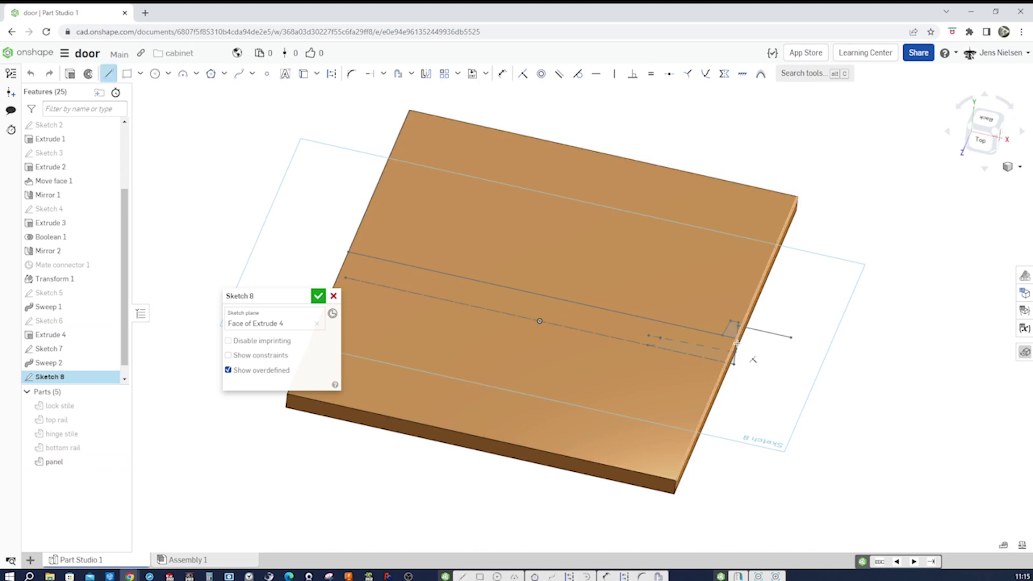
pyautogui.click(736, 339)
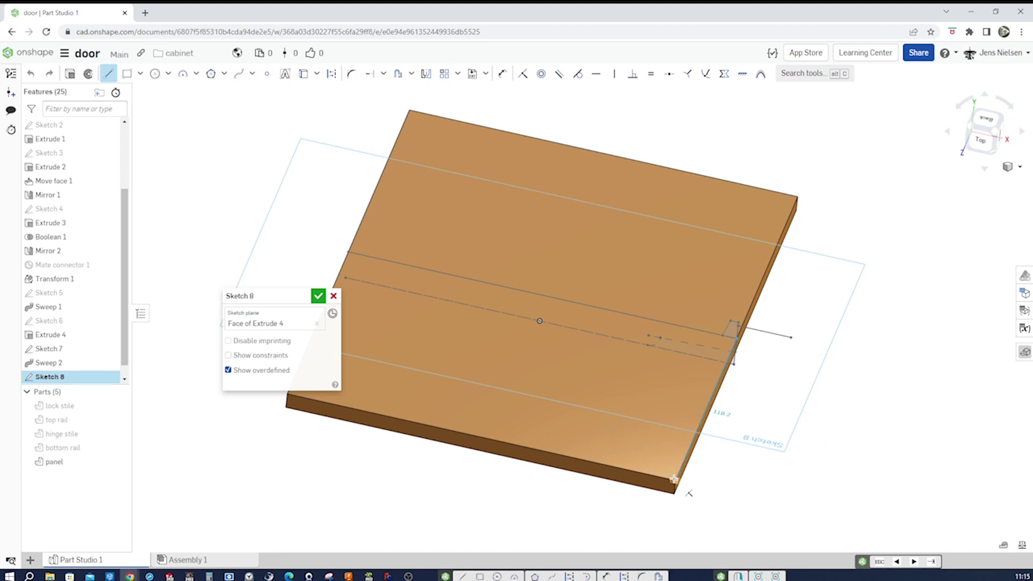
pyautogui.click(674, 479)
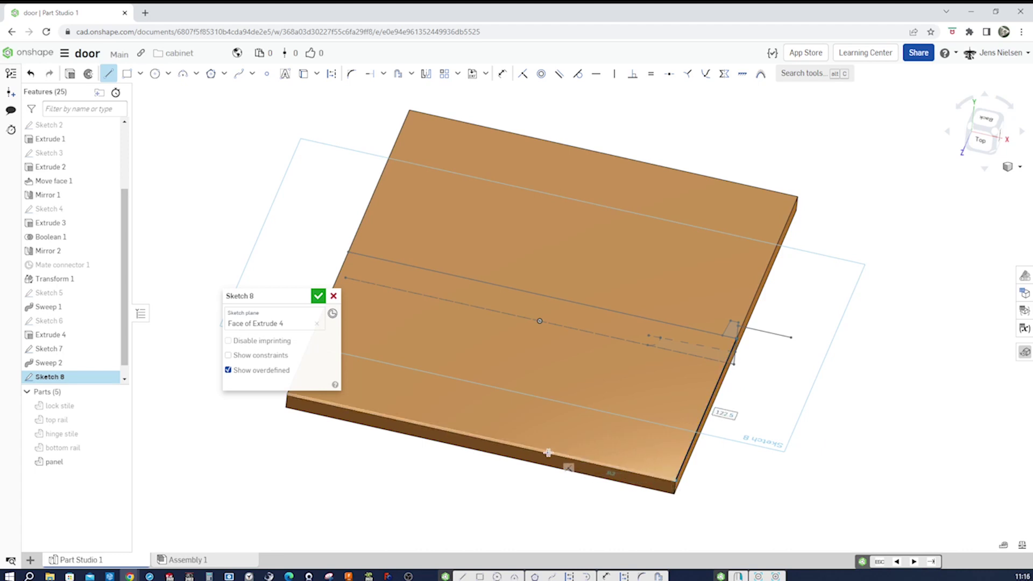
pyautogui.click(495, 440)
pyautogui.press('Escape')
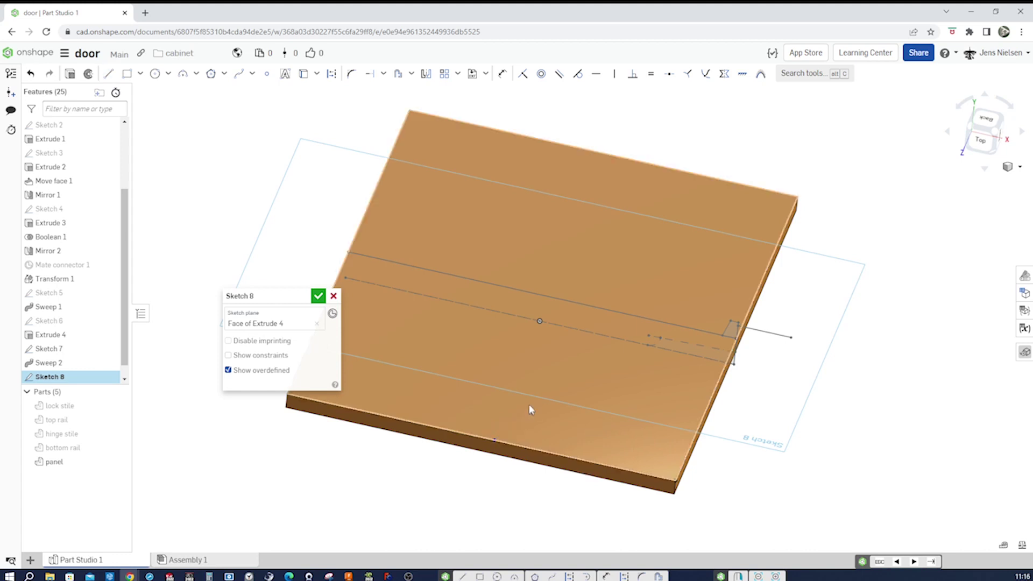
pyautogui.press('v')
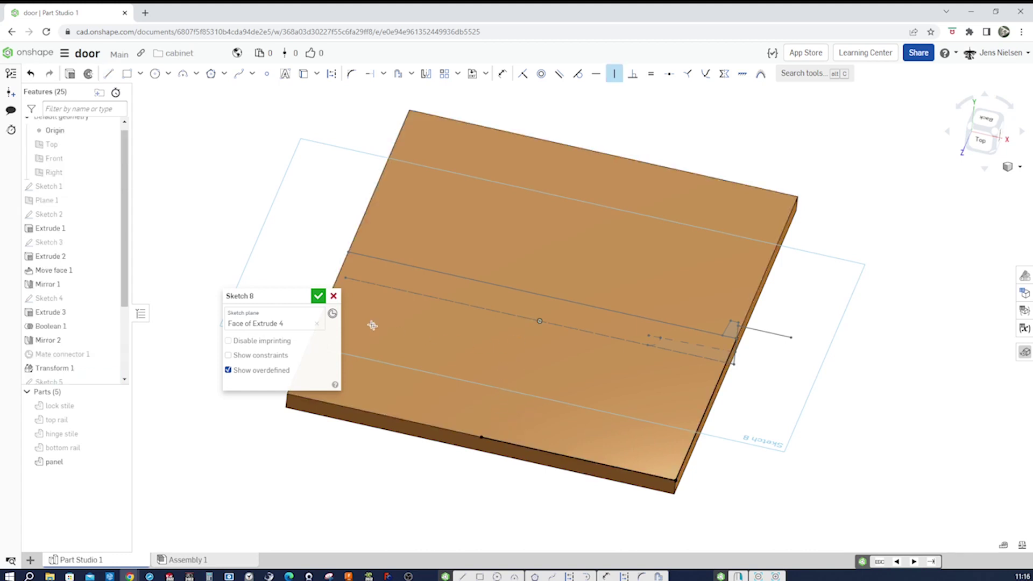
pyautogui.click(318, 297)
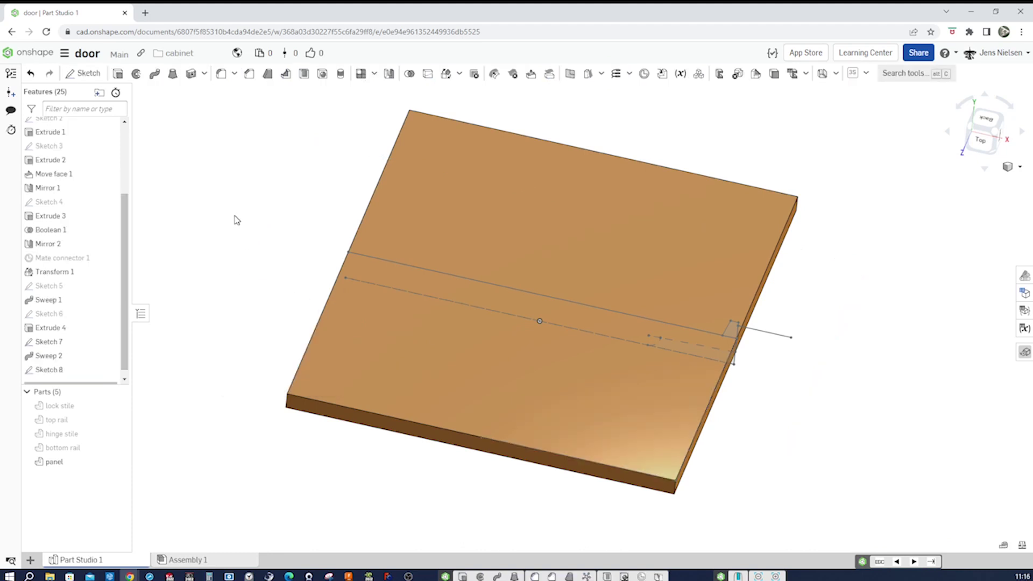
# Hide the panel and sweep the small trapezoid region of Sketch 7 along the two lines of Sketch 8 as a new part
pyautogui.click(122, 462)
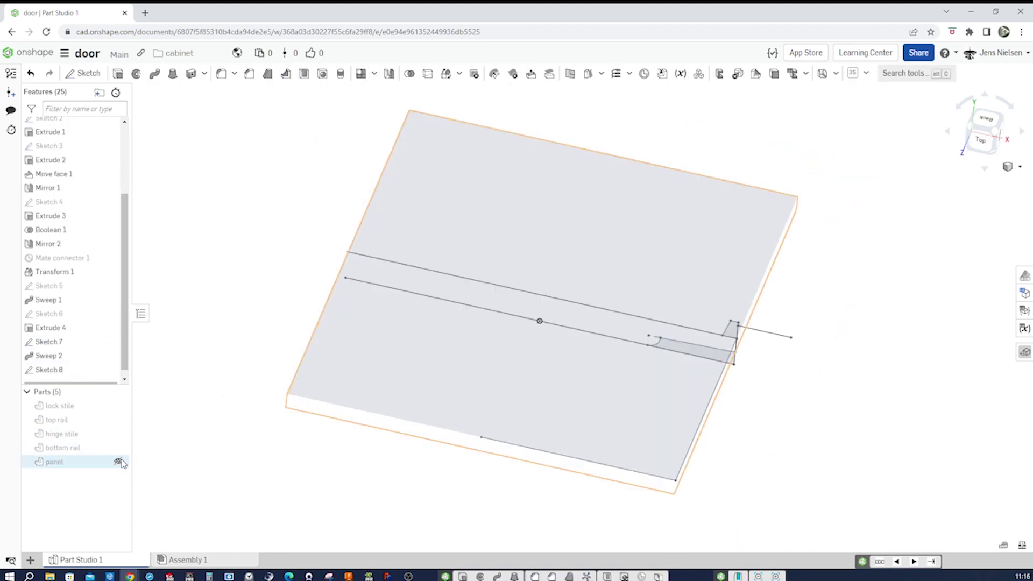
pyautogui.click(154, 74)
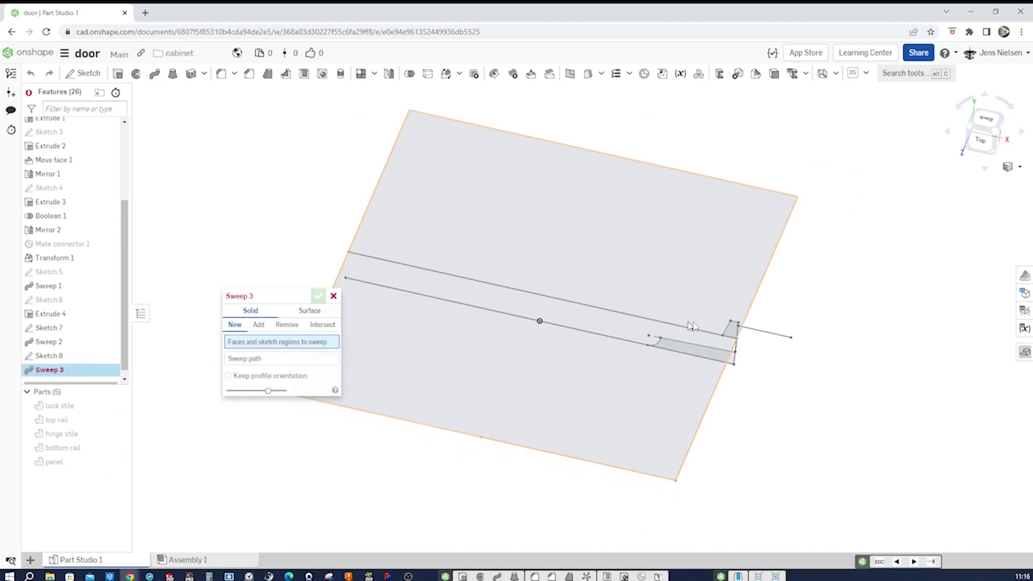
pyautogui.click(732, 330)
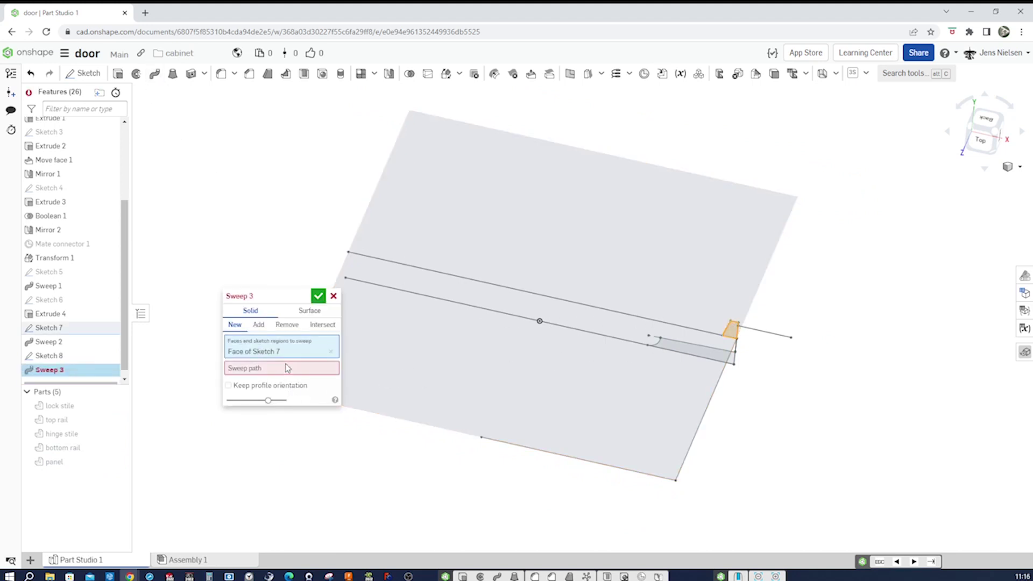
pyautogui.click(288, 368)
pyautogui.click(687, 459)
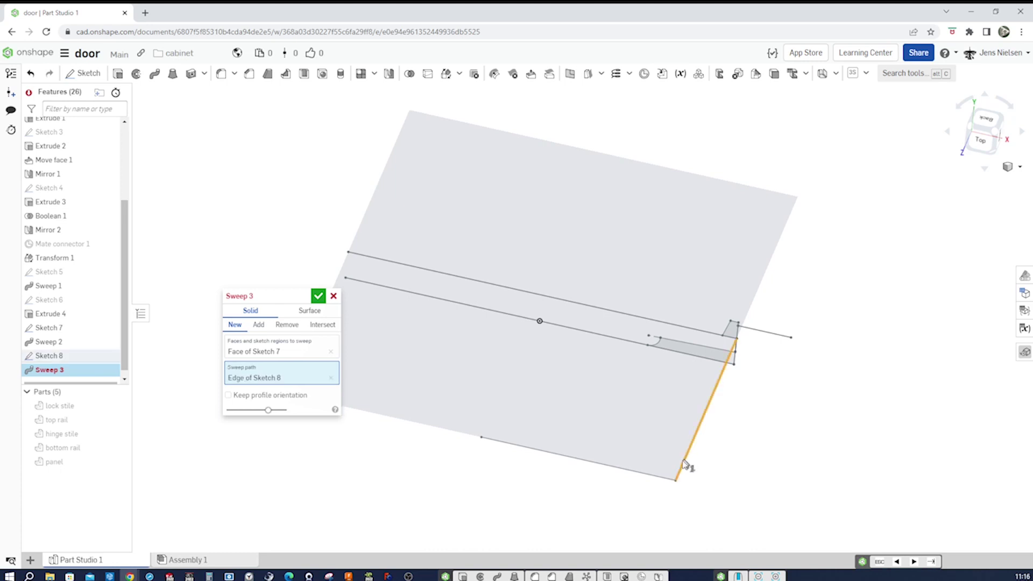
pyautogui.click(654, 477)
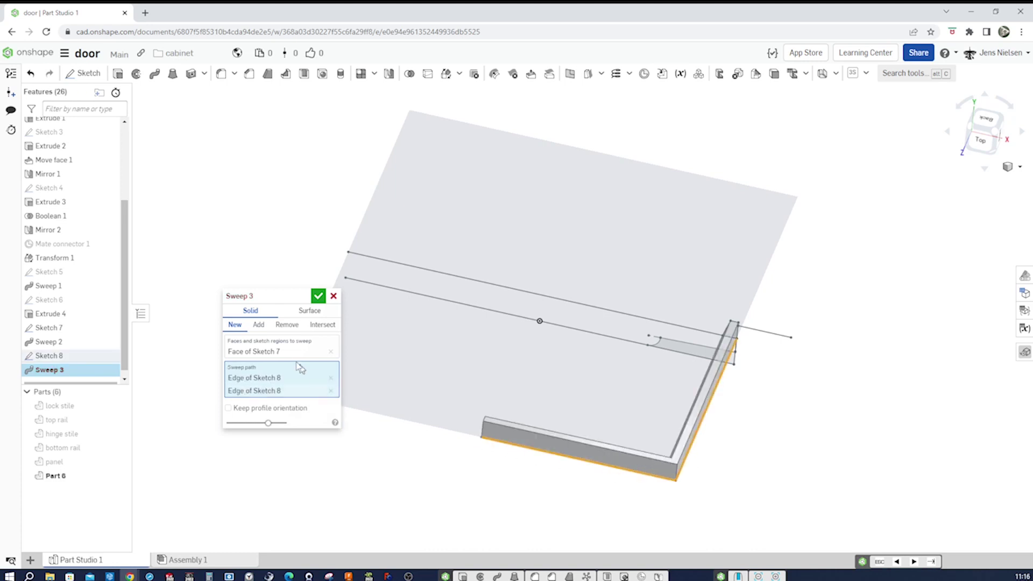
pyautogui.click(318, 296)
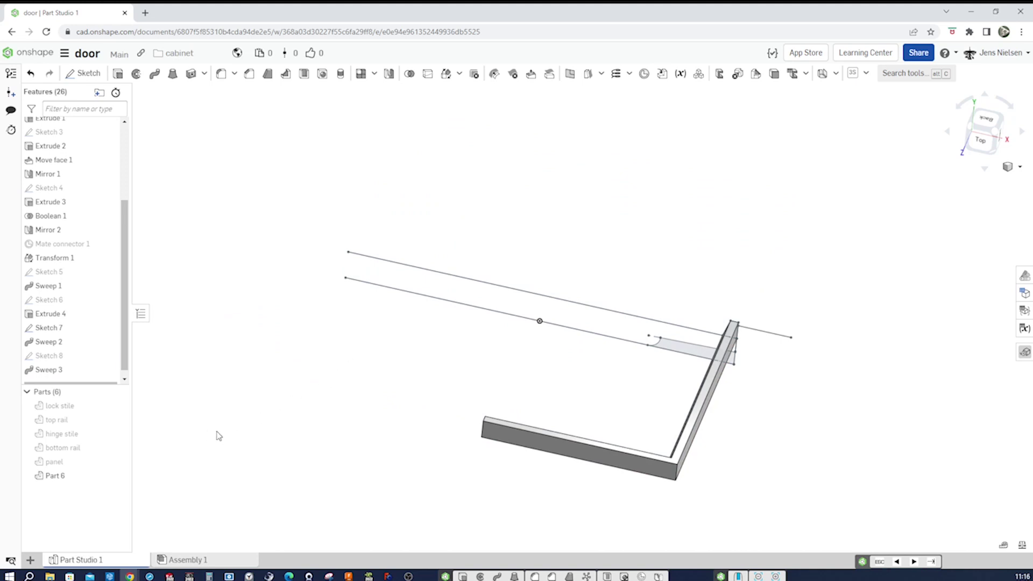
# Create a three-point plane through the outer corner and two inner corner vertices of the new strip's mitre
pyautogui.scroll(-1, 125, 374)
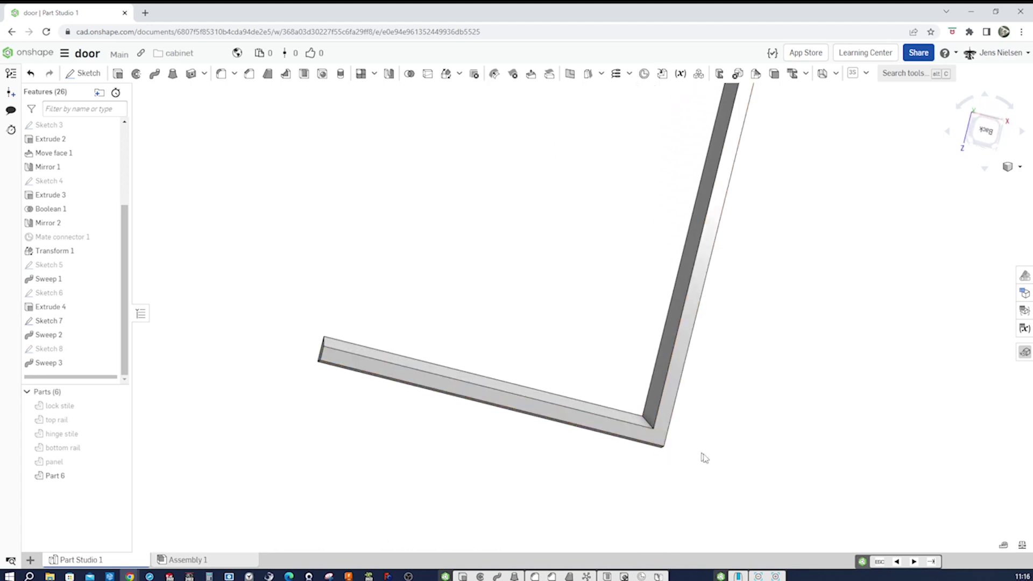
pyautogui.click(570, 73)
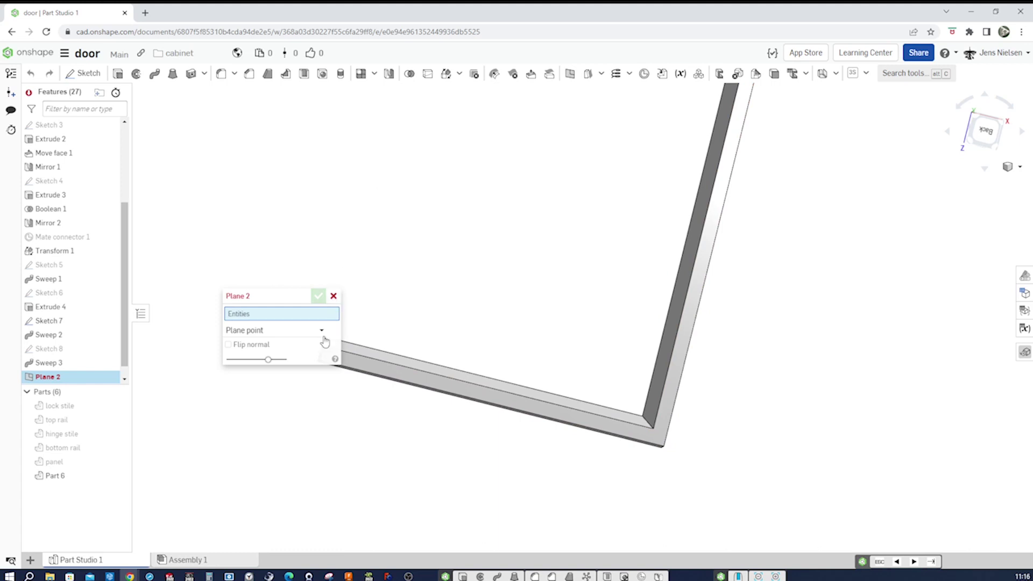
pyautogui.click(322, 330)
pyautogui.click(274, 409)
pyautogui.scroll(3, 687, 511)
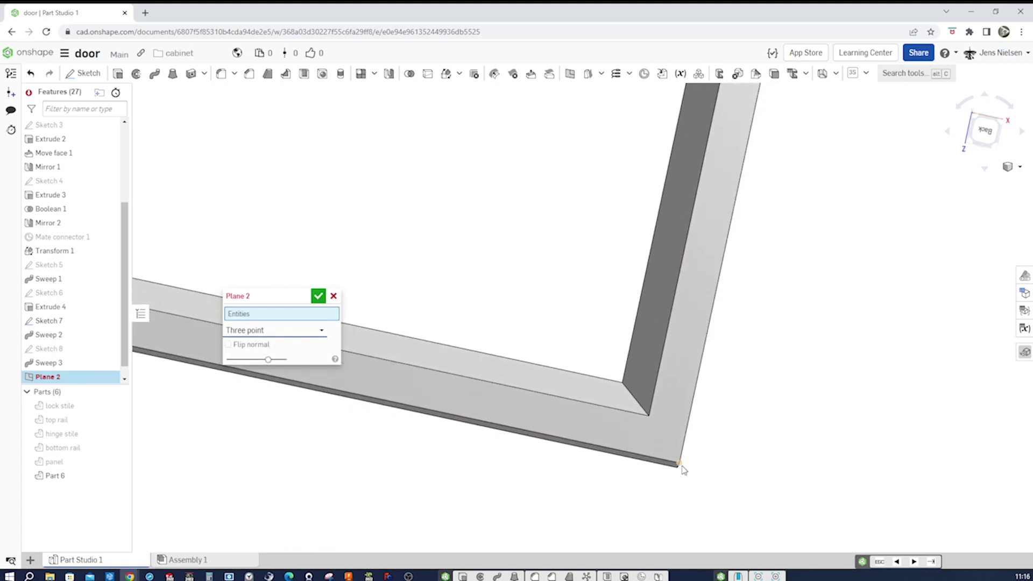
pyautogui.click(679, 465)
pyautogui.click(650, 416)
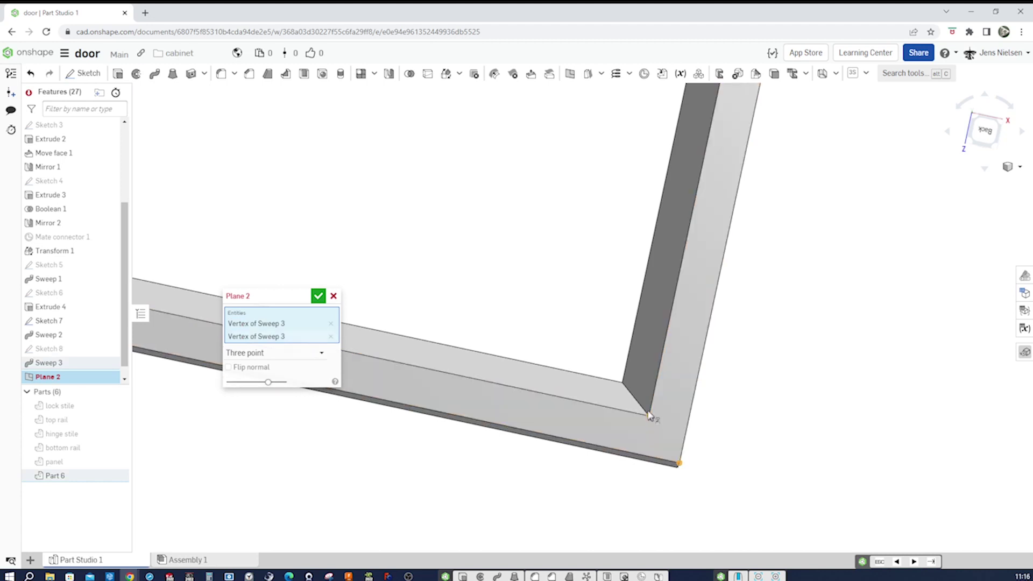
pyautogui.click(622, 383)
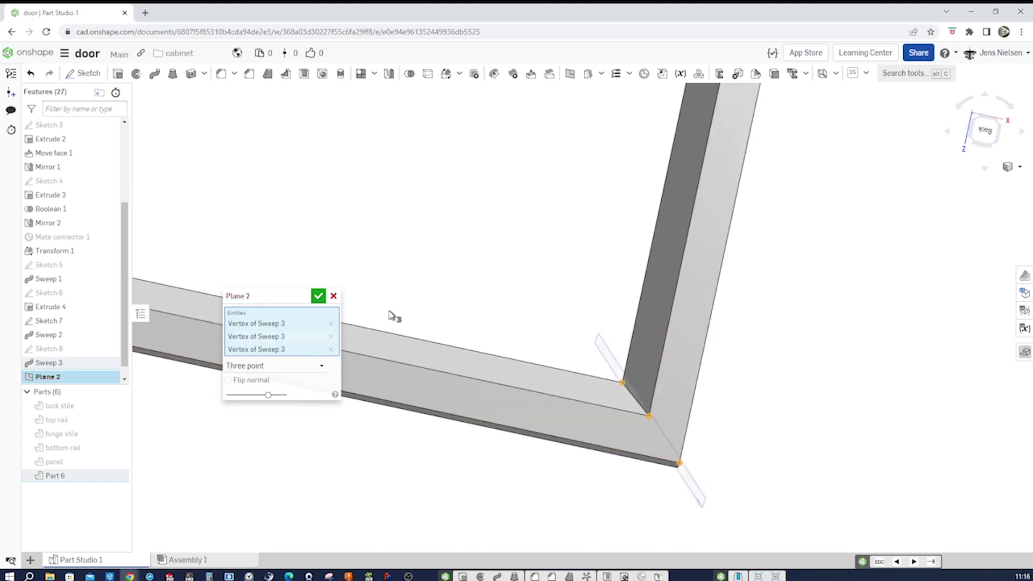
pyautogui.click(318, 297)
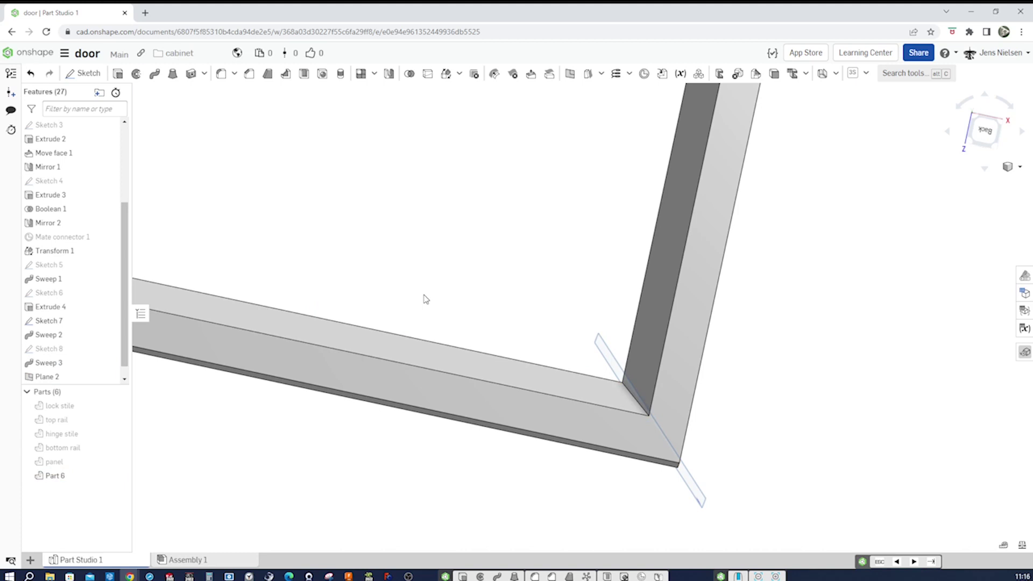
pyautogui.moveTo(424, 296); pyautogui.dragTo(422, 292, button='right')
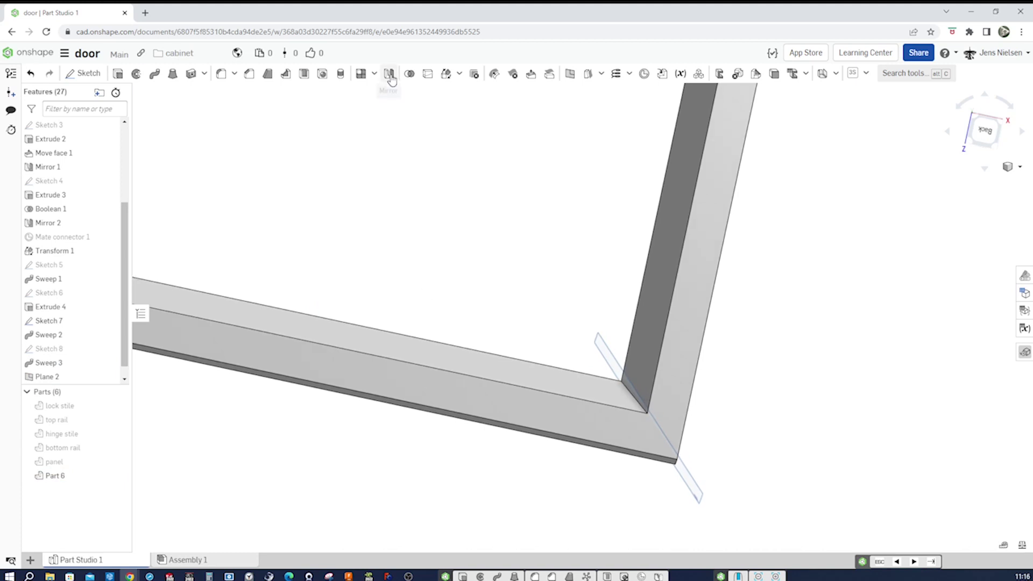
# Split the swept L-shaped strip with the mitre plane, keeping both sides, and hide Plane 2
pyautogui.click(429, 75)
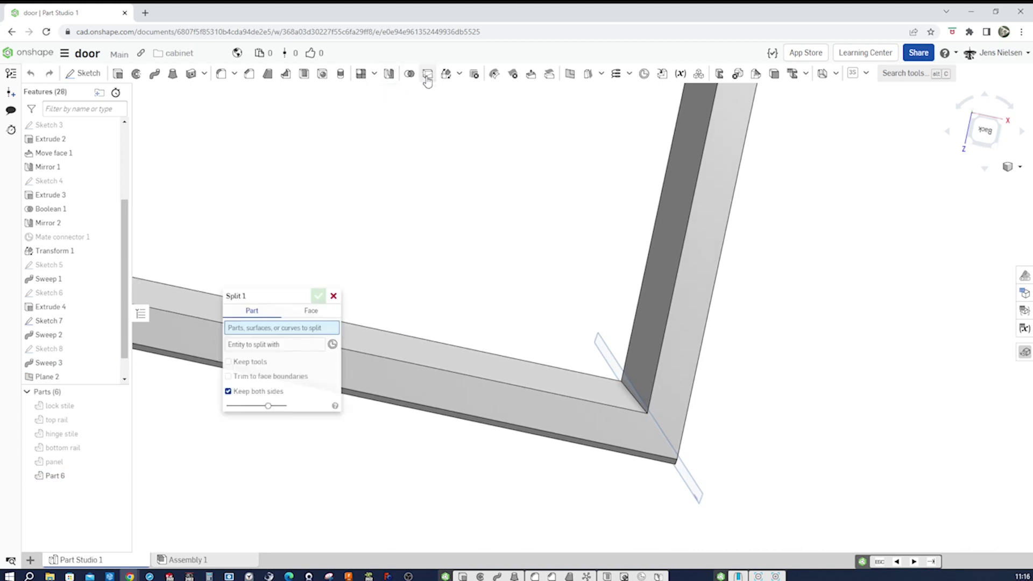
pyautogui.moveTo(473, 178); pyautogui.dragTo(747, 443, button='right')
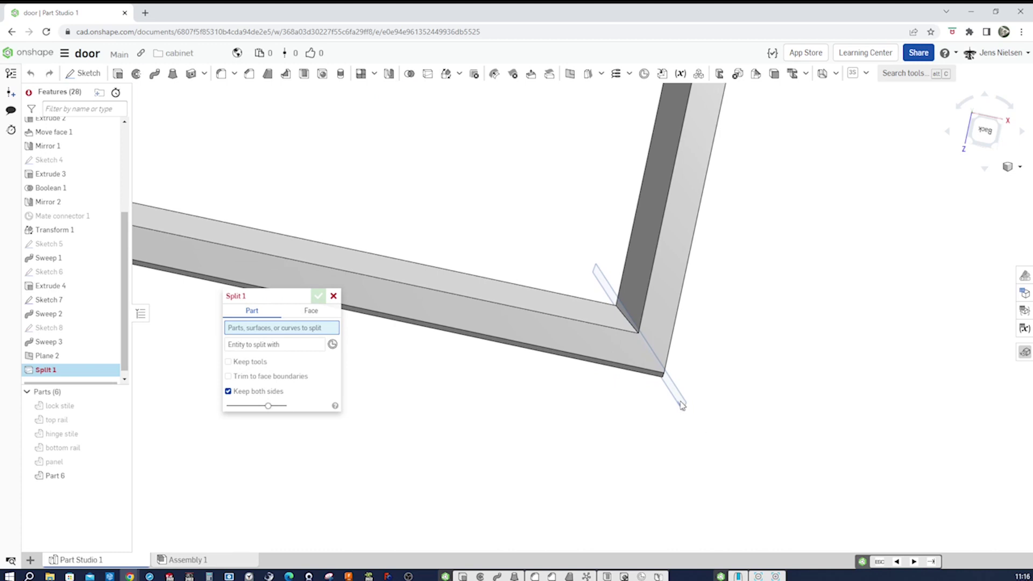
pyautogui.moveTo(678, 403); pyautogui.dragTo(438, 362, button='right')
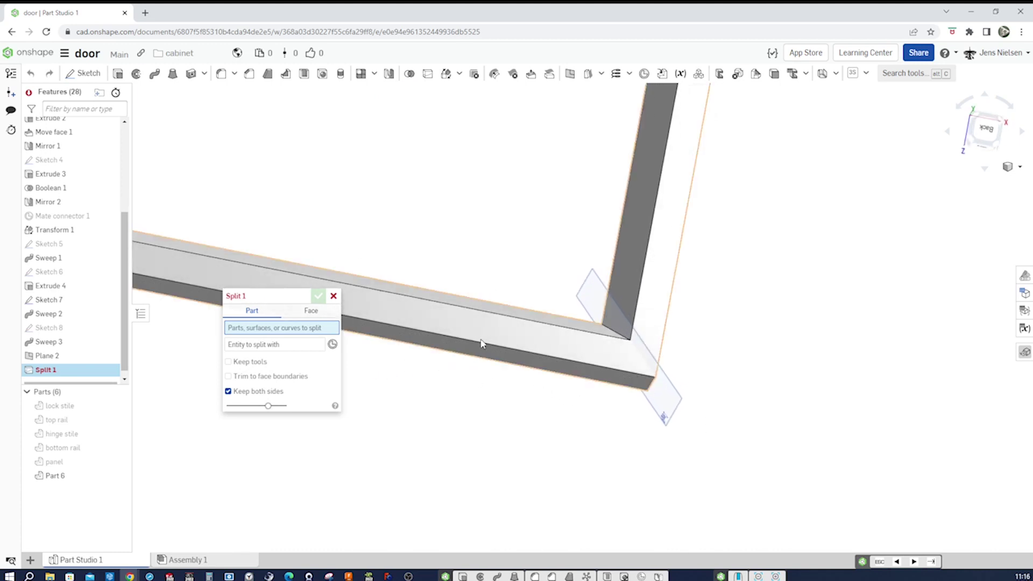
pyautogui.click(482, 344)
pyautogui.click(295, 355)
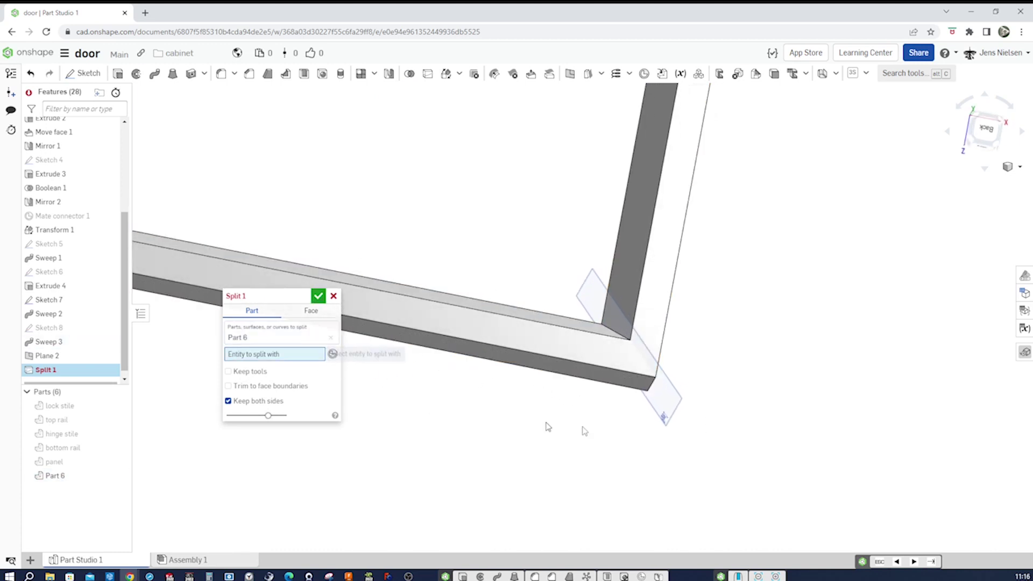
pyautogui.click(665, 416)
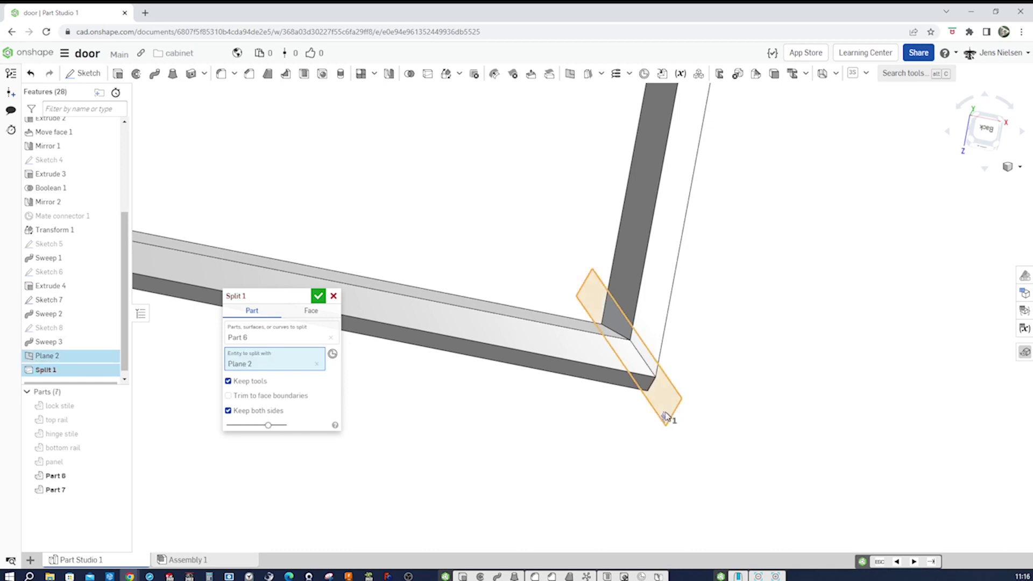
pyautogui.click(318, 297)
pyautogui.scroll(-5, 807, 371)
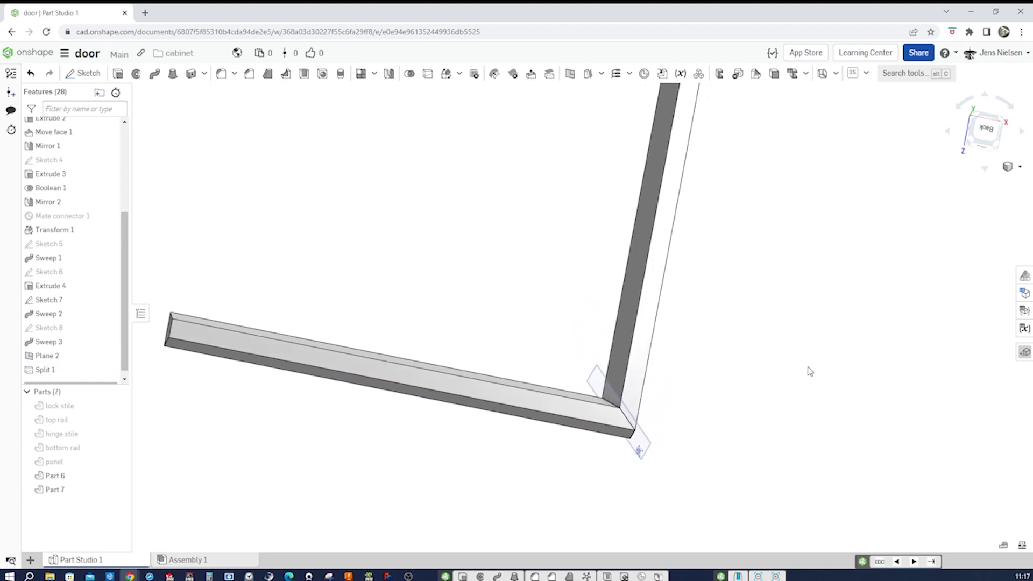
pyautogui.click(116, 356)
# Mirror the horizontal strip about its square-cut end face, adding the result to the same part
pyautogui.moveTo(377, 285); pyautogui.dragTo(461, 293, button='right')
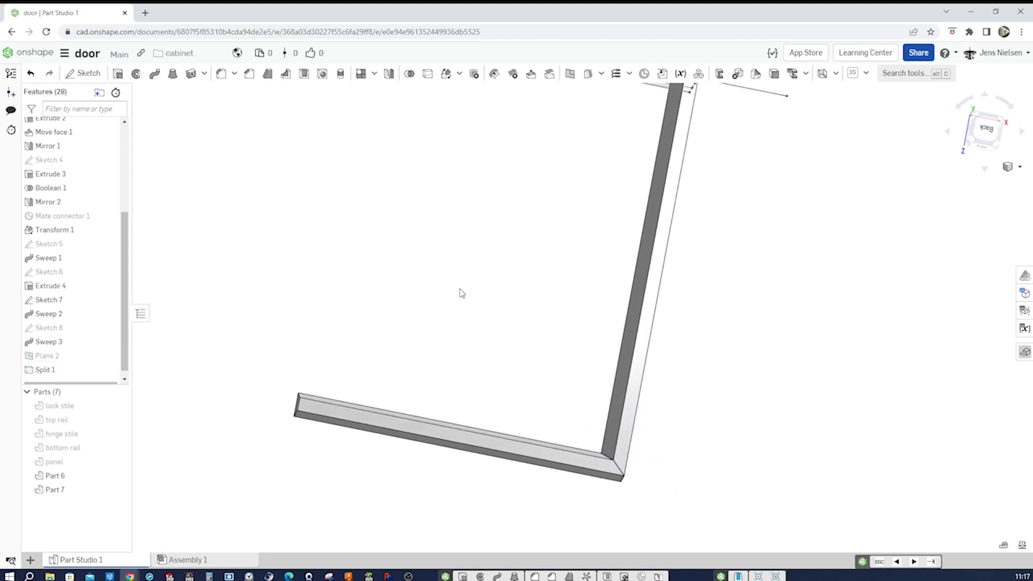
pyautogui.press('s')
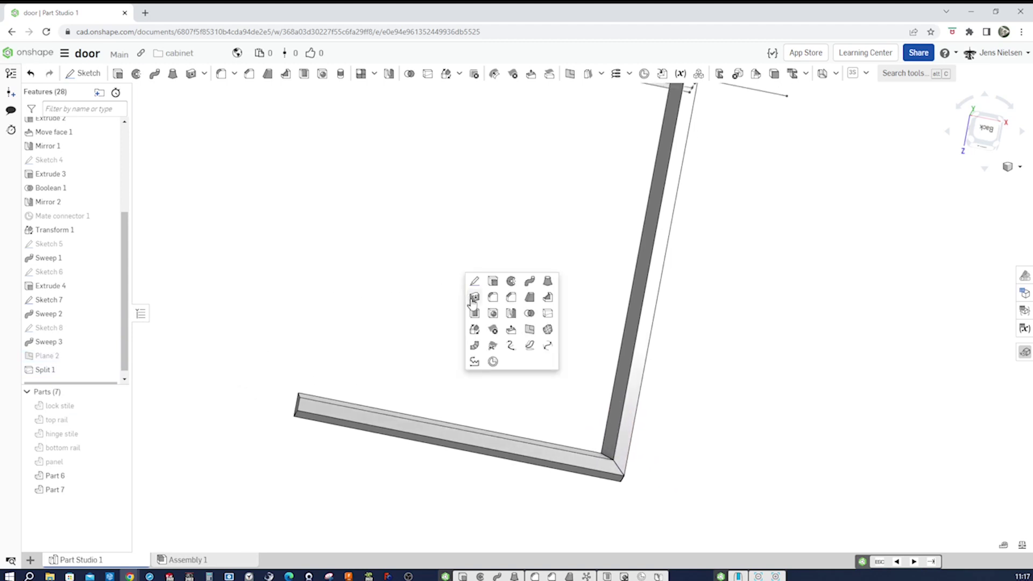
pyautogui.click(511, 315)
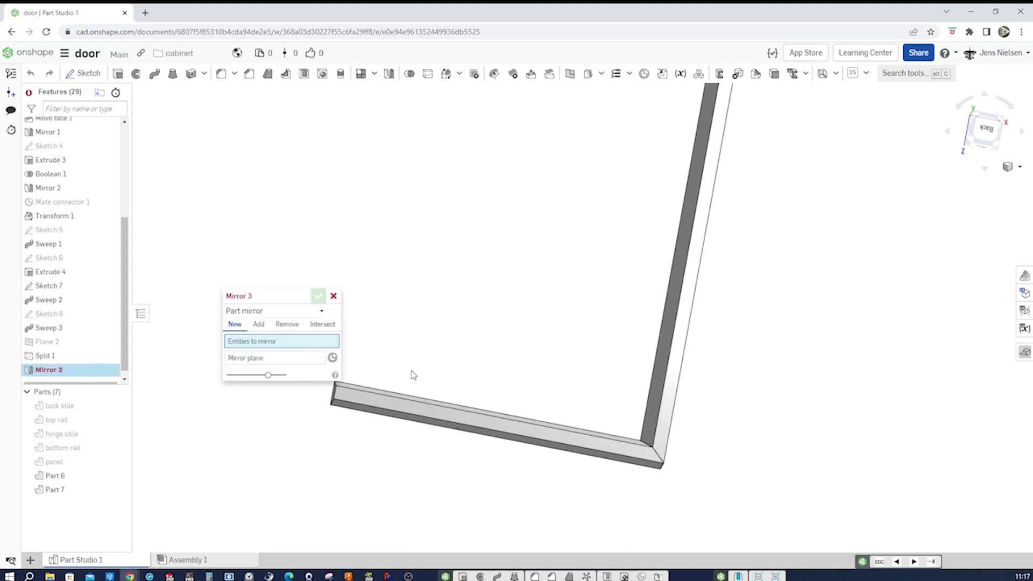
pyautogui.click(409, 403)
pyautogui.moveTo(350, 388); pyautogui.dragTo(428, 382, button='right')
pyautogui.click(432, 397)
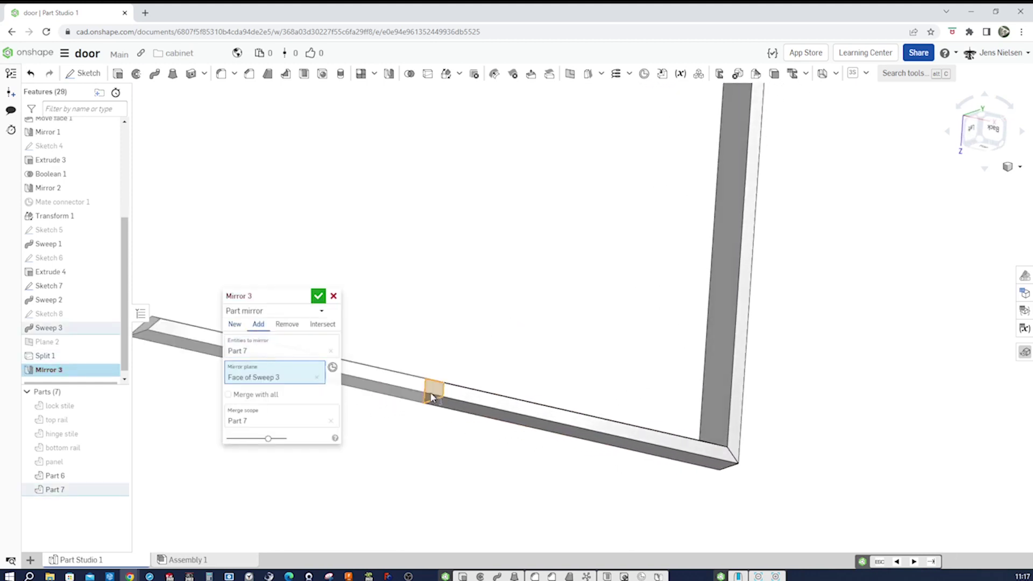
pyautogui.click(317, 296)
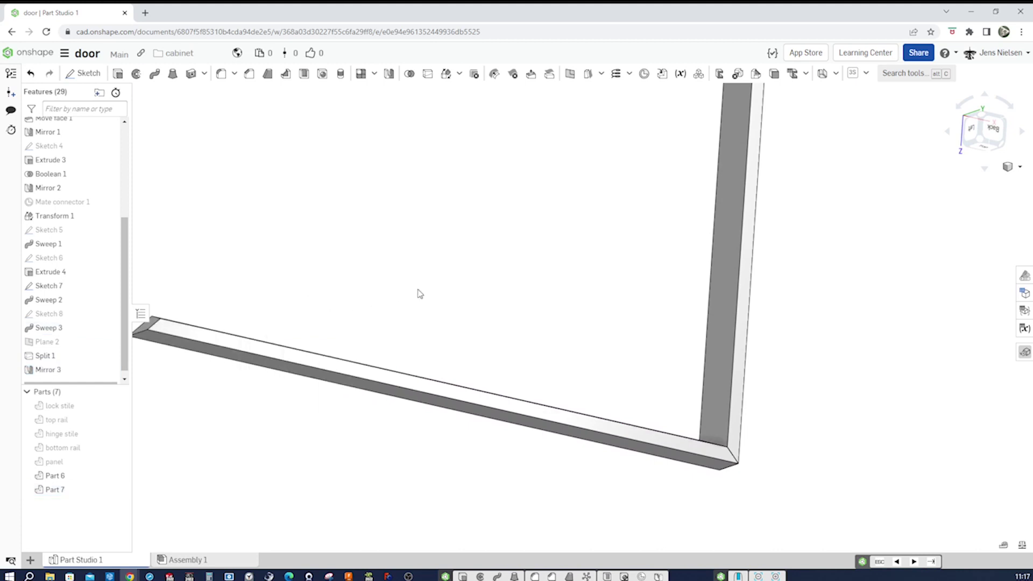
# Mirror the vertical strip about the trapezoid face of Sketch 7 at its cut end, adding the mirrored half to it
pyautogui.press('s')
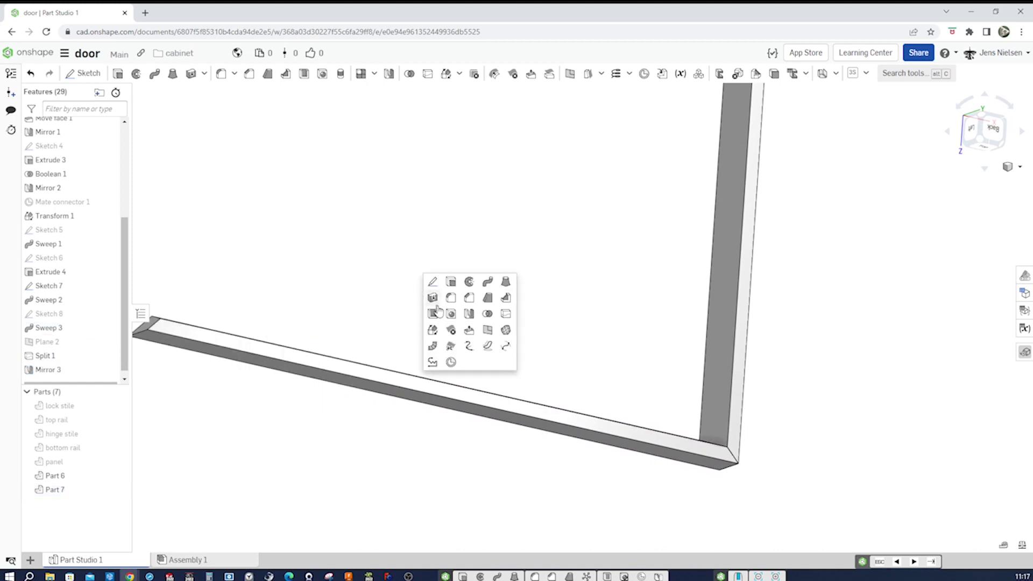
pyautogui.click(470, 314)
pyautogui.click(722, 346)
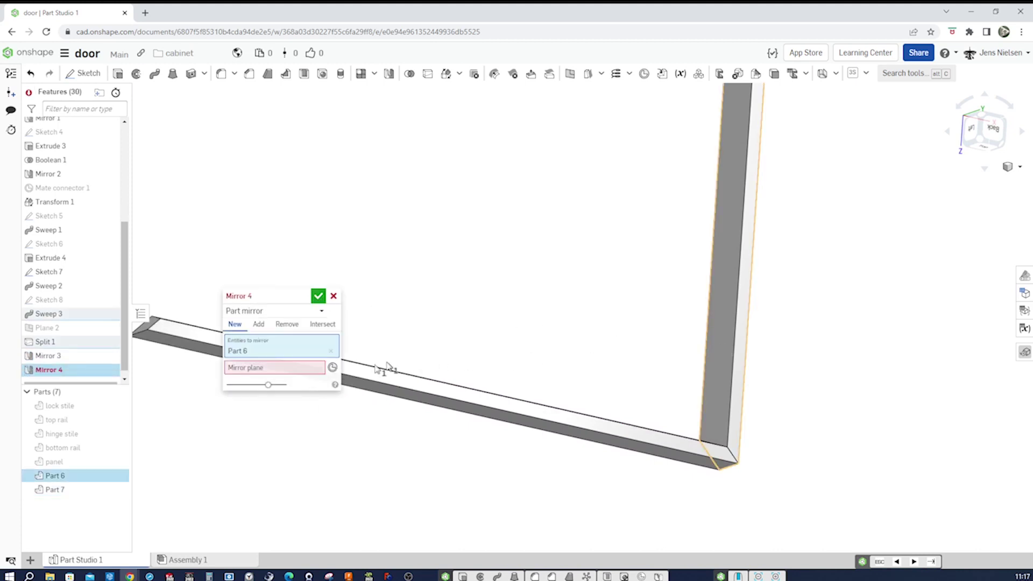
pyautogui.click(307, 373)
pyautogui.scroll(-3, 526, 335)
pyautogui.moveTo(525, 334); pyautogui.dragTo(673, 345, button='right')
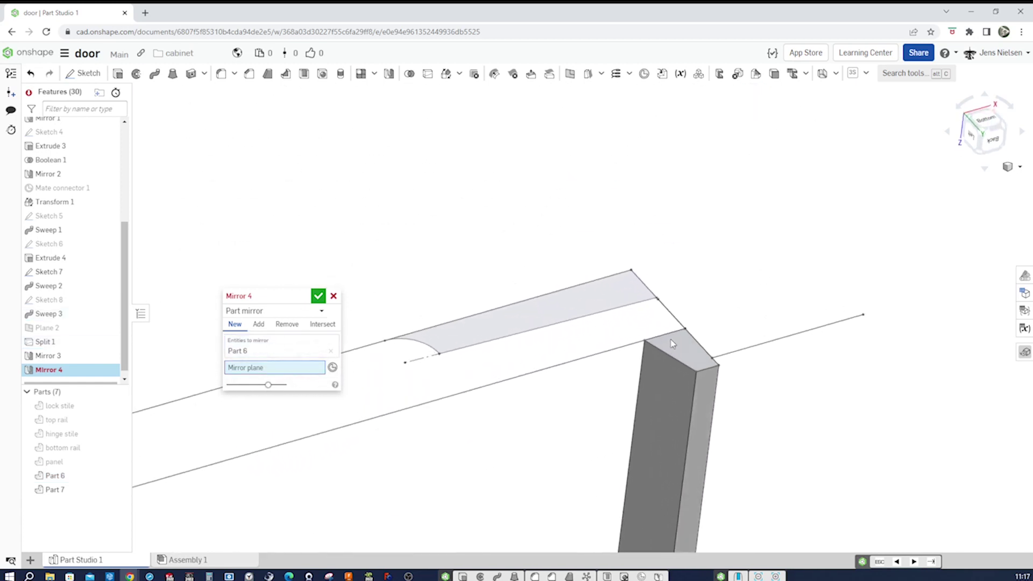
pyautogui.click(681, 357)
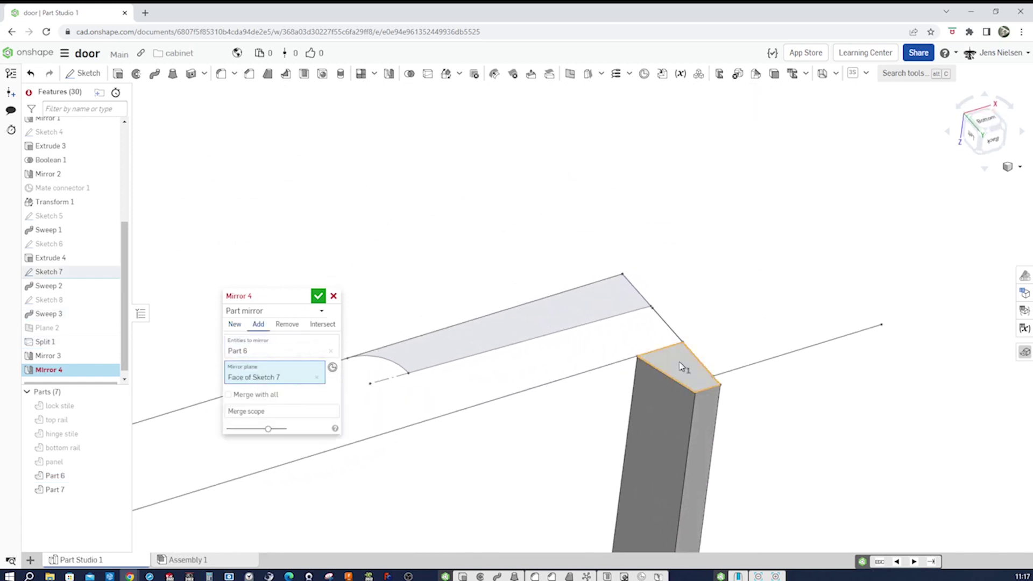
pyautogui.click(319, 297)
# Hide Sketch 7 and show Mate connector 1 at the centre of the door
pyautogui.scroll(-5, 411, 293)
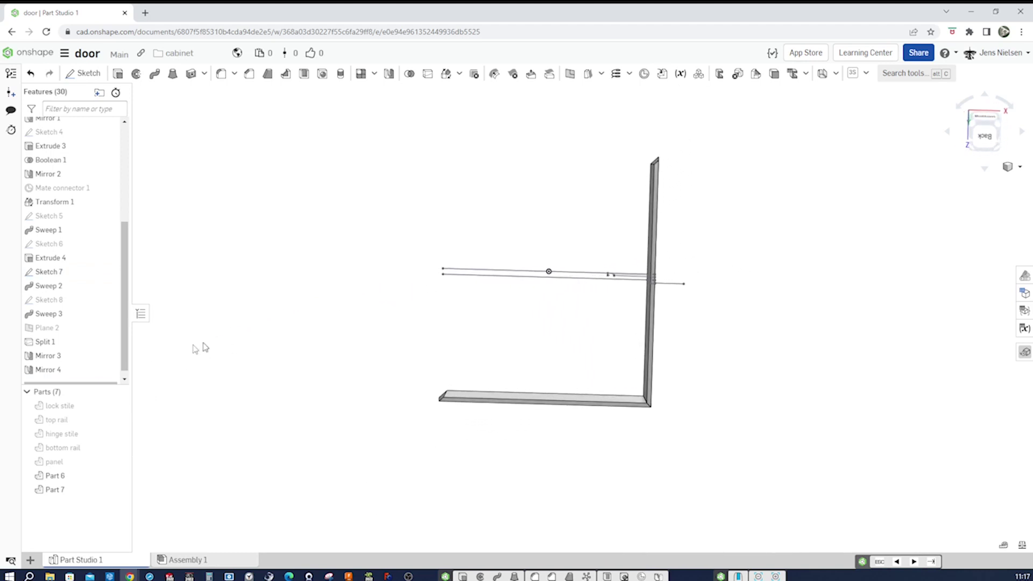
pyautogui.scroll(-1, 80, 358)
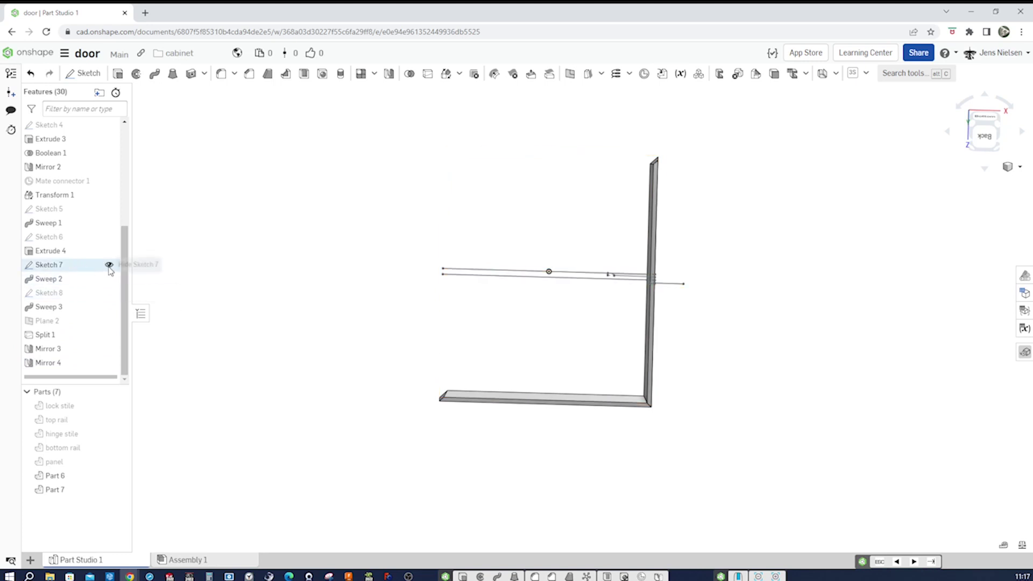
pyautogui.click(109, 266)
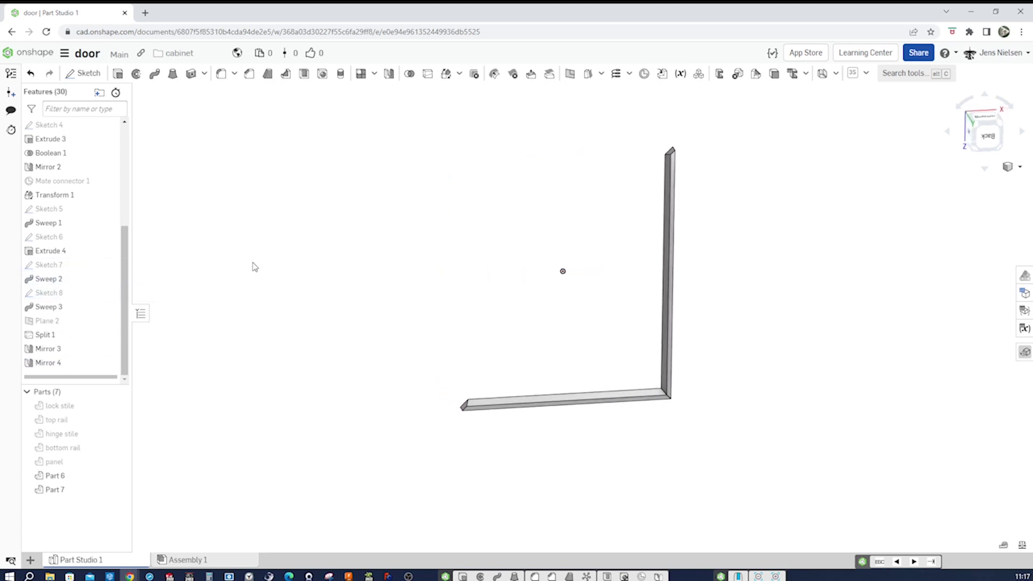
pyautogui.click(109, 182)
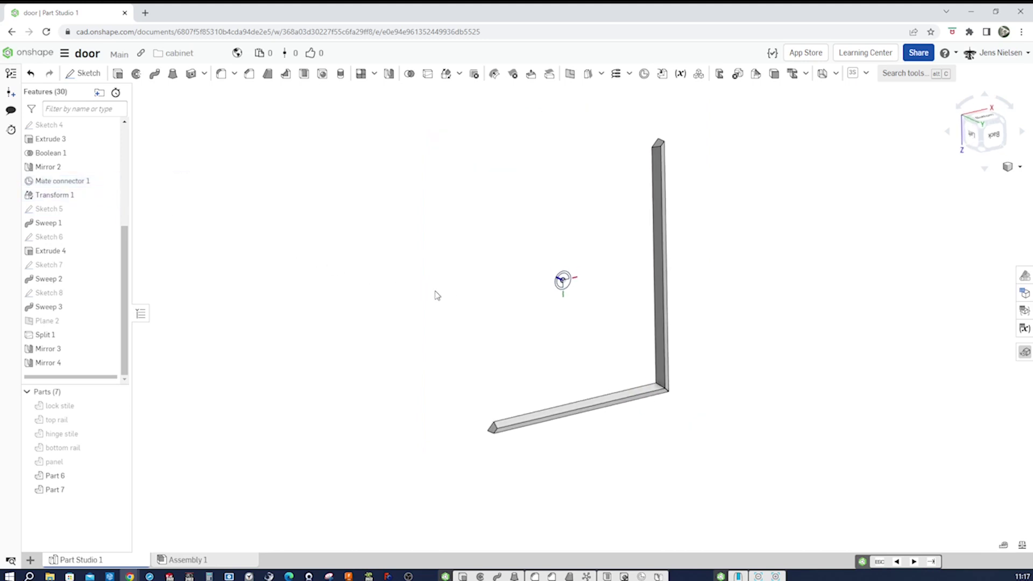
# Copy both strips by a Rotate transform of 180 deg about Mate connector 1 to complete the moulding frame
pyautogui.click(446, 74)
pyautogui.click(321, 334)
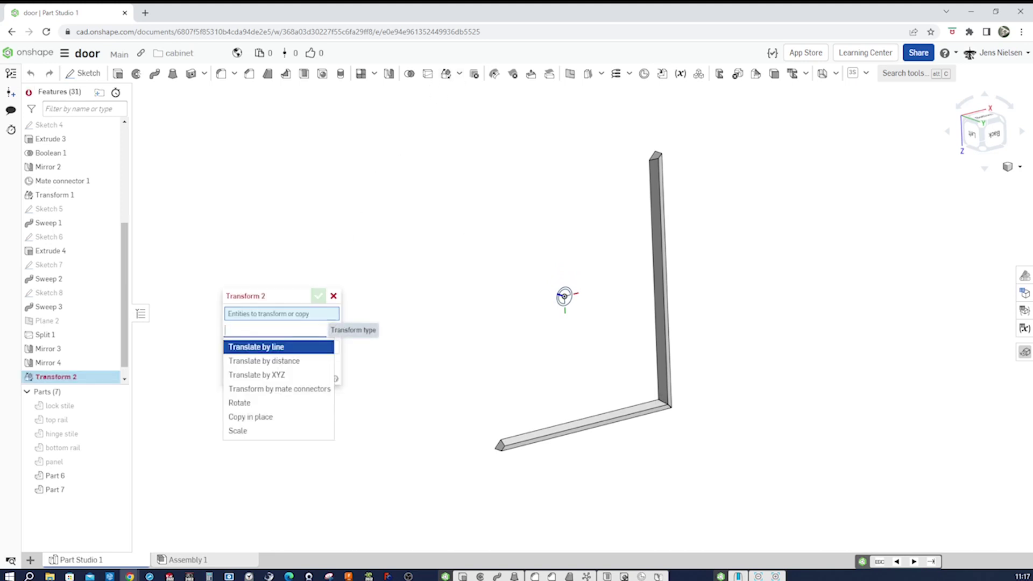
pyautogui.click(284, 404)
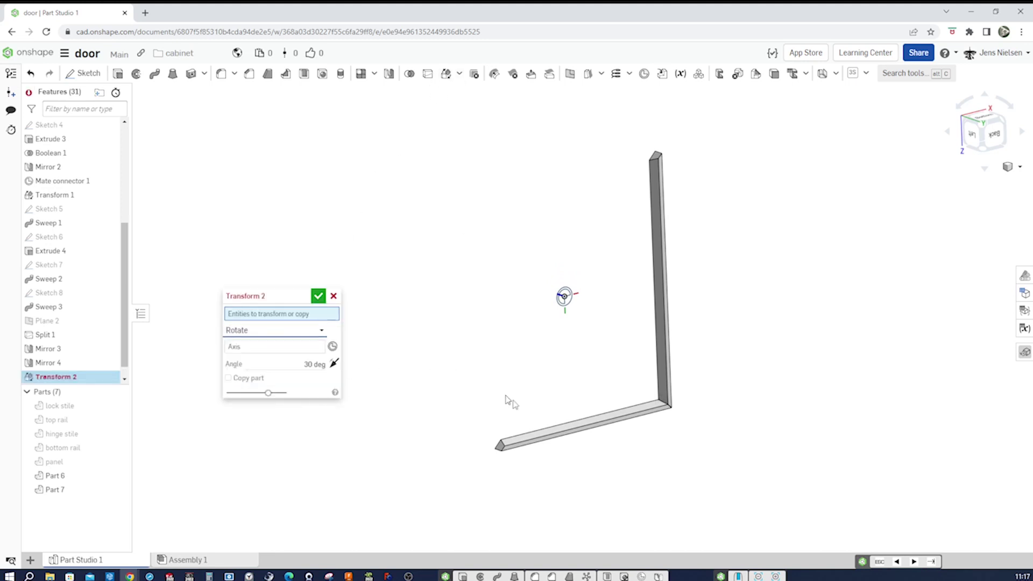
pyautogui.click(548, 436)
pyautogui.click(661, 381)
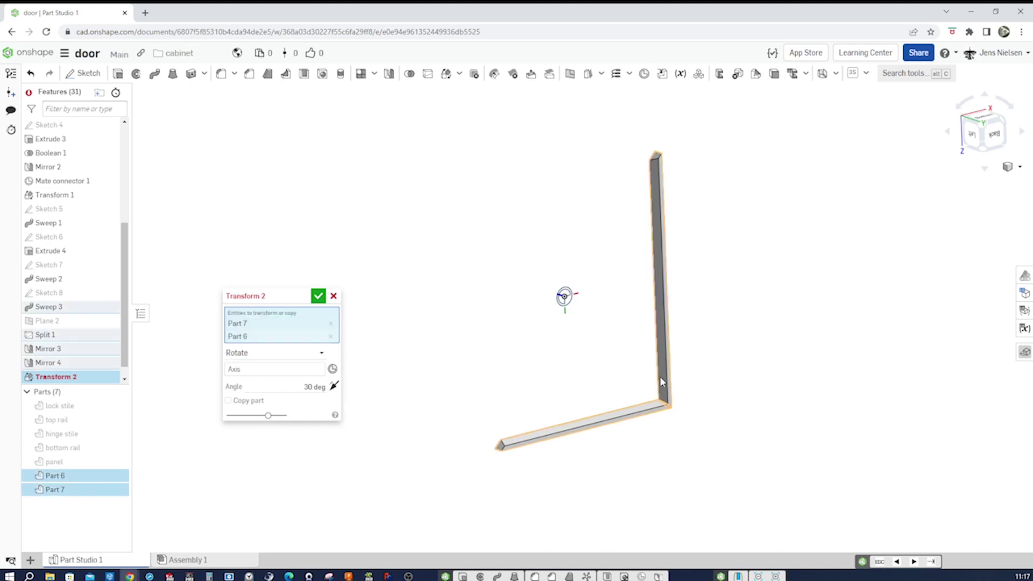
pyautogui.click(228, 400)
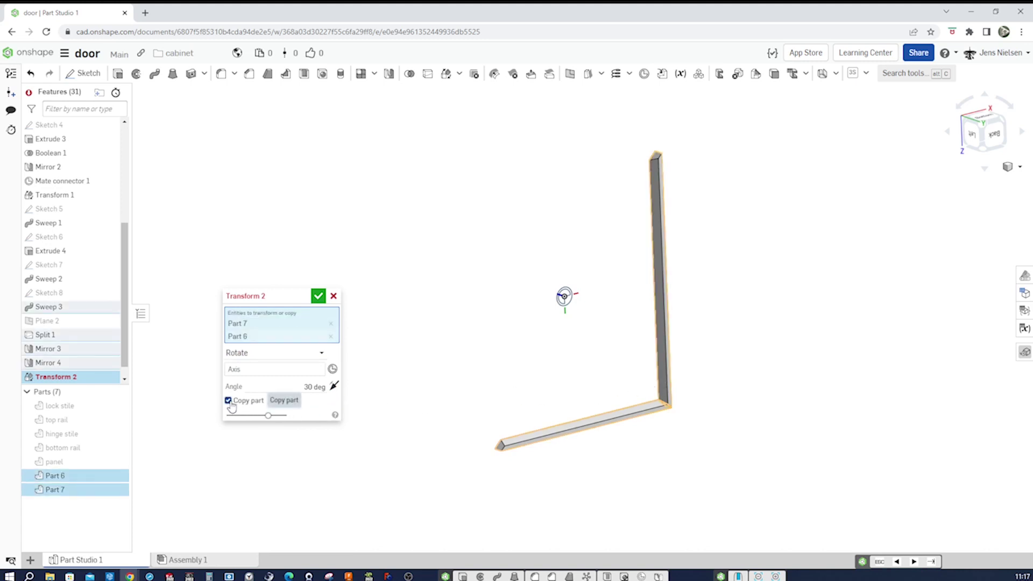
pyautogui.click(277, 371)
pyautogui.click(566, 301)
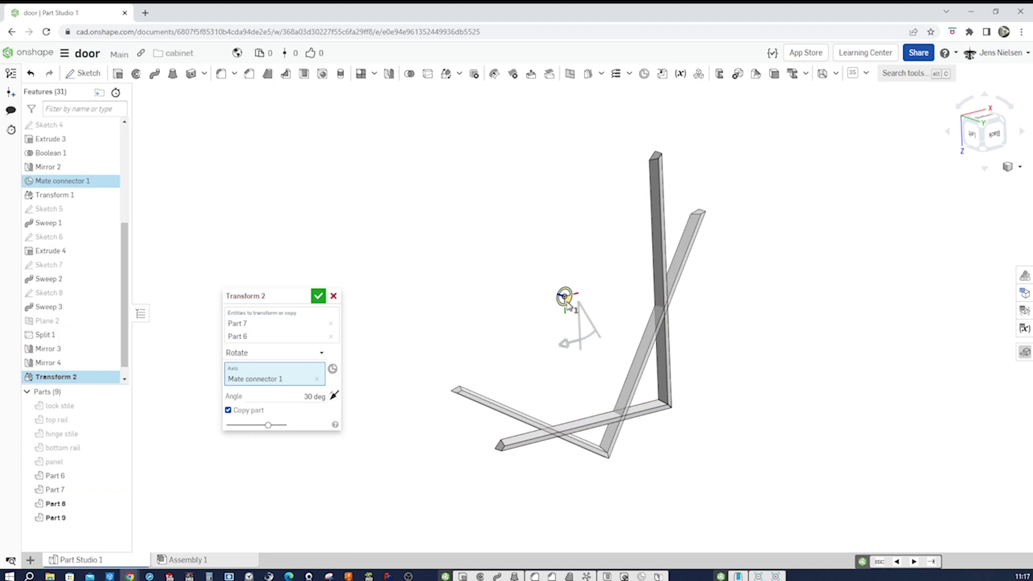
pyautogui.click(312, 398)
pyautogui.write('180')
pyautogui.click(317, 300)
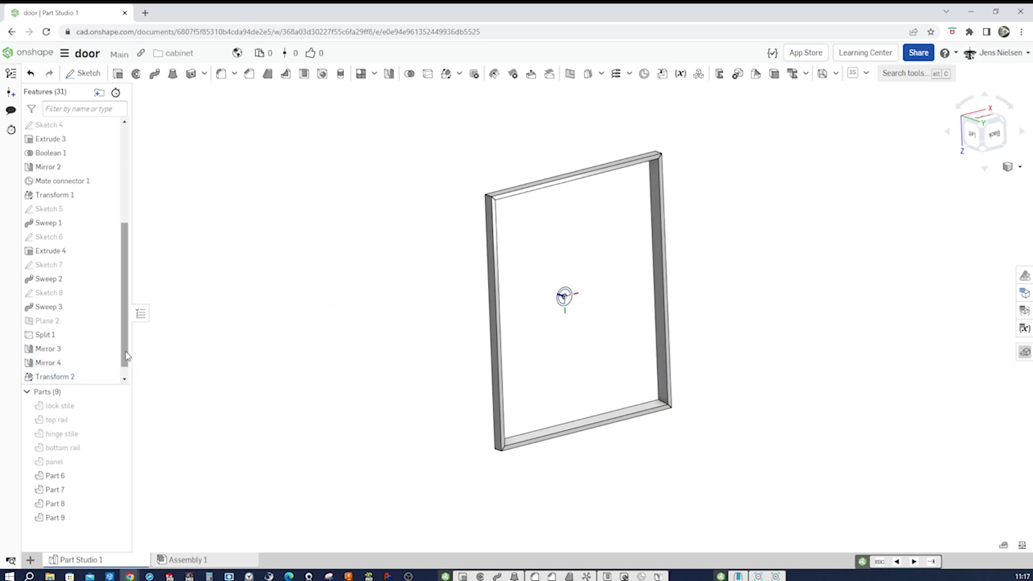
# Hide Mate connector 1 and show the lock stile, top rail, hinge stile, bottom rail and panel
pyautogui.moveTo(127, 353); pyautogui.dragTo(126, 350)
pyautogui.click(110, 187)
pyautogui.click(118, 406)
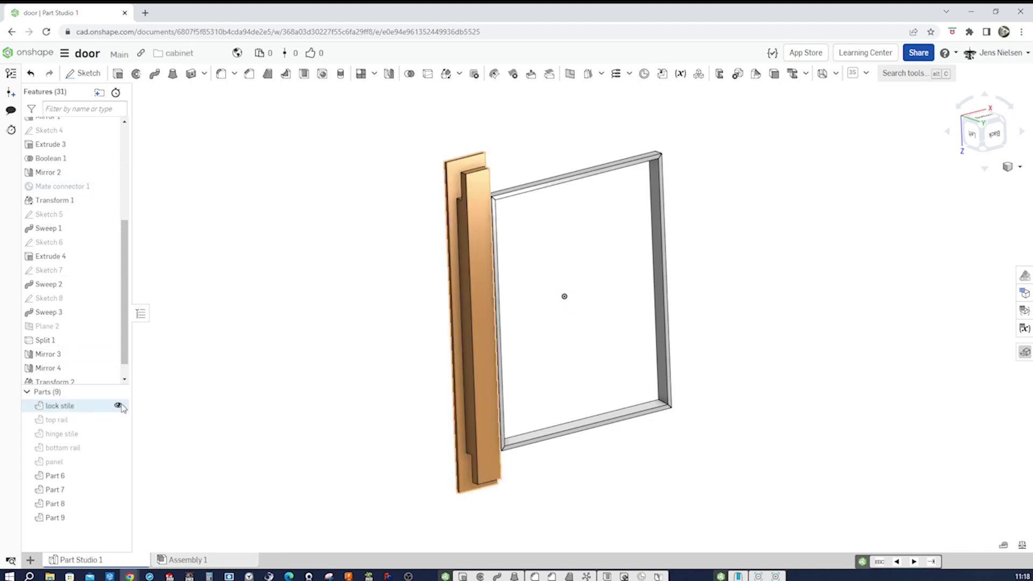
pyautogui.click(118, 421)
pyautogui.click(119, 434)
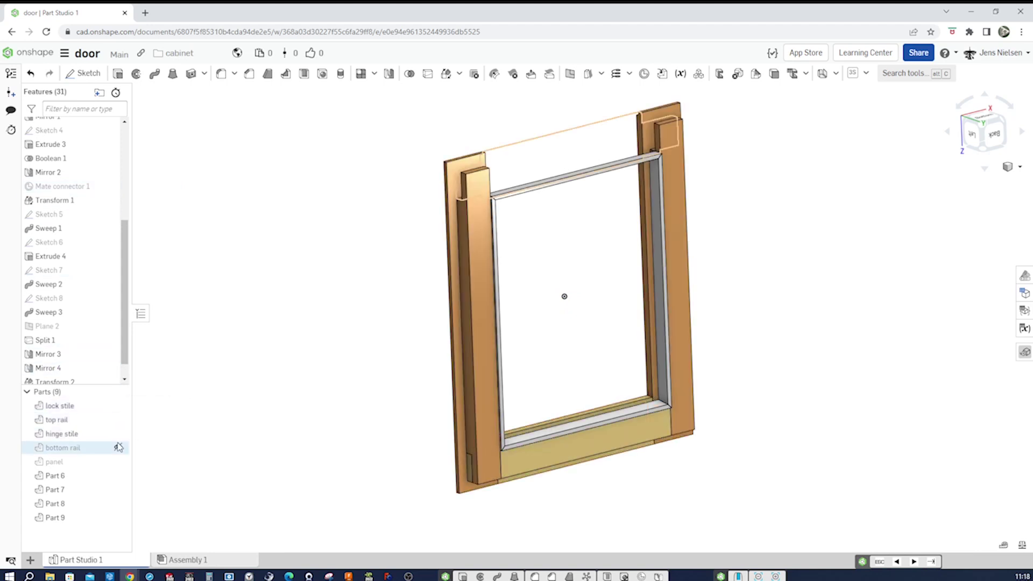
pyautogui.click(118, 448)
pyautogui.click(118, 462)
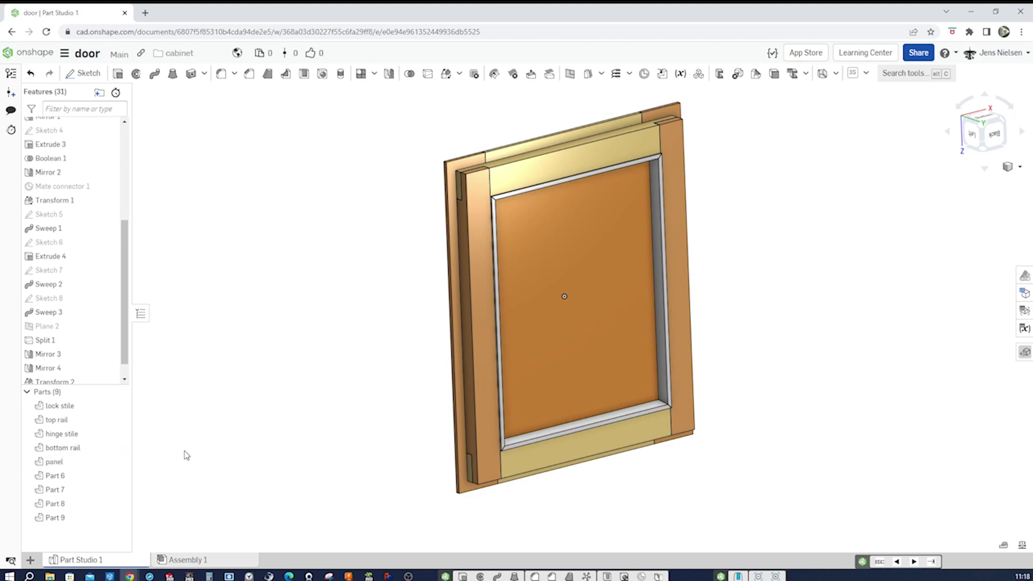
# Rename the vertical strip Part 6 as "moulding vertical"
pyautogui.click(89, 477)
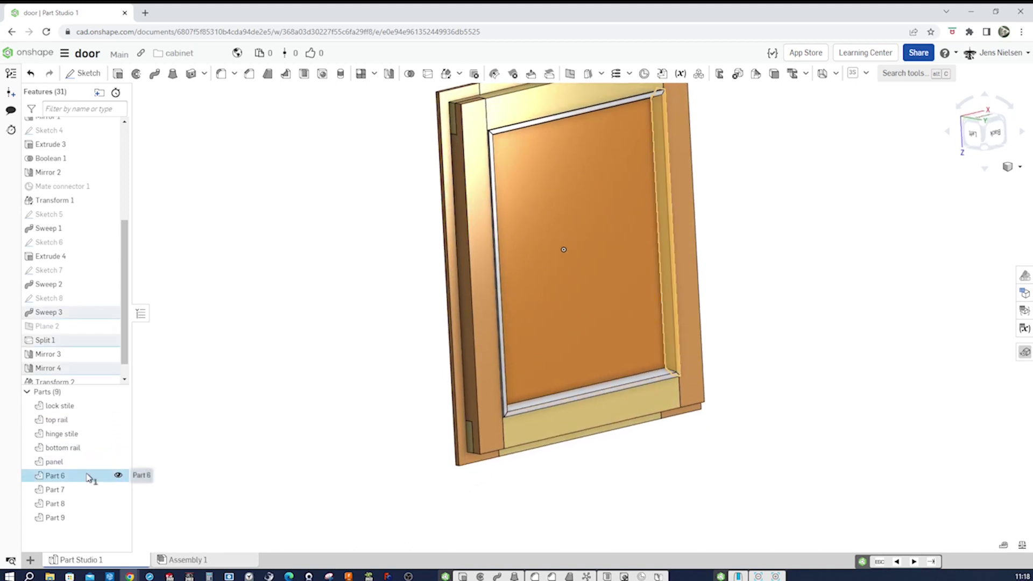
pyautogui.rightClick(89, 479)
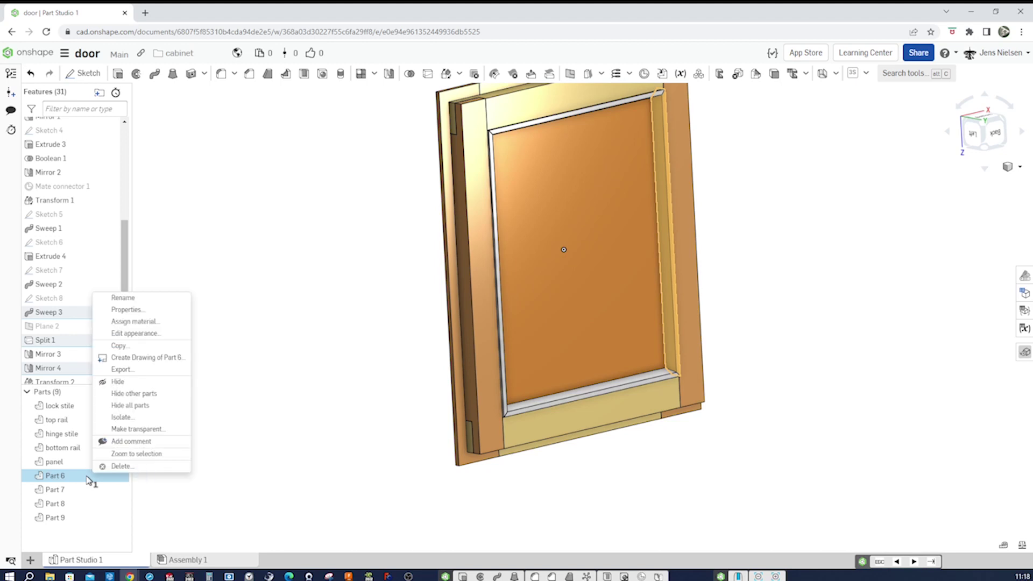
pyautogui.click(139, 300)
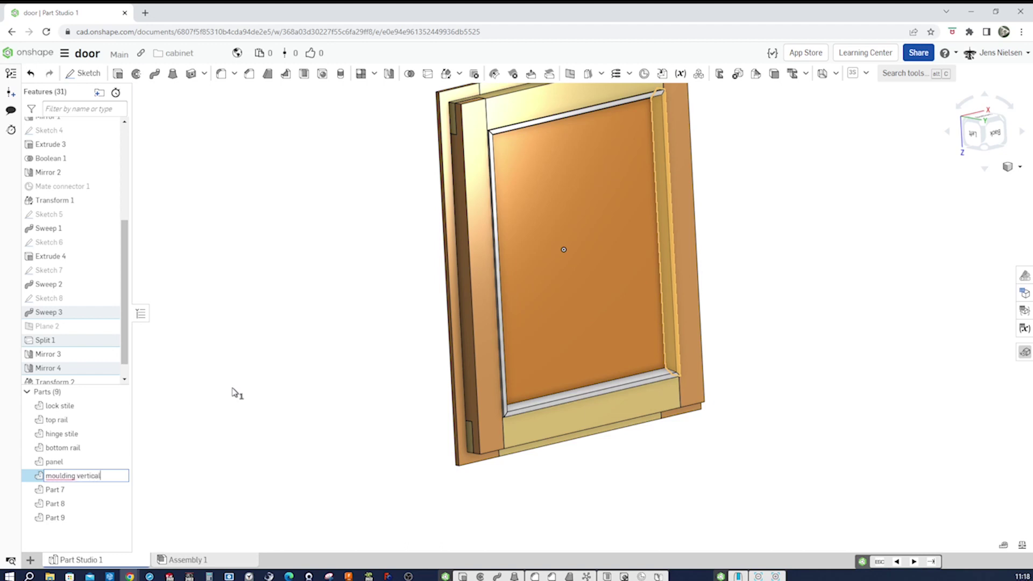
pyautogui.press('Return')
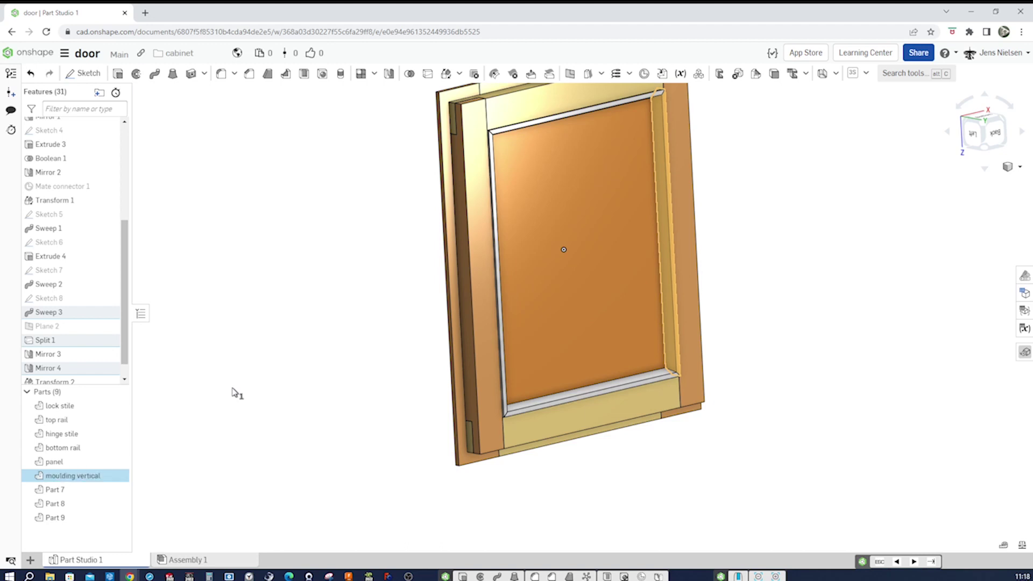
# Rename Part 7 as "moulding horizontal"
pyautogui.click(118, 489)
pyautogui.click(117, 490)
pyautogui.rightClick(82, 489)
pyautogui.click(337, 493)
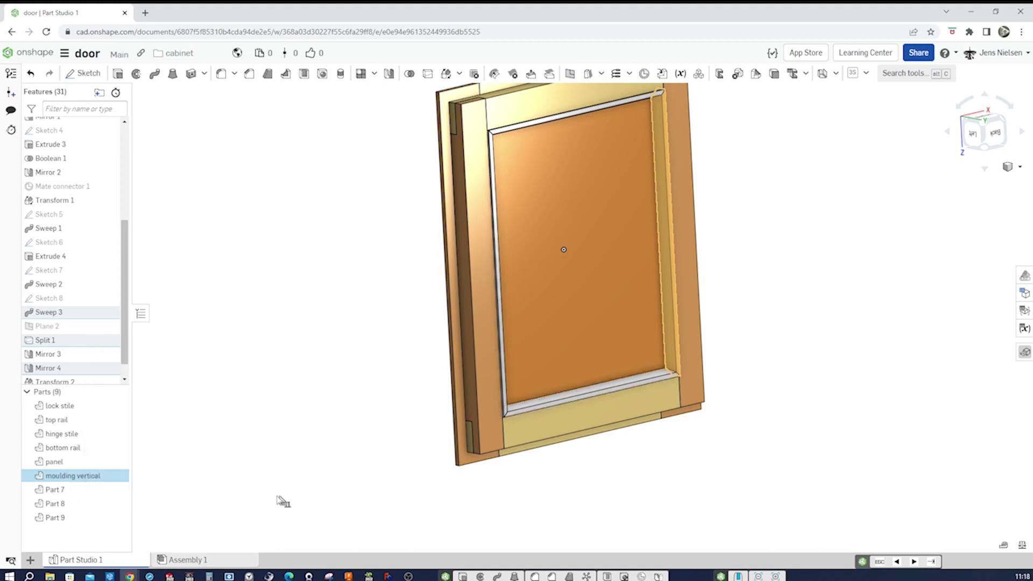
pyautogui.rightClick(87, 491)
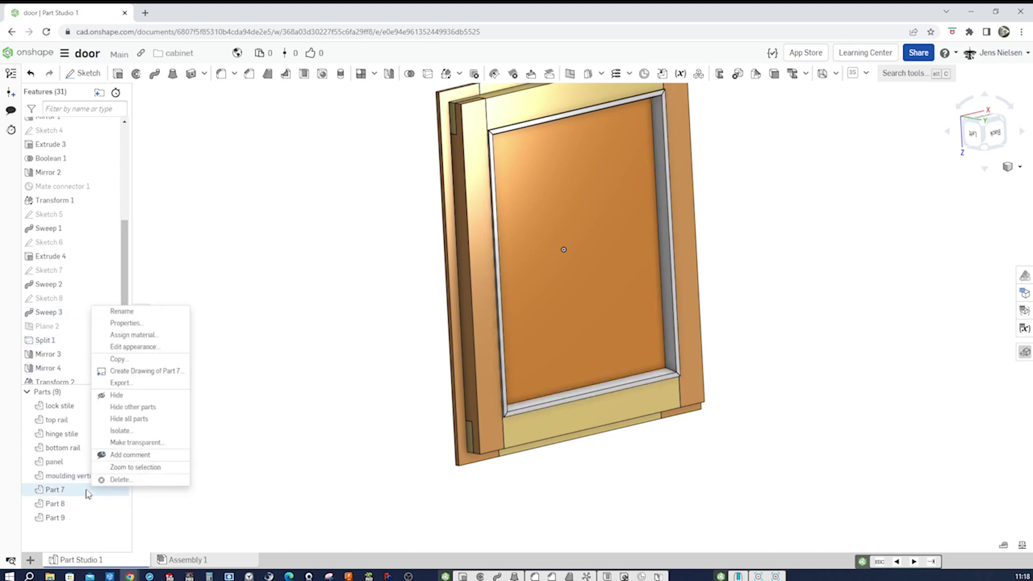
pyautogui.click(122, 312)
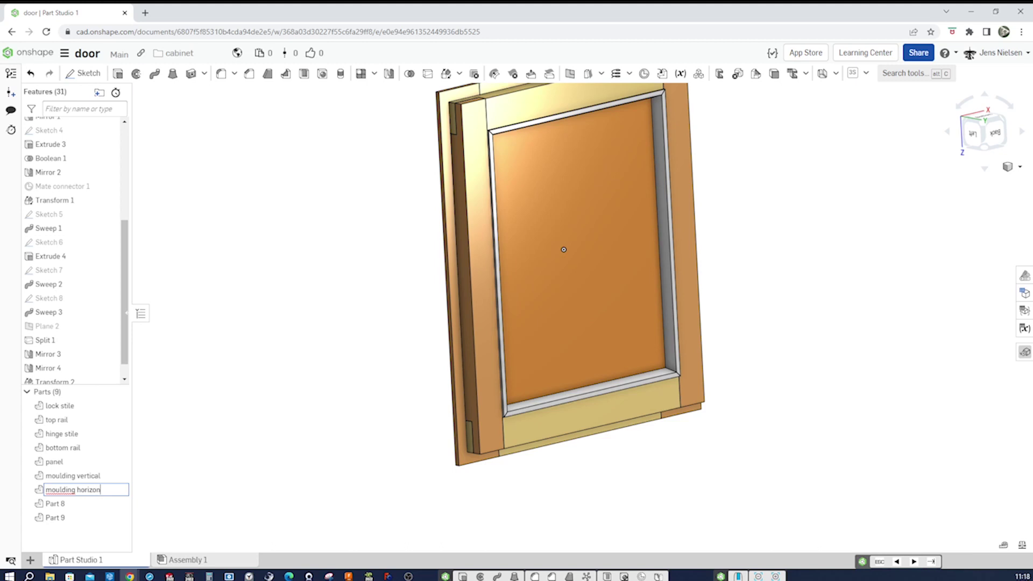
pyautogui.press('Return')
# Rename Part 8 as "moulding vertical" and Part 9 as "moulding horizontal"
pyautogui.rightClick(90, 509)
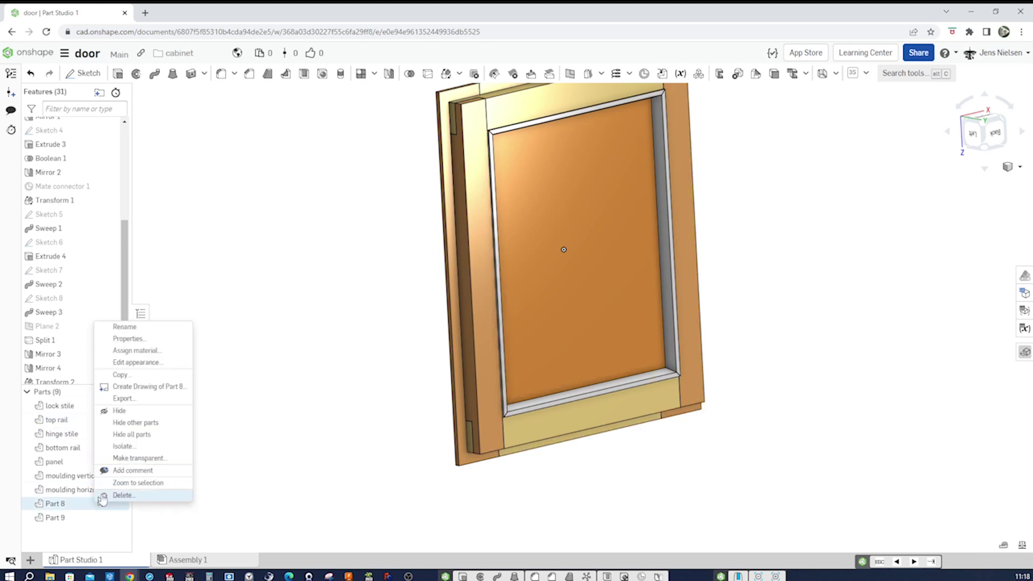
pyautogui.click(127, 328)
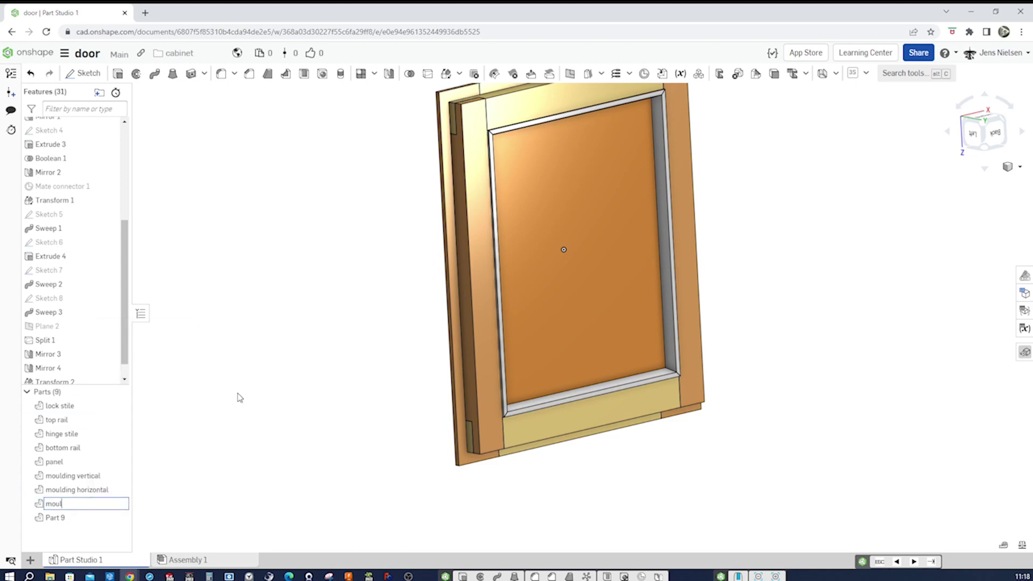
pyautogui.write('moulding vertical')
pyautogui.press('Return')
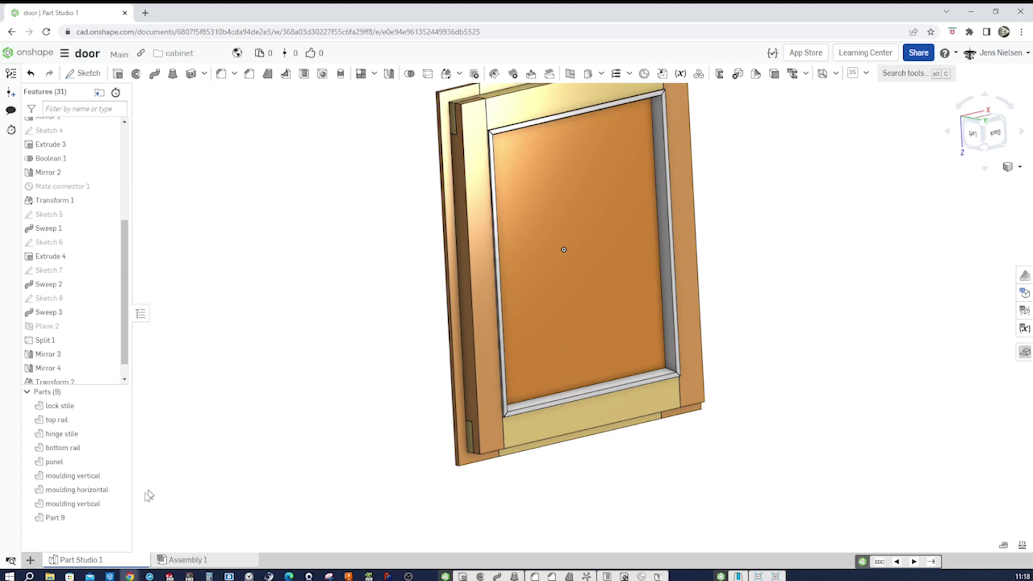
pyautogui.rightClick(88, 518)
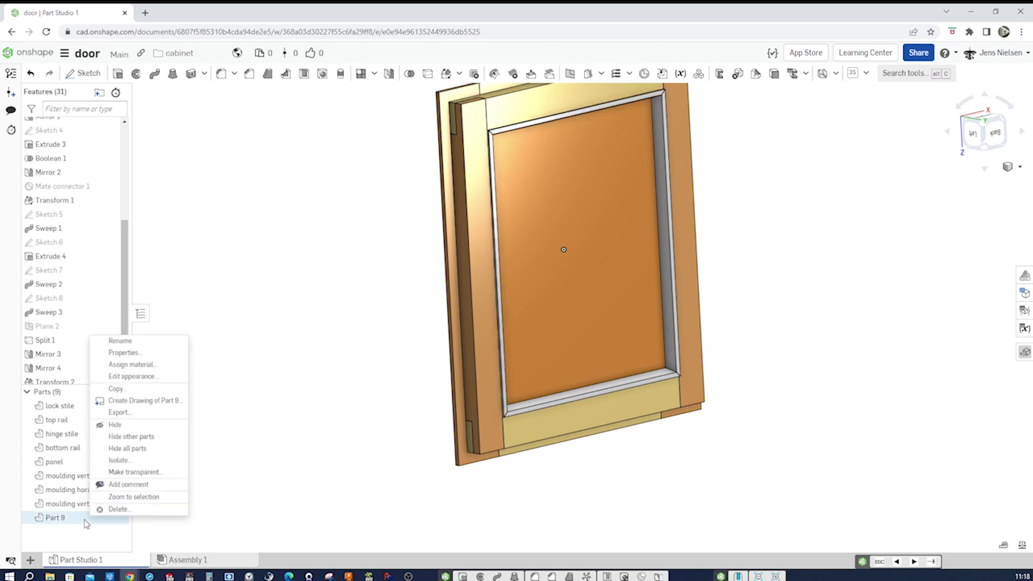
pyautogui.click(141, 342)
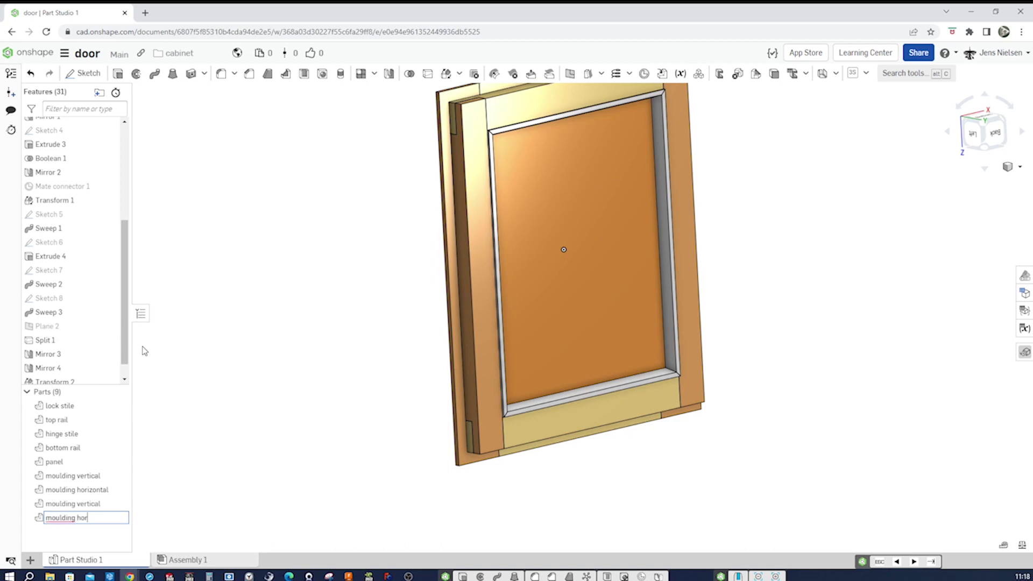
pyautogui.press('Return')
# Insert all parts of Part Studio 1 into Assembly 1 at the origin and hide the lock stile's mate connector
pyautogui.hotkey('shift', '2')
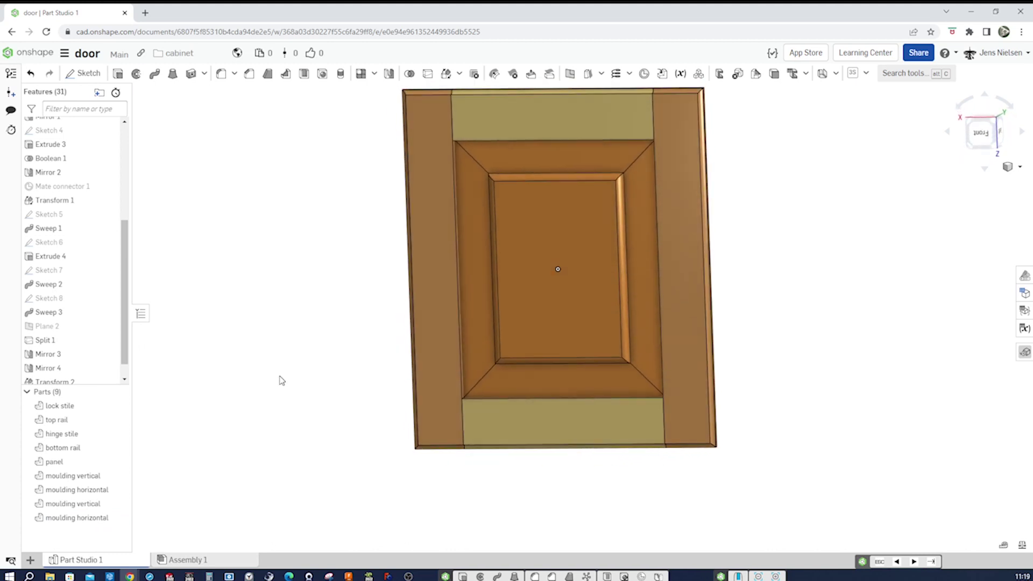
pyautogui.click(213, 562)
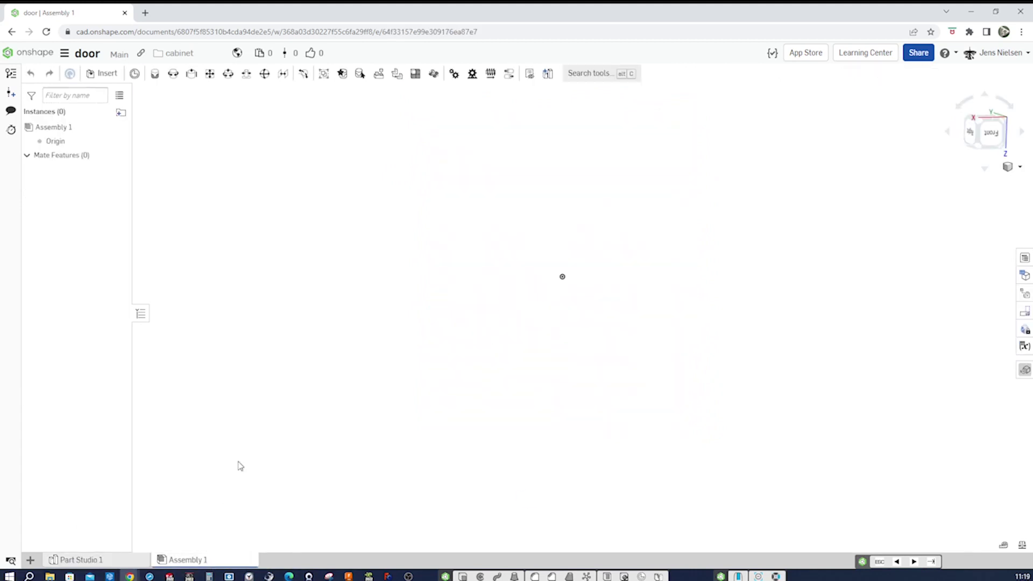
pyautogui.click(103, 74)
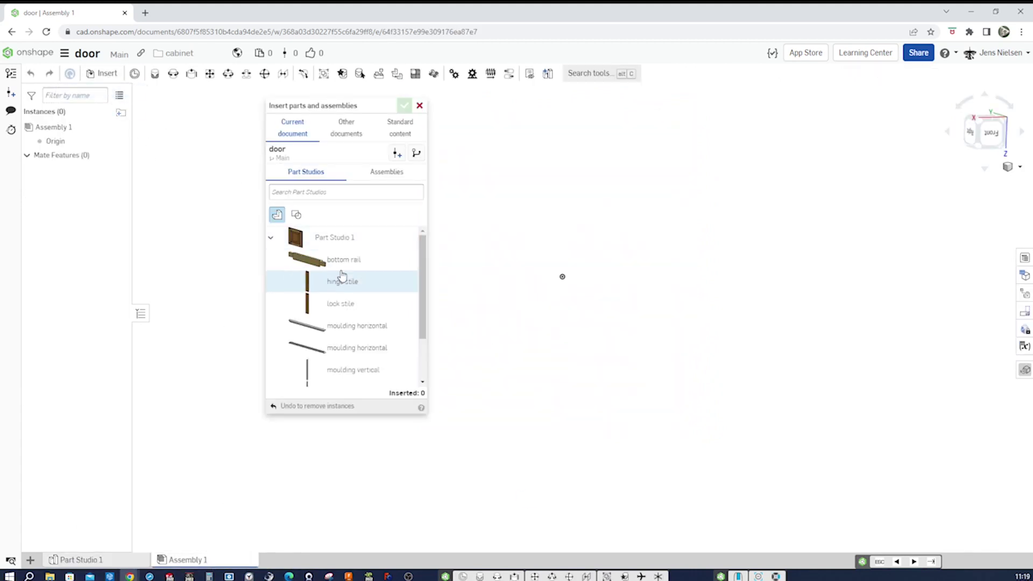
pyautogui.click(330, 239)
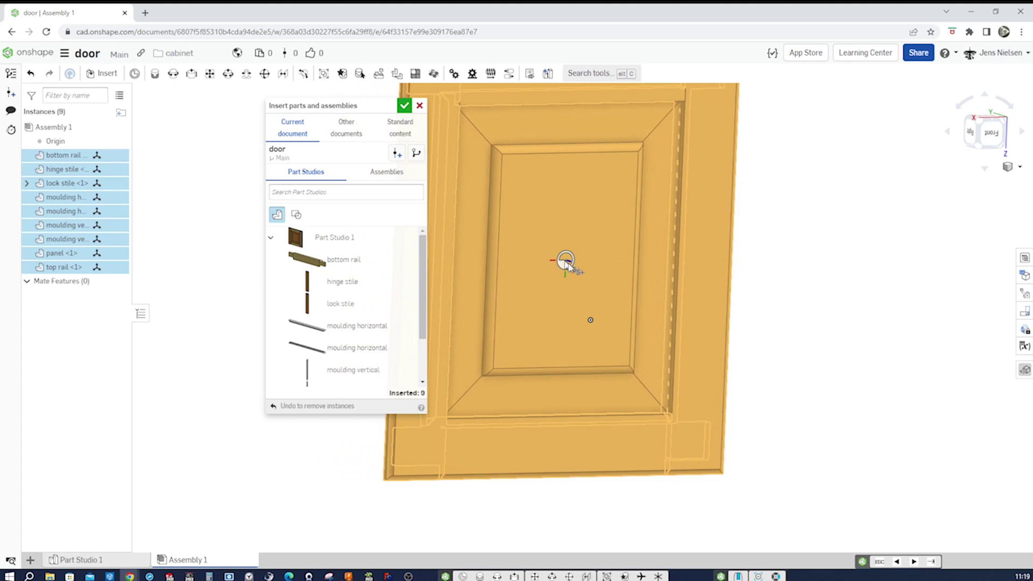
pyautogui.click(580, 303)
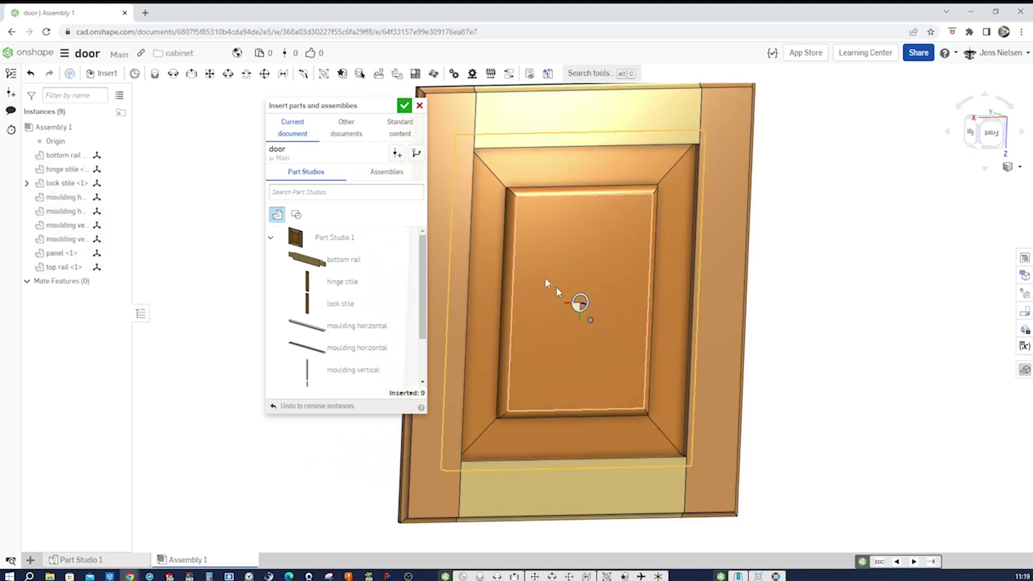
pyautogui.click(404, 106)
pyautogui.click(27, 183)
pyautogui.click(118, 197)
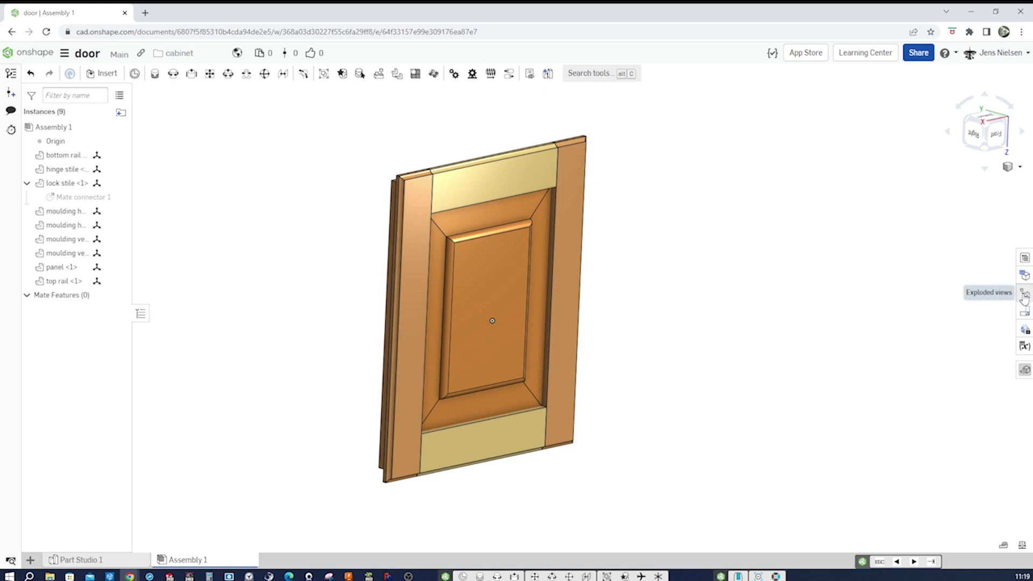
# Create an exploded view and move the lock stile about 240 mm sideways away from the door
pyautogui.click(1024, 297)
pyautogui.click(839, 111)
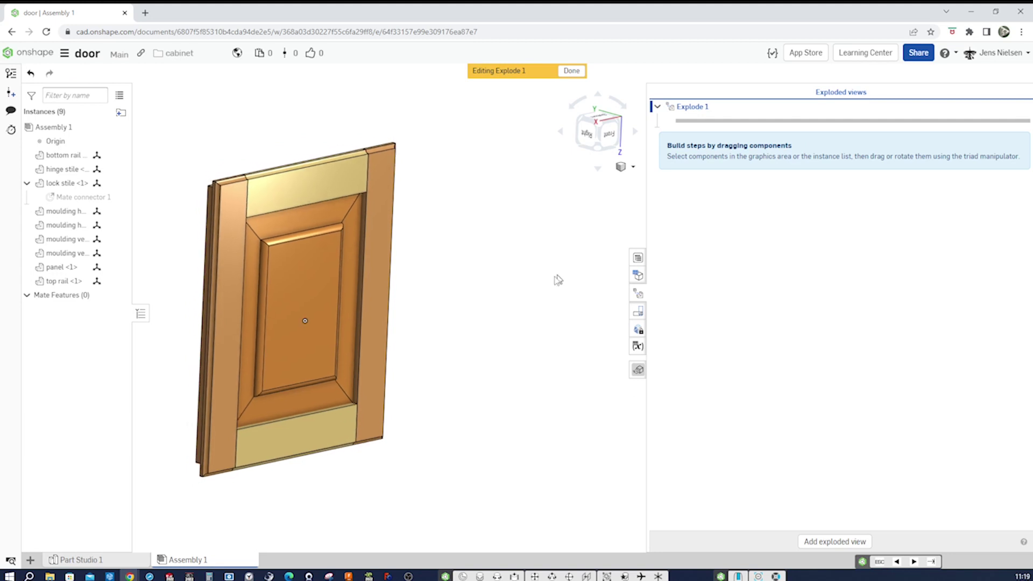
pyautogui.scroll(-3, 479, 327)
pyautogui.click(401, 322)
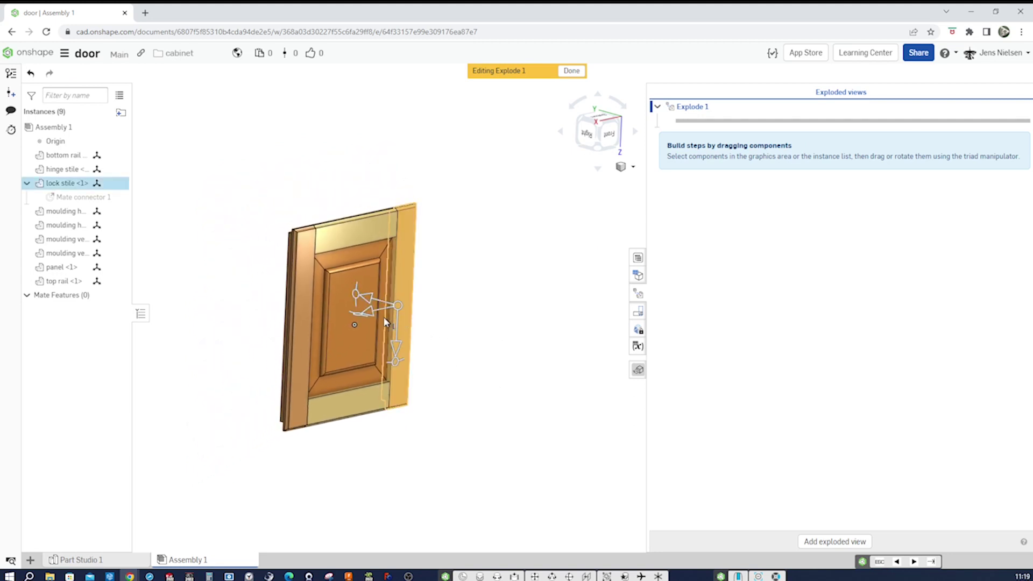
pyautogui.moveTo(373, 318); pyautogui.dragTo(487, 306)
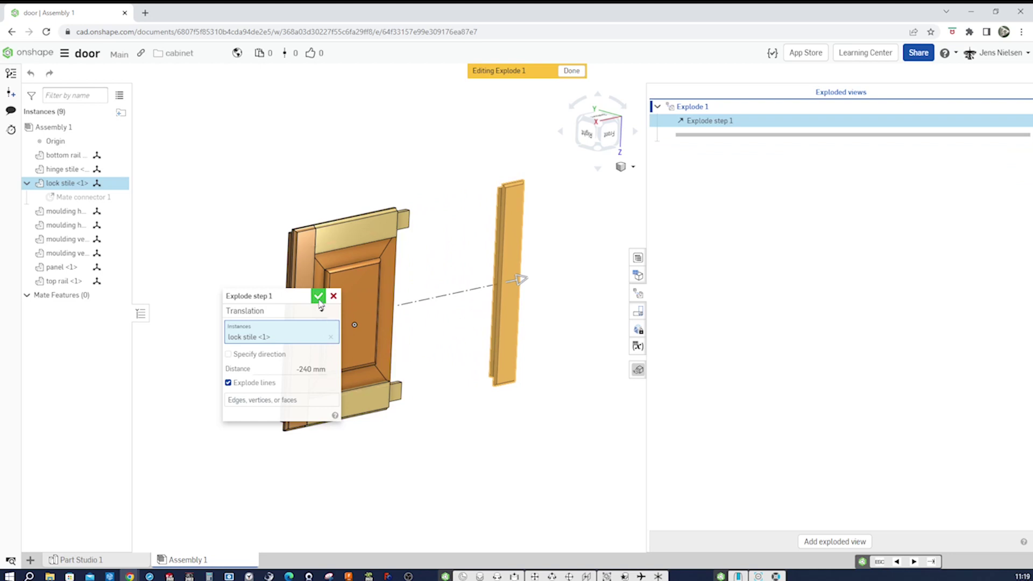
pyautogui.click(319, 296)
# Add an explode step moving the hinge stile about 221 mm sideways, opposite to the lock stile
pyautogui.click(302, 318)
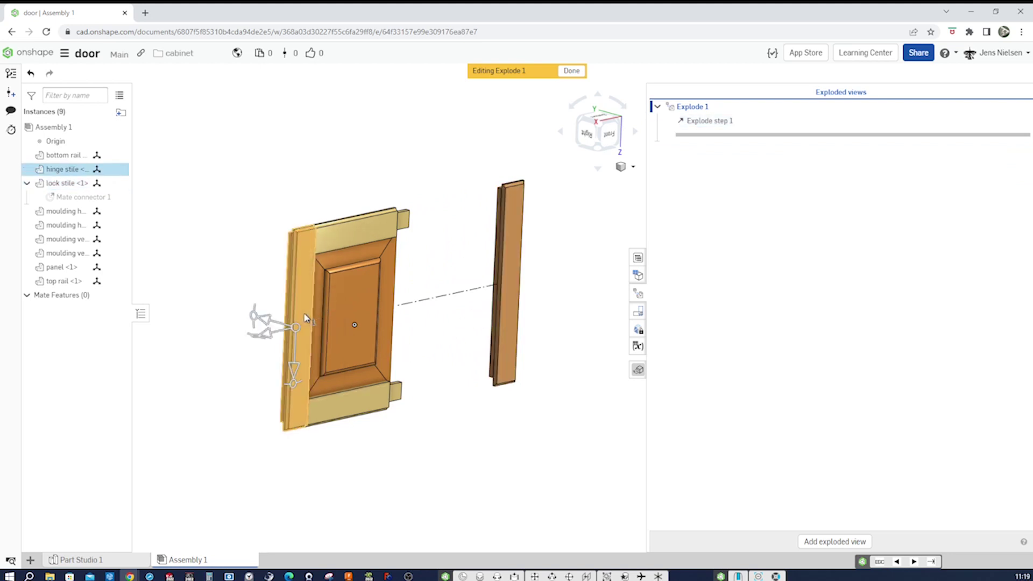
pyautogui.moveTo(256, 340); pyautogui.dragTo(181, 352)
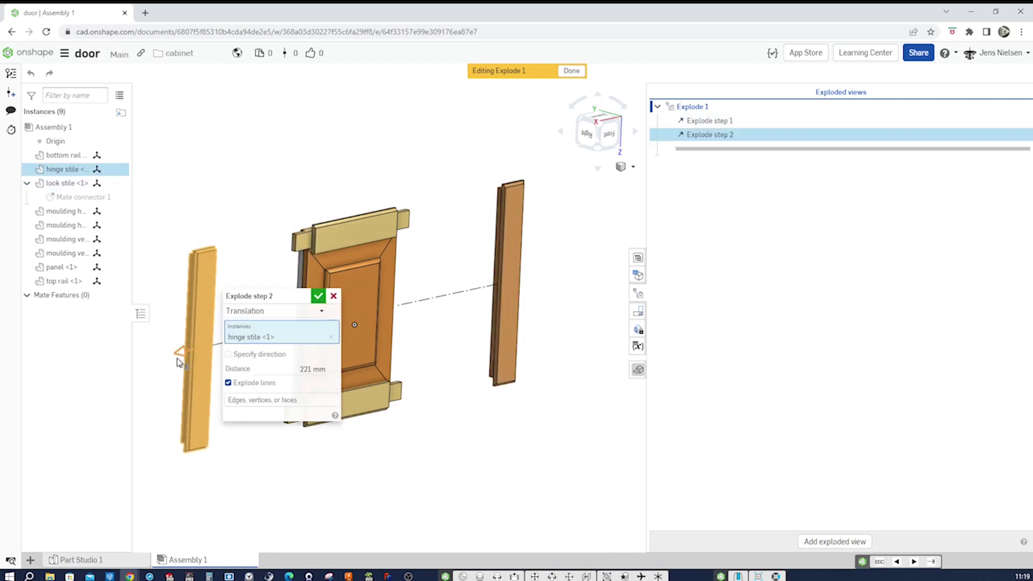
pyautogui.click(318, 296)
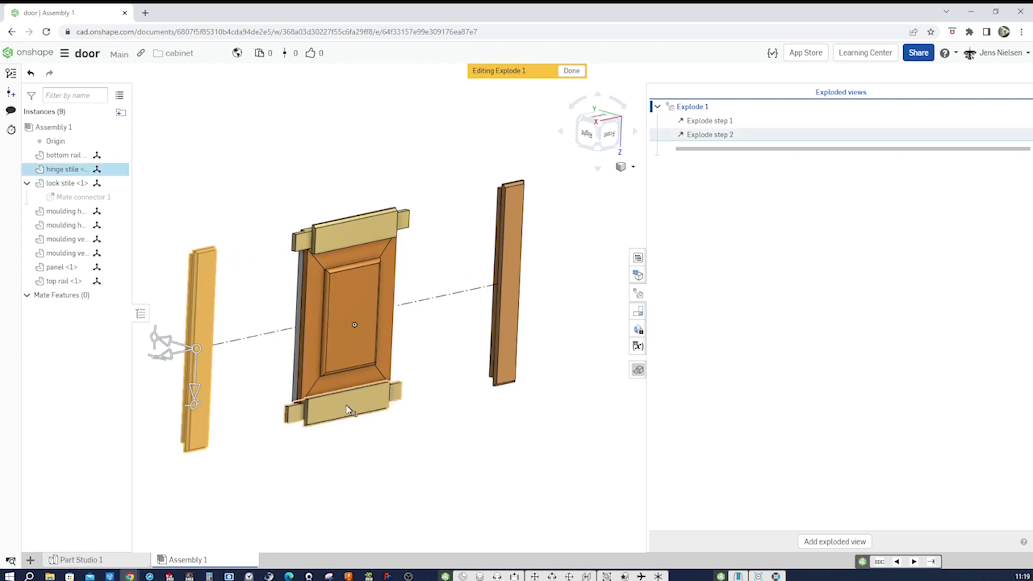
# Add explode steps moving the part named top rail about 101 mm downward and the part named bottom rail about 122 mm upward
pyautogui.click(350, 410)
pyautogui.moveTo(343, 447); pyautogui.dragTo(337, 504)
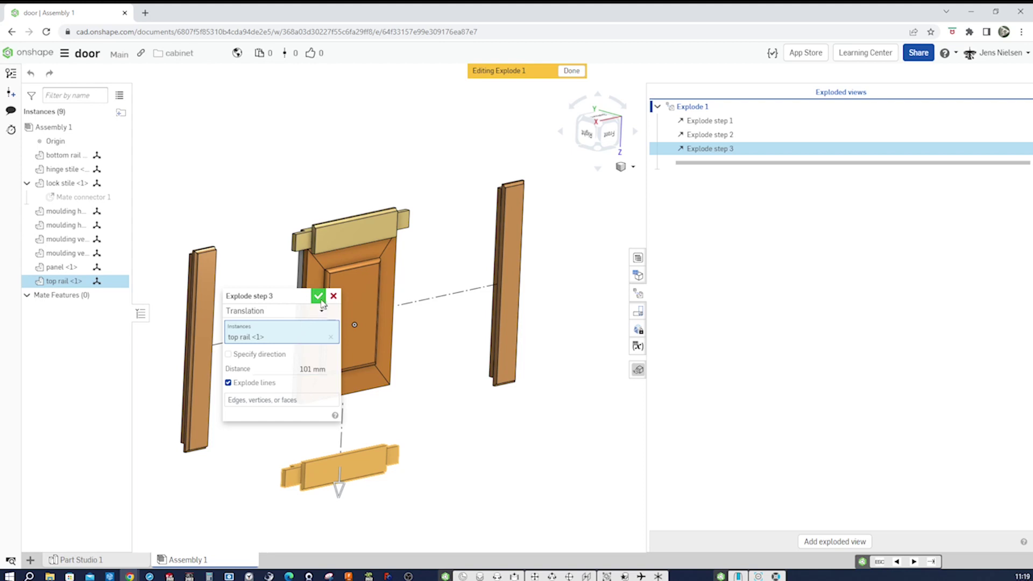
pyautogui.click(318, 296)
pyautogui.click(359, 235)
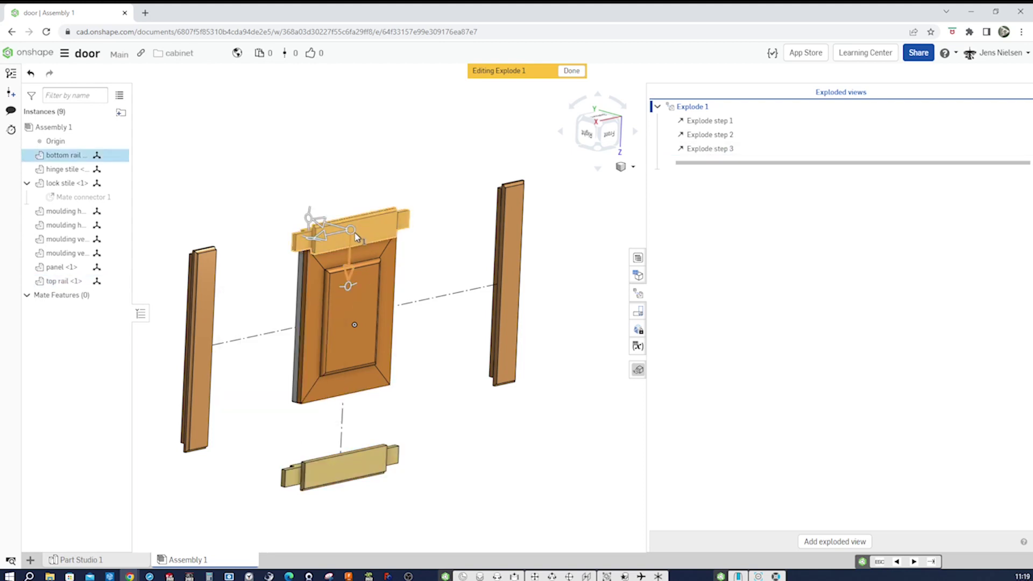
pyautogui.moveTo(348, 271); pyautogui.dragTo(349, 224)
pyautogui.moveTo(347, 191); pyautogui.dragTo(348, 191)
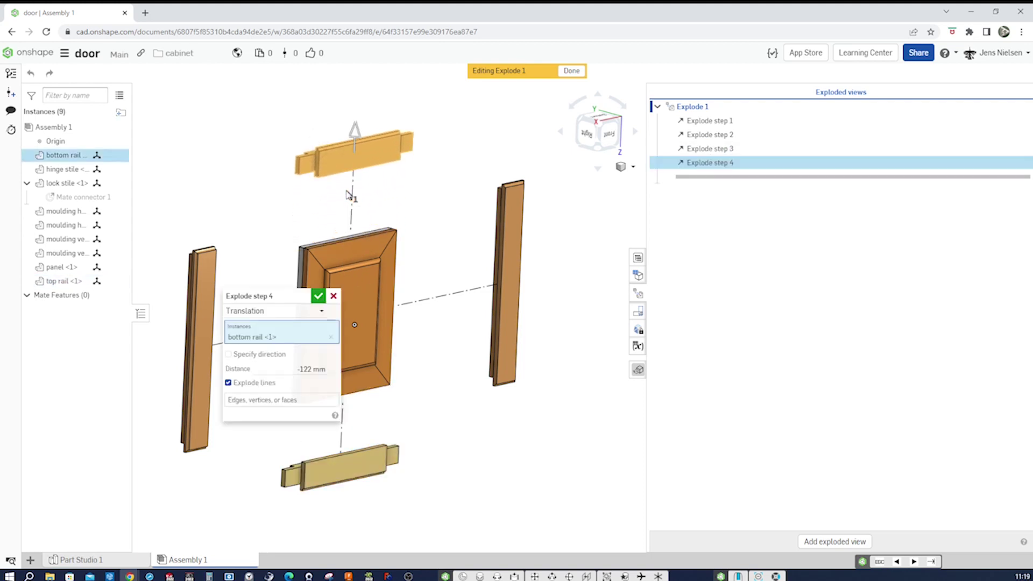
pyautogui.click(319, 297)
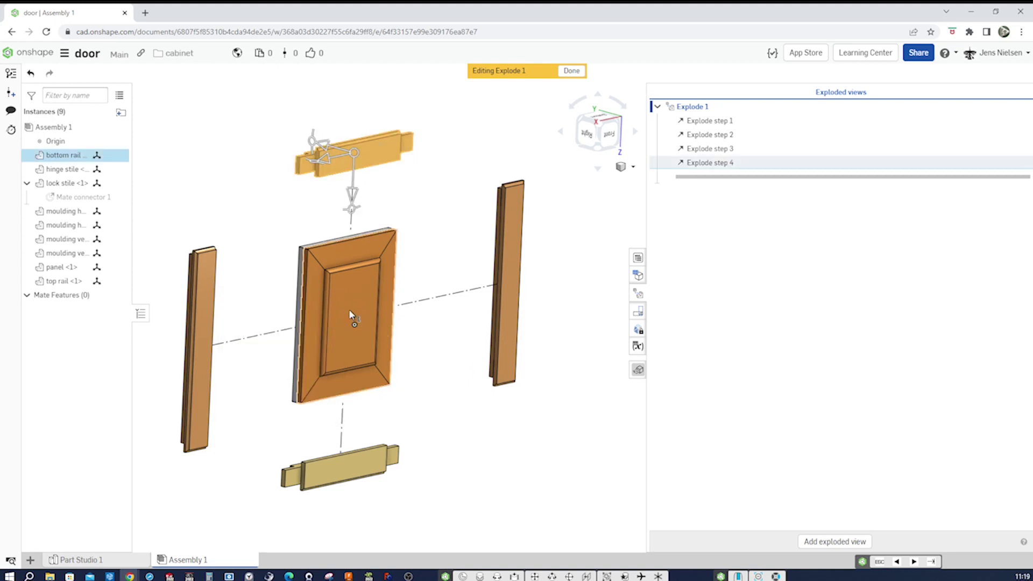
# Add an explode step moving the panel about 107 mm forward out of the moulding frame
pyautogui.click(350, 315)
pyautogui.moveTo(346, 322); pyautogui.dragTo(355, 347)
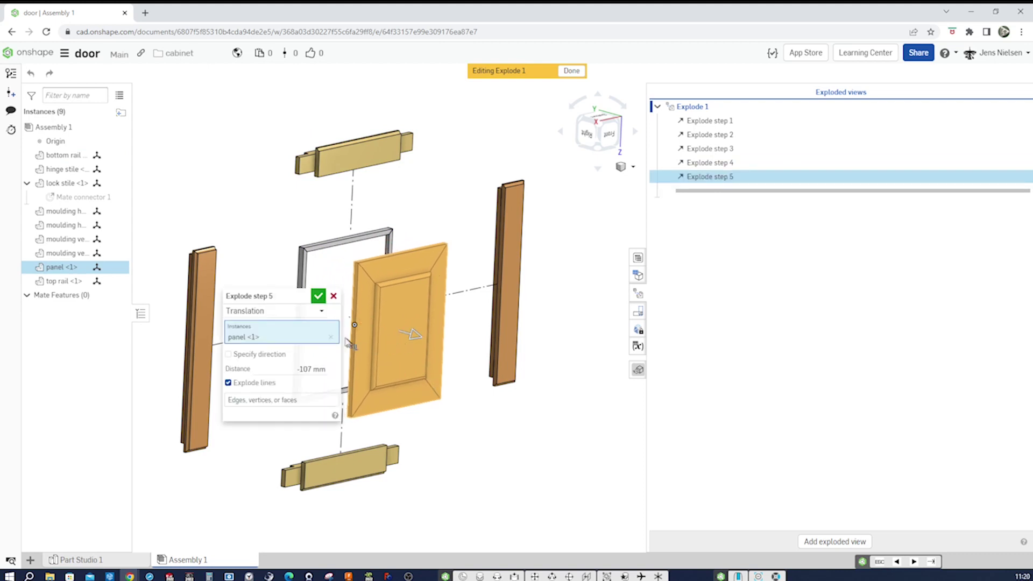
pyautogui.click(319, 296)
# Explode the vertical moulding on the hinge side toward the hinge stile and the upper horizontal moulding about 59 mm upward
pyautogui.click(296, 323)
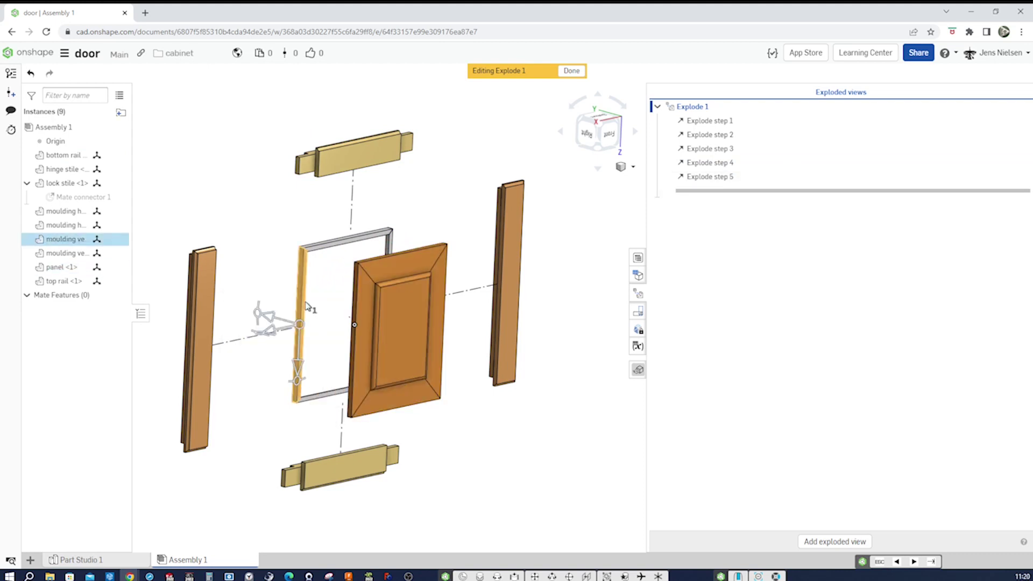
pyautogui.moveTo(278, 331); pyautogui.dragTo(240, 348)
pyautogui.click(317, 295)
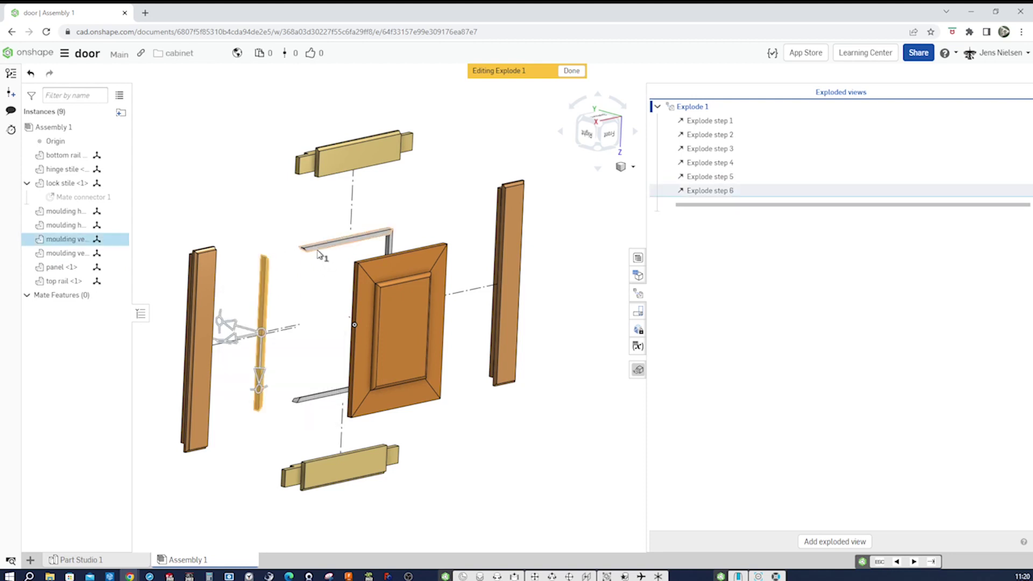
pyautogui.click(317, 250)
pyautogui.moveTo(344, 279); pyautogui.dragTo(345, 241)
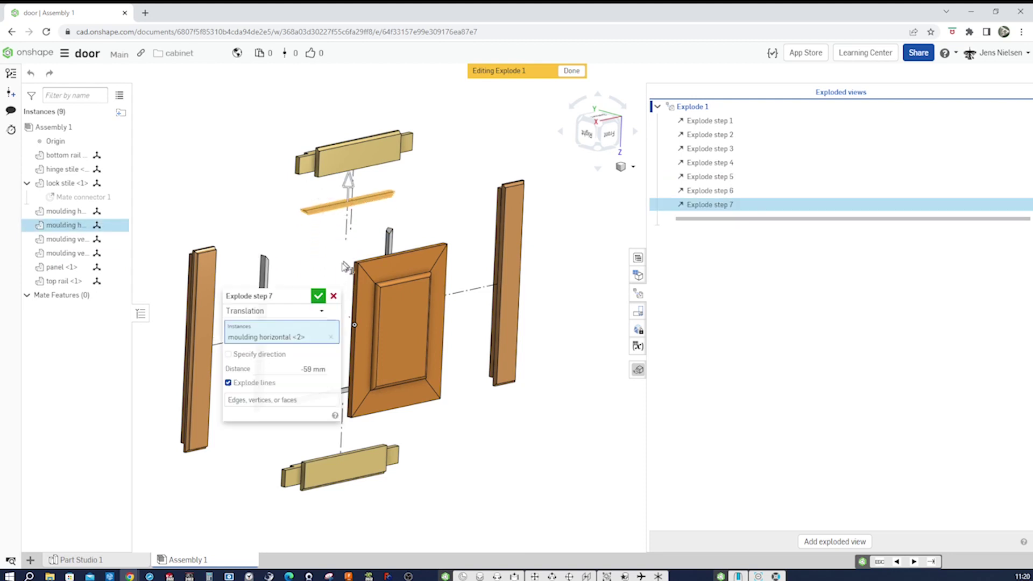
pyautogui.click(318, 296)
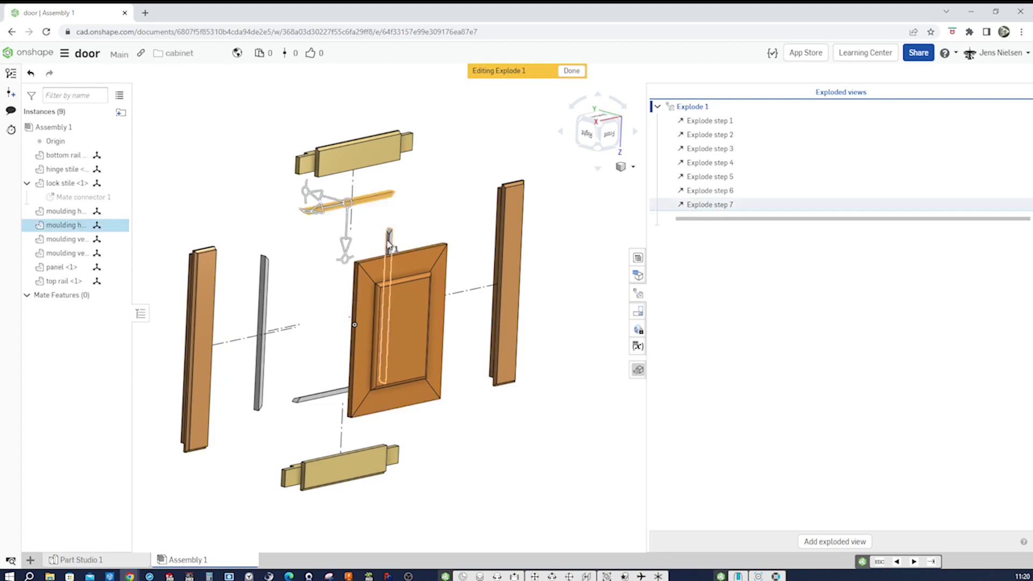
# Explode the other vertical moulding toward the lock stile and the lower horizontal moulding about 75 mm downward, and finish editing the exploded view
pyautogui.click(389, 242)
pyautogui.moveTo(370, 295); pyautogui.dragTo(438, 296)
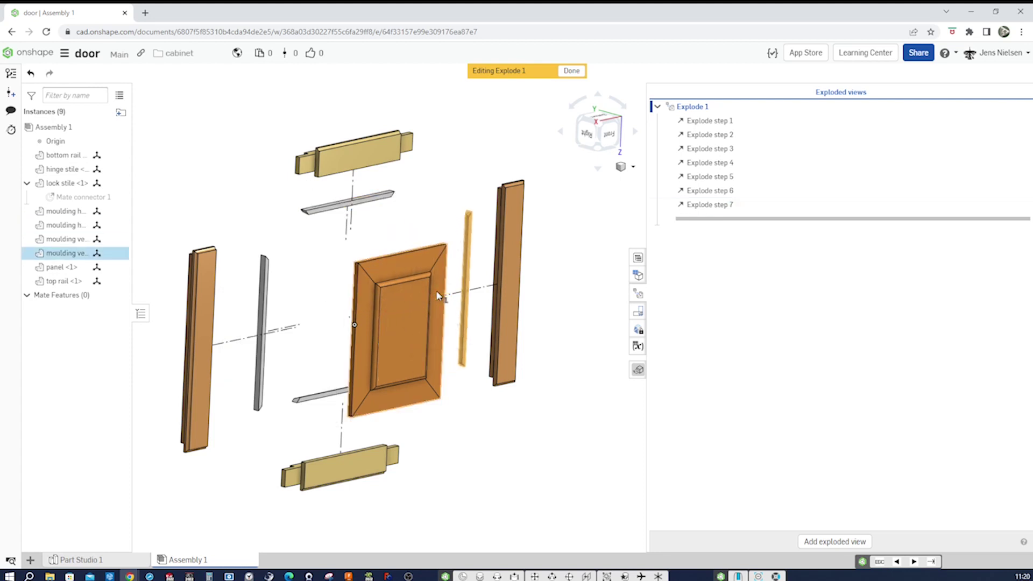
pyautogui.click(316, 295)
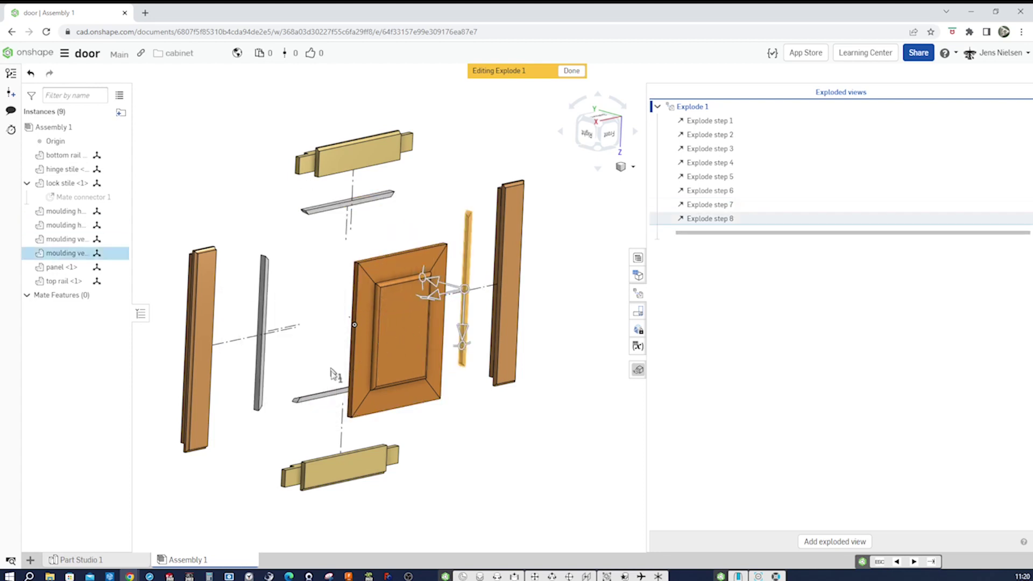
pyautogui.click(335, 392)
pyautogui.moveTo(338, 412); pyautogui.dragTo(334, 477)
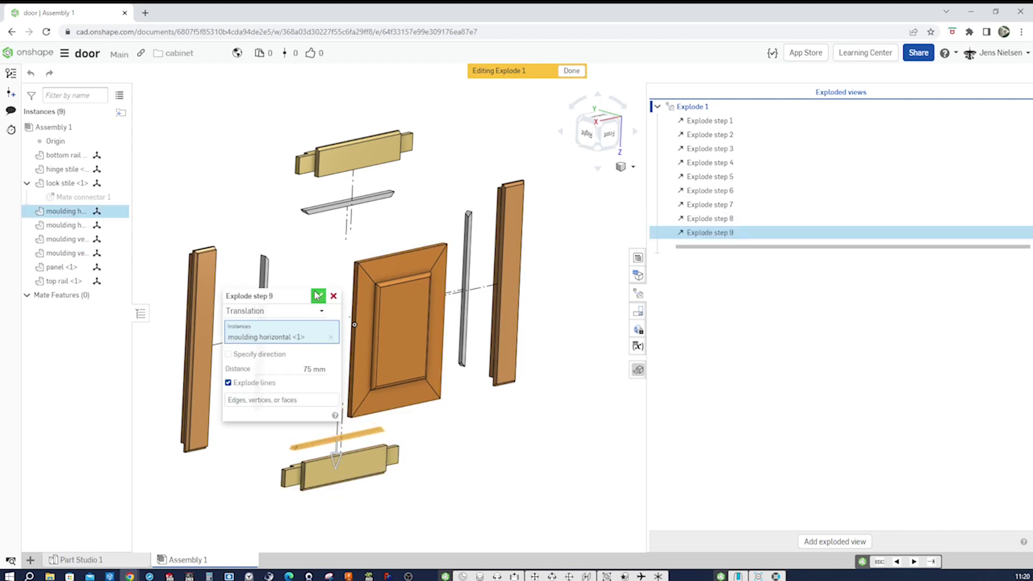
pyautogui.click(318, 295)
pyautogui.click(448, 444)
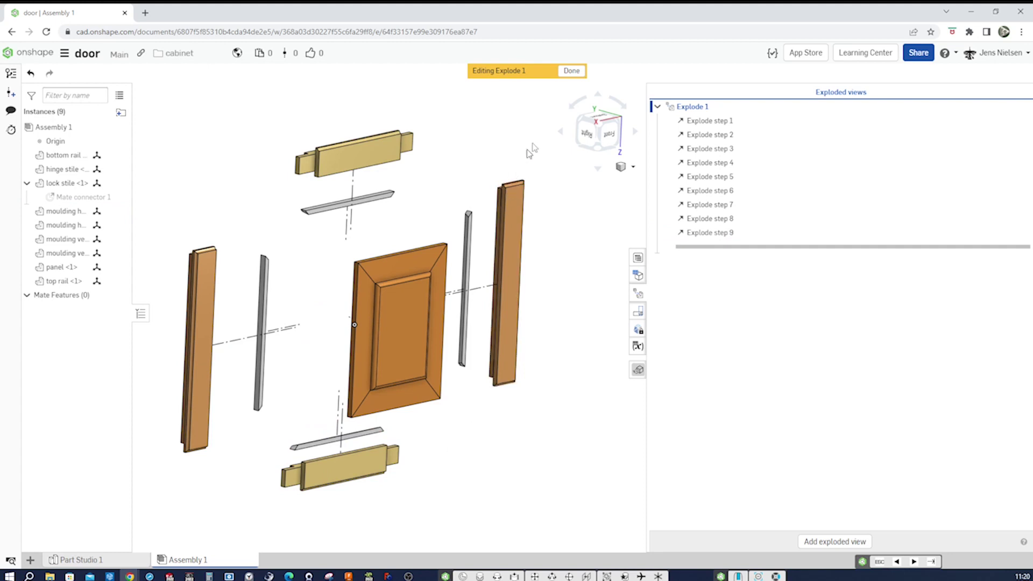
pyautogui.click(571, 70)
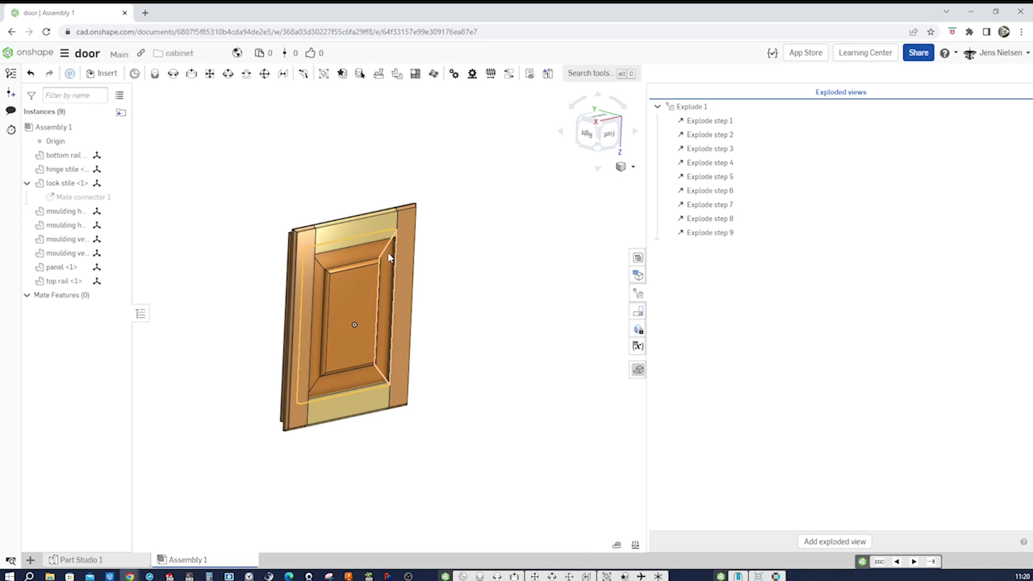
# Activate the assembly's exploded view to check the separated door parts, and close it again
pyautogui.rightClick(699, 111)
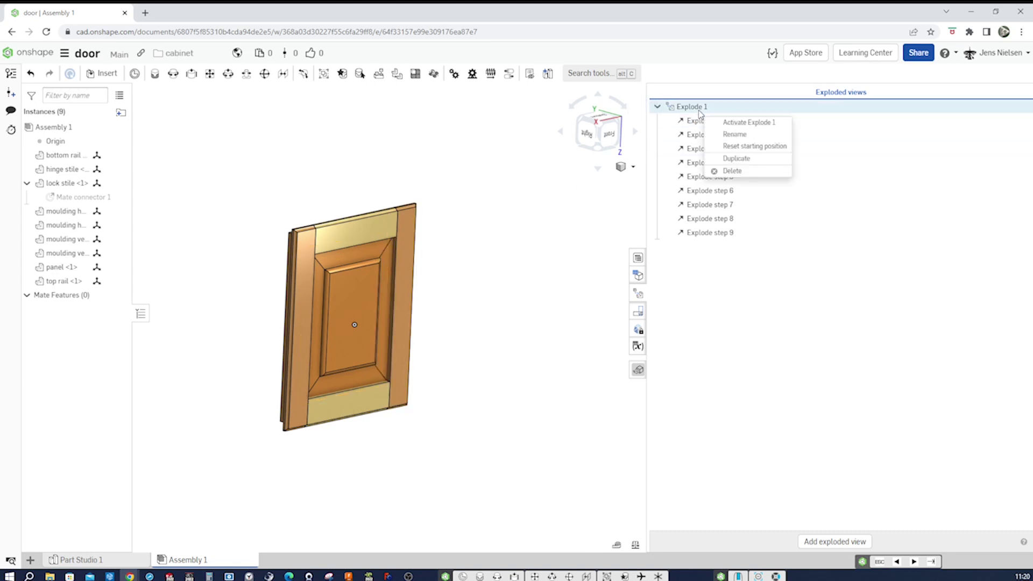
pyautogui.click(748, 123)
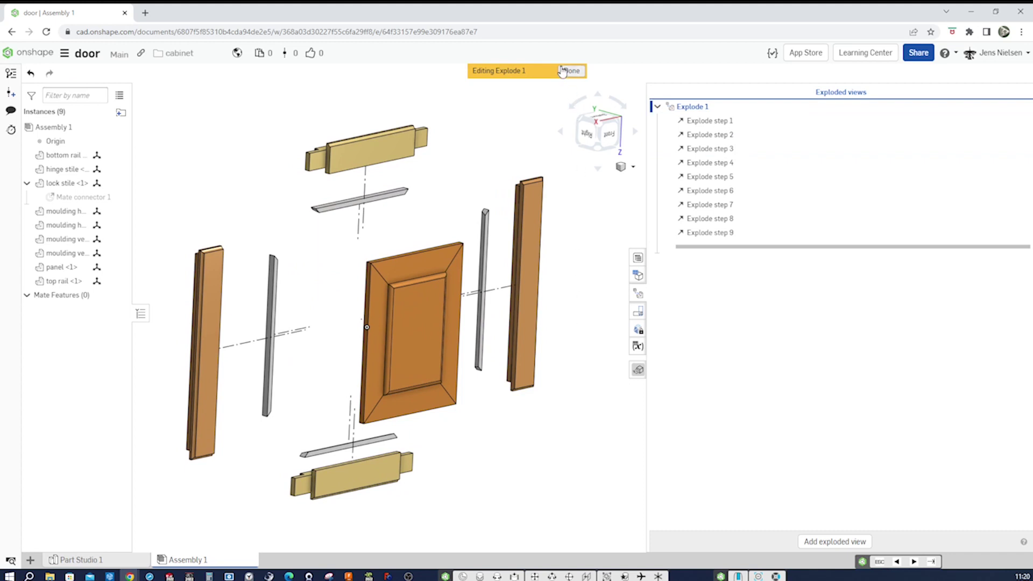
pyautogui.click(572, 71)
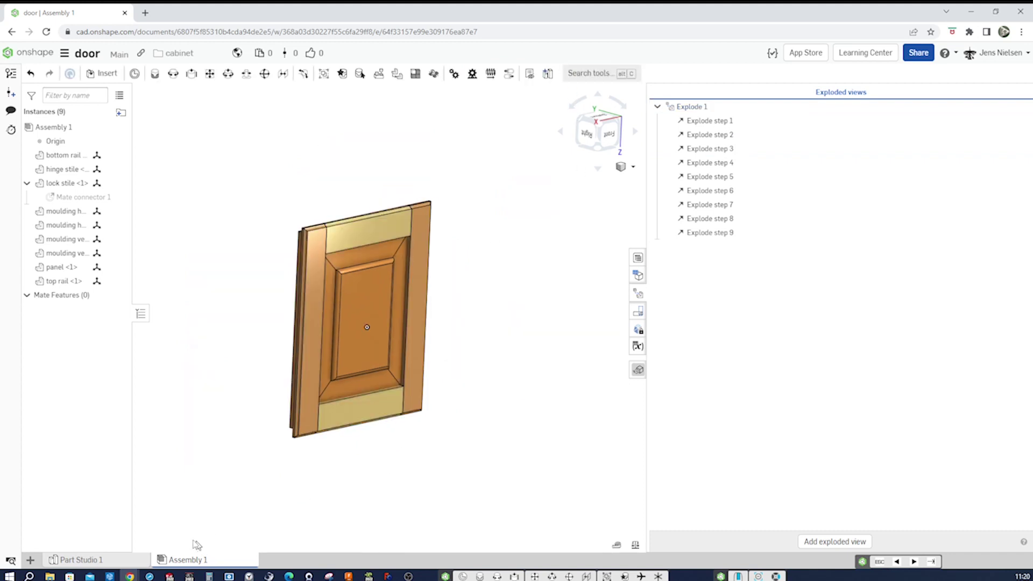
# Create a drawing from a custom ISO template in millimetres with no border, no titleblock and no views, choosing its sheet size
pyautogui.click(29, 561)
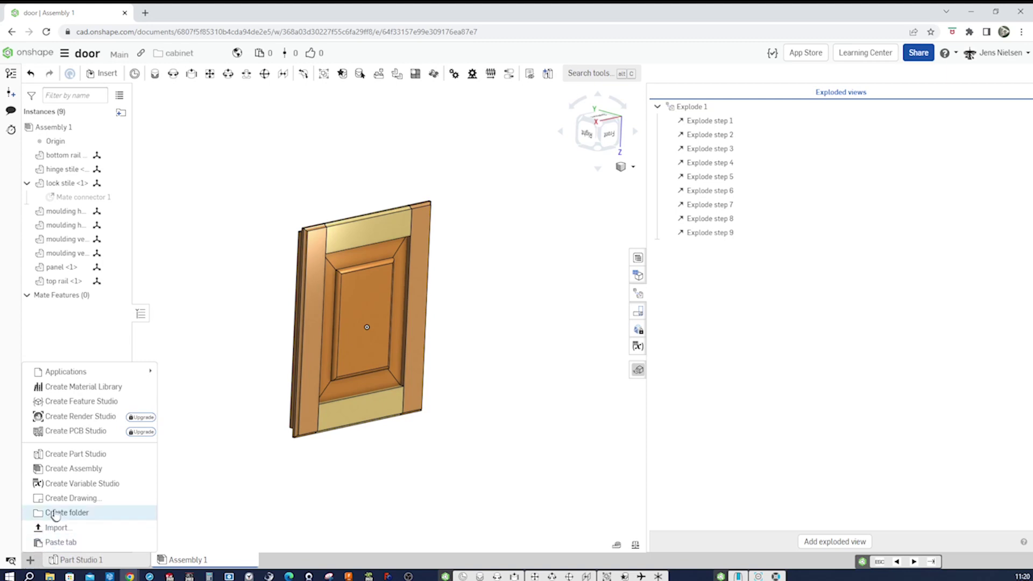
pyautogui.click(60, 501)
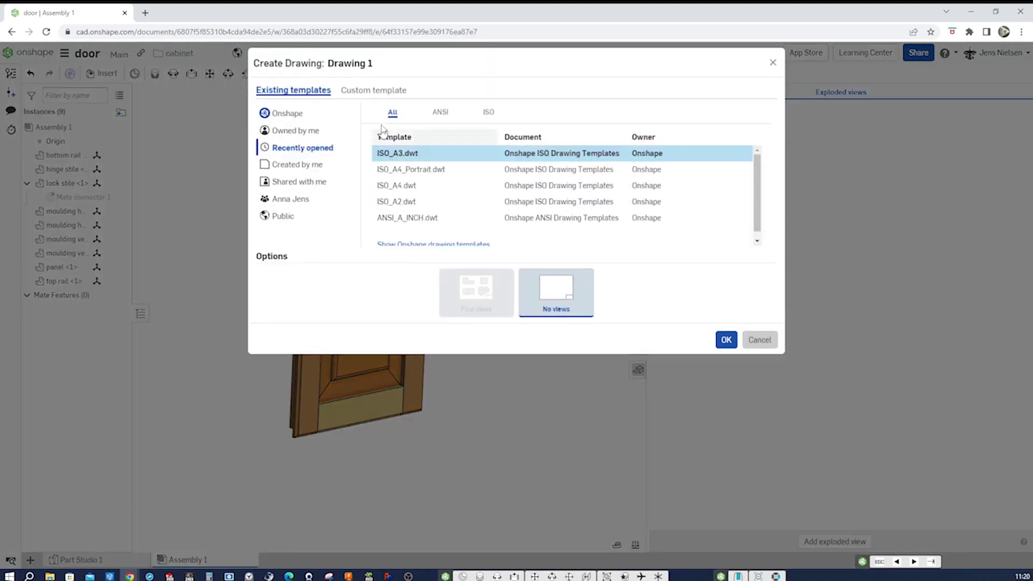
pyautogui.click(377, 90)
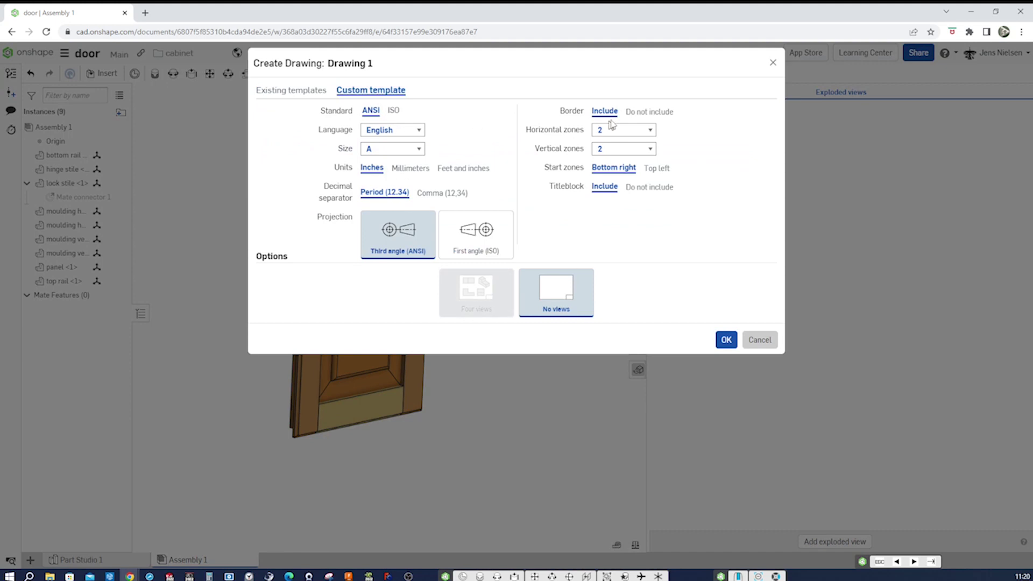
pyautogui.click(644, 112)
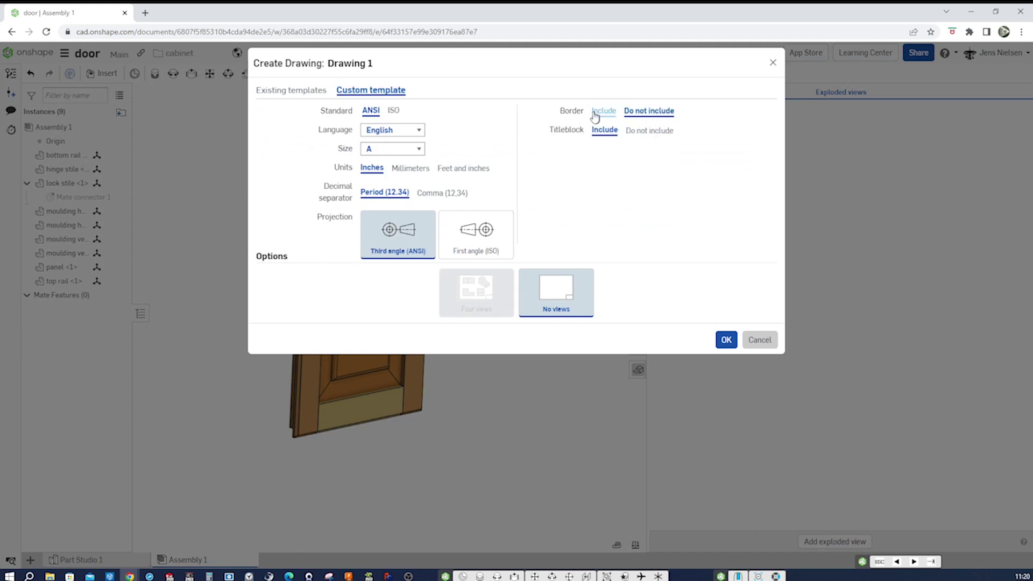
pyautogui.click(632, 133)
pyautogui.click(393, 110)
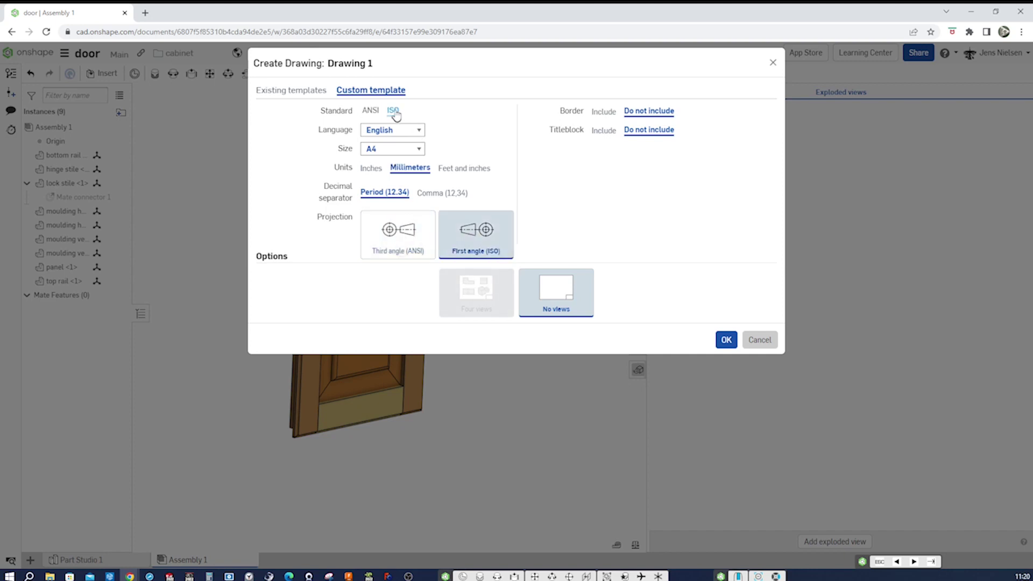
pyautogui.click(419, 149)
pyautogui.click(377, 183)
pyautogui.click(726, 342)
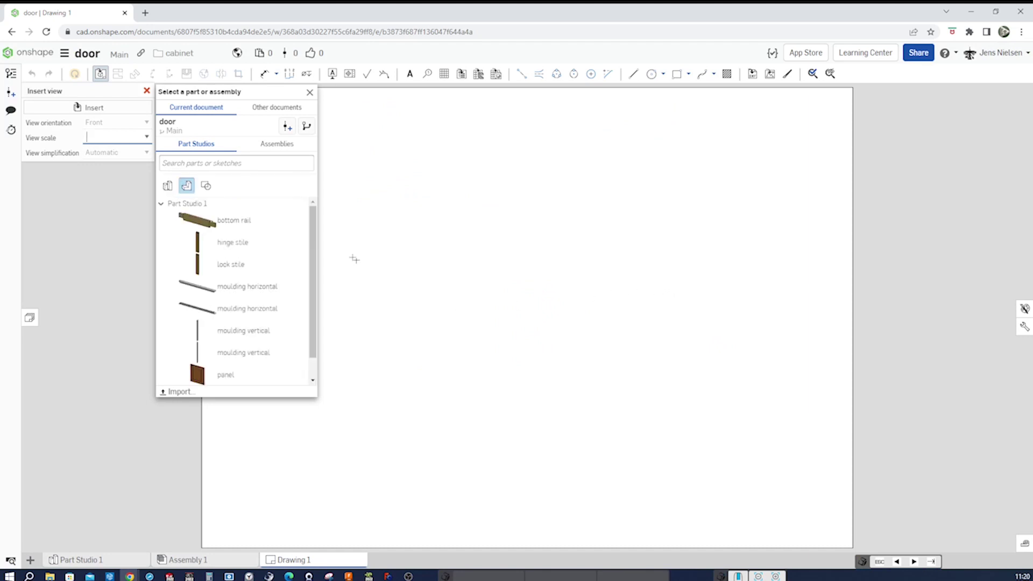
# Place an isometric view of Assembly 1 in its default position in the upper-left area of the sheet
pyautogui.click(275, 150)
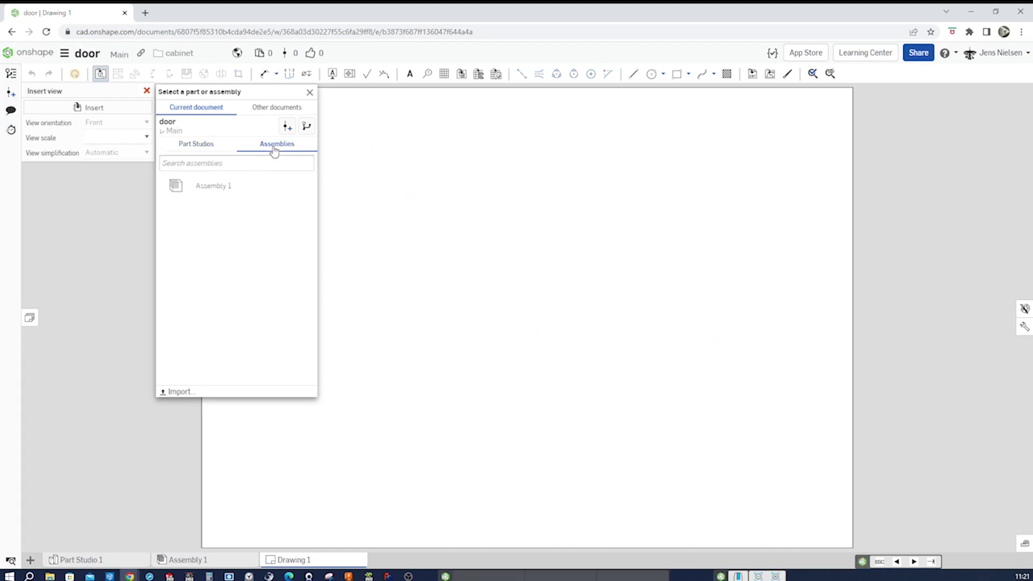
pyautogui.click(217, 189)
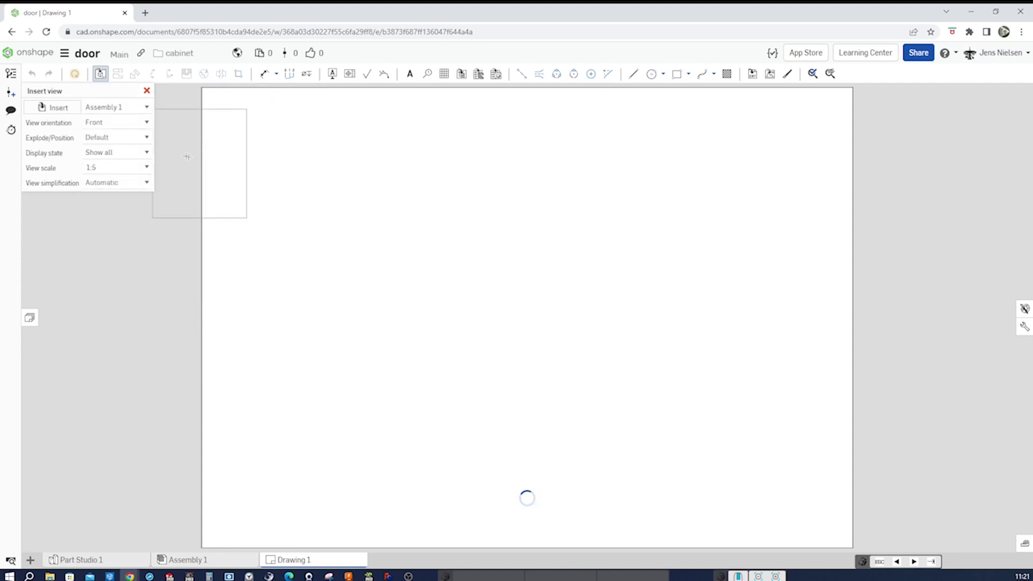
pyautogui.click(146, 124)
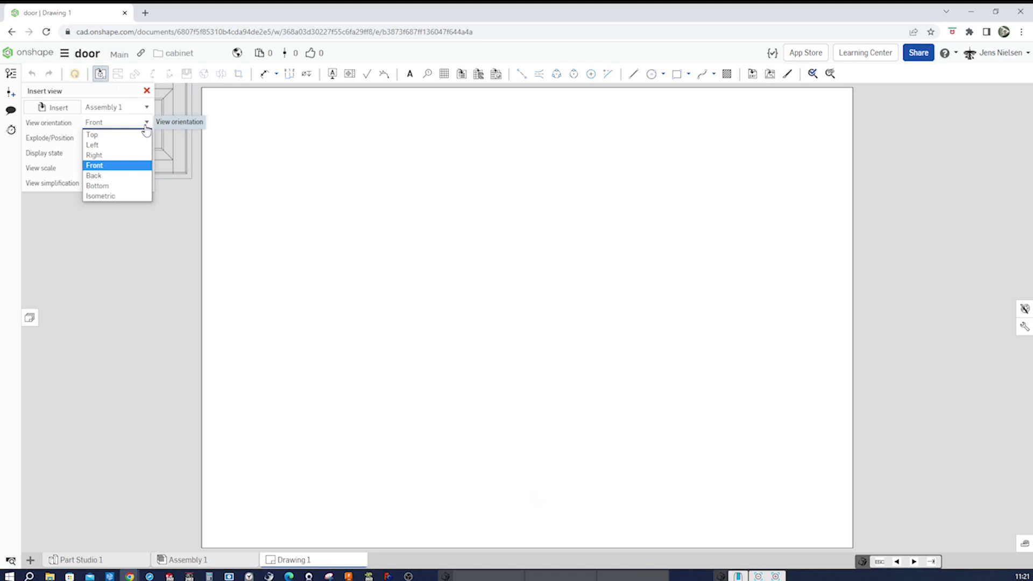
pyautogui.click(119, 196)
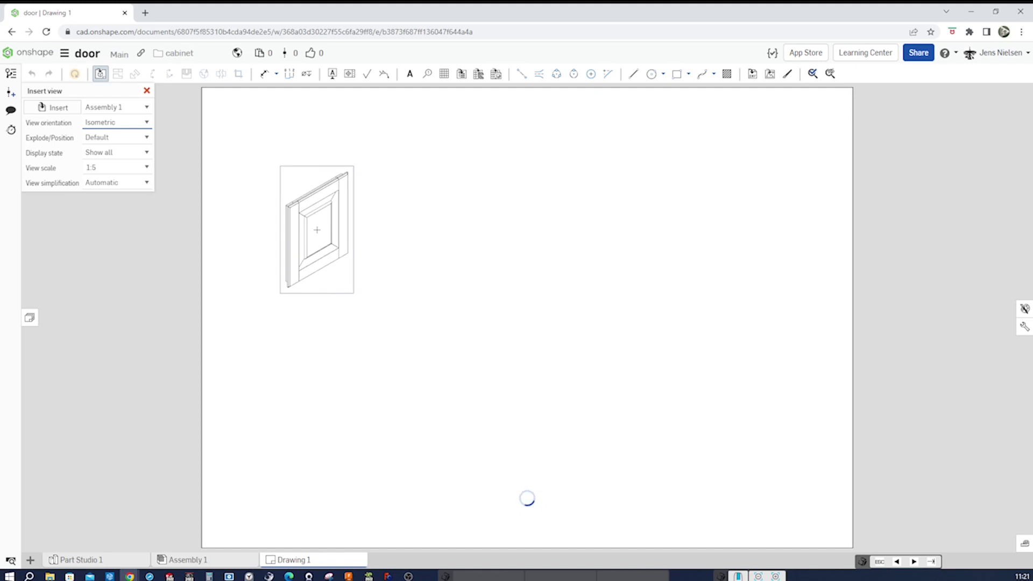
pyautogui.click(317, 230)
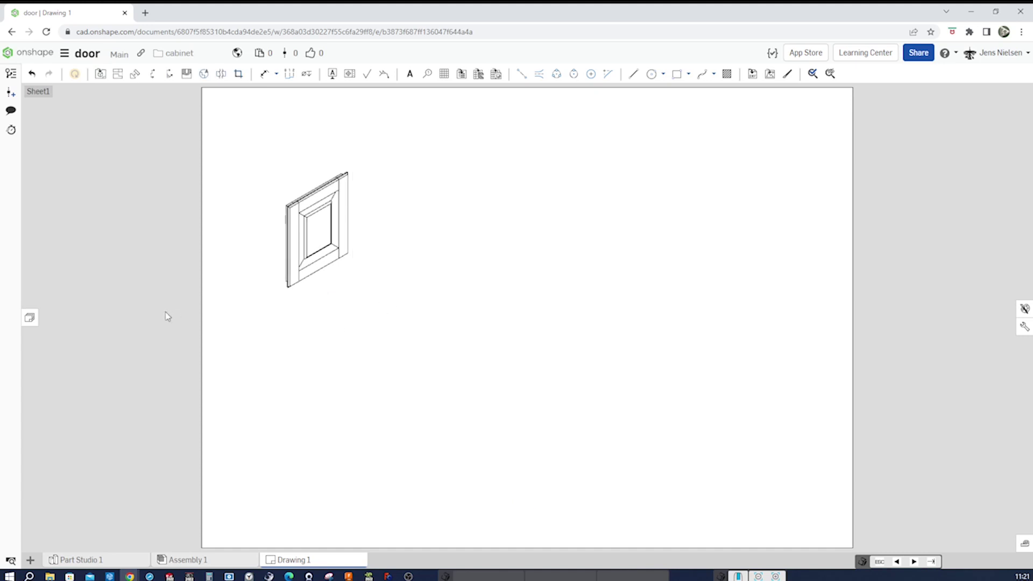
# Set the scale of the placed isometric door view to 1:3
pyautogui.doubleClick(318, 295)
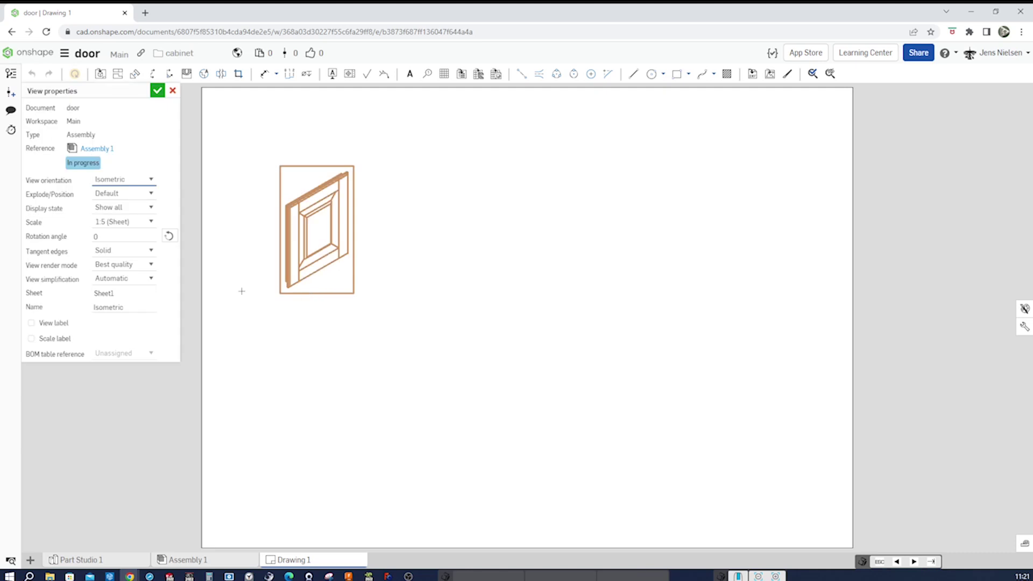
pyautogui.click(151, 222)
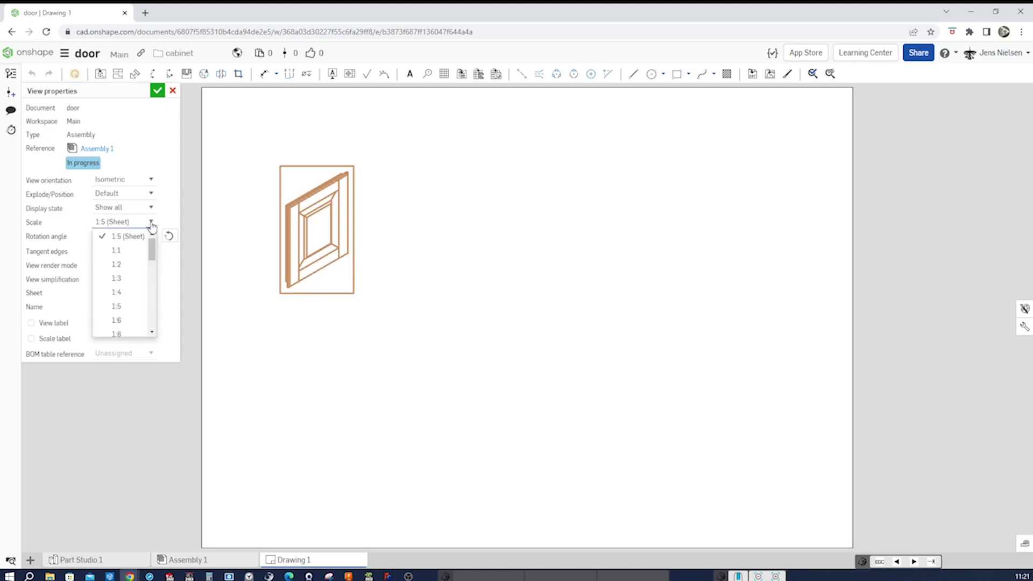
pyautogui.click(126, 278)
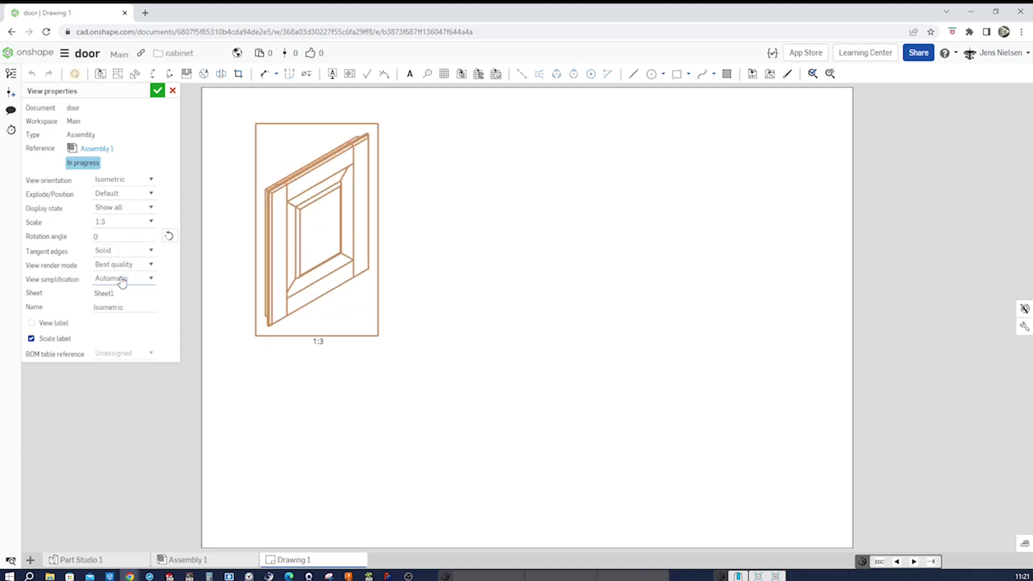
pyautogui.click(157, 91)
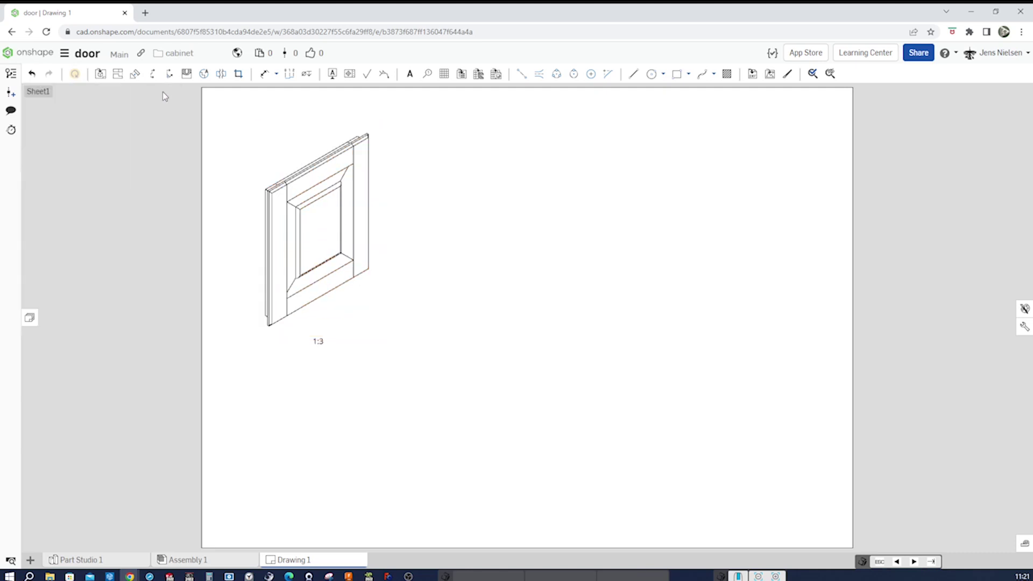
# Insert a second isometric view of Assembly 1 showing Explode 1 at a scale of 1:3
pyautogui.click(101, 78)
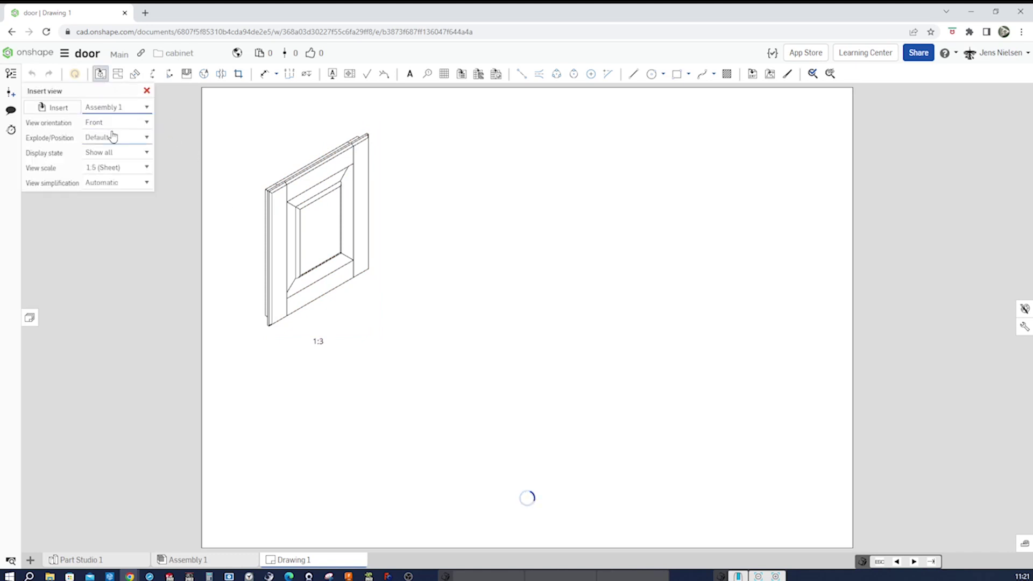
pyautogui.click(141, 124)
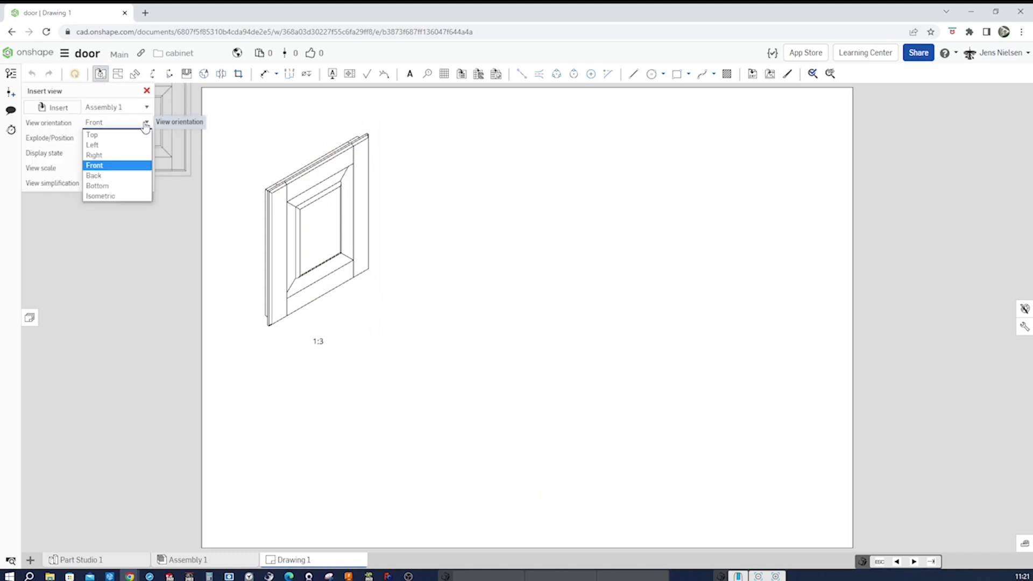
pyautogui.click(108, 196)
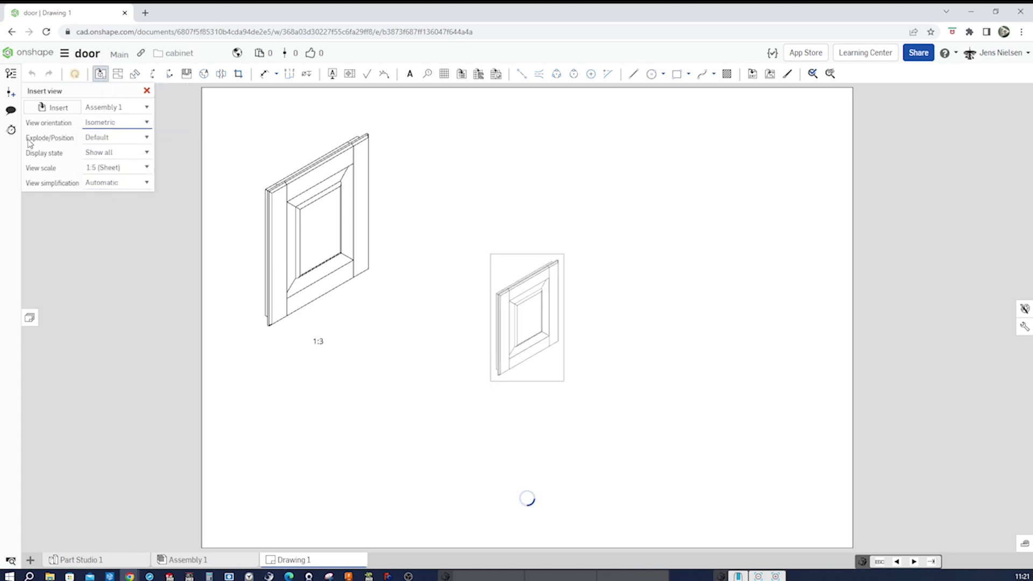
pyautogui.click(146, 137)
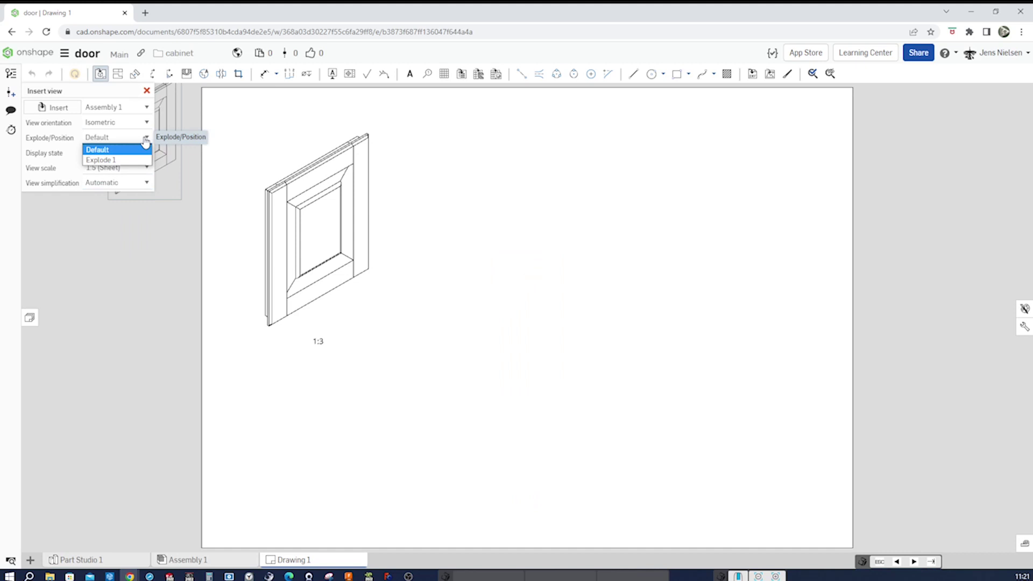
pyautogui.click(124, 157)
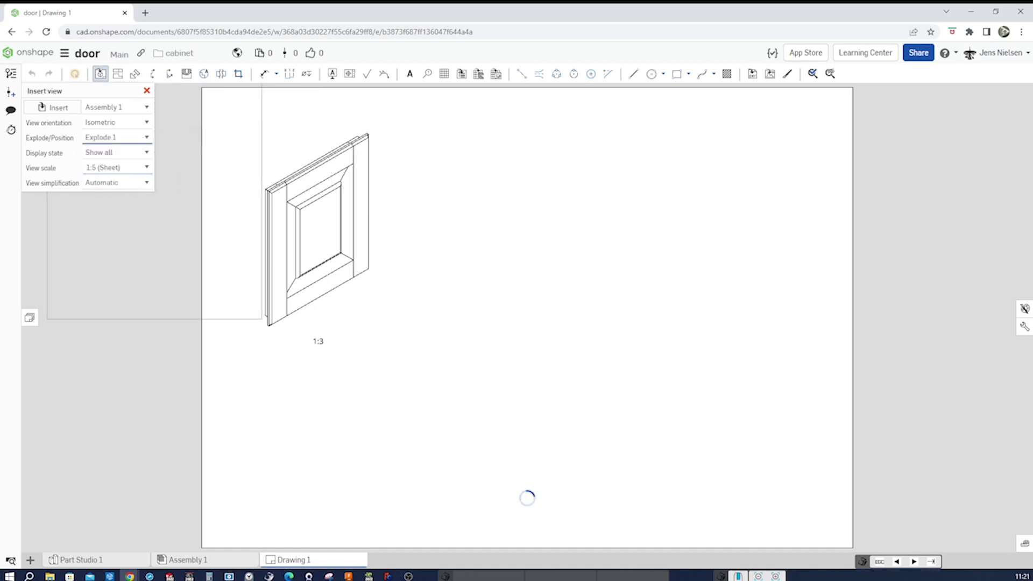
pyautogui.click(146, 167)
pyautogui.click(120, 224)
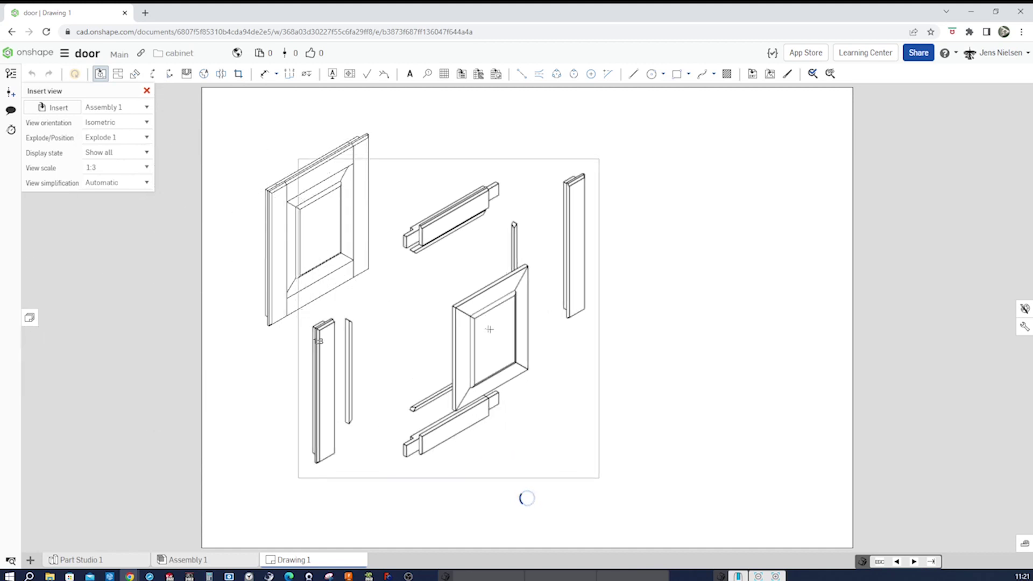